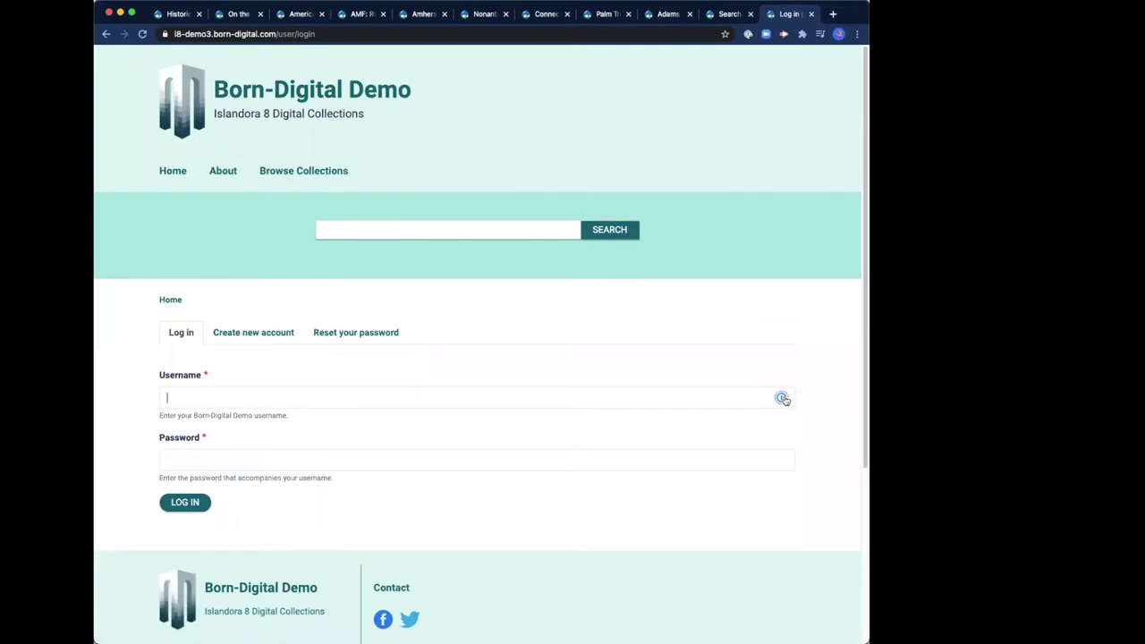
Step: Unlock the password manager with its master password, log in with the saved Carapace/i8 Demo - Drupal Login entry, and open the home page
left_click(783, 398)
key("shift+super+1")
type("•")
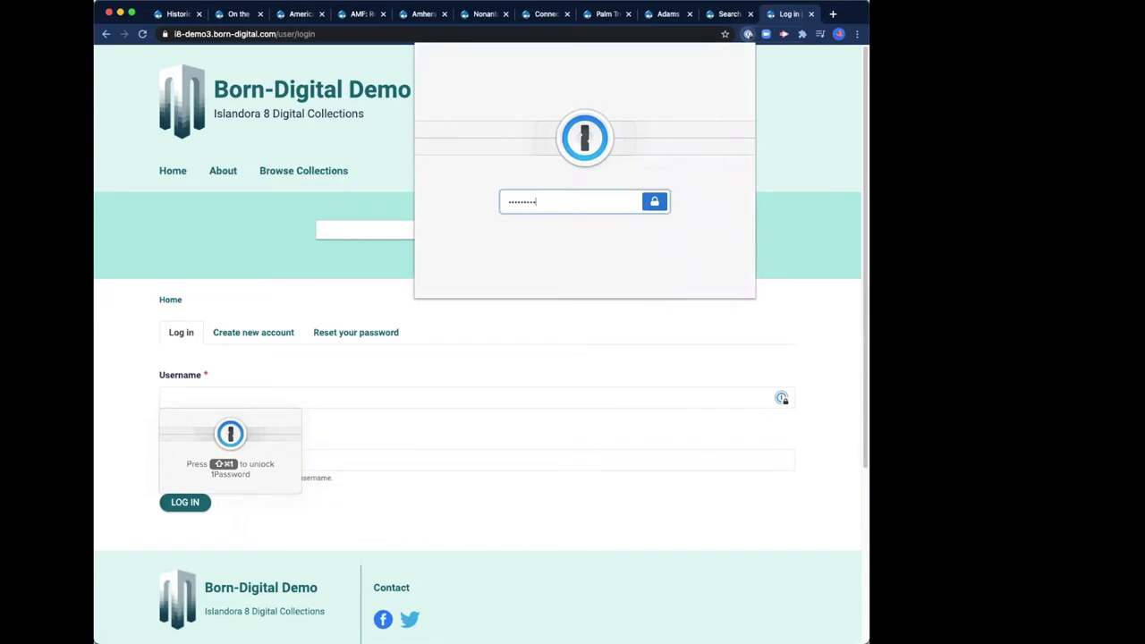
key("Return")
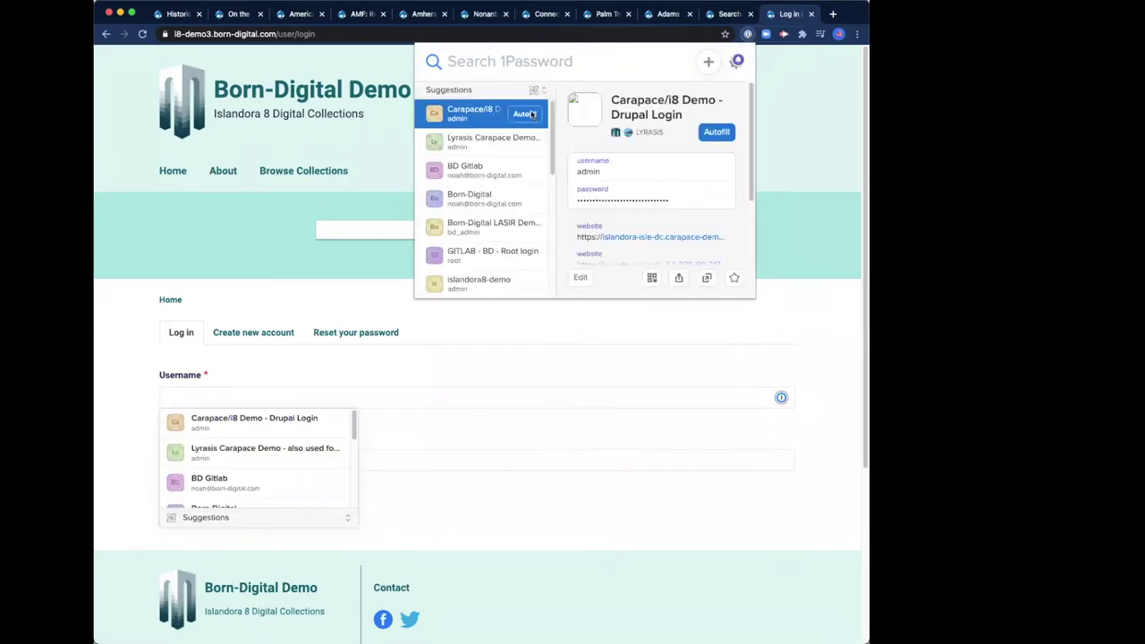
key("Return")
left_click(192, 502)
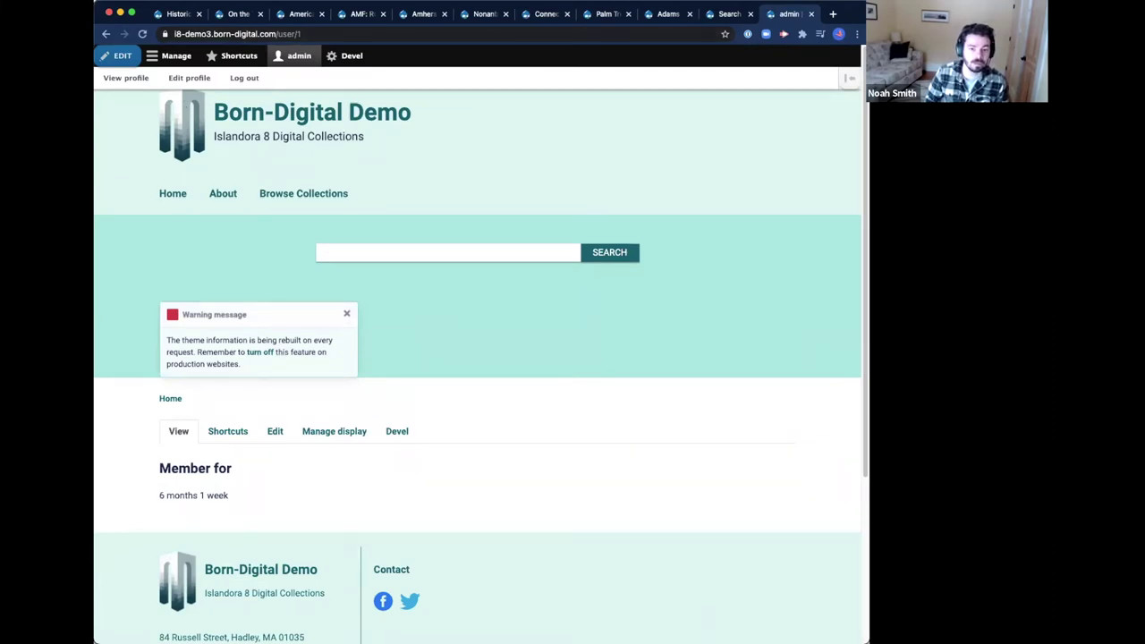
left_click(164, 194)
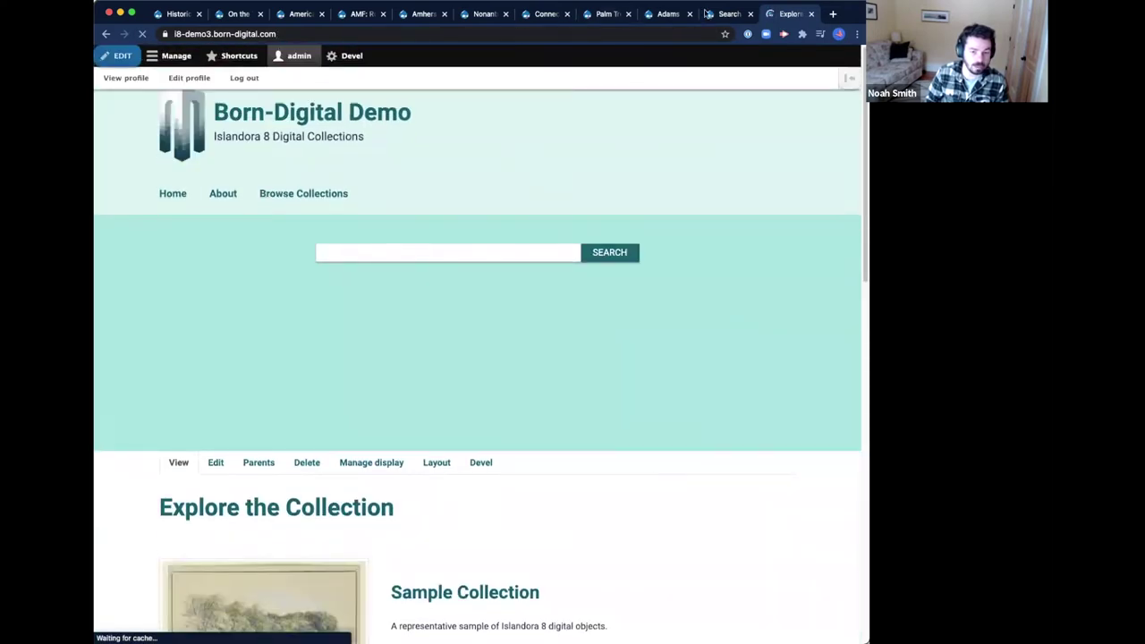
Step: Set the display hint of the Palm Tree type (Basic Image) item to Open Seadragon and save the item
left_click(607, 15)
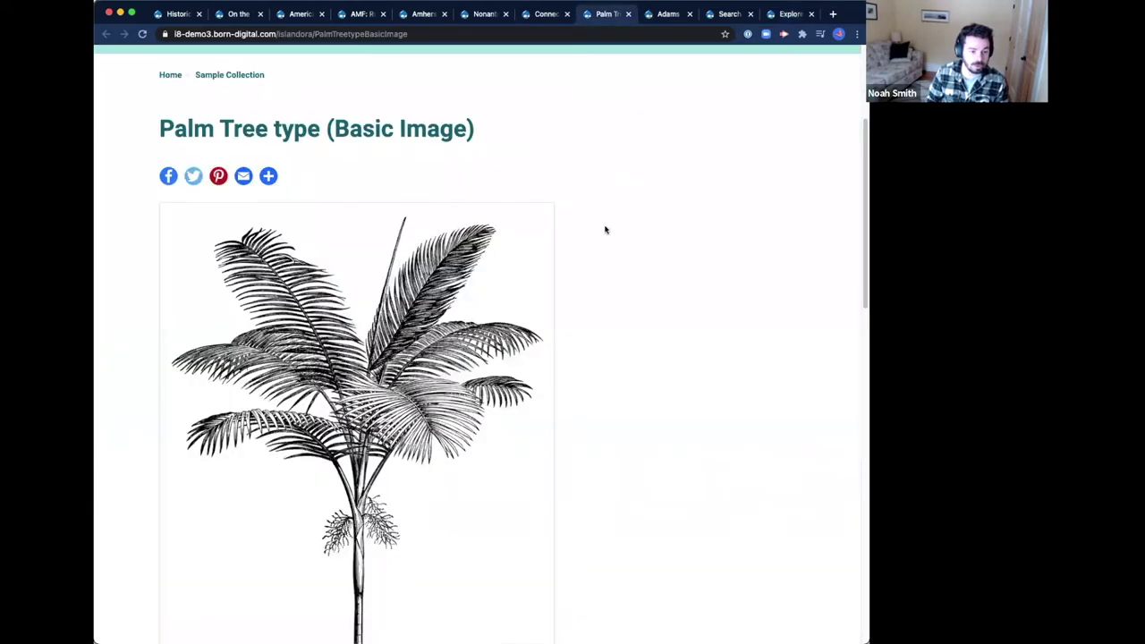
scroll(606, 227, "up", 1)
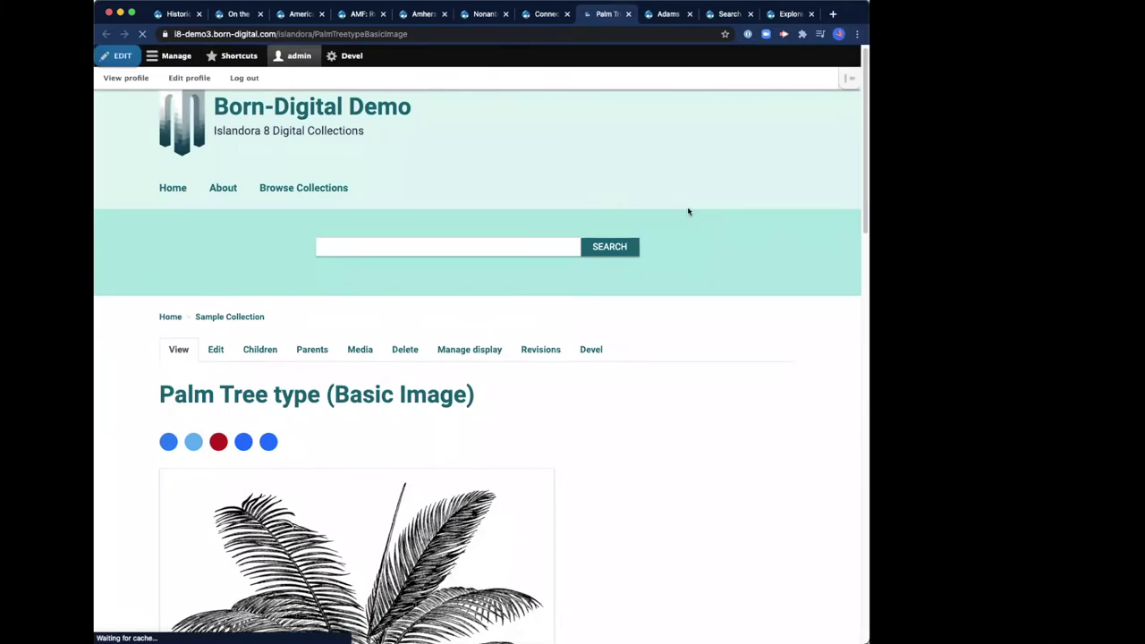
scroll(687, 212, "down", 3)
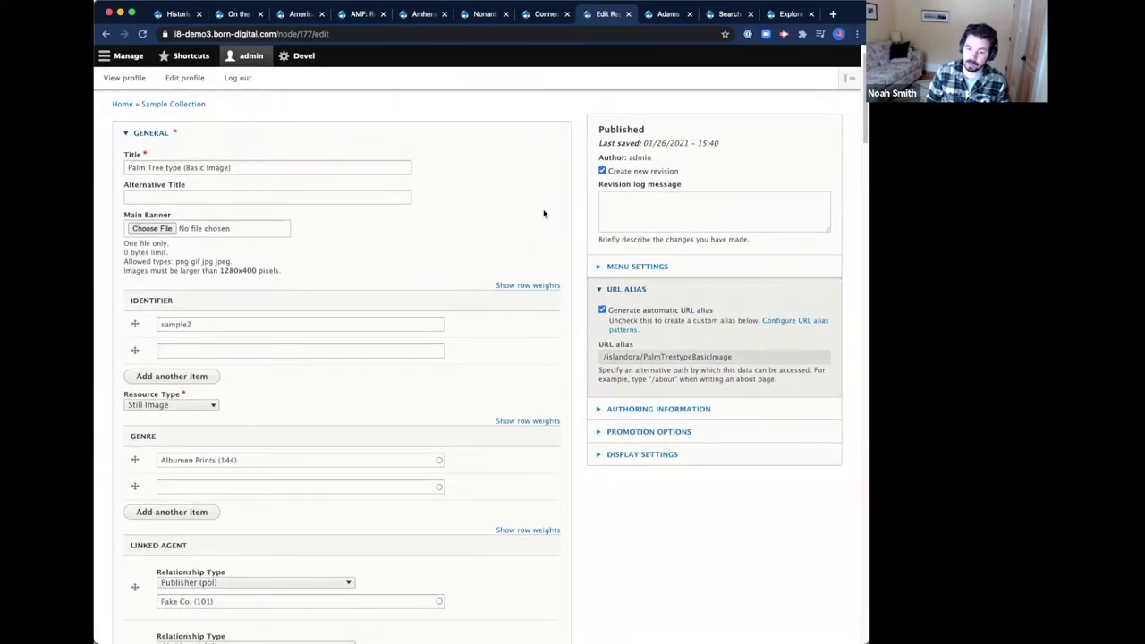
scroll(542, 213, "down", 1)
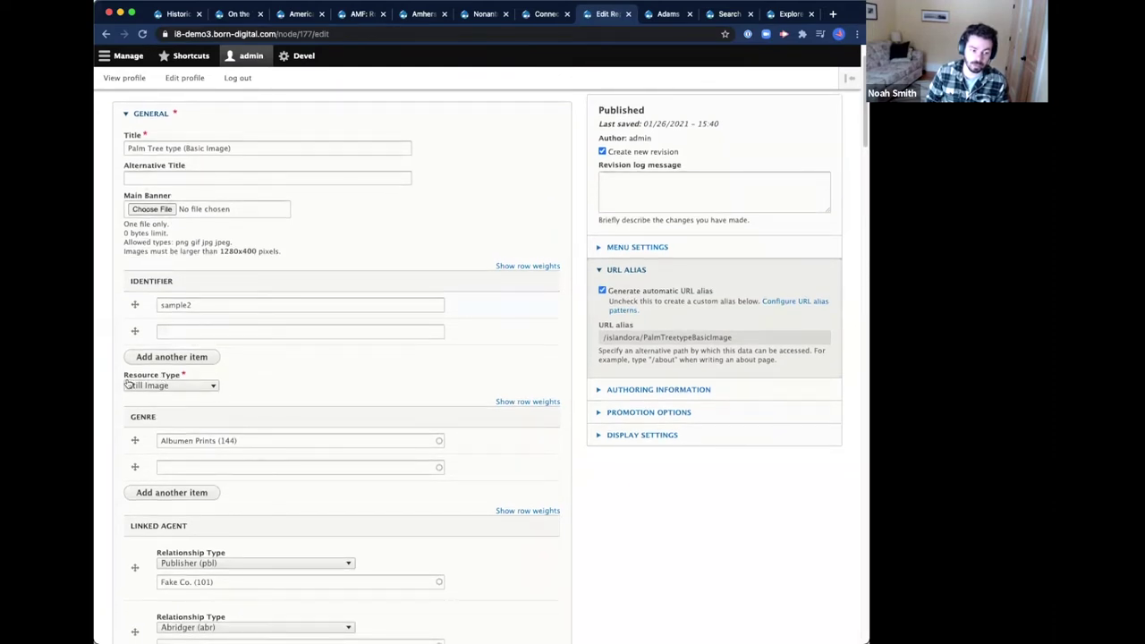
scroll(508, 369, "down", 15)
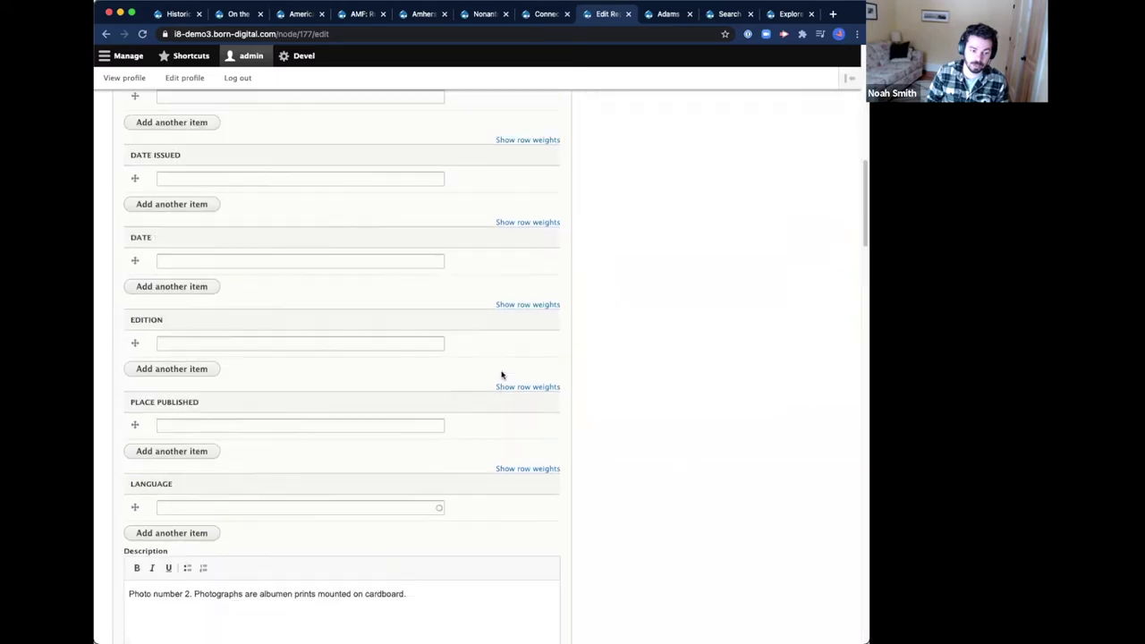
scroll(503, 376, "down", 15)
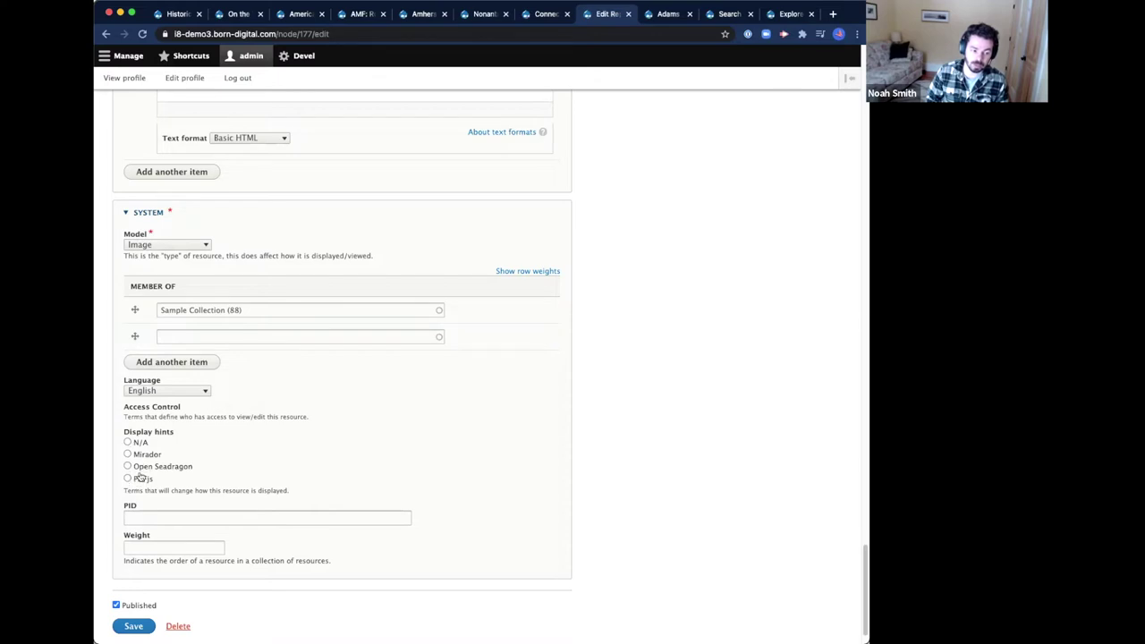
left_click(133, 625)
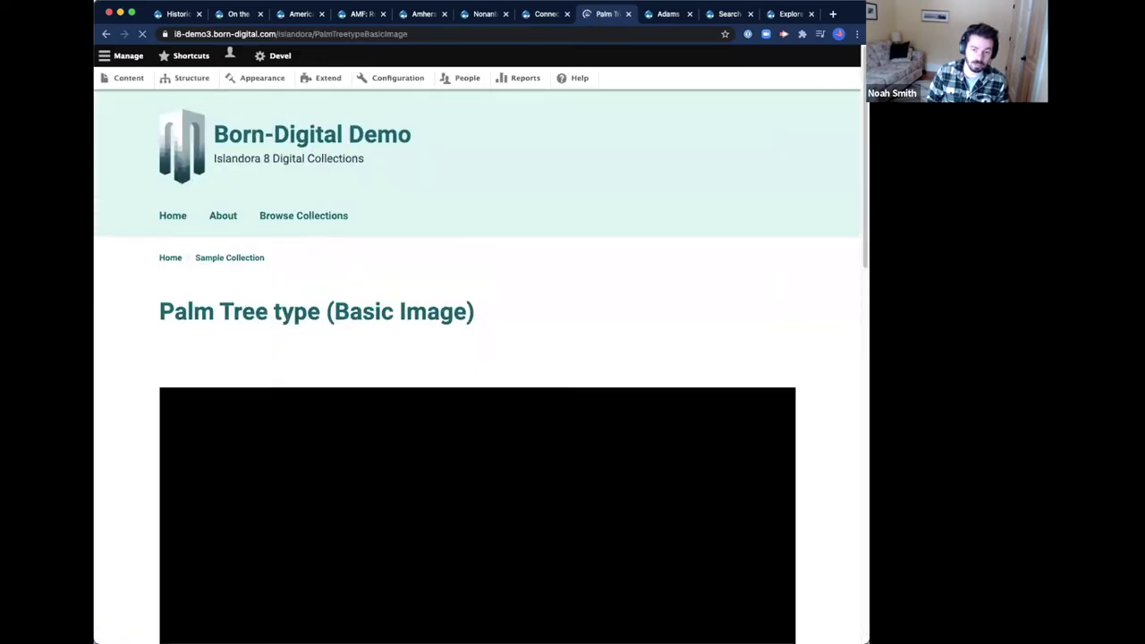
Step: Examine the palm tree image enlarged in the zoomable viewer, along with the item description below it
scroll(776, 230, "down", 4)
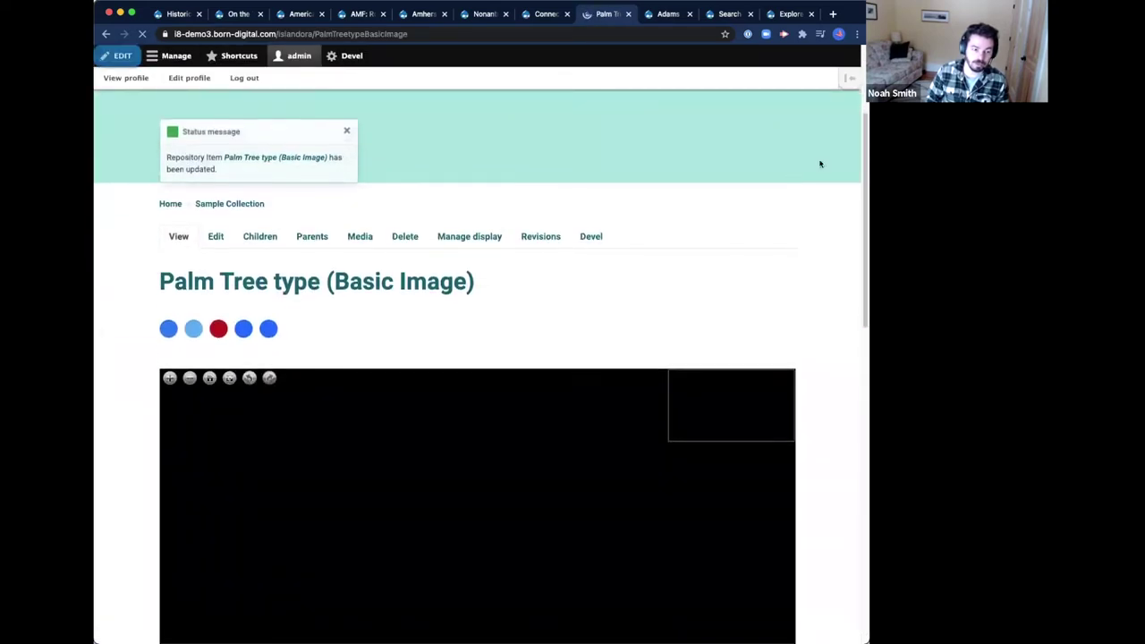
scroll(818, 179, "down", 2)
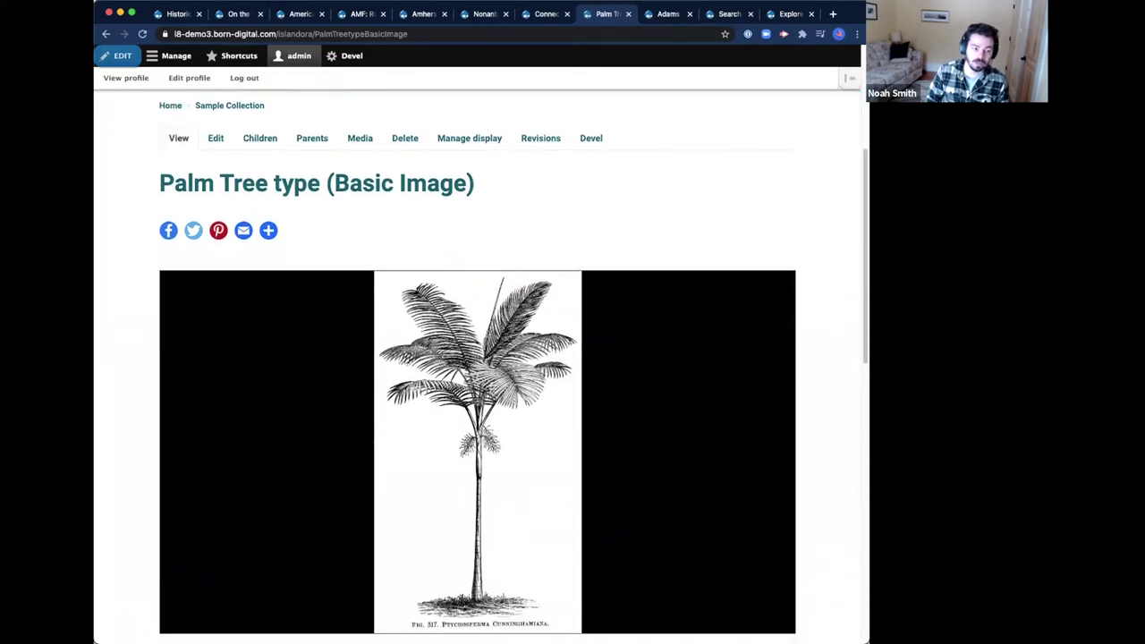
mouse_move(690, 301)
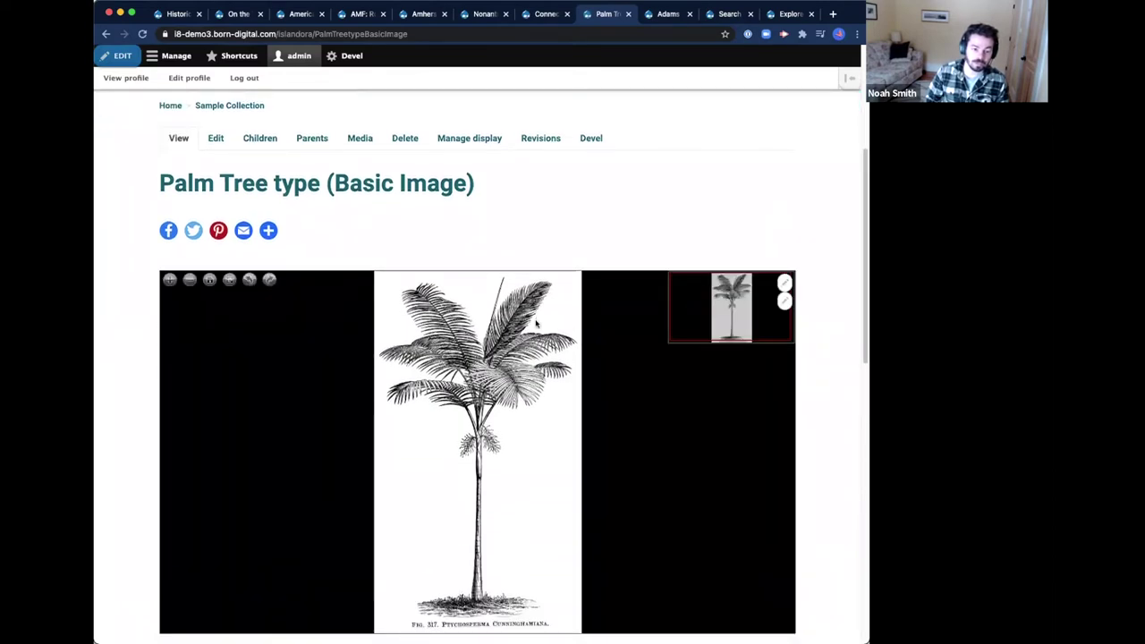
scroll(536, 322, "up", 2)
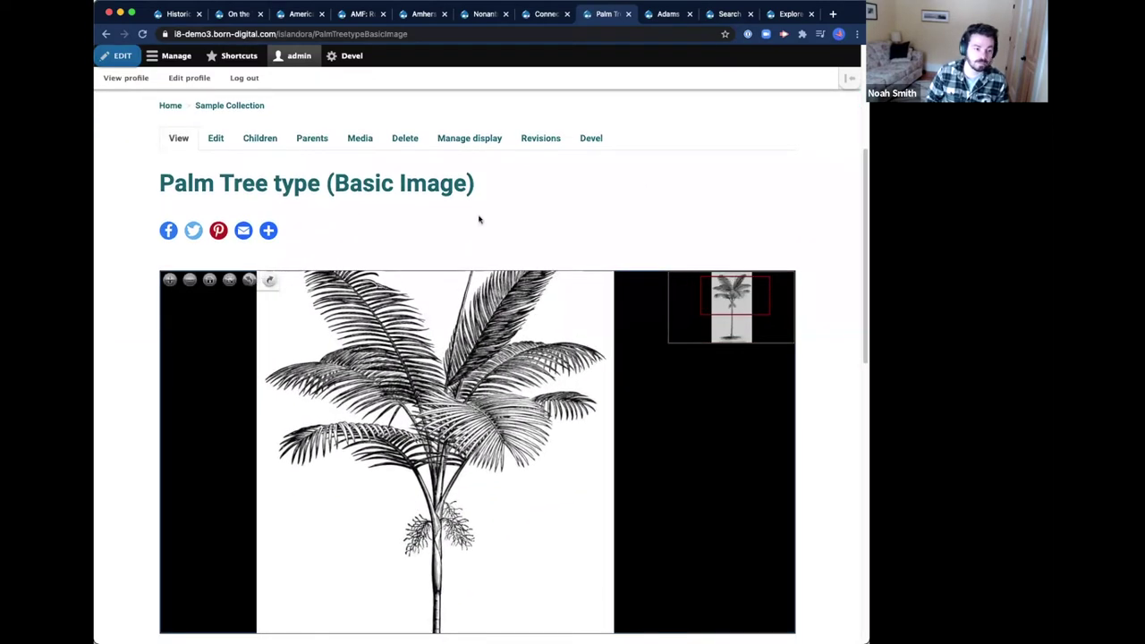
scroll(787, 179, "down", 5)
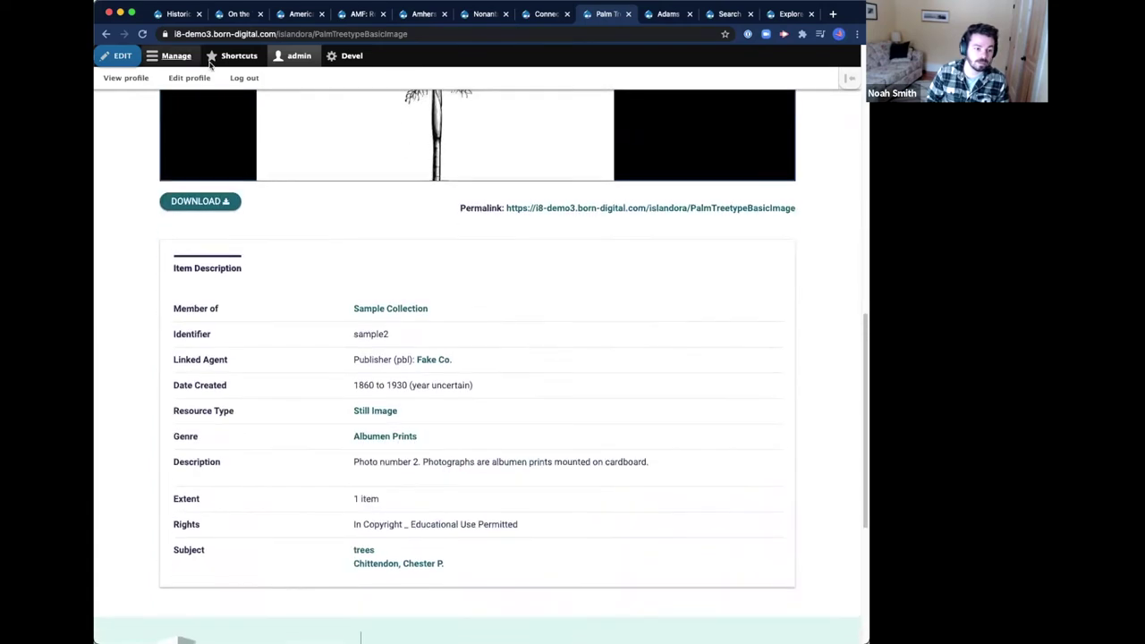
Step: Return to the Palm Tree item's edit form to review its System settings, and glance at the Historic New England Collection page
left_click(108, 34)
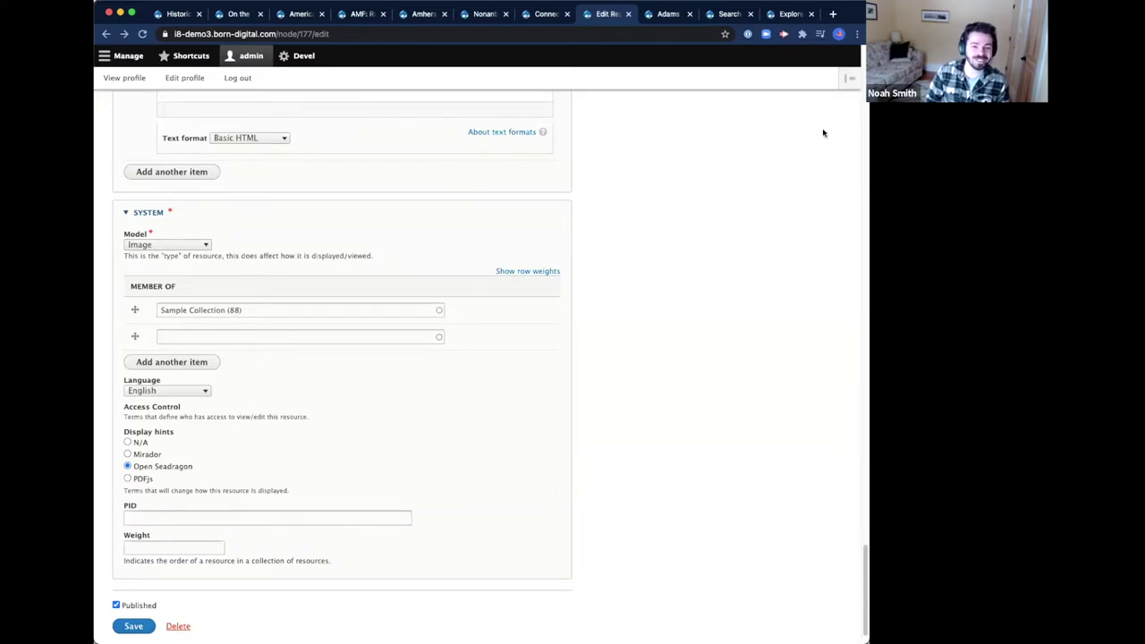
scroll(599, 206, "down", 1)
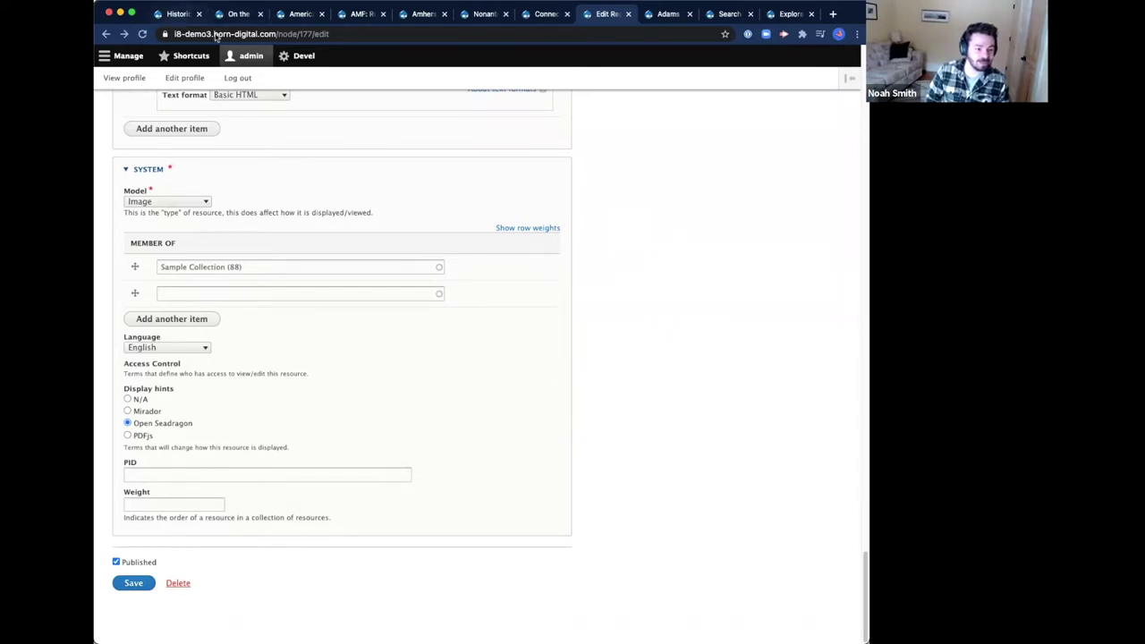
left_click(183, 14)
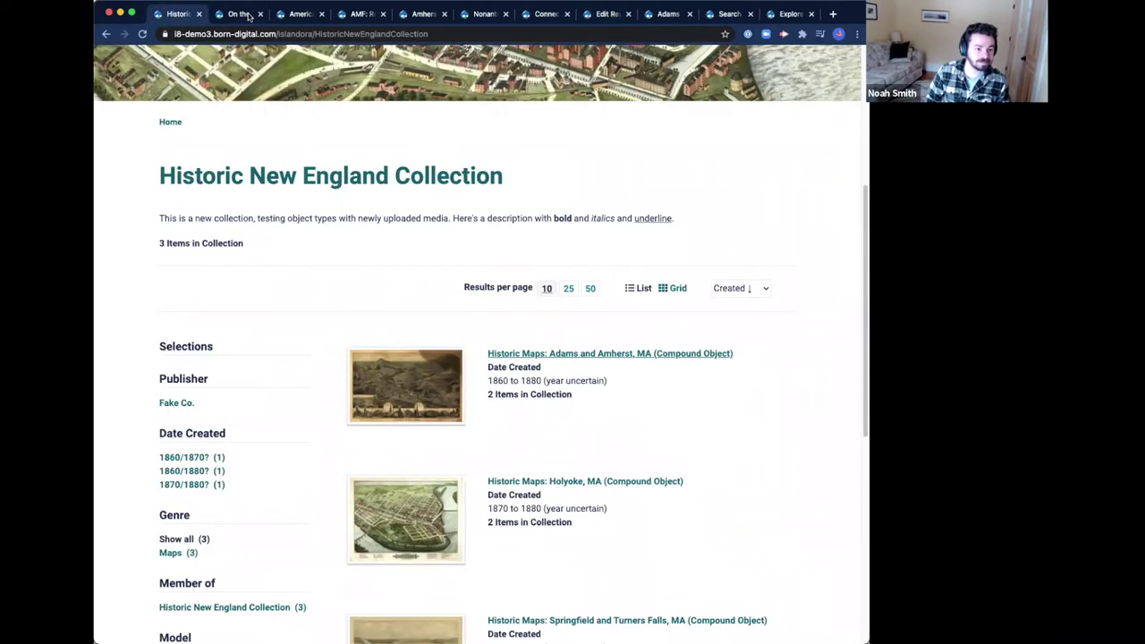
Step: From the site's home page, go to the content administration list and open the creation form for a new Repository Item
left_click(789, 14)
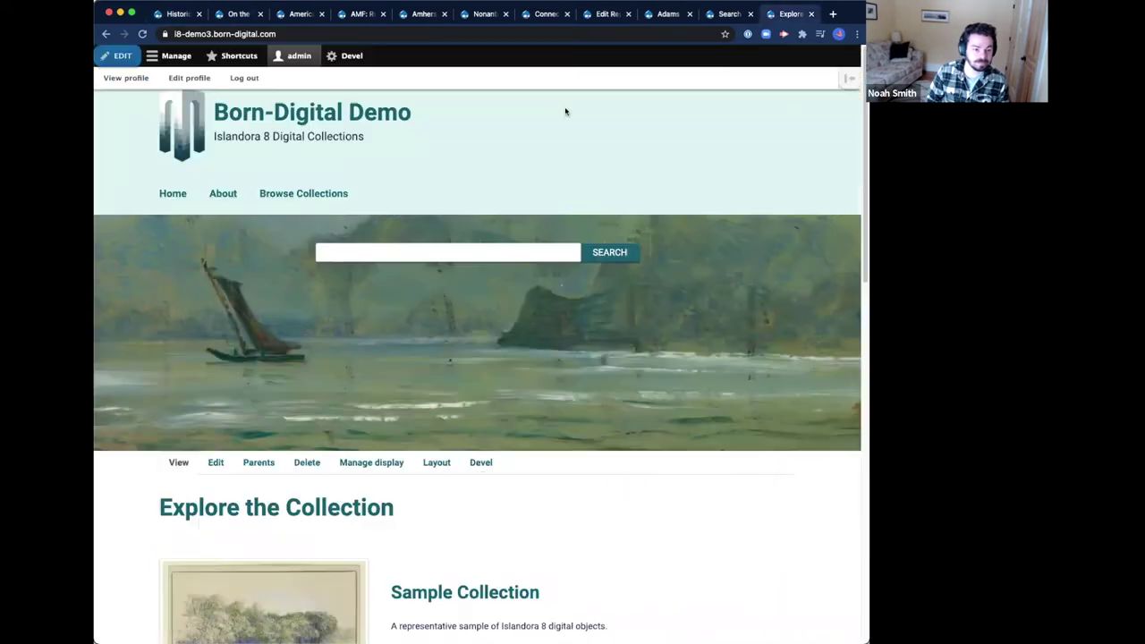
left_click(156, 56)
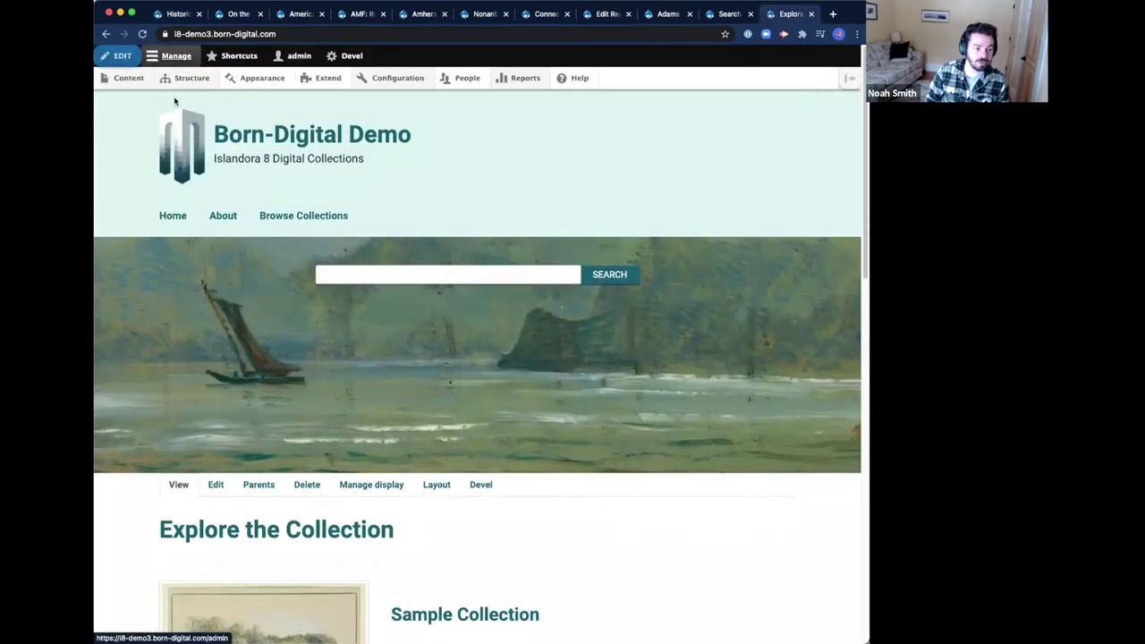
left_click(121, 79)
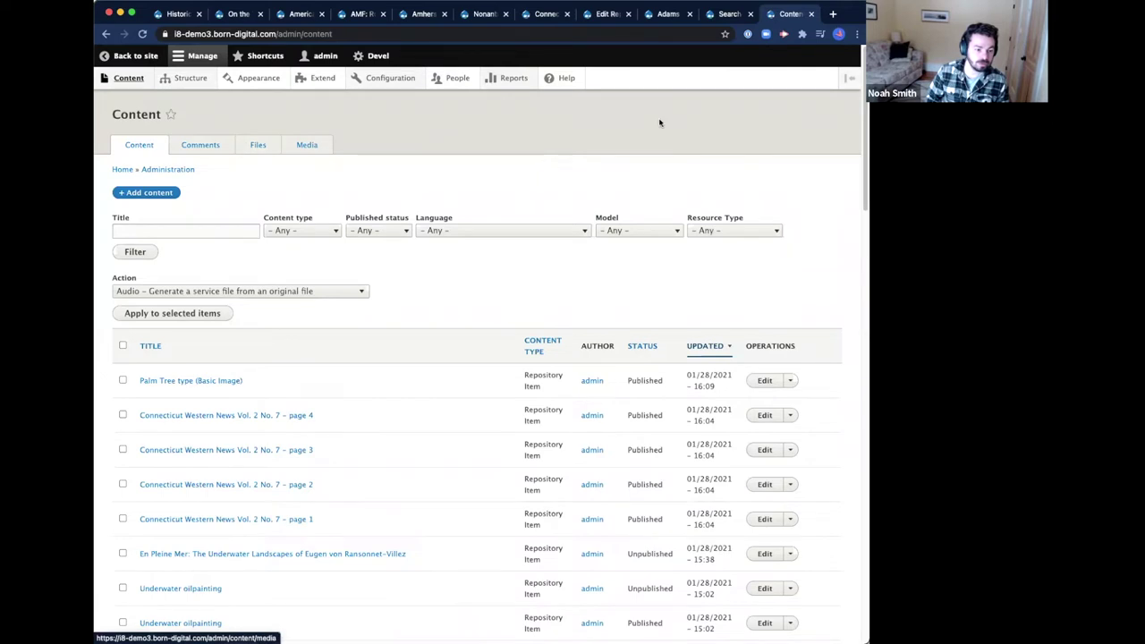
scroll(656, 121, "down", 2)
scroll(676, 125, "up", 2)
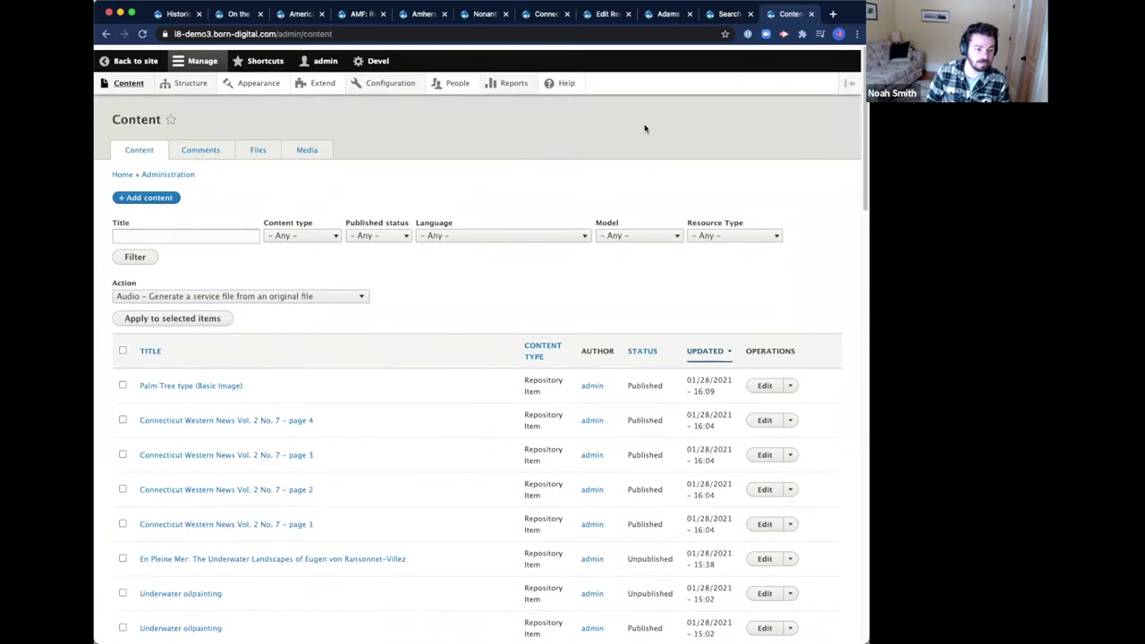
left_click(143, 192)
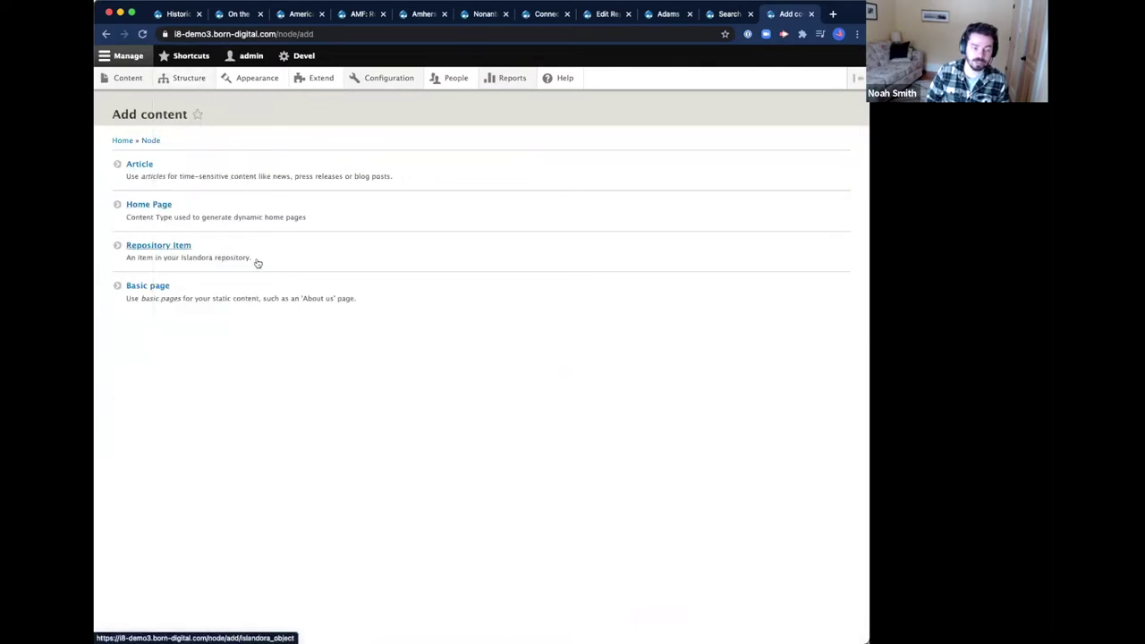
left_click(159, 246)
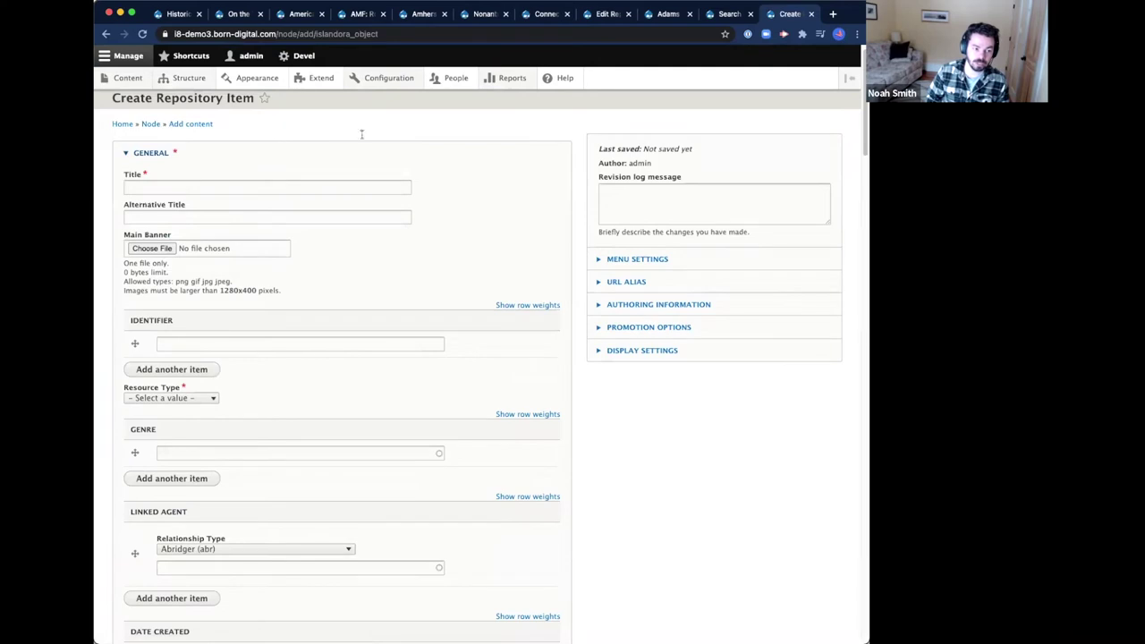
Step: Examine the available Resource Type options and the remaining fields of the blank Repository Item form through the System section
scroll(373, 262, "down", 3)
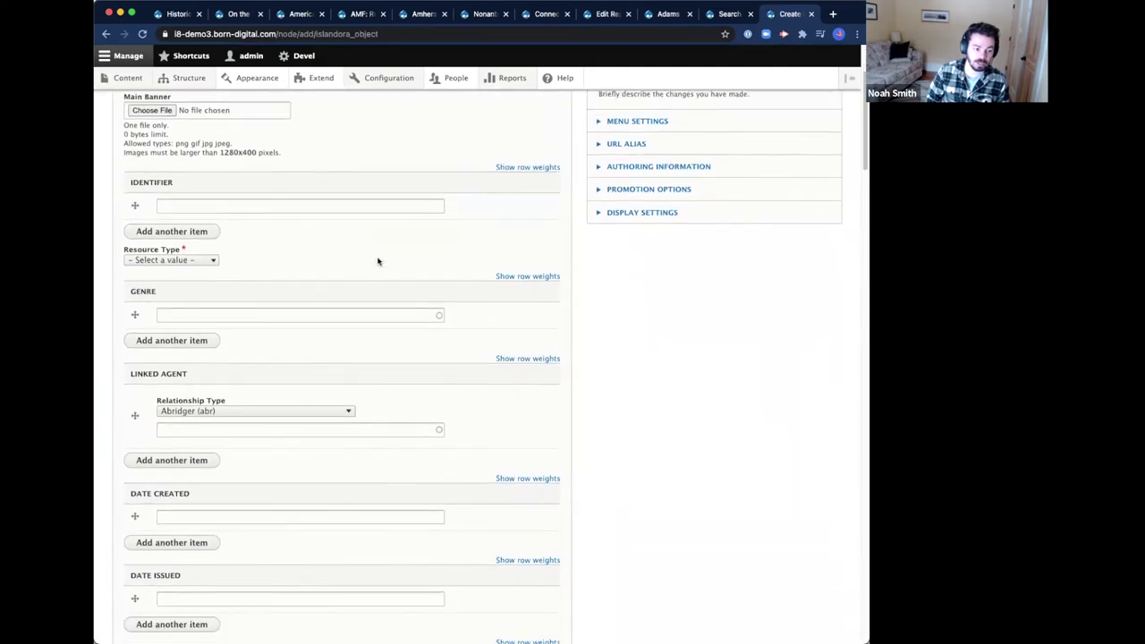
scroll(377, 259, "down", 1)
left_click(207, 211)
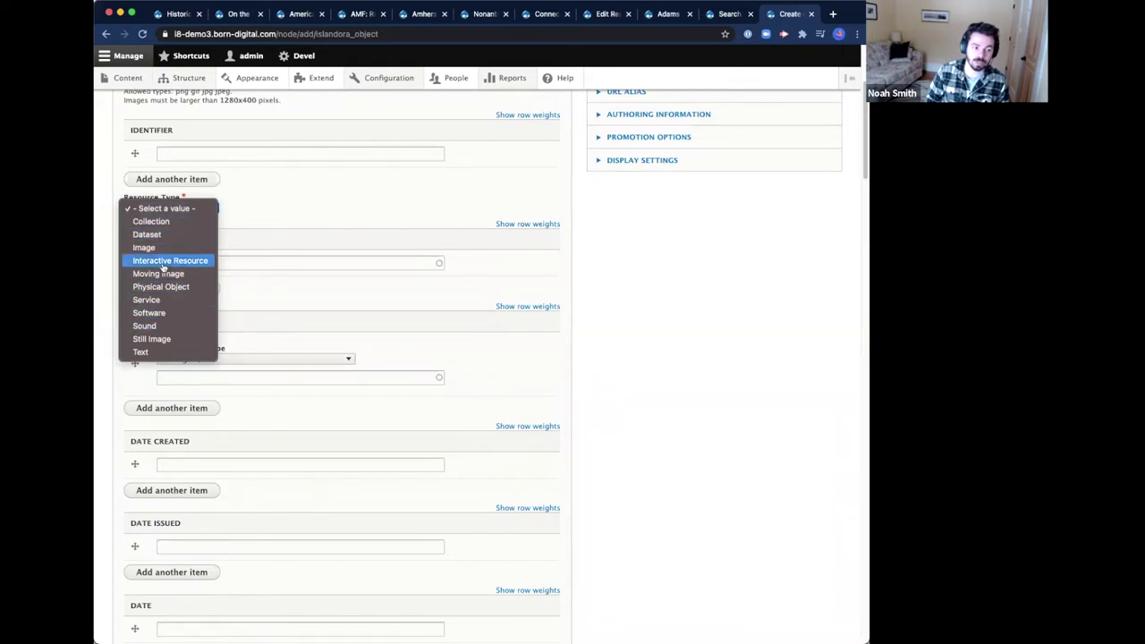
left_click(330, 198)
scroll(348, 284, "down", 20)
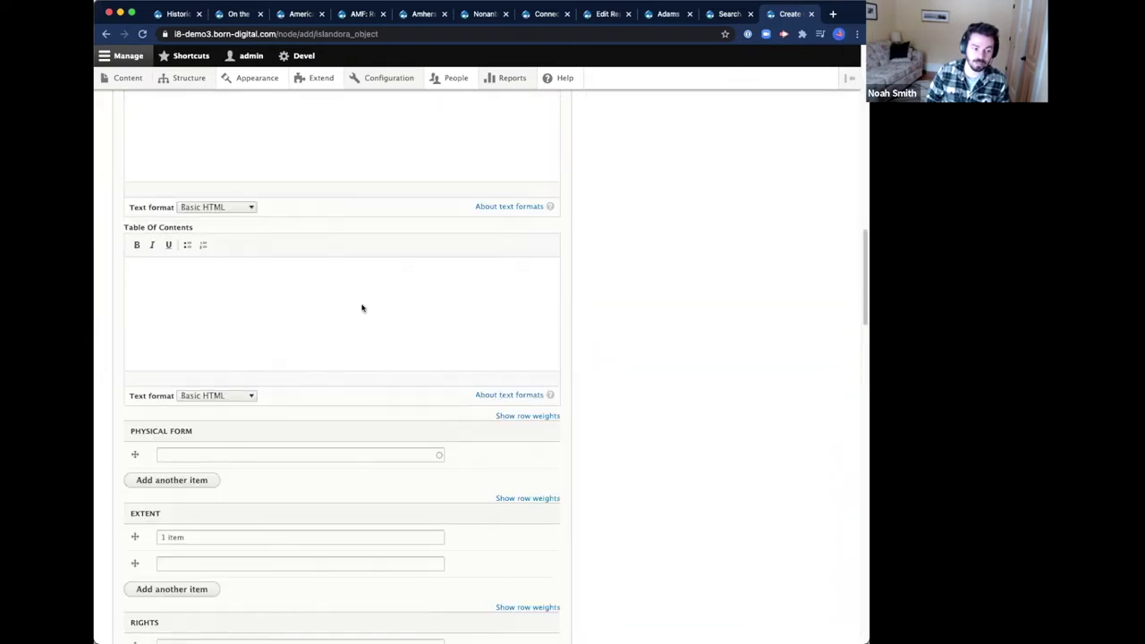
scroll(363, 327, "down", 15)
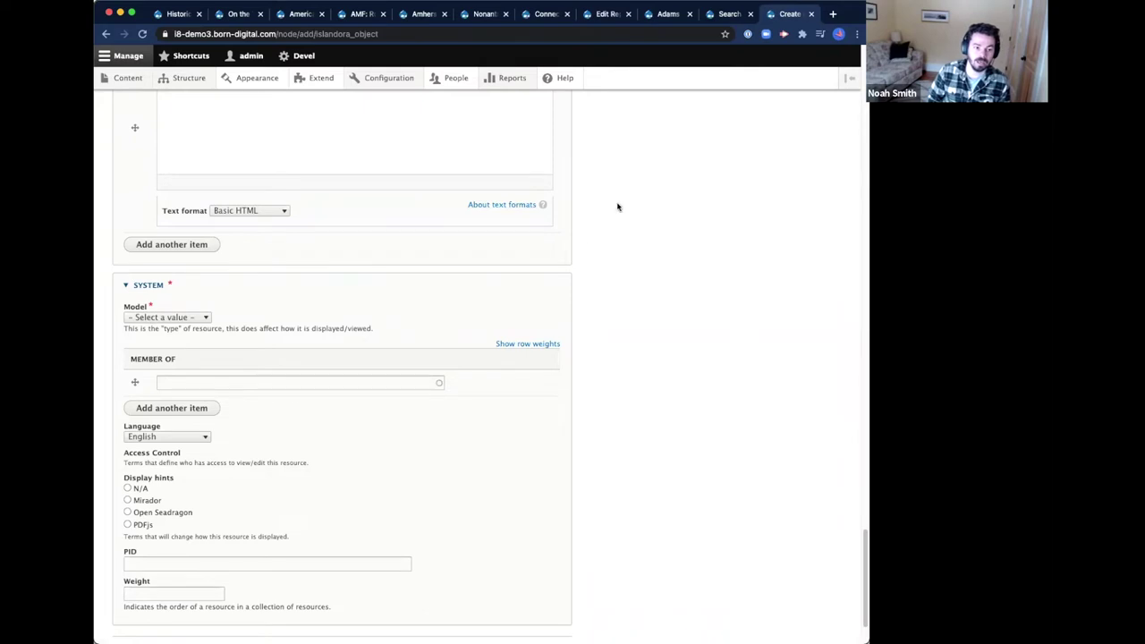
Step: From the Adams 1882 item, open its parent Historic Maps: Adams and Amherst, MA (Compound Object) for editing
left_click(726, 14)
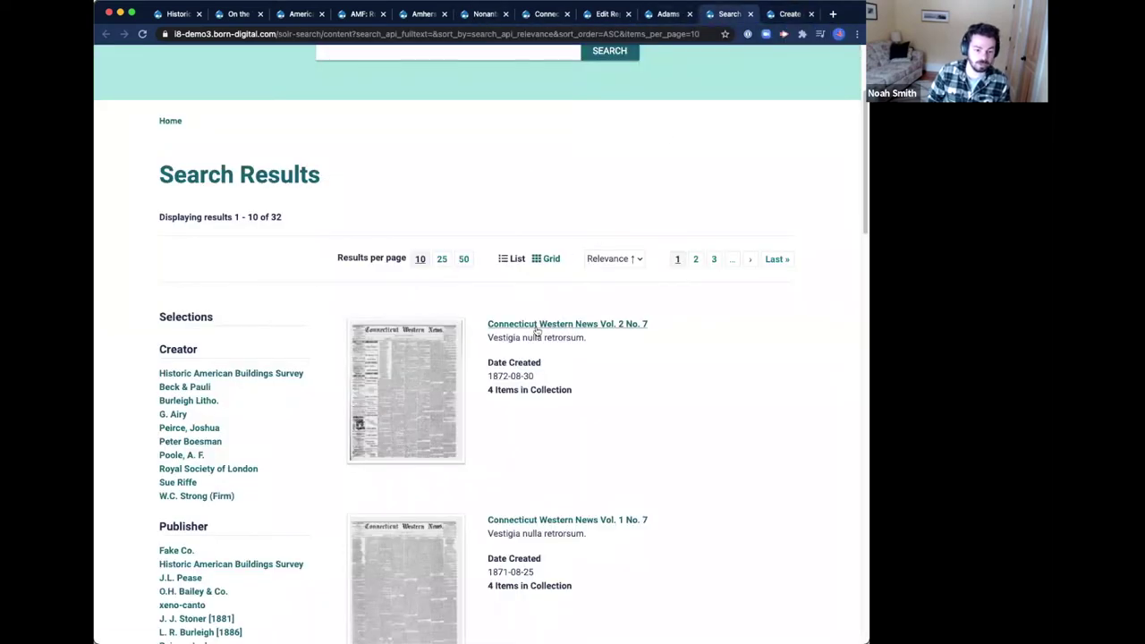
scroll(695, 150, "up", 3)
left_click(662, 17)
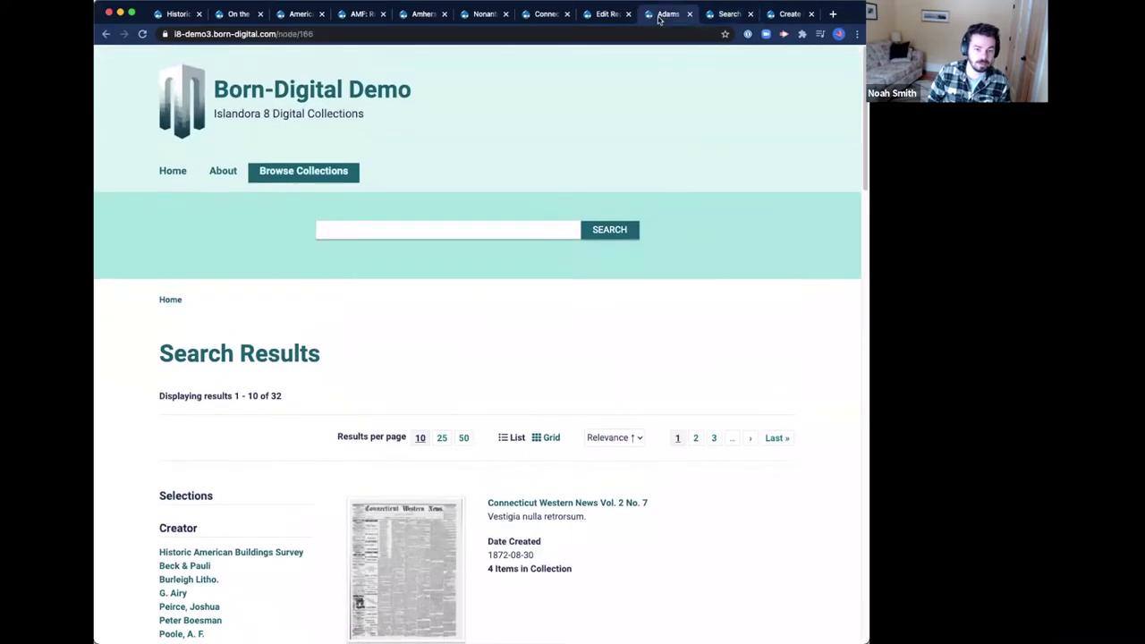
scroll(729, 202, "down", 3)
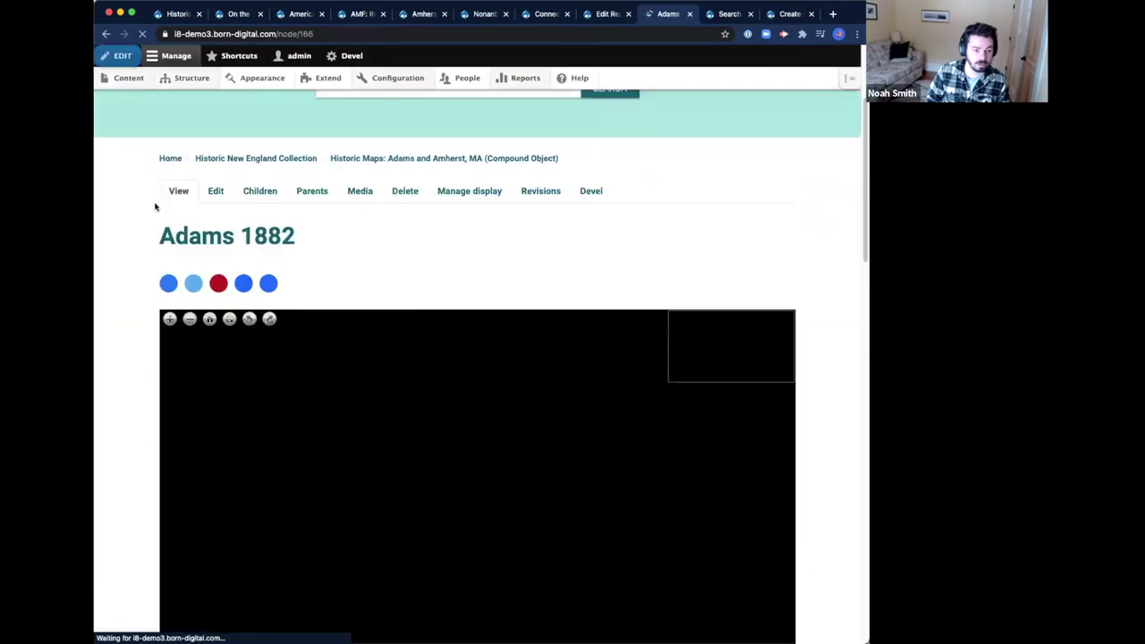
left_click(224, 188)
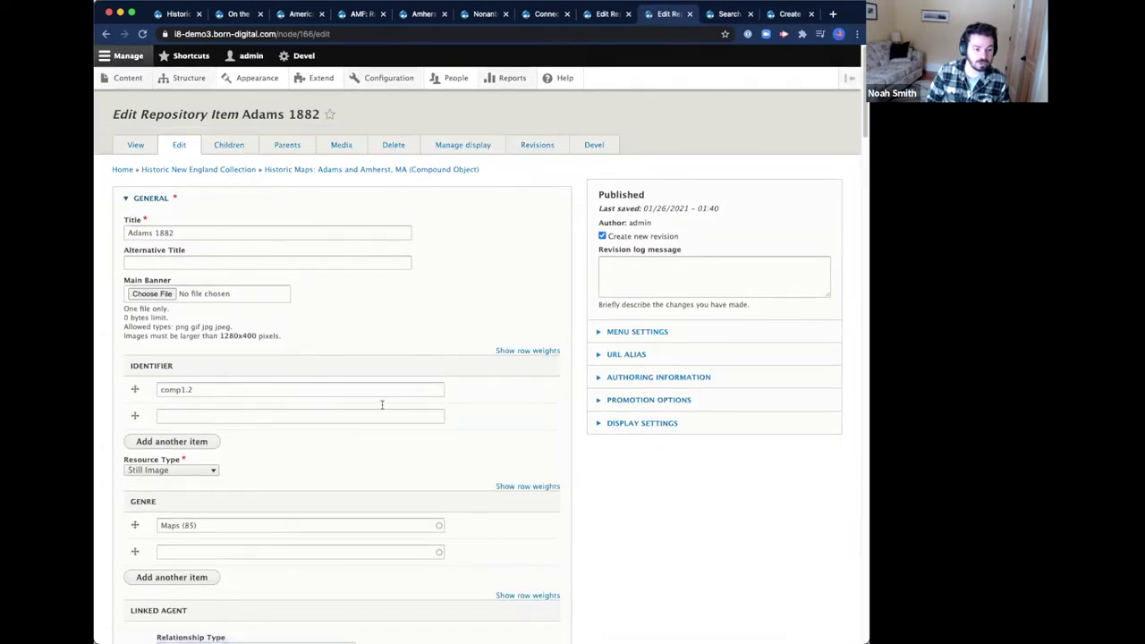
left_click(295, 149)
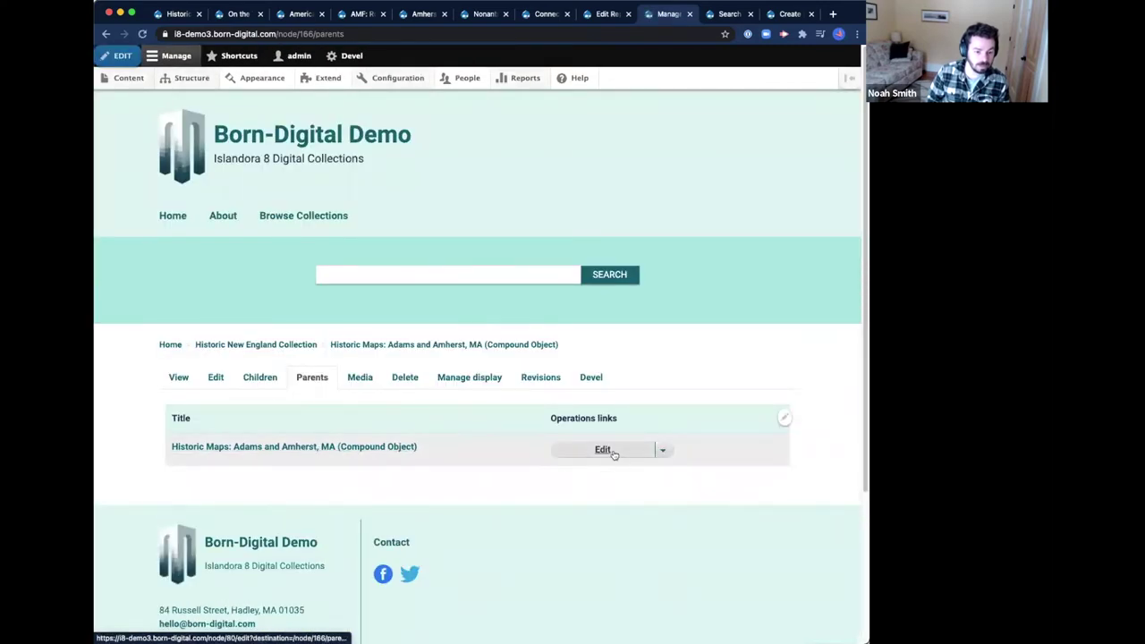
left_click(612, 453)
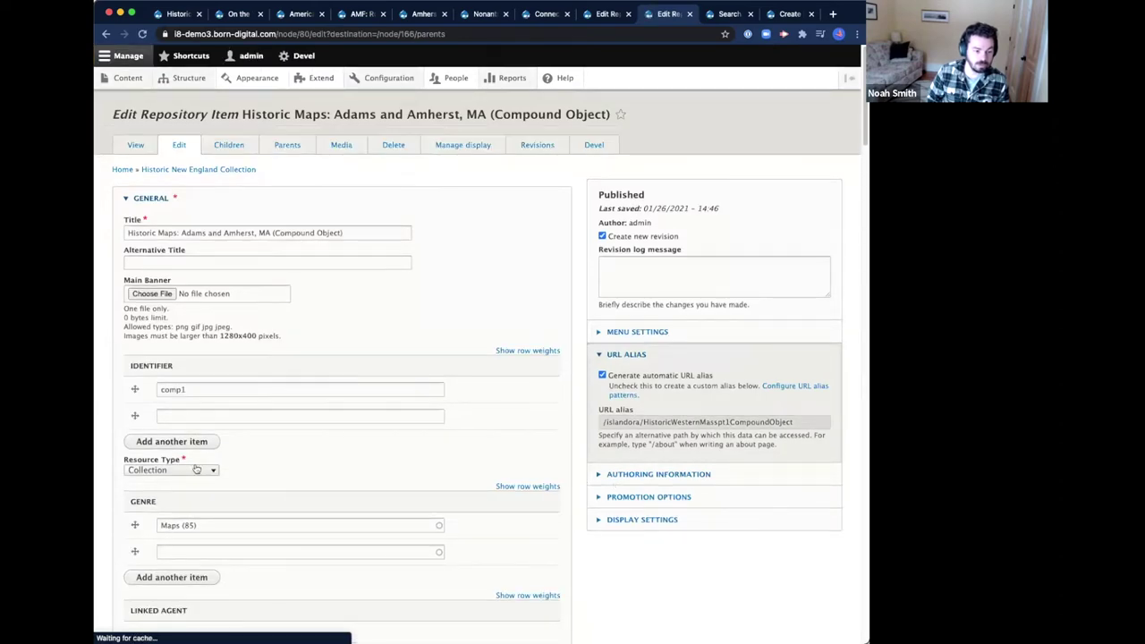
Step: In the System settings of the Historic Maps compound object, change the Model to Collection and save the item
scroll(535, 423, "down", 10)
scroll(535, 422, "down", 15)
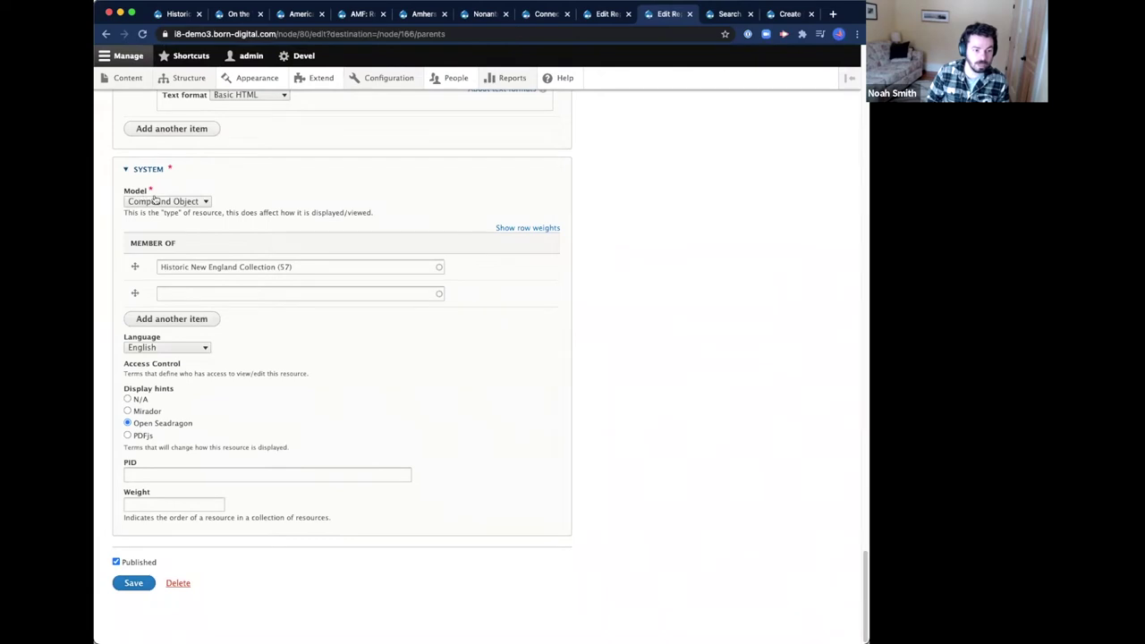
left_click(176, 202)
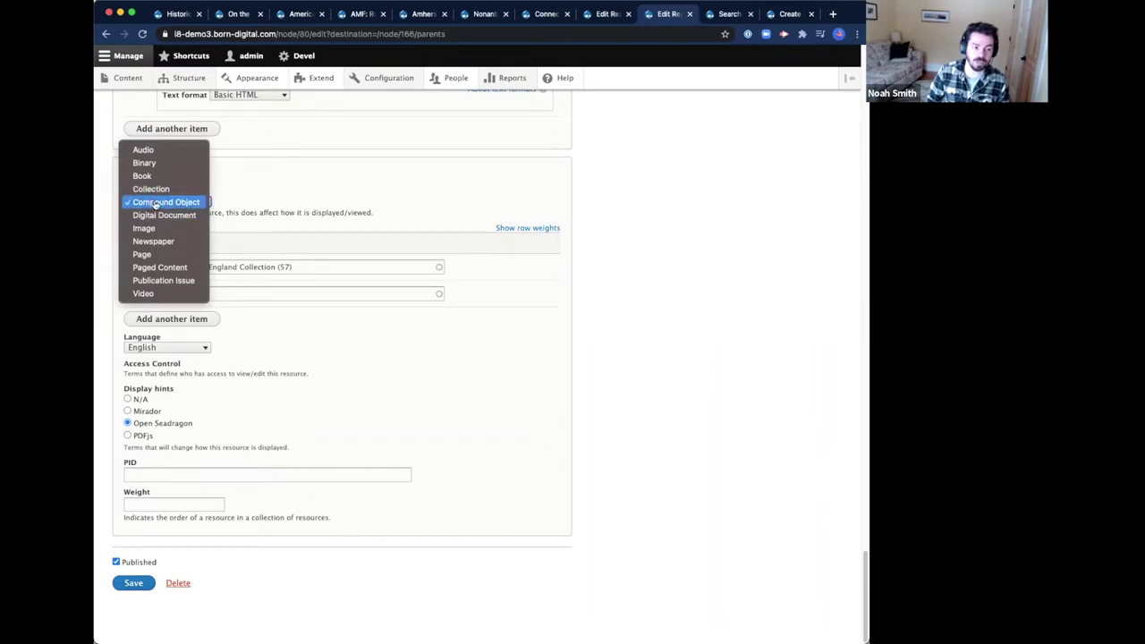
left_click(398, 192)
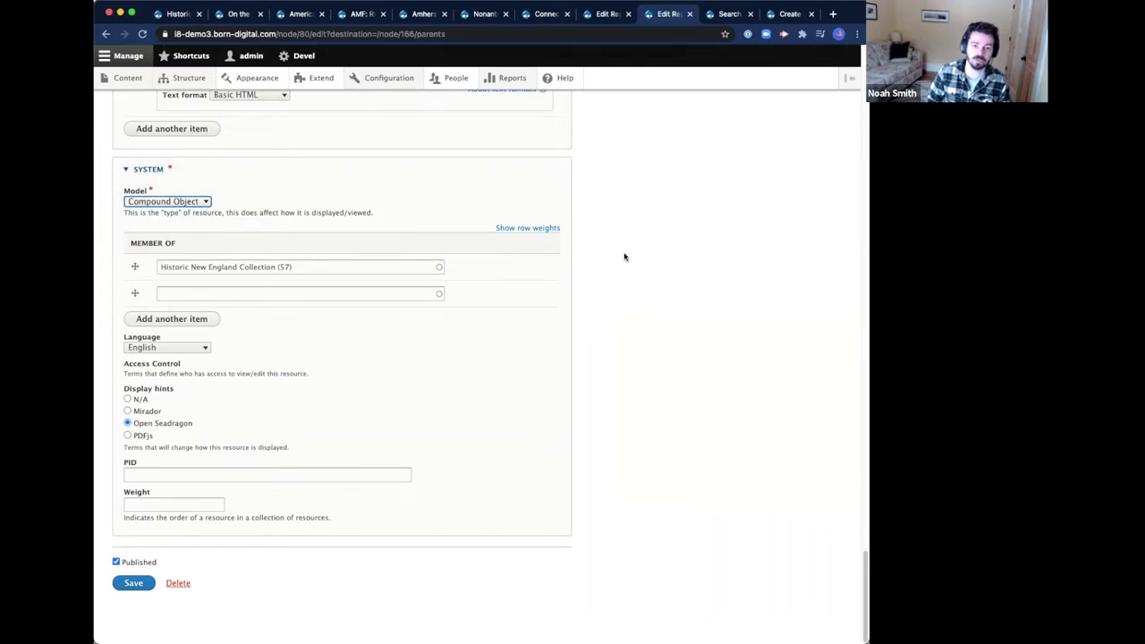
left_click(193, 206)
left_click(184, 191)
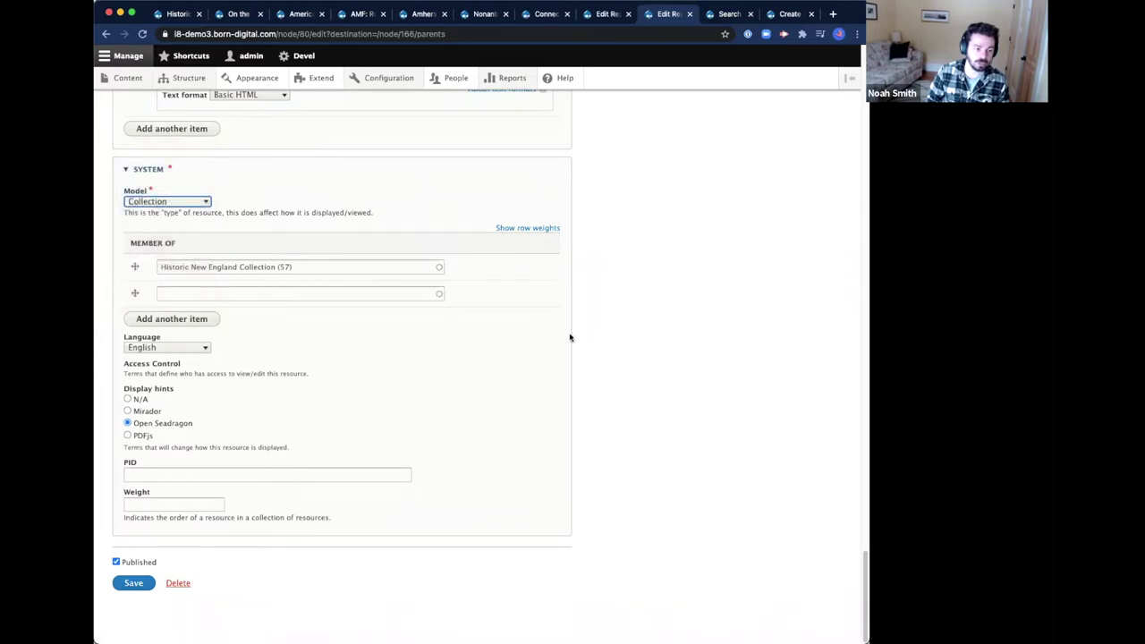
left_click(120, 583)
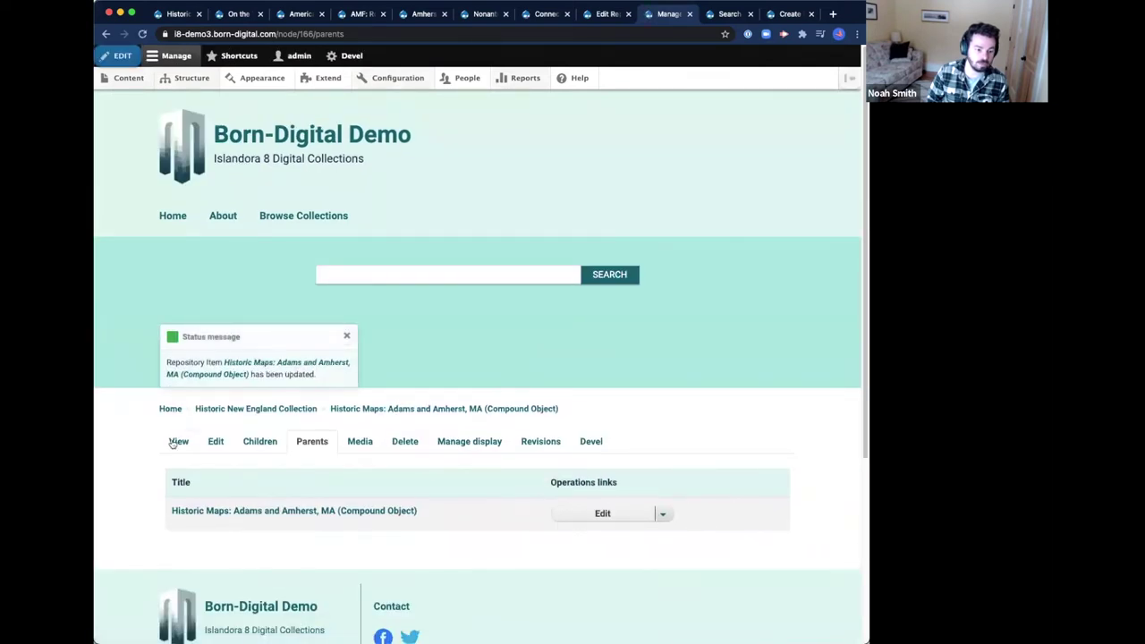
Step: View the Adams 1882 item page and examine its image display and Item Description
left_click(176, 442)
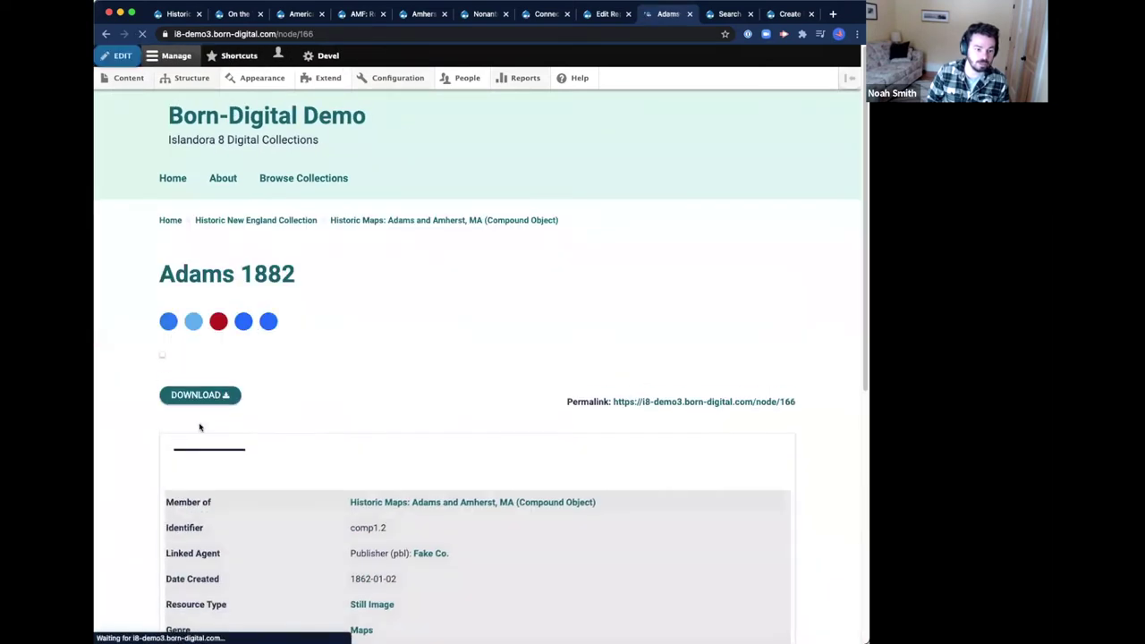
scroll(125, 417, "down", 5)
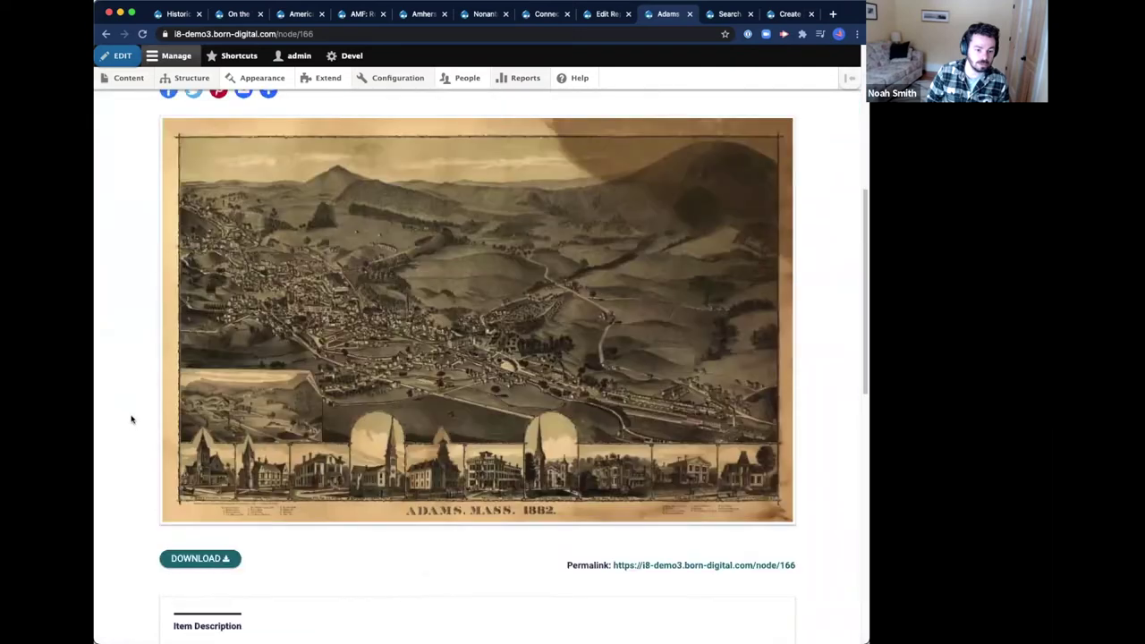
scroll(131, 420, "down", 5)
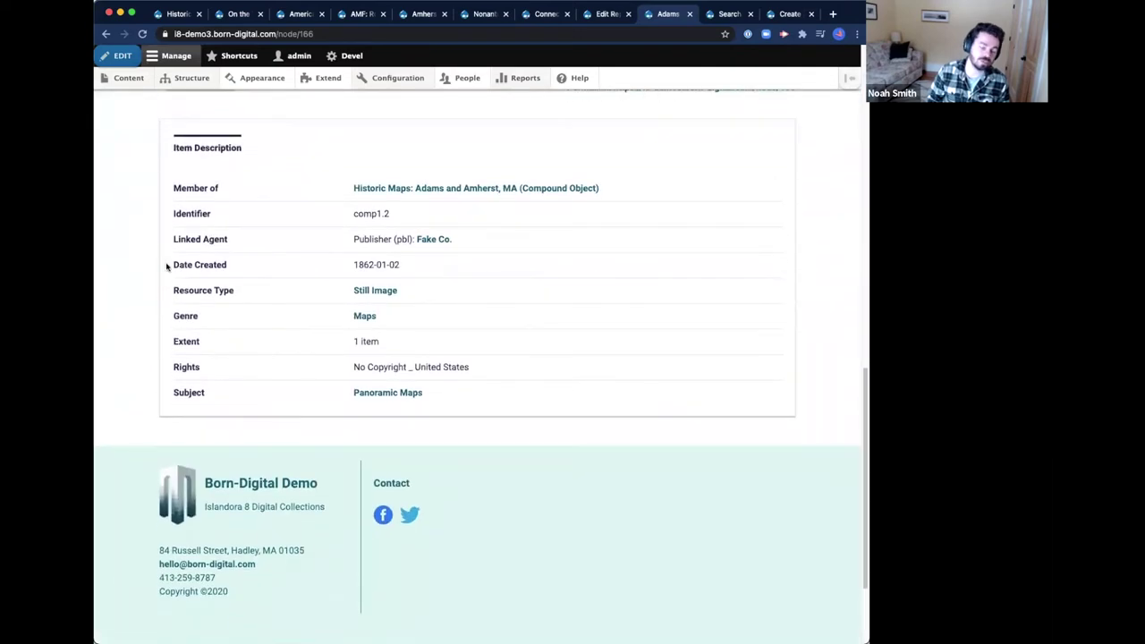
scroll(161, 271, "up", 5)
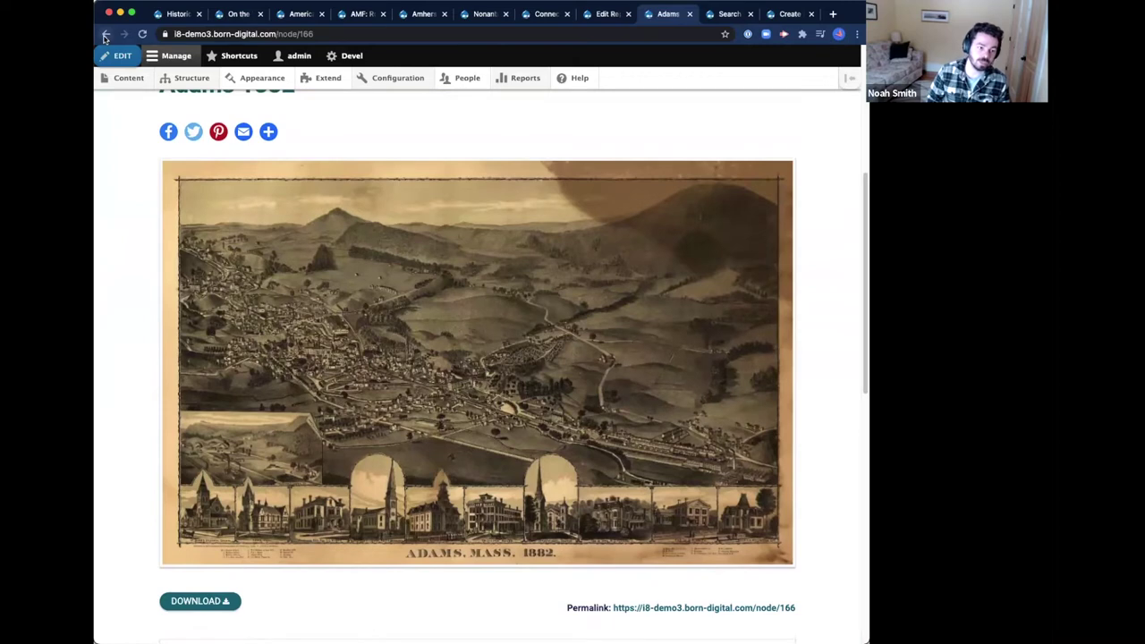
Step: Return to the Historic Maps parent's edit form, set its Model to Compound Object, save it, and view the parent's page
left_click(104, 36)
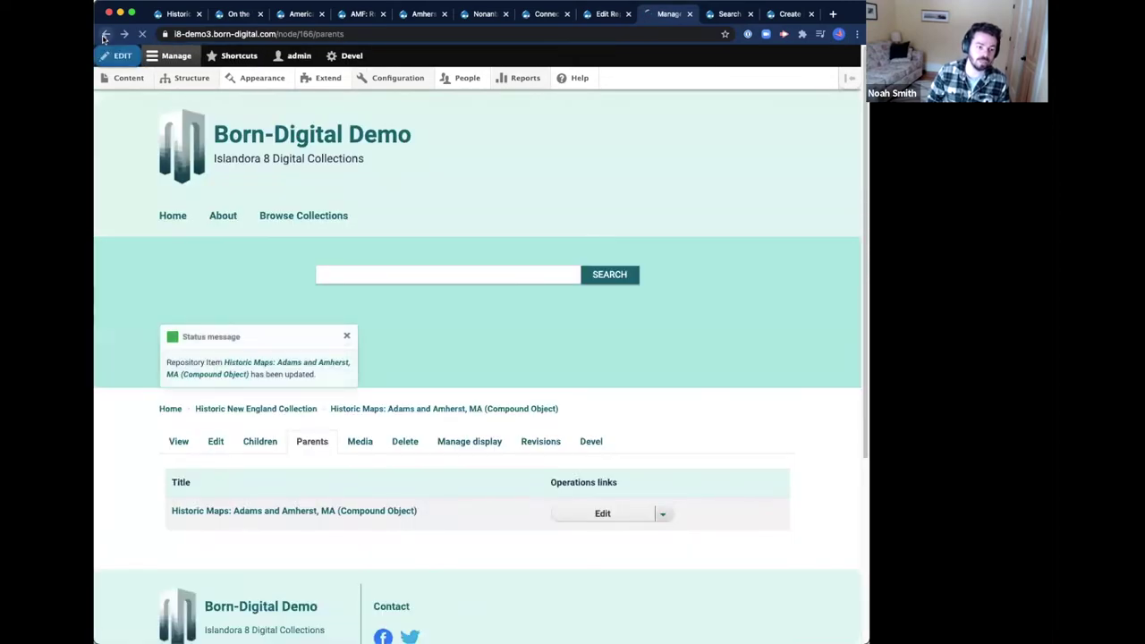
left_click(105, 35)
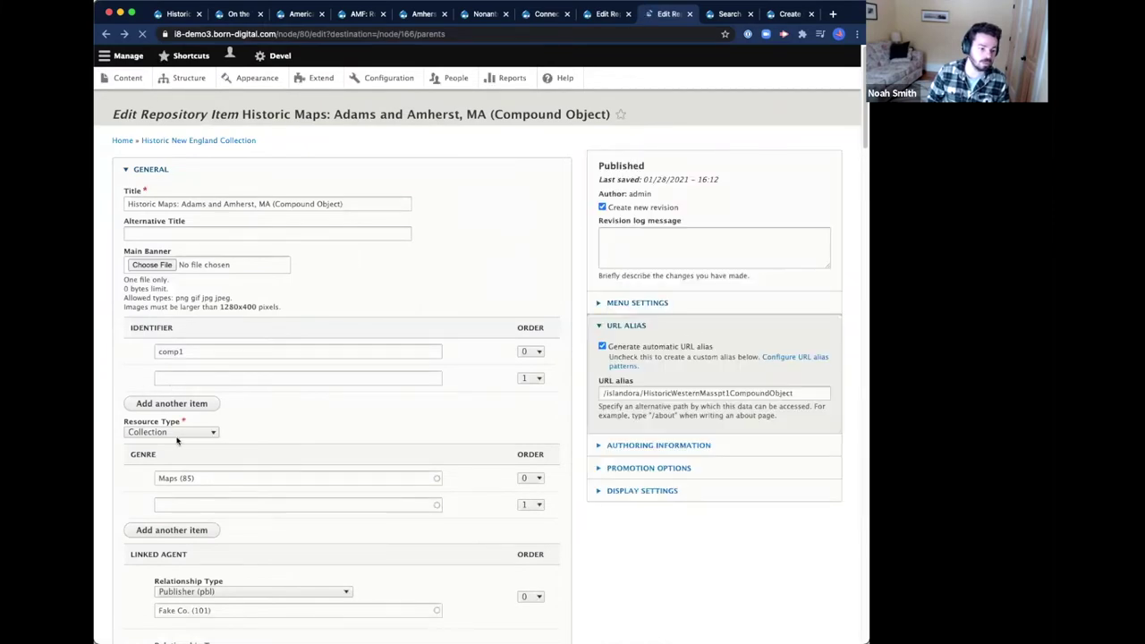
scroll(418, 432, "down", 20)
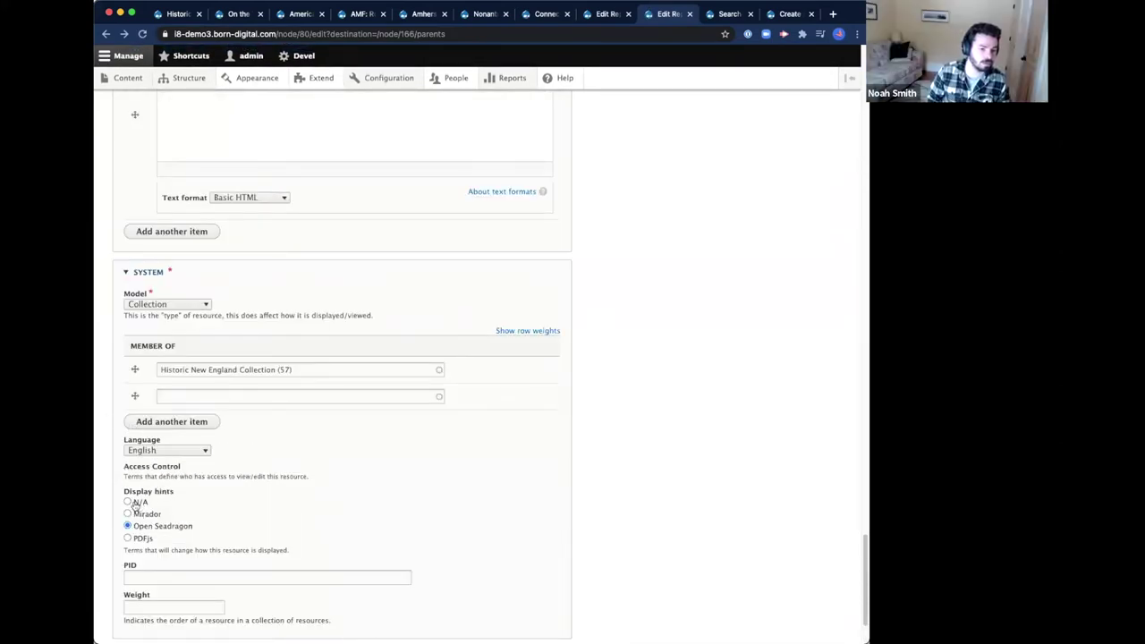
left_click(171, 305)
left_click(168, 318)
scroll(366, 409, "down", 3)
scroll(360, 407, "down", 1)
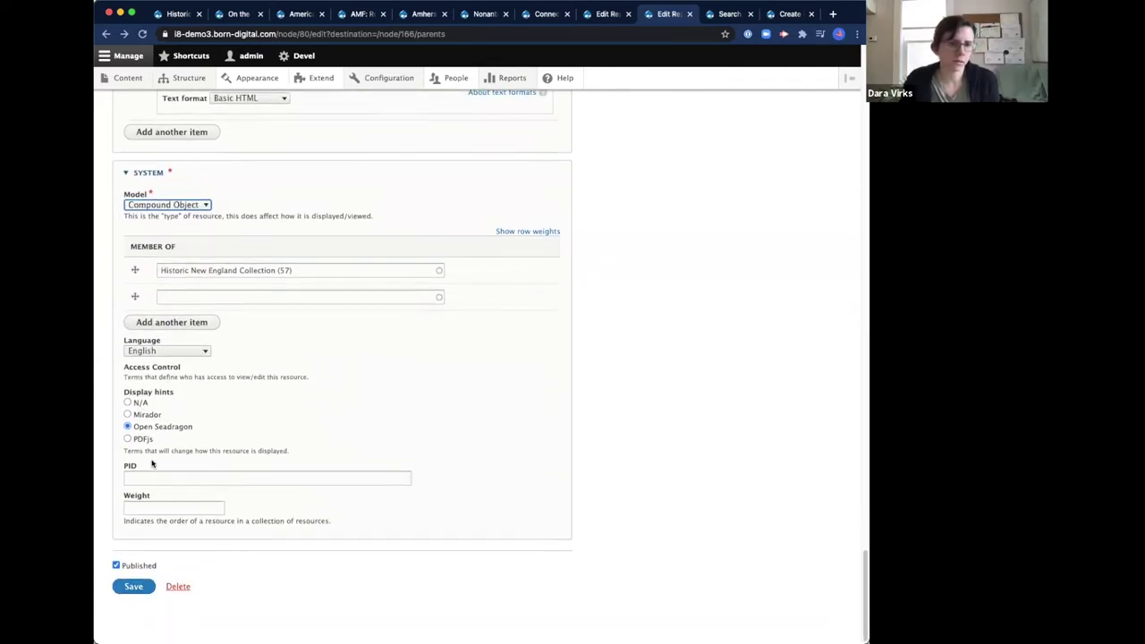
left_click(133, 587)
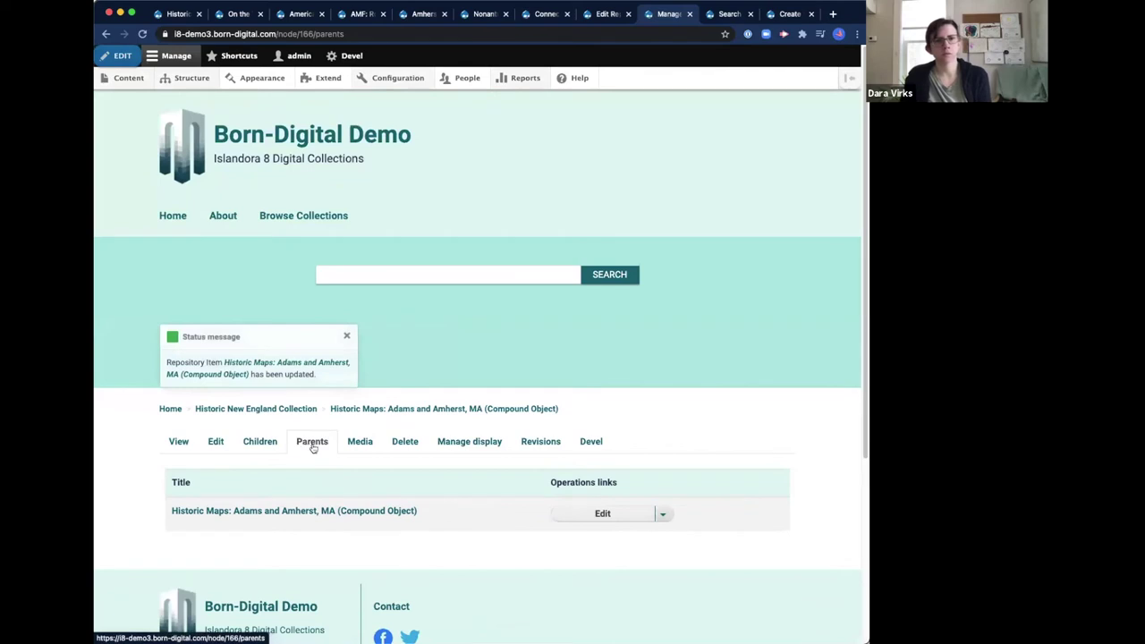
left_click(310, 511)
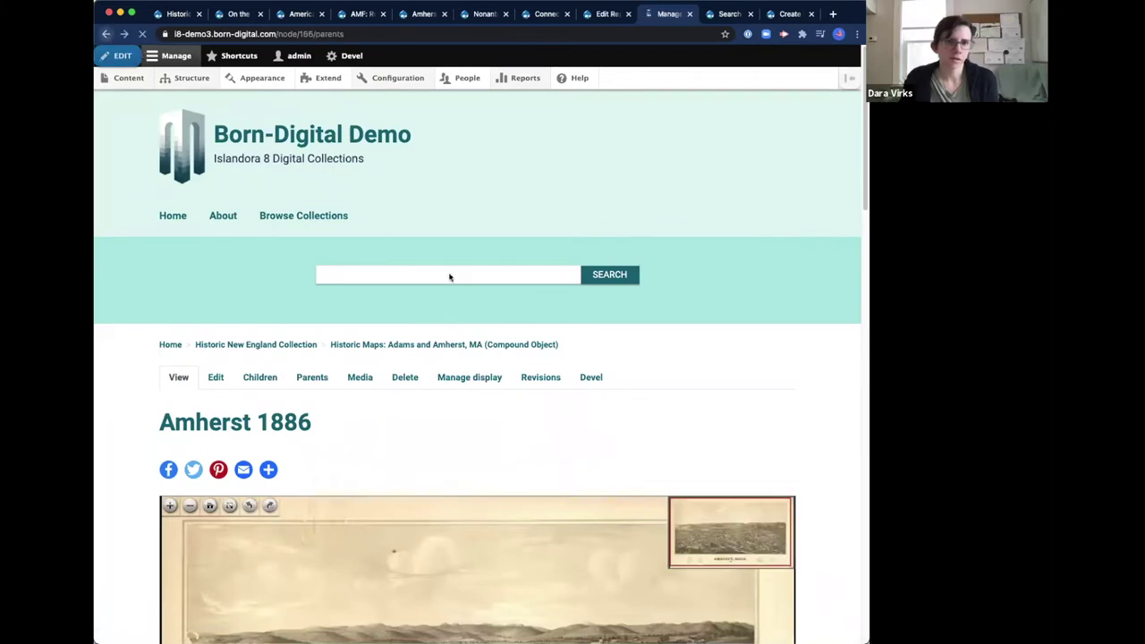
Step: Reopen the Historic Maps parent from the Adams 1882 parents list, set Model to Collection and Display hints to N/A, and save
key("super+Left")
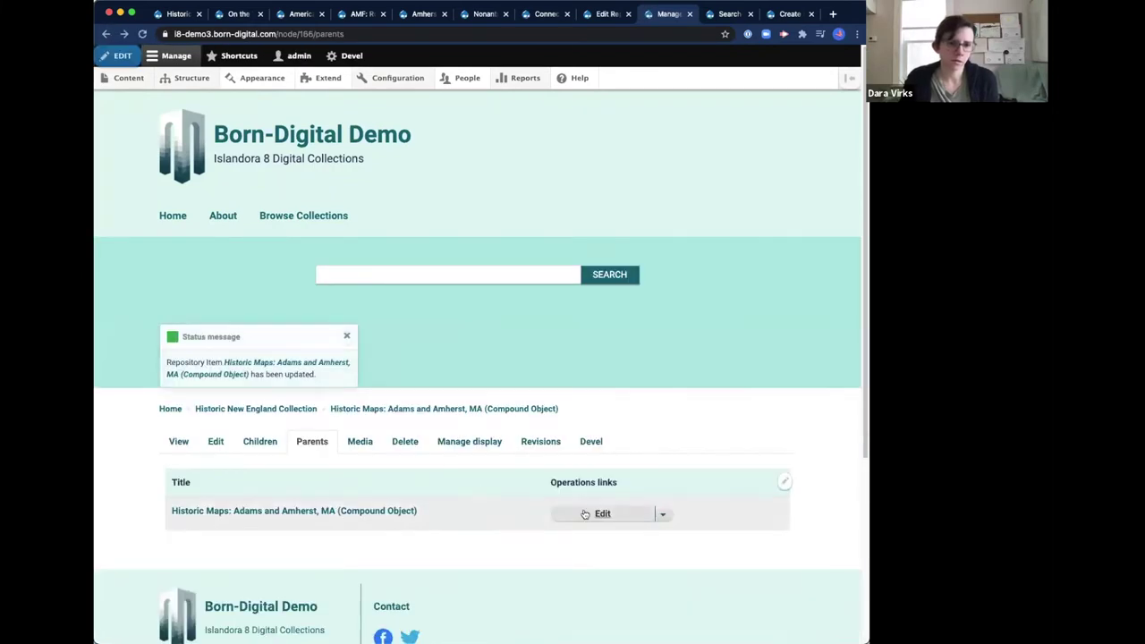
left_click(584, 514)
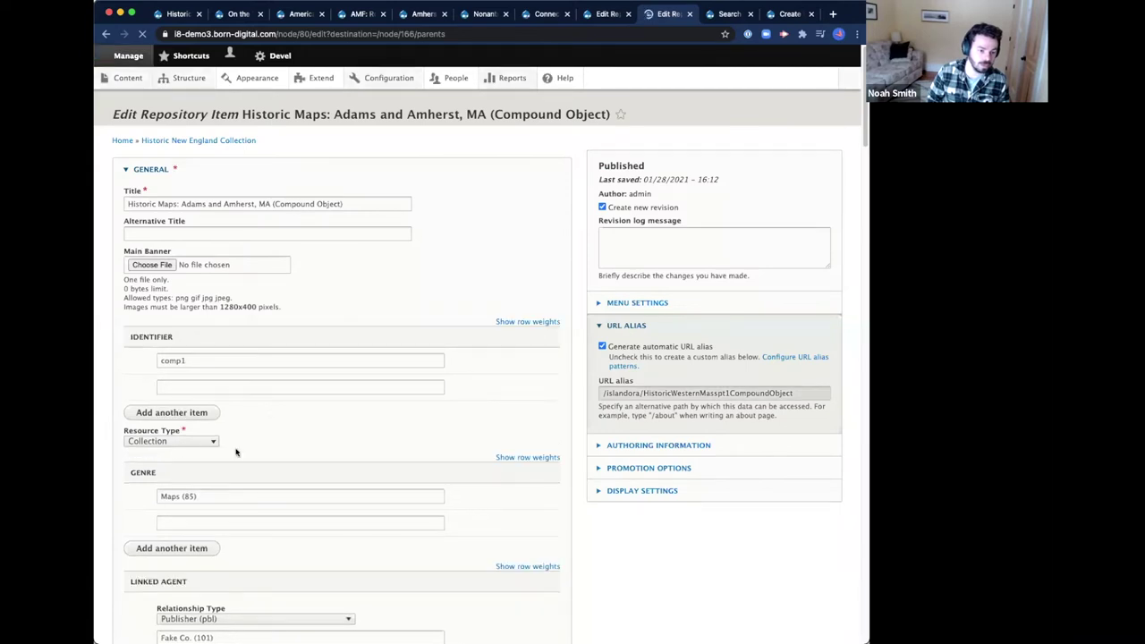
scroll(374, 442, "down", 15)
scroll(374, 442, "down", 15)
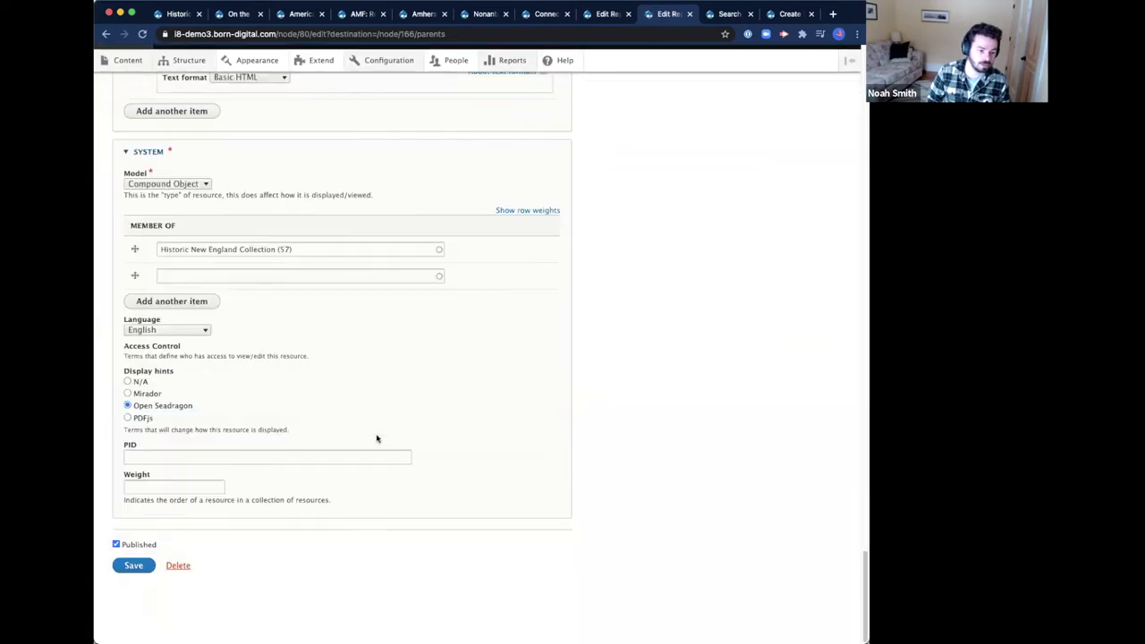
left_click(170, 203)
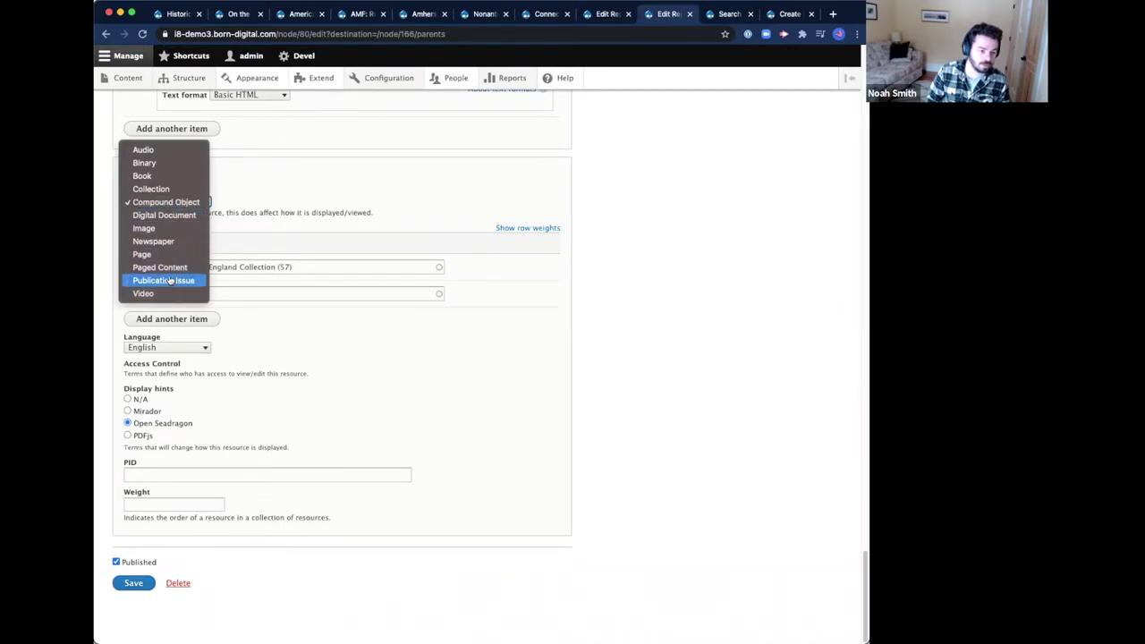
left_click(152, 189)
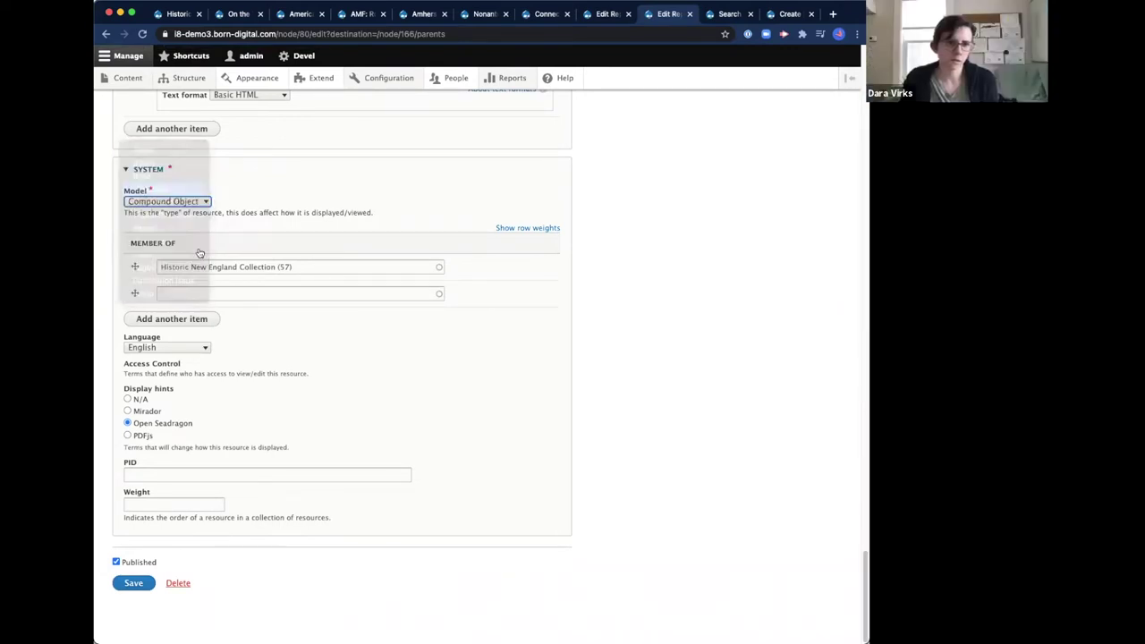
left_click(129, 399)
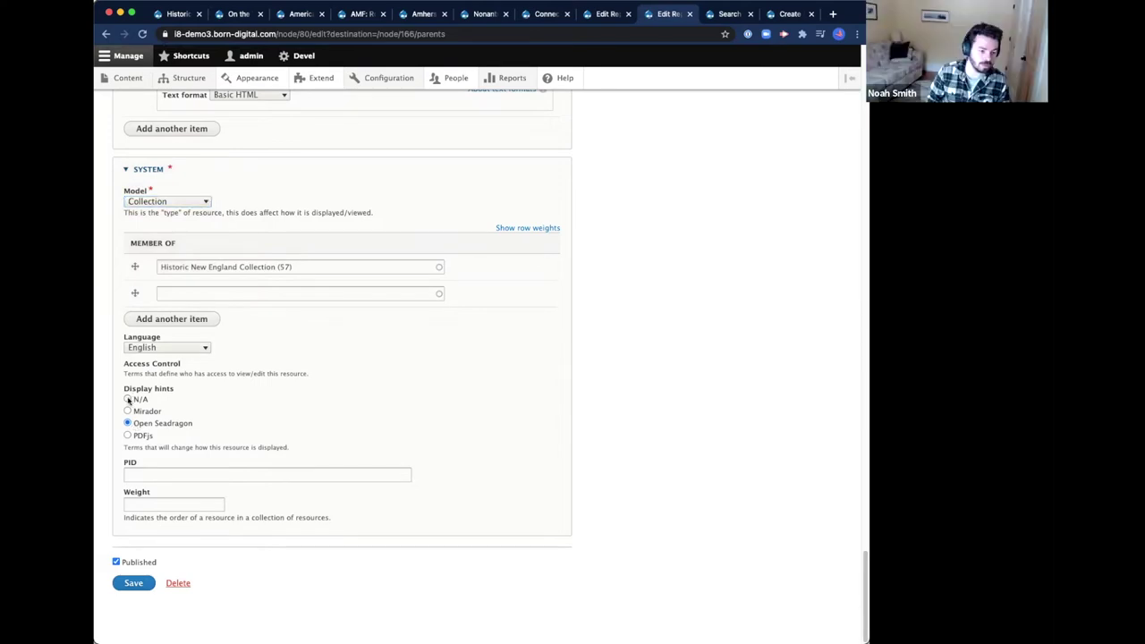
left_click(133, 586)
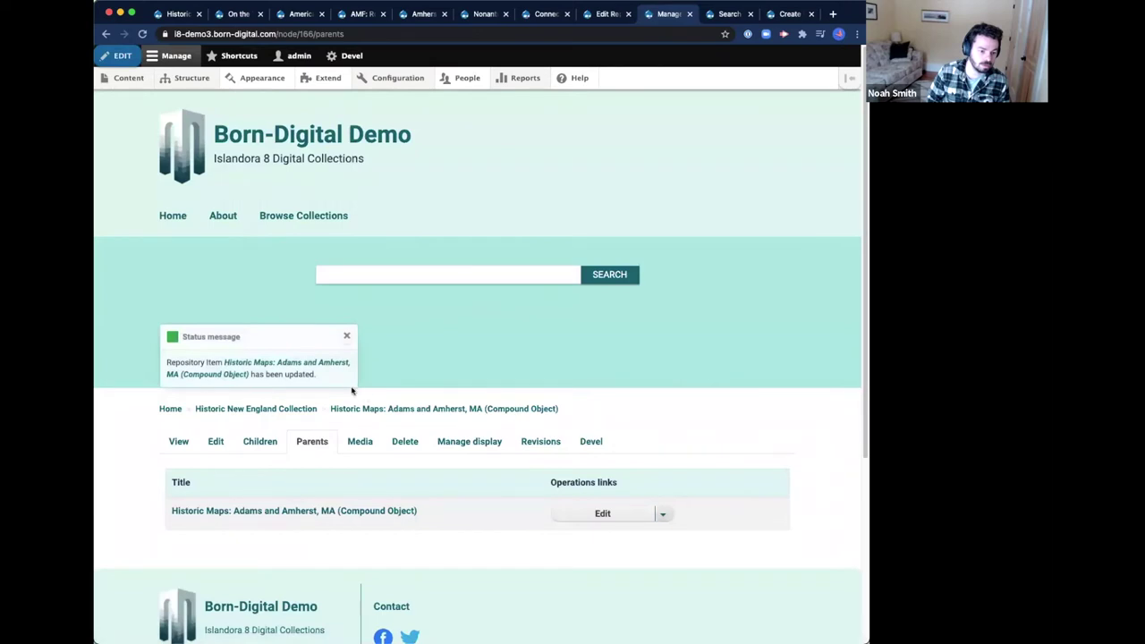
Step: Open the Historic Maps: Adams and Amherst, MA page and review how its child items are listed as a collection
left_click(344, 514)
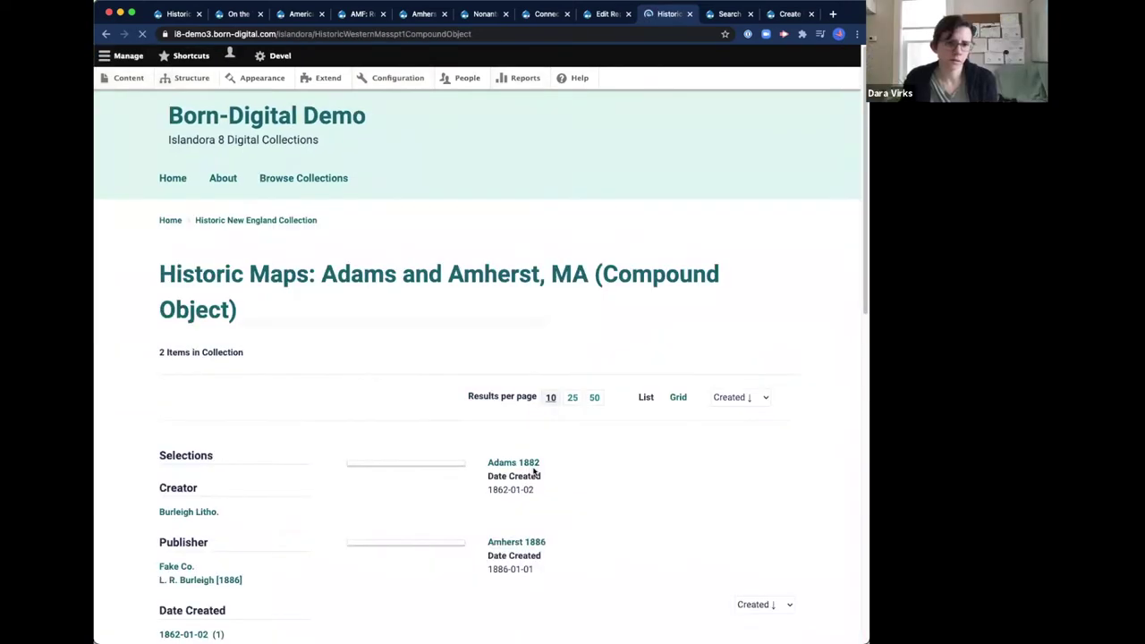
scroll(500, 483, "down", 3)
scroll(510, 472, "down", 2)
scroll(537, 474, "up", 3)
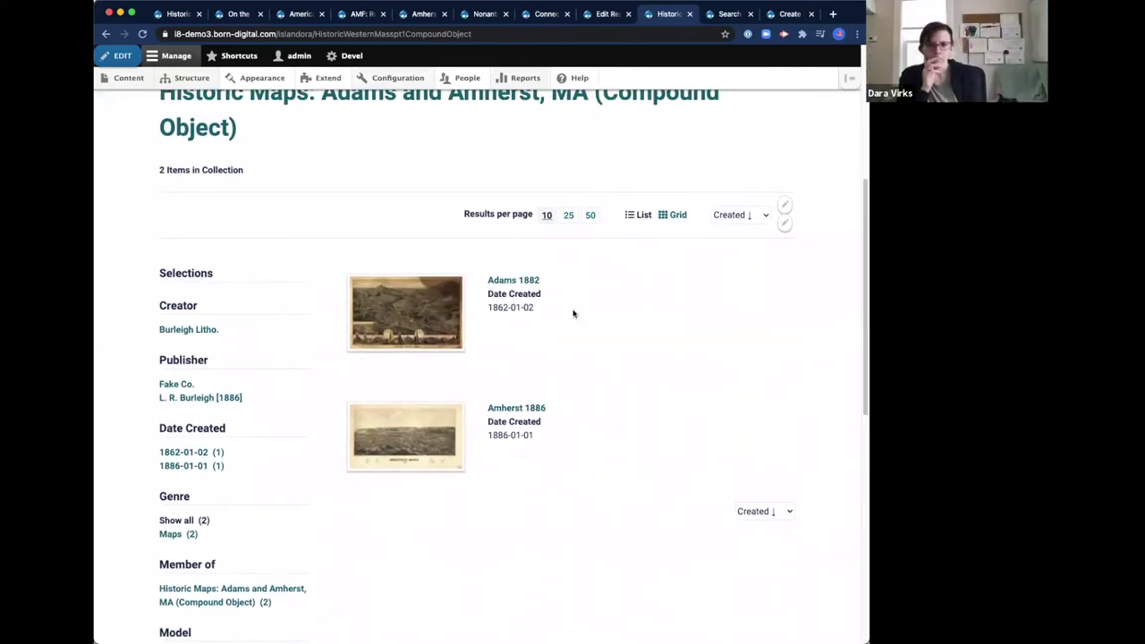
scroll(564, 340, "up", 1)
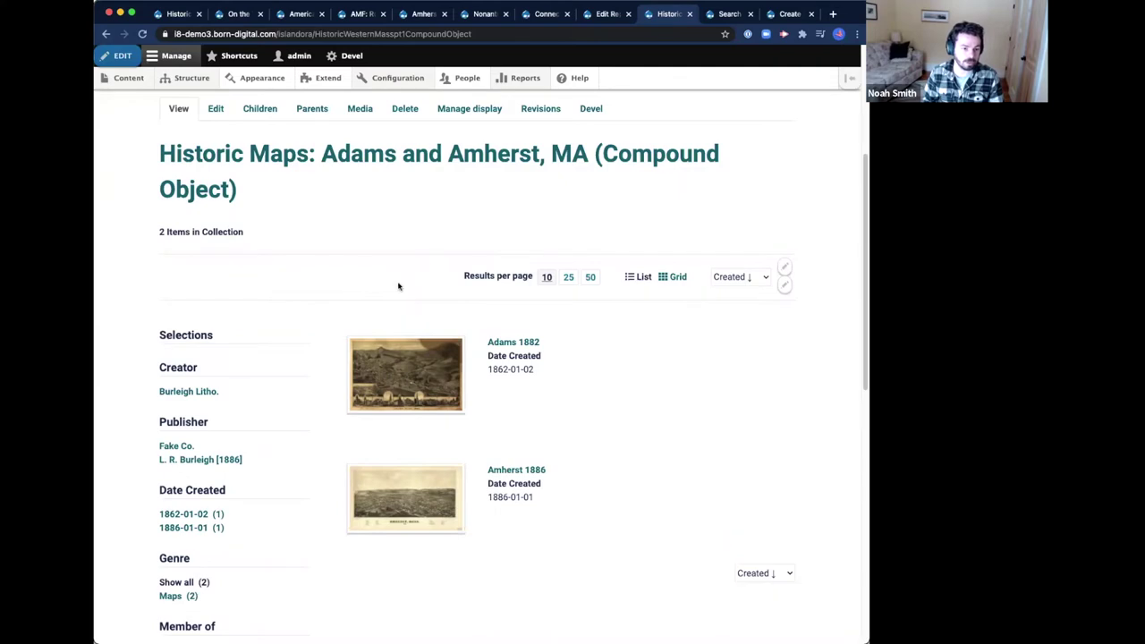
Step: Edit the Historic Maps item to use the Compound Object model with the Open Seadragon display hint, and save it
left_click(209, 114)
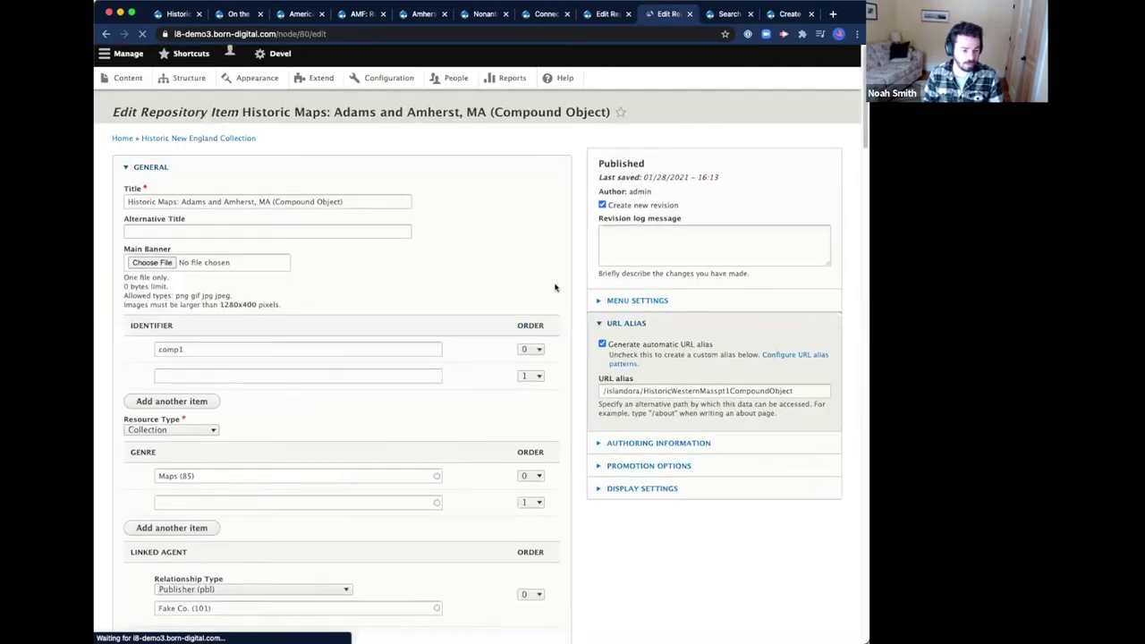
scroll(555, 287, "down", 20)
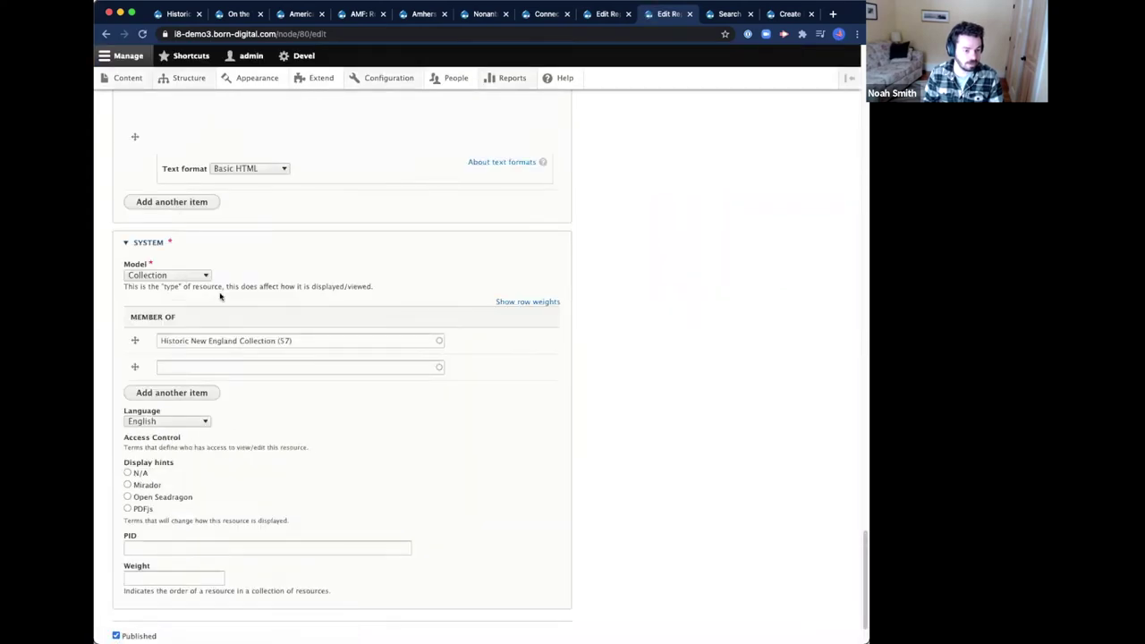
left_click(179, 381)
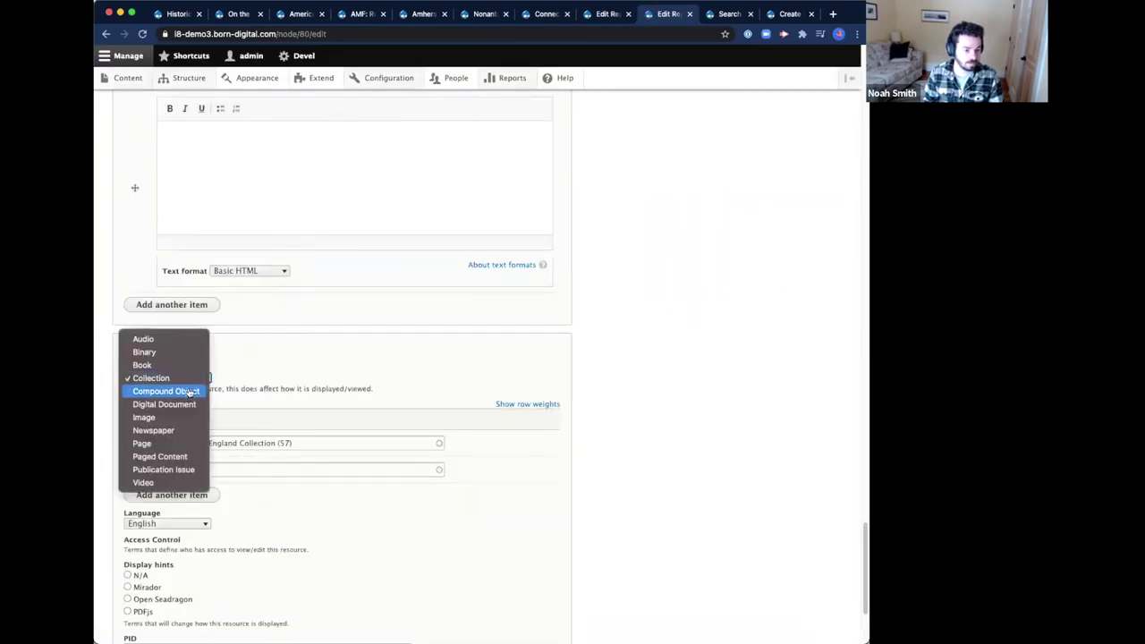
left_click(190, 392)
scroll(280, 483, "down", 5)
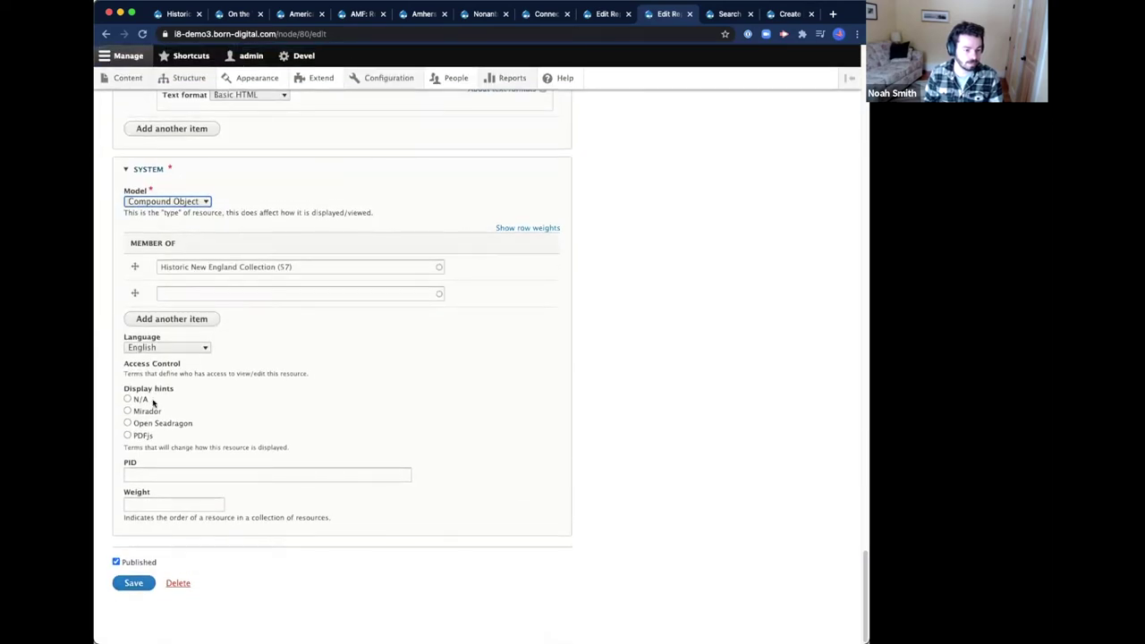
left_click(147, 425)
left_click(132, 581)
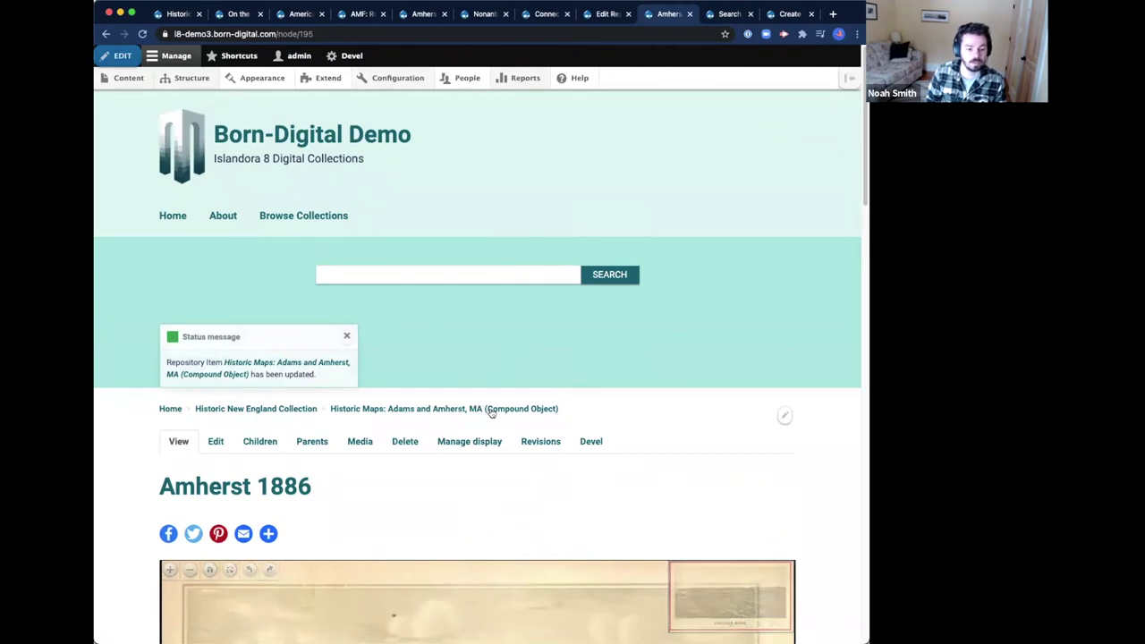
Step: Reload the Historic Maps compound object from the breadcrumb and examine its viewer and the child item thumbnails below it
left_click(490, 410)
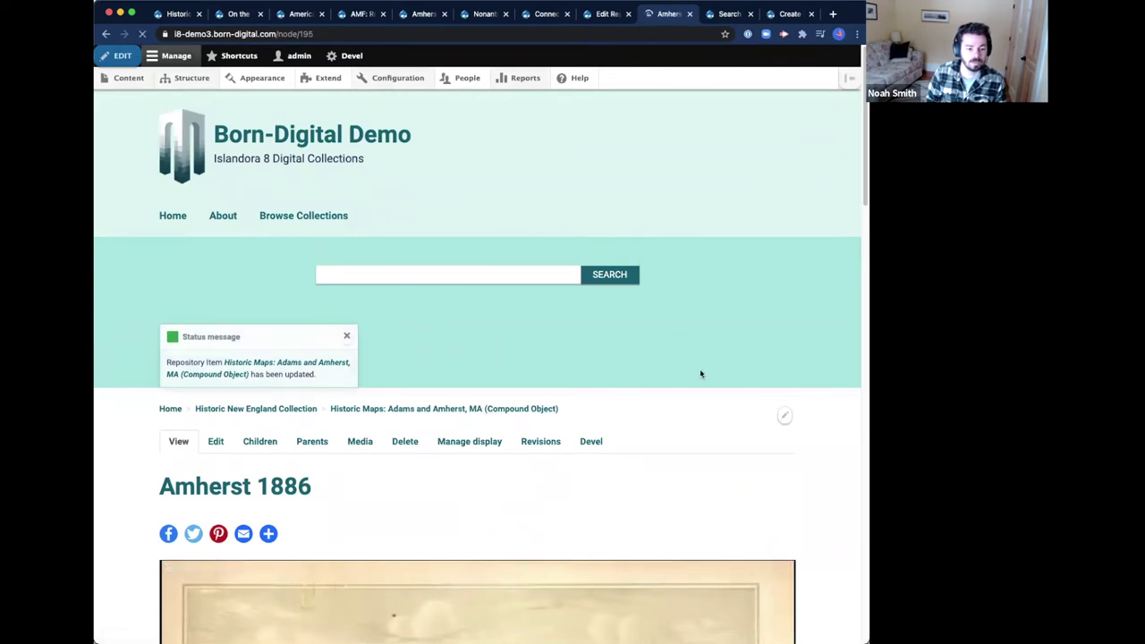
scroll(802, 315, "down", 10)
scroll(809, 313, "up", 4)
scroll(814, 311, "up", 1)
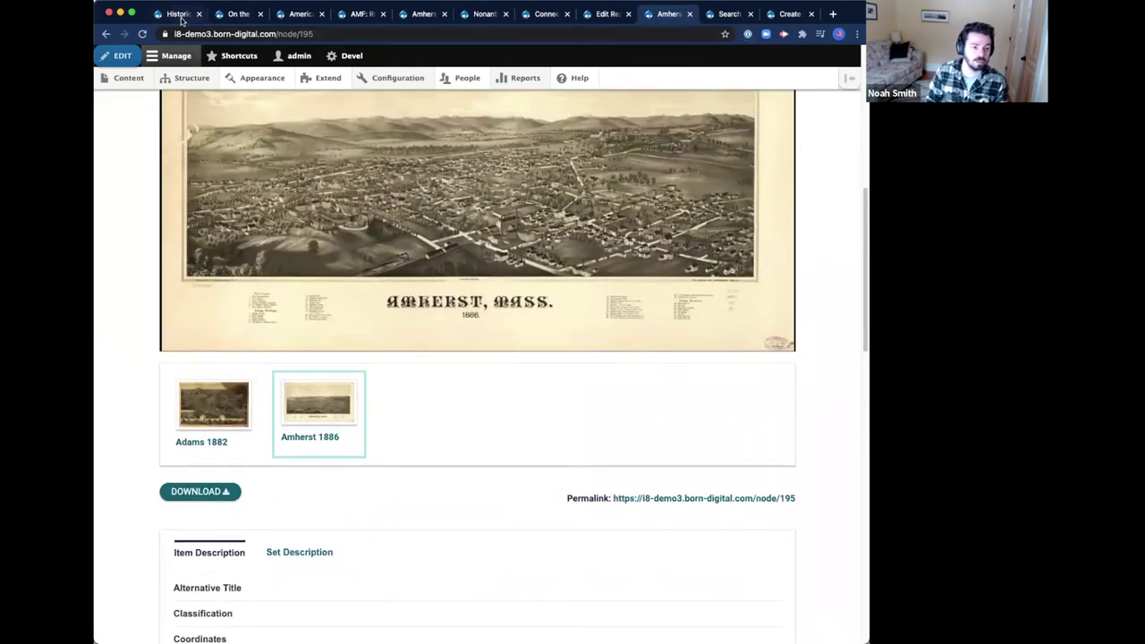
Step: Switch to the search results page and look over its facets and the listed items
left_click(718, 16)
scroll(519, 298, "down", 1)
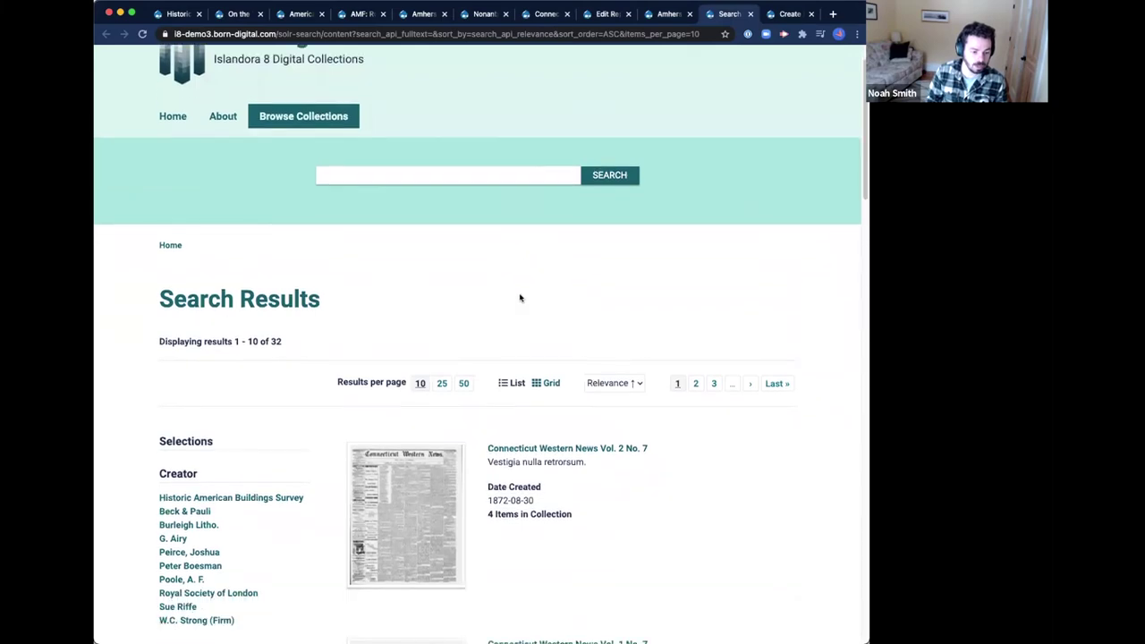
scroll(520, 298, "down", 5)
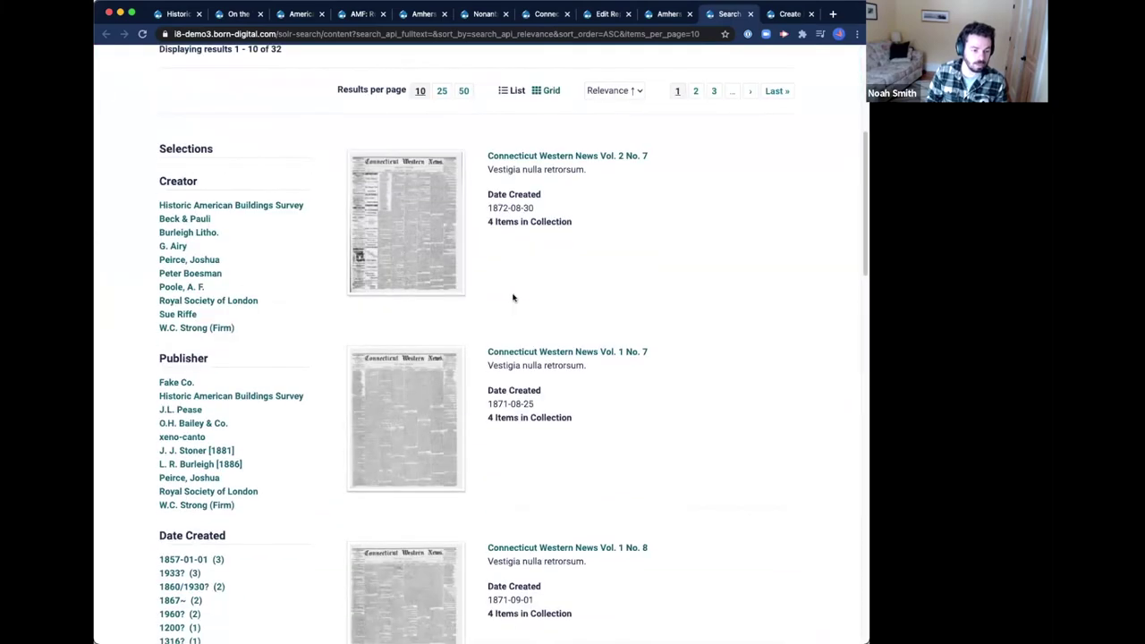
Step: Find the open edit form of the Palm Tree type (Basic Image) item and examine its Linked Agent field with the Publisher relationship
left_click(174, 14)
left_click(229, 14)
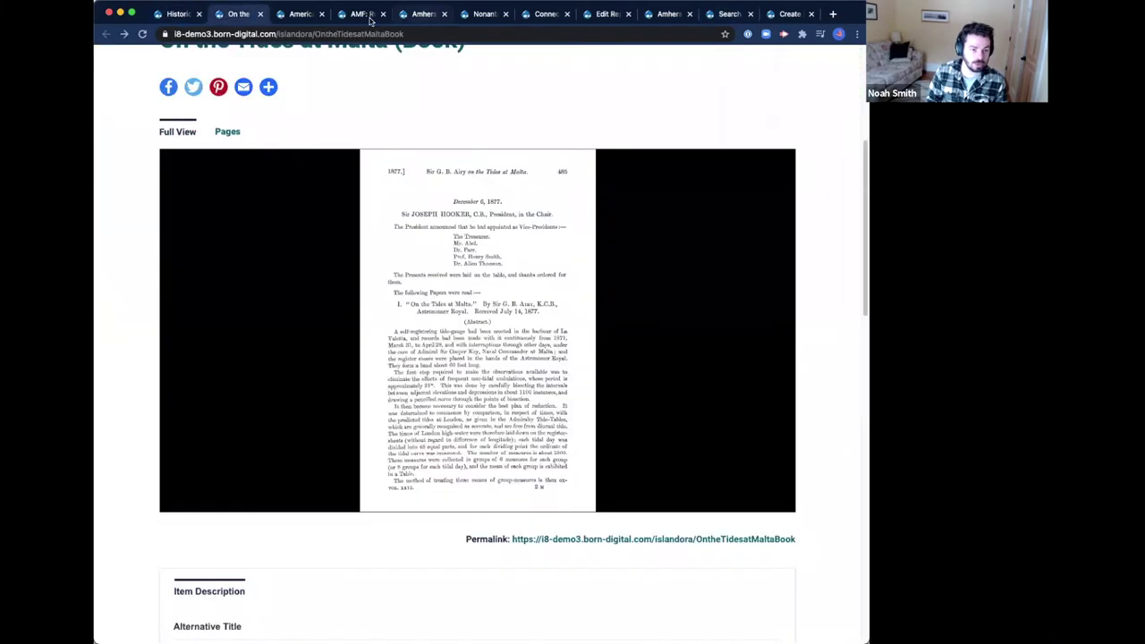
left_click(604, 15)
scroll(606, 330, "up", 10)
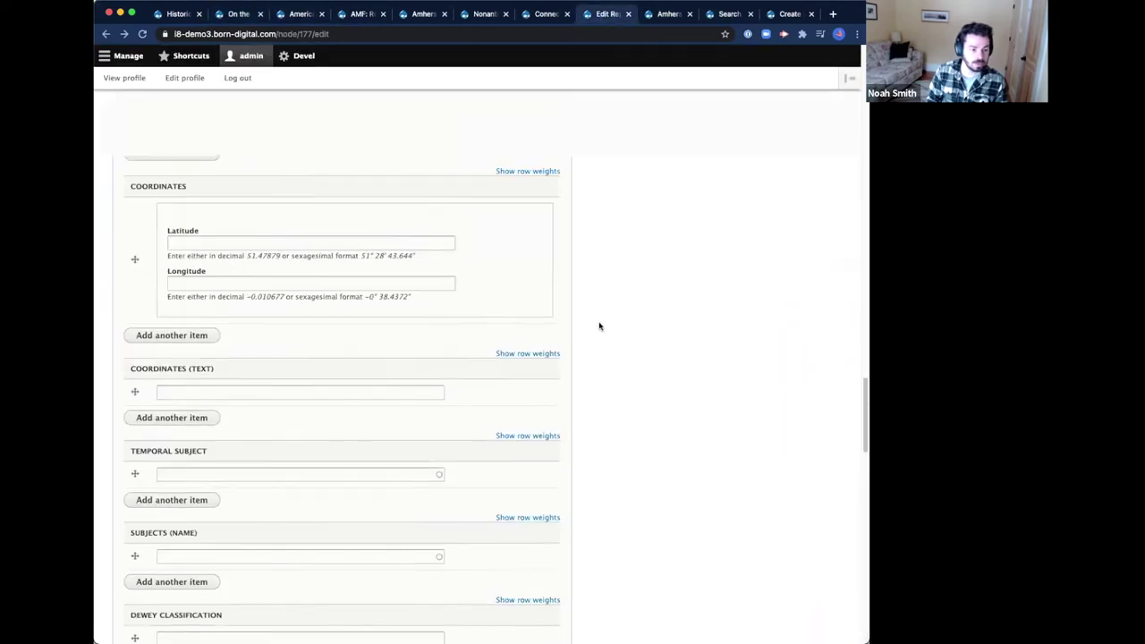
scroll(597, 330, "up", 10)
scroll(577, 327, "down", 2)
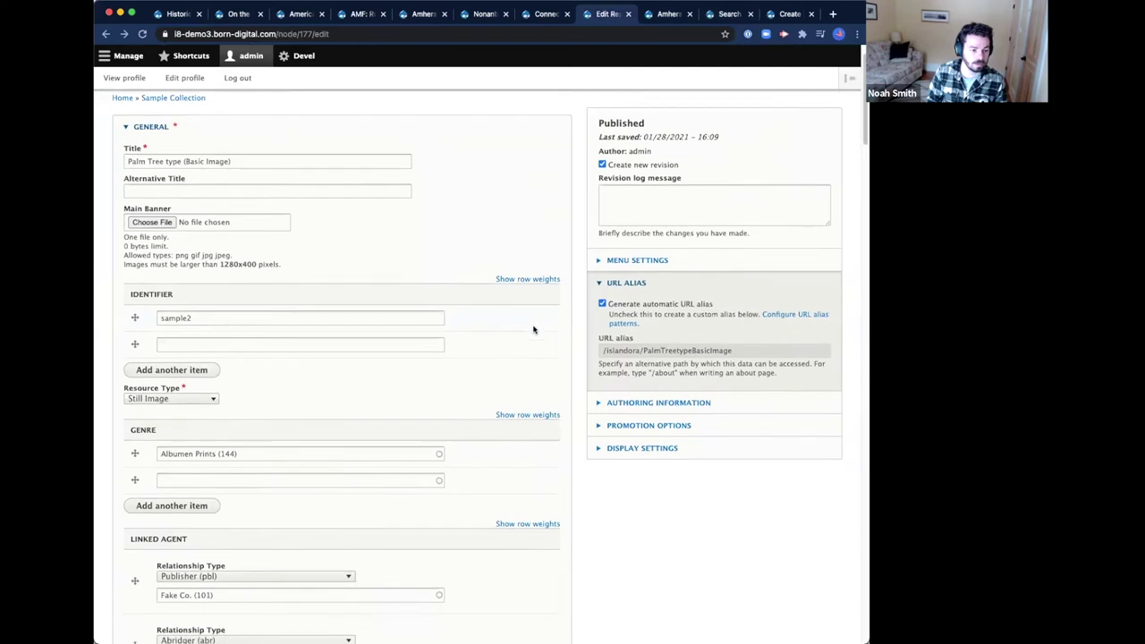
scroll(533, 330, "down", 5)
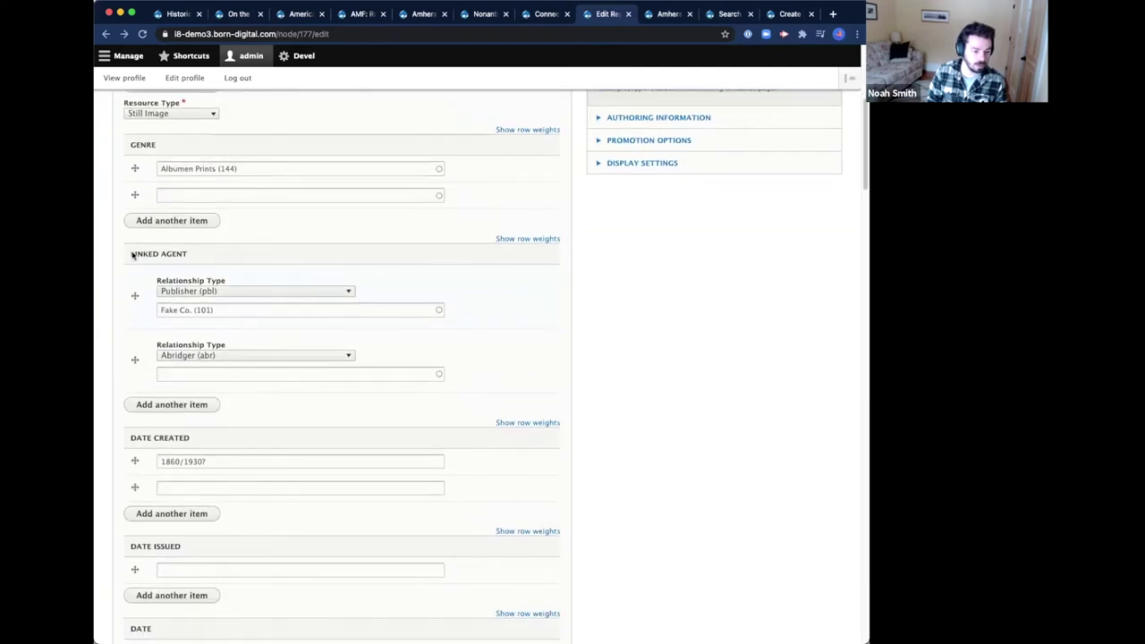
left_click(193, 310)
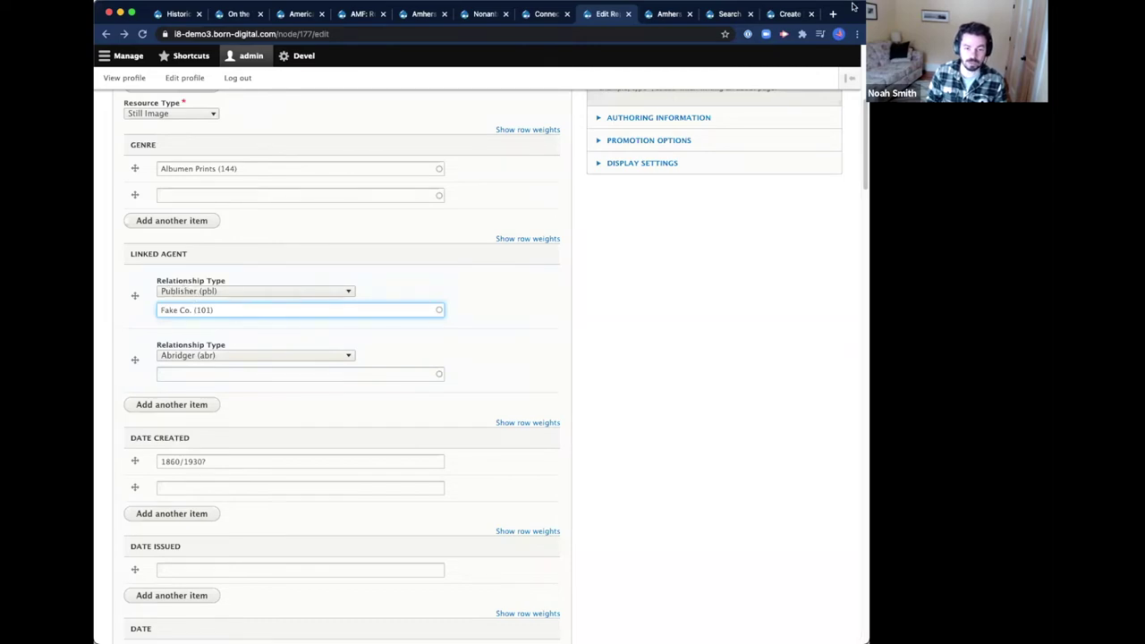
Step: Return to the search results, reload them, and highlight the Publisher facet heading
left_click(727, 14)
left_click(143, 34)
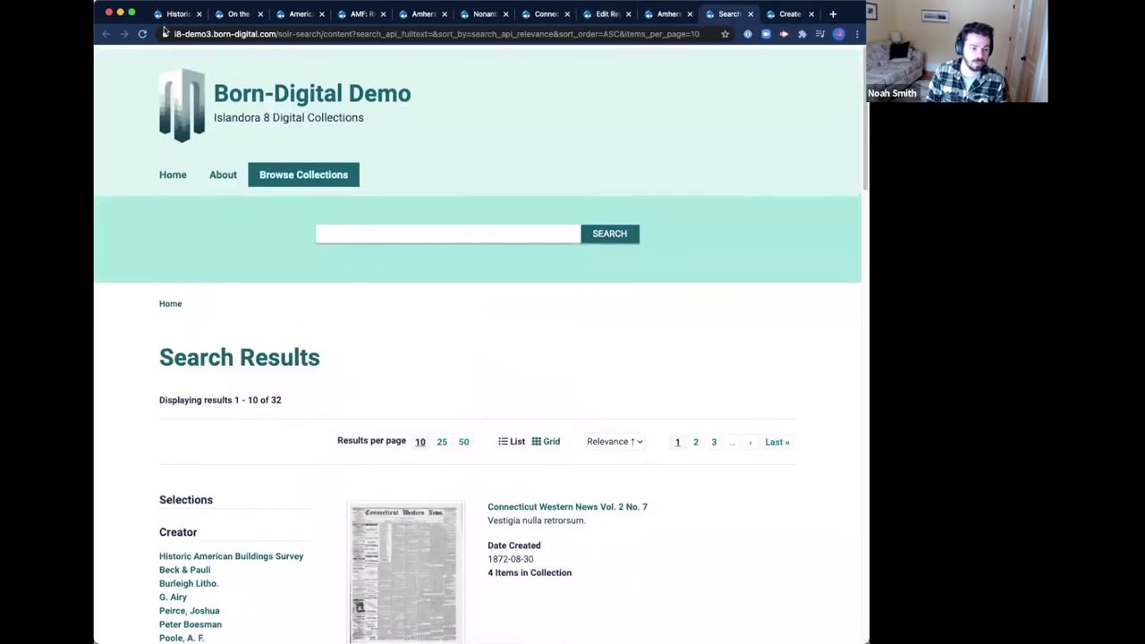
left_click(143, 34)
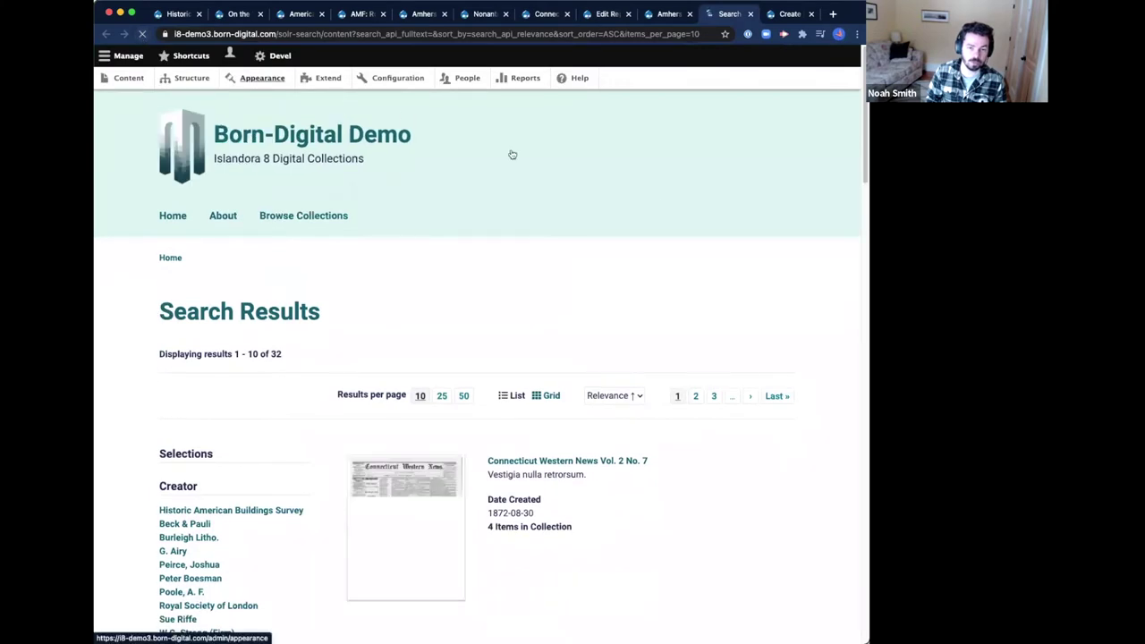
scroll(554, 232, "down", 3)
scroll(554, 232, "down", 6)
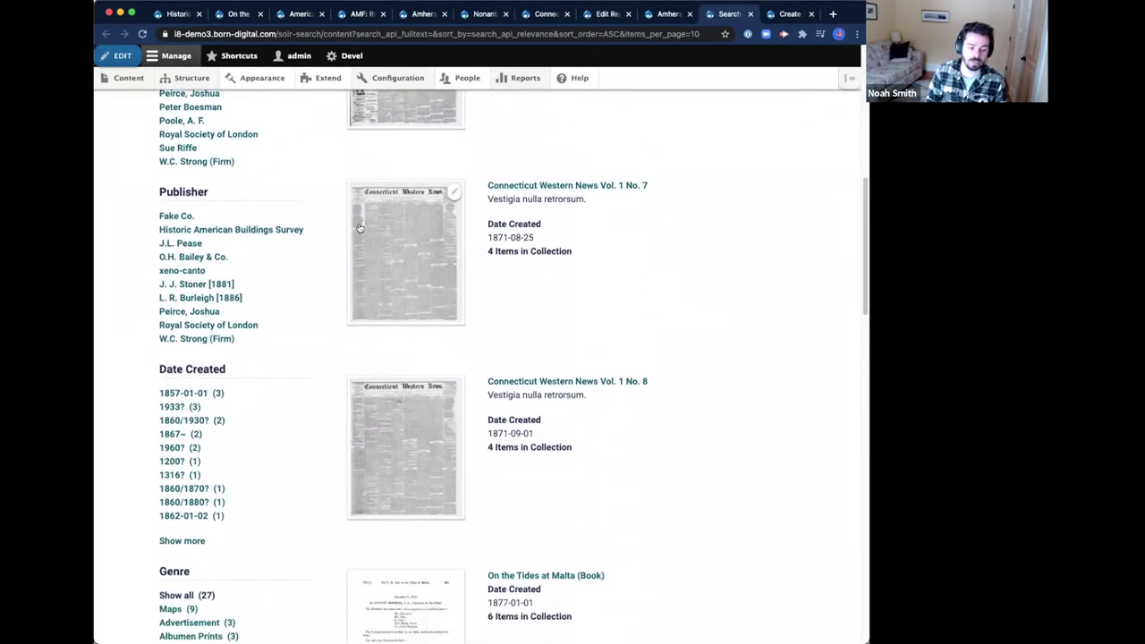
scroll(359, 229, "down", 1)
left_click_drag(159, 169, 227, 173)
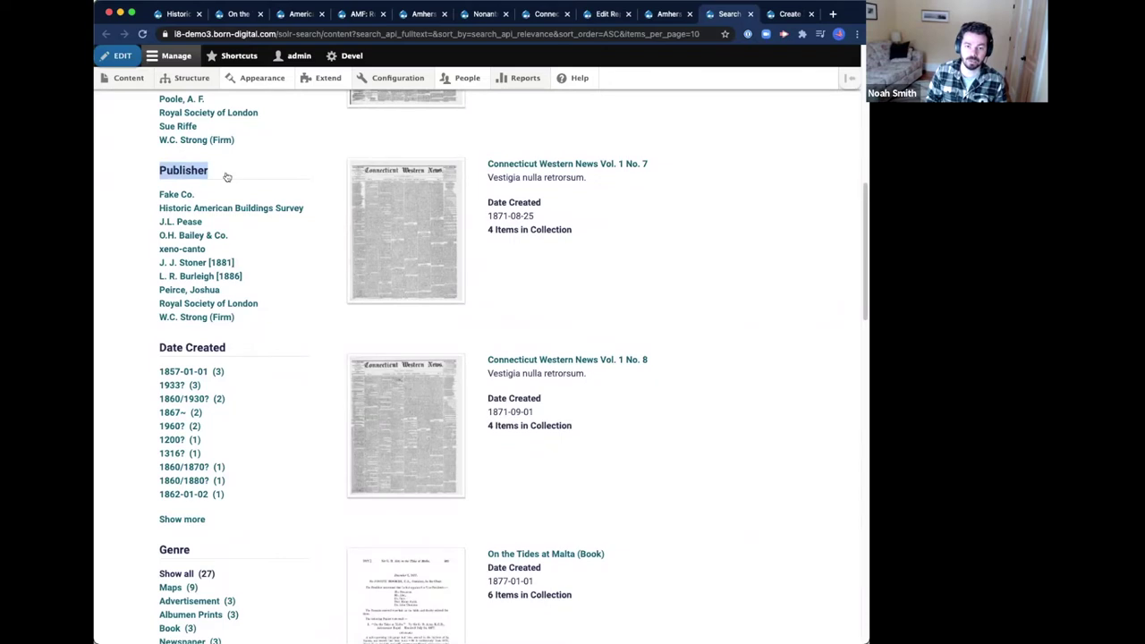
Step: Examine the Creator facet and its list of values above the Publisher facet
scroll(167, 259, "up", 5)
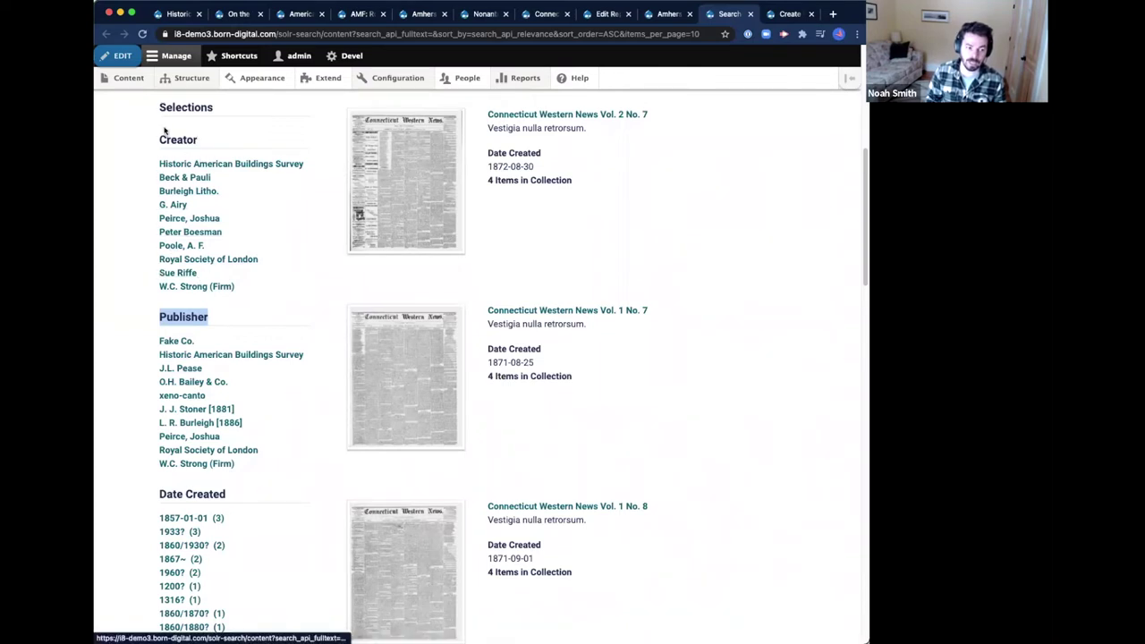
left_click_drag(159, 138, 265, 287)
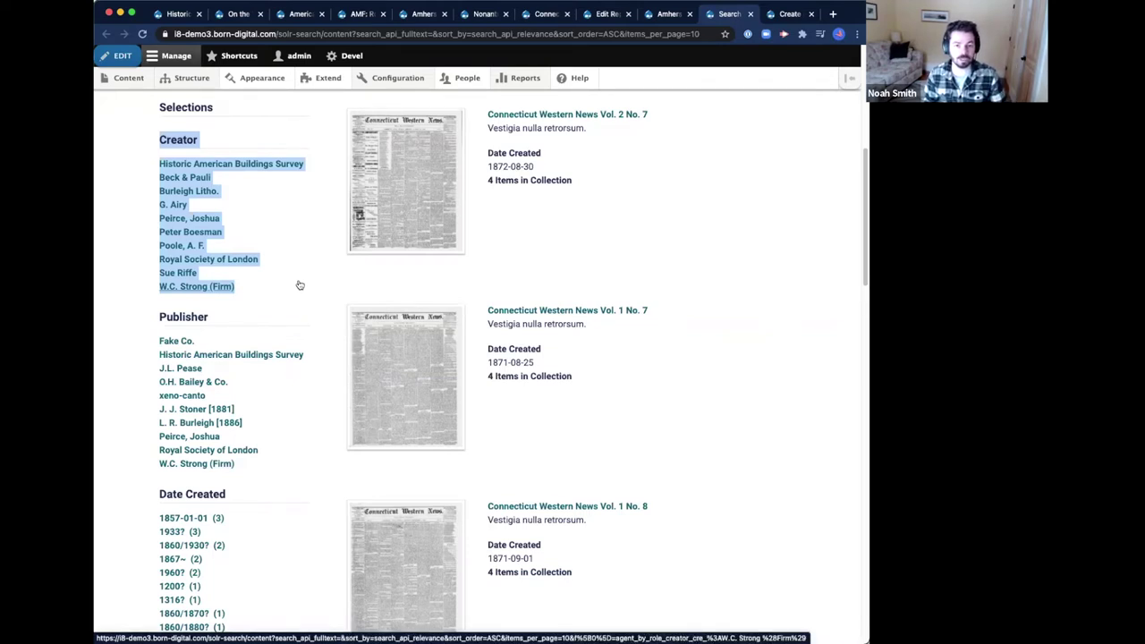
left_click(181, 316)
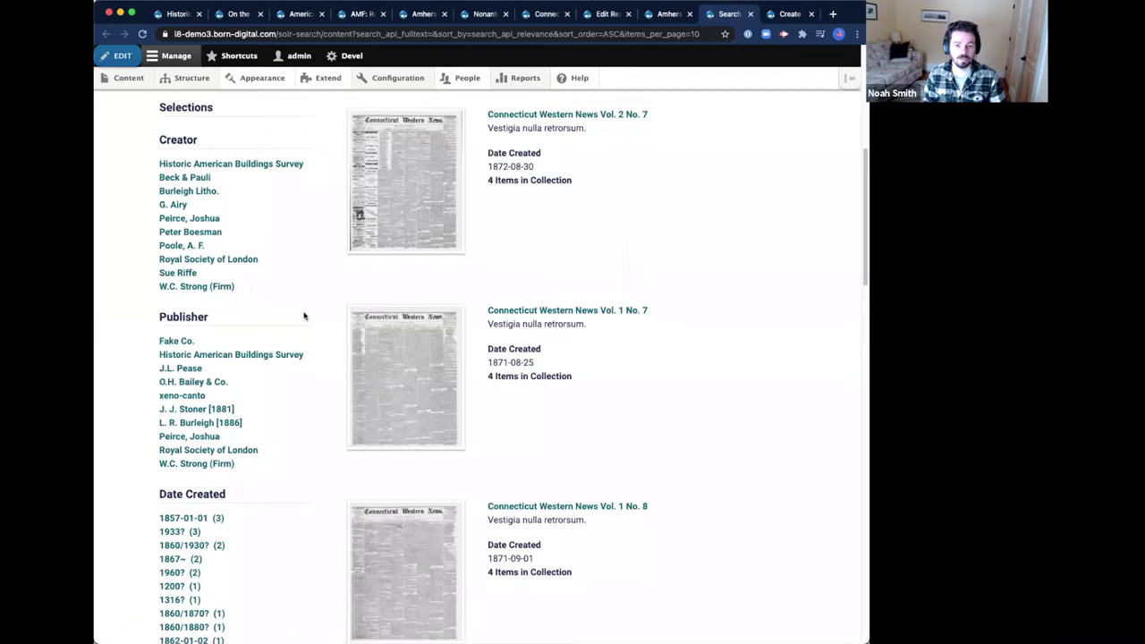
Step: Look through the Date Created, Genre, Member of and Model facets, returning to the start of the search results
scroll(321, 299, "down", 6)
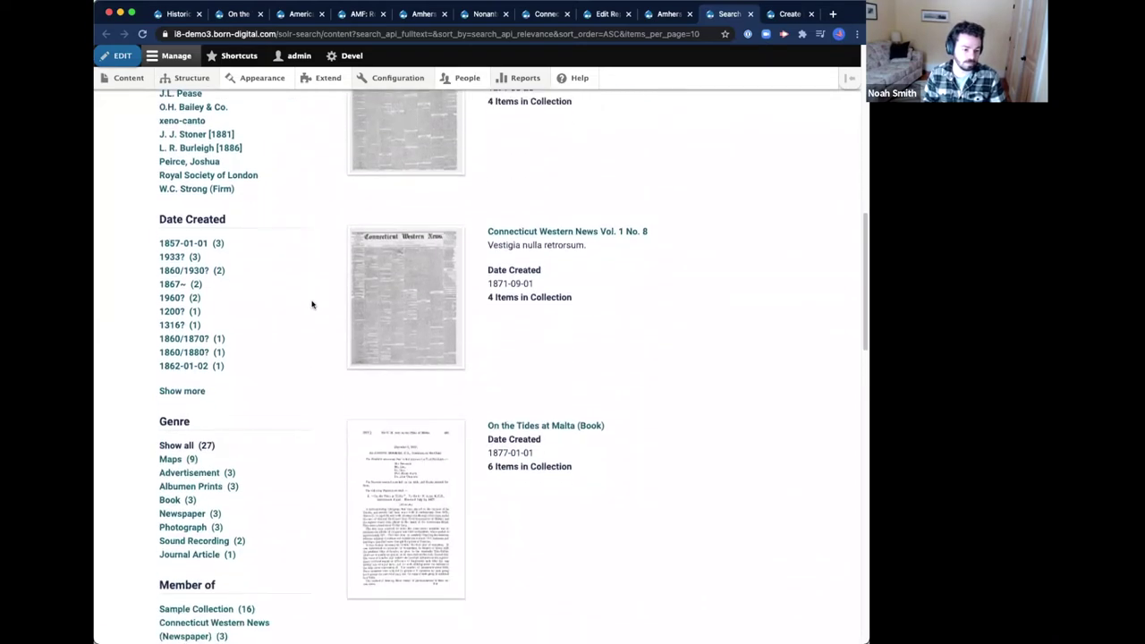
scroll(313, 303, "down", 5)
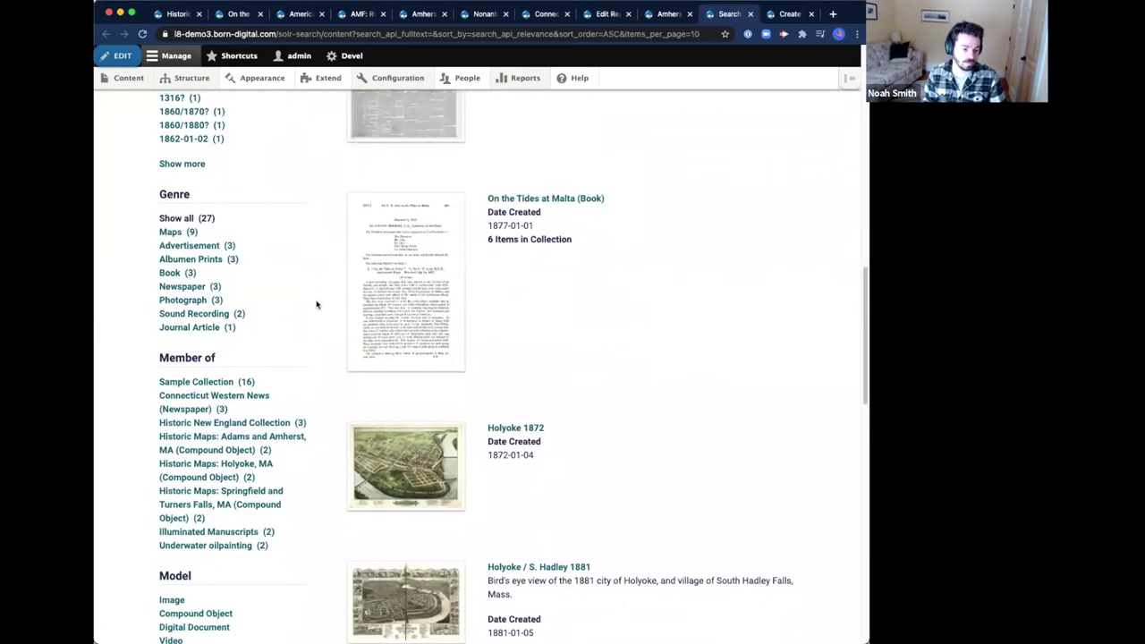
scroll(310, 305, "up", 10)
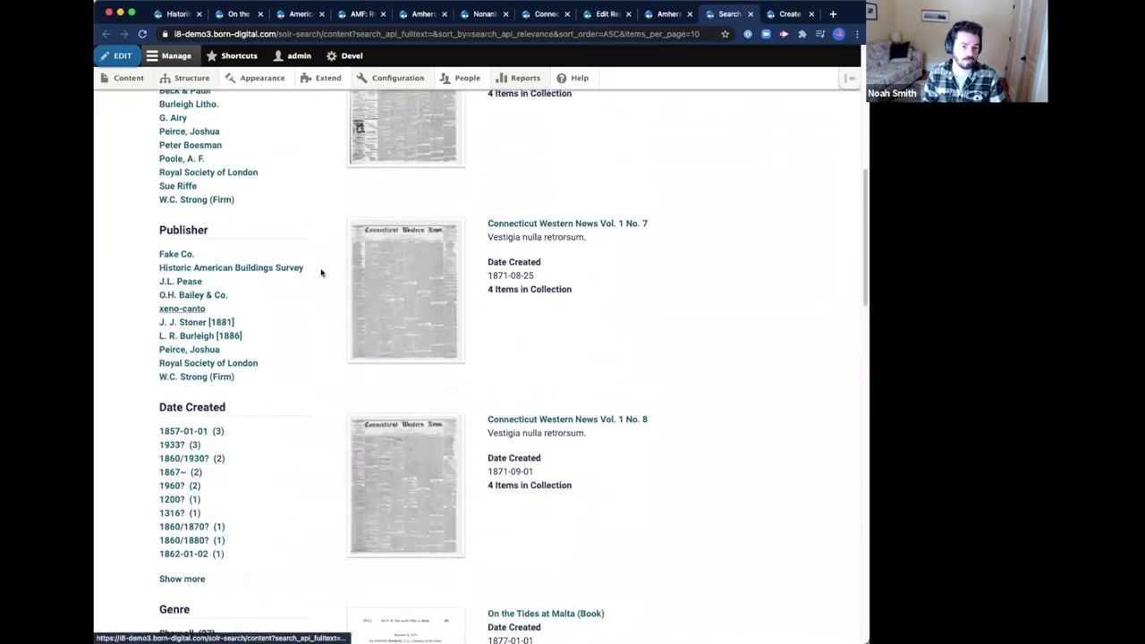
scroll(321, 278, "up", 9)
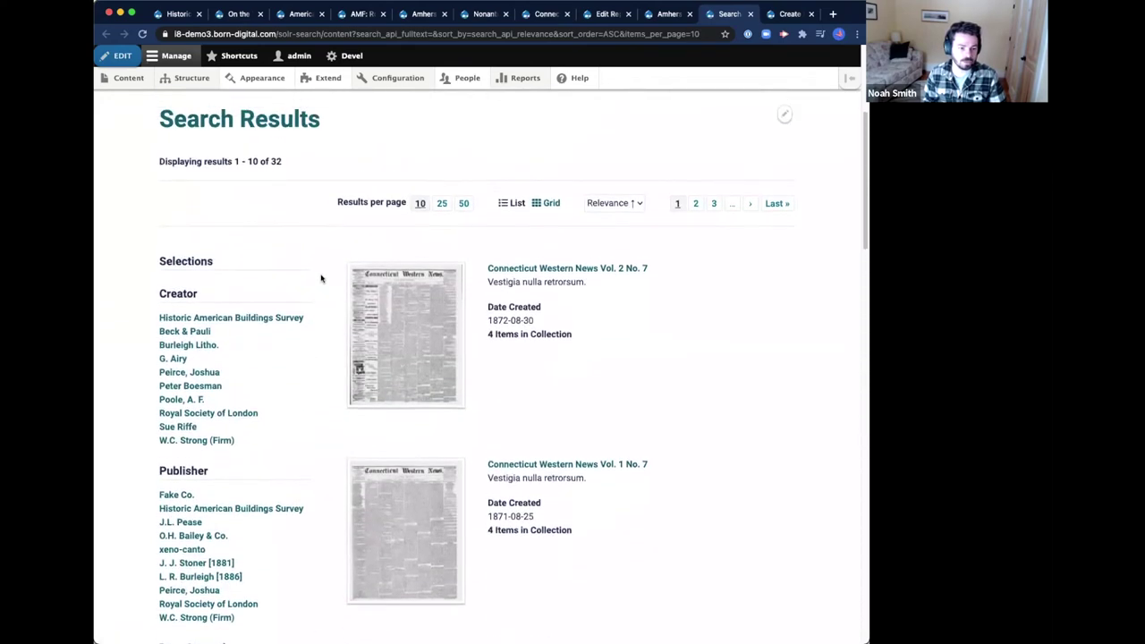
scroll(324, 273, "up", 2)
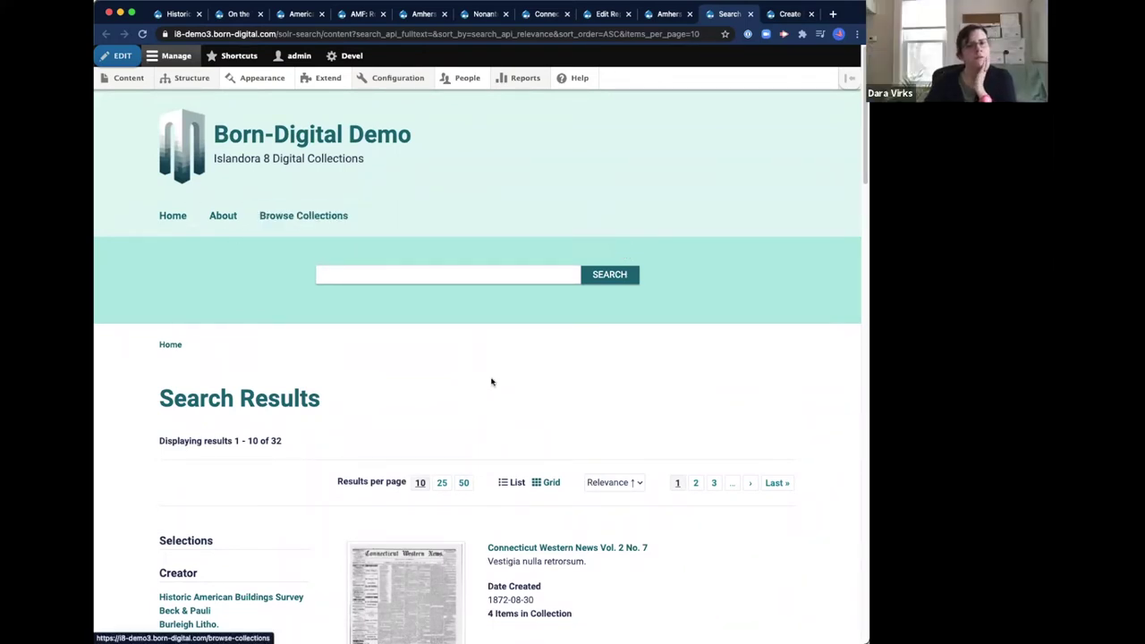
Step: Open the Connecticut Western News Vol. 2 No. 7 issue from the search results and view its page viewer
scroll(541, 392, "down", 3)
scroll(543, 396, "down", 2)
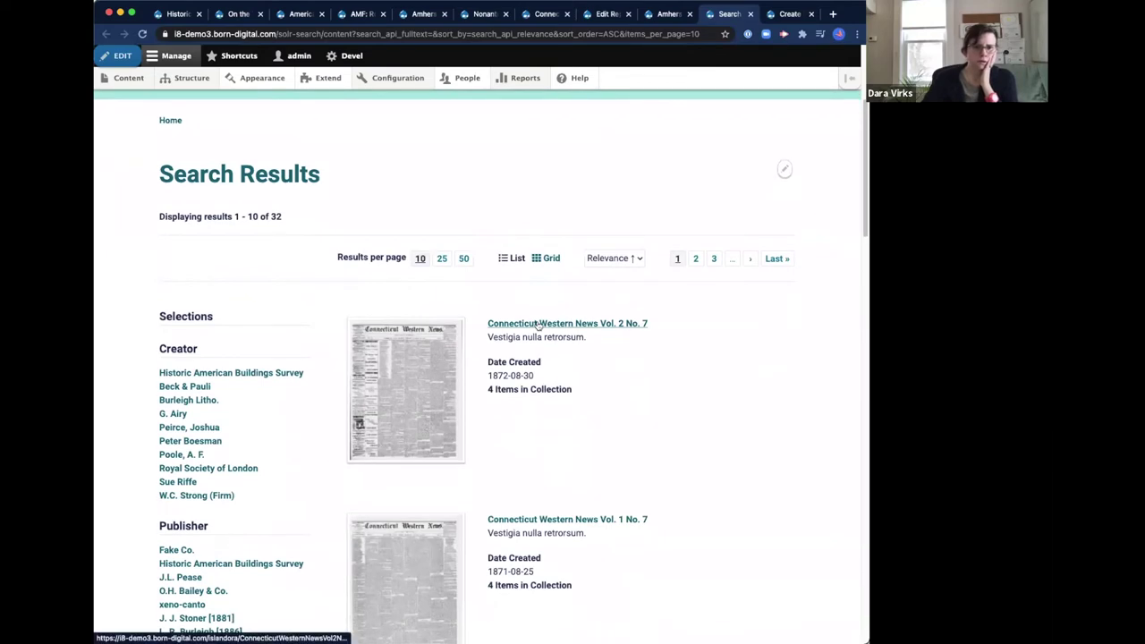
left_click(538, 324)
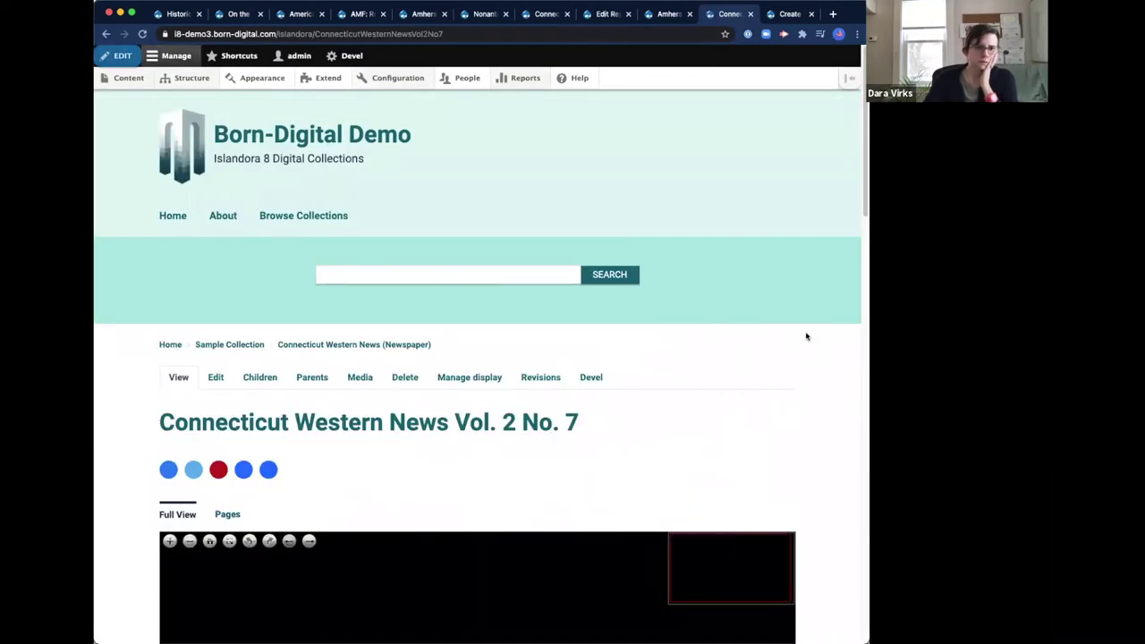
scroll(810, 333, "down", 8)
scroll(787, 322, "up", 5)
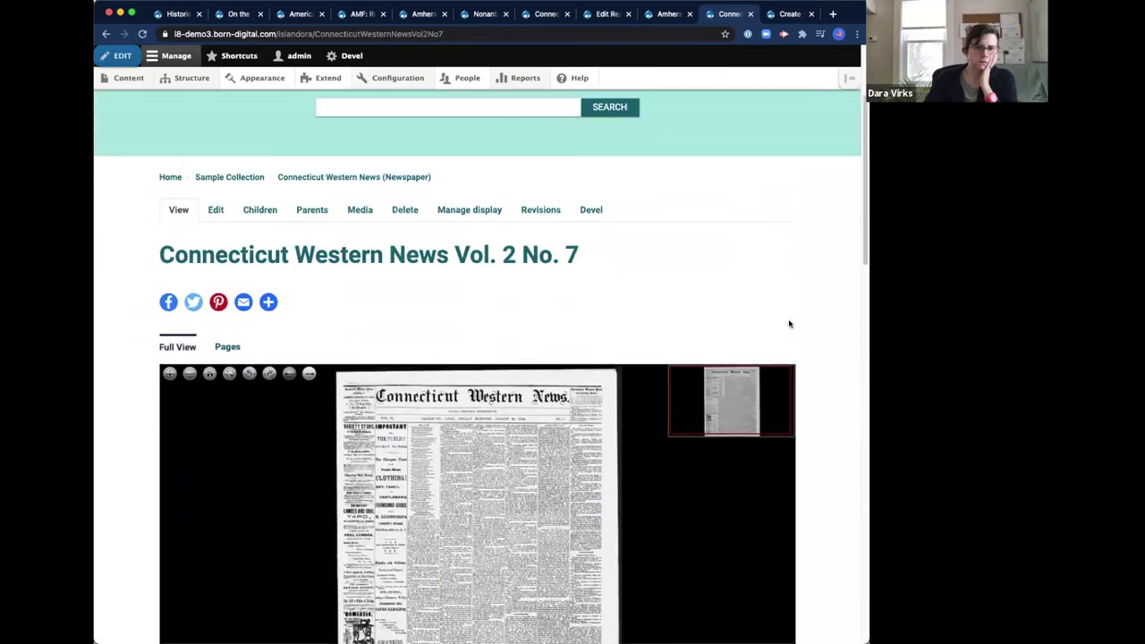
Step: Go up to the Connecticut Western News (Newspaper) page, expand 1872 and 1871, and open the August 30, 1872 issue
left_click(351, 179)
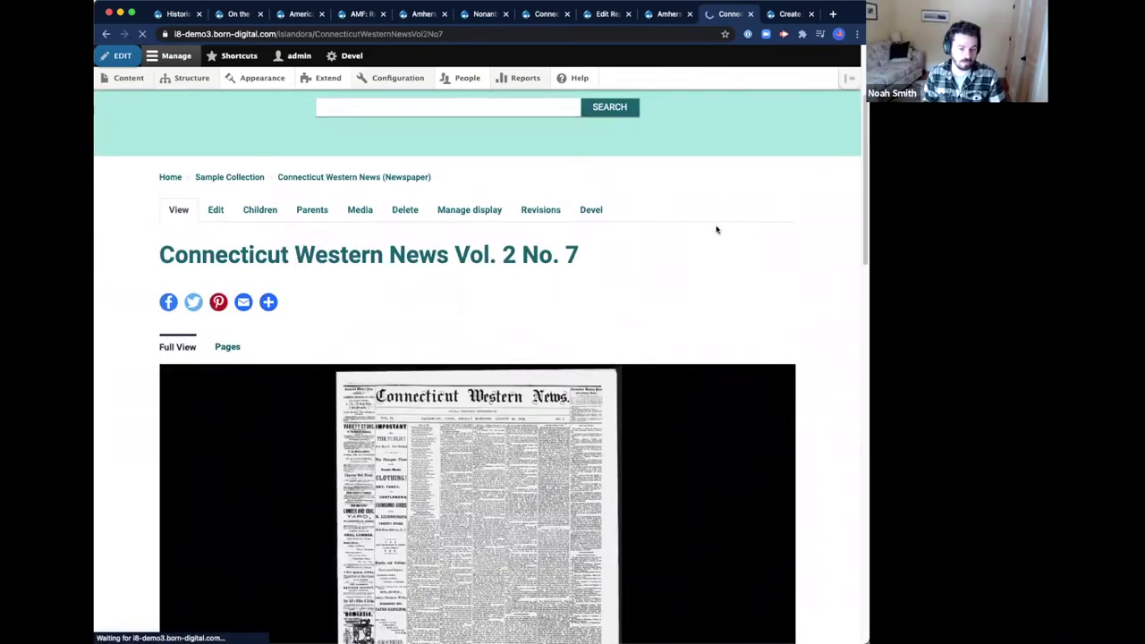
scroll(668, 339, "down", 3)
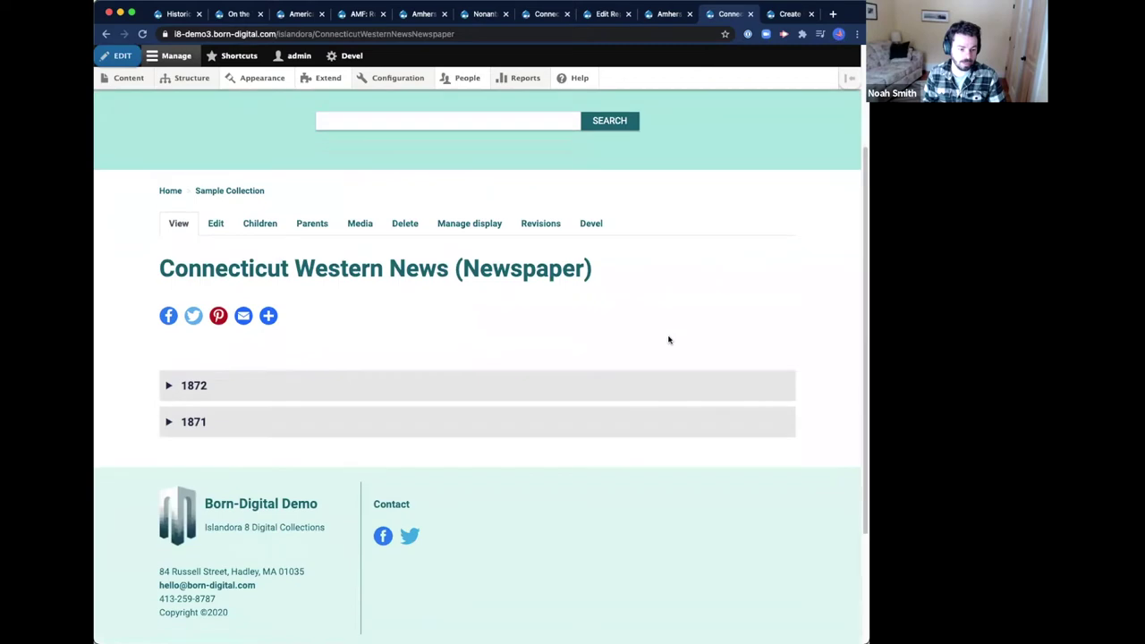
left_click(194, 361)
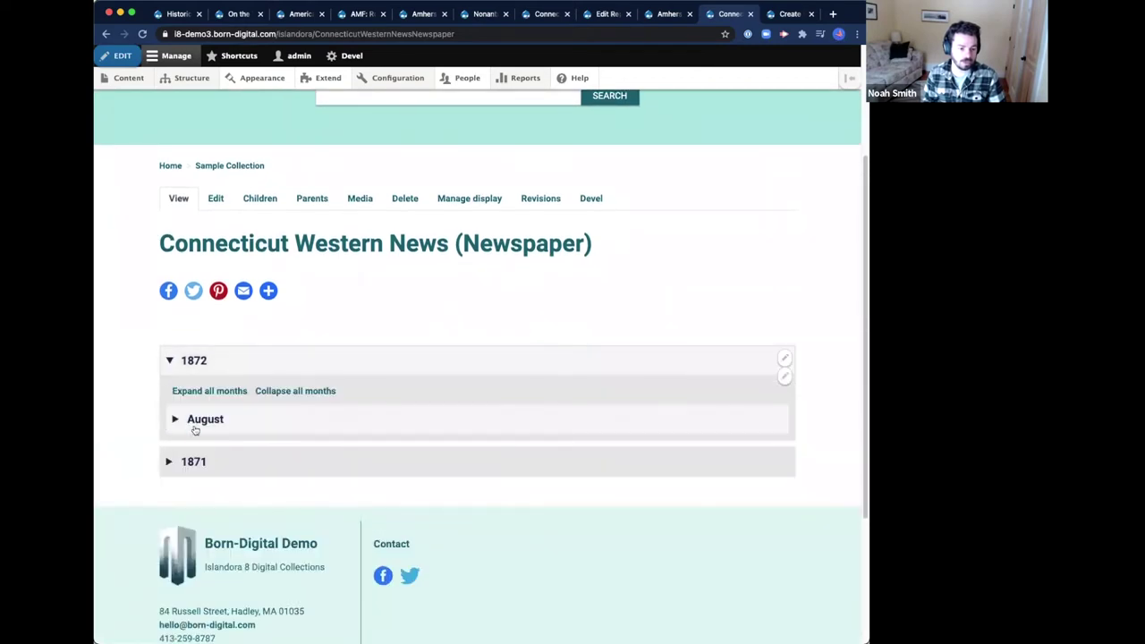
left_click(192, 461)
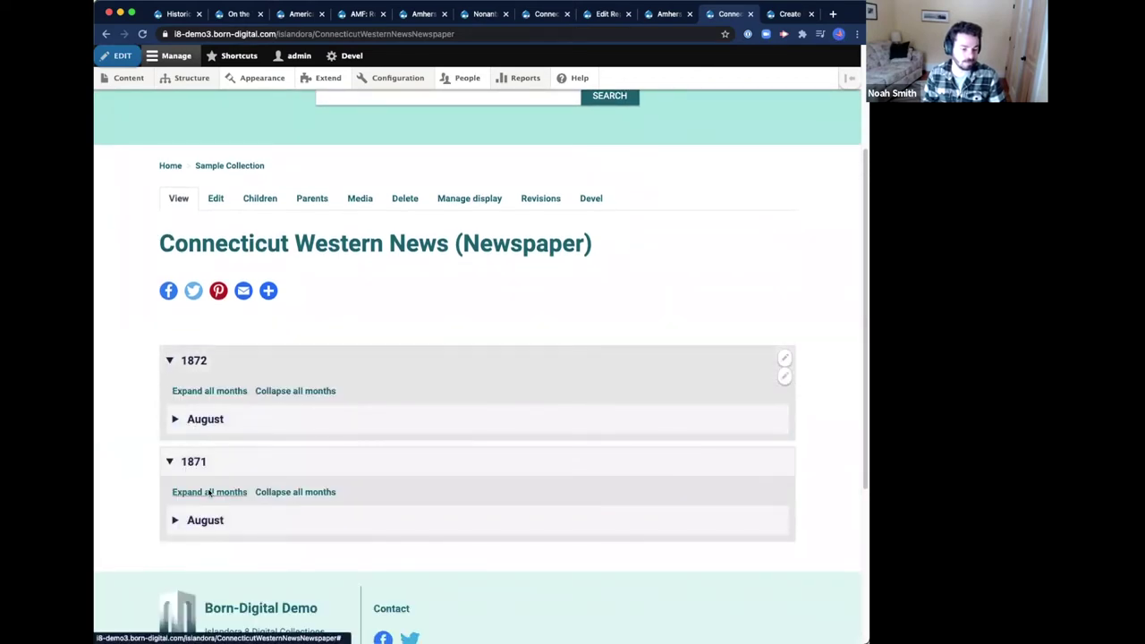
left_click(211, 418)
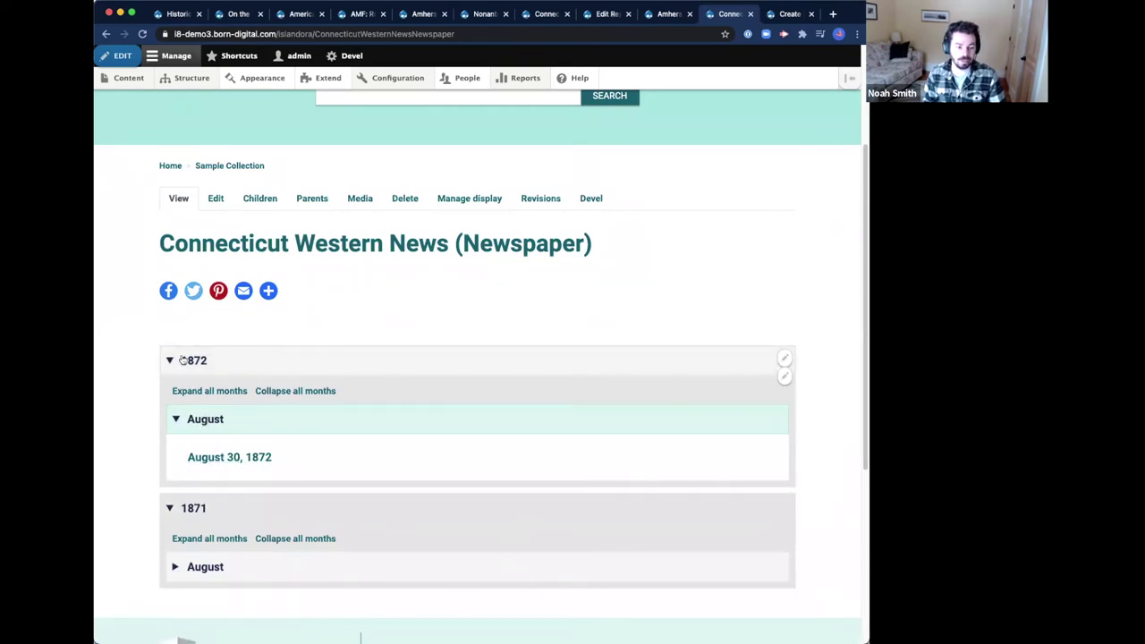
left_click(219, 461)
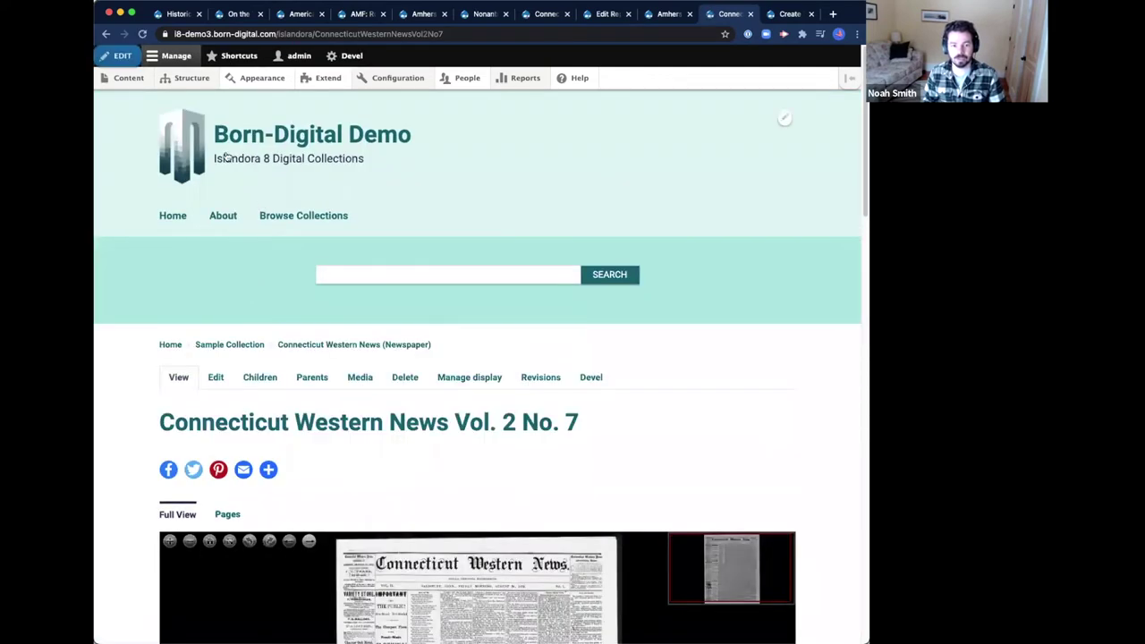
Step: Go back to the Connecticut Western News (Newspaper) page and expand August under 1872
left_click(105, 34)
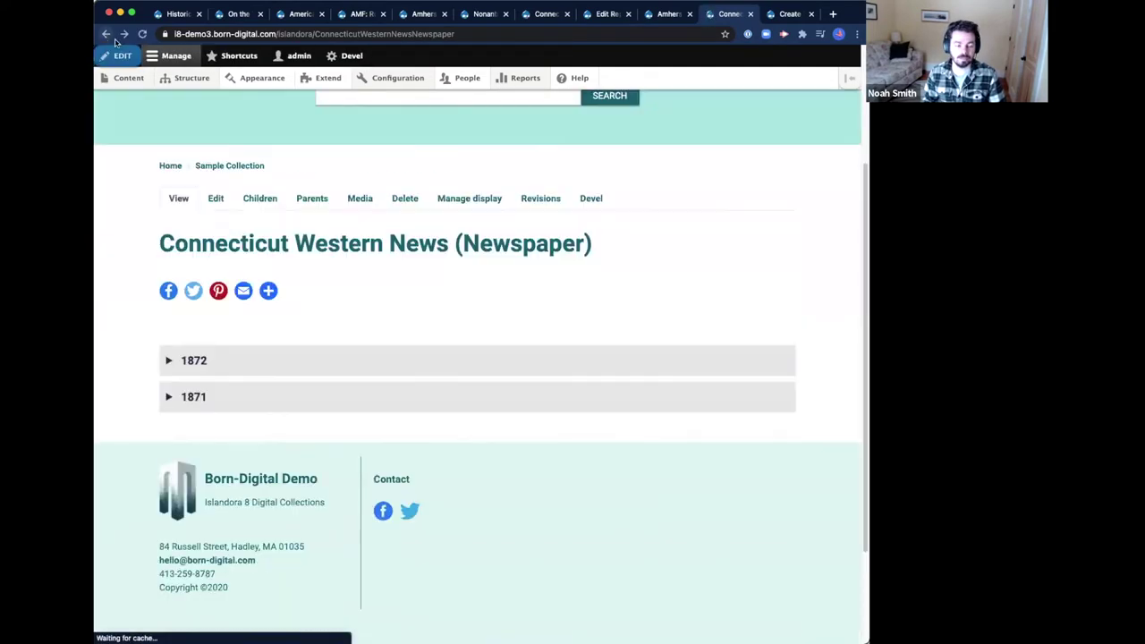
left_click(183, 361)
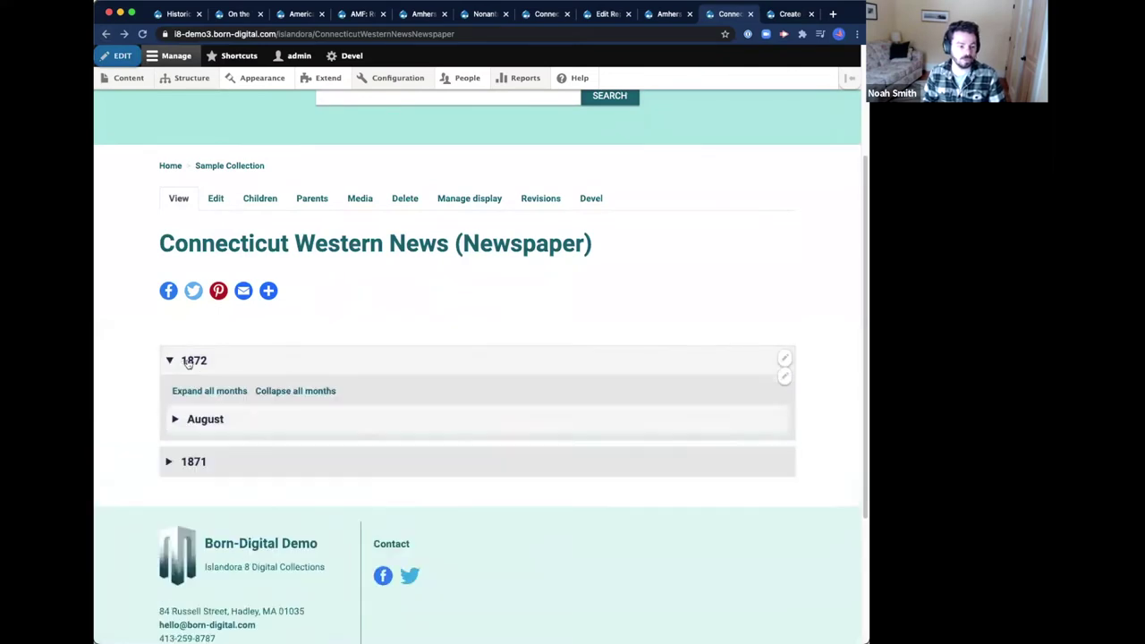
left_click(208, 422)
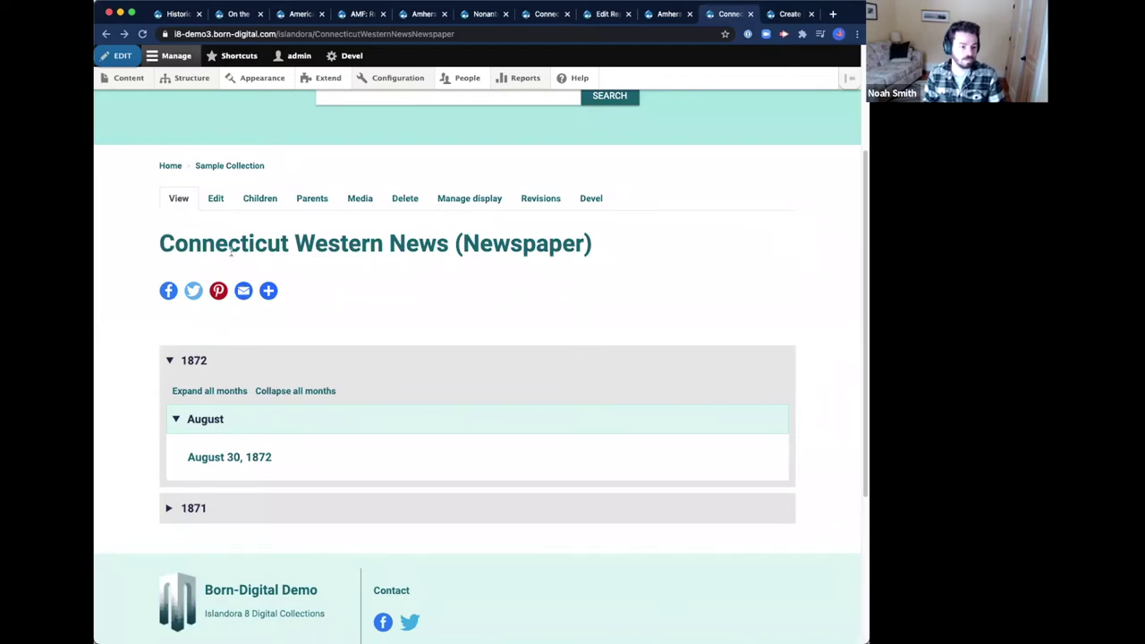
Step: Look over the newspaper page's header and layout, and open the site's Appearance administration page listing the installed themes
scroll(680, 152, "up", 5)
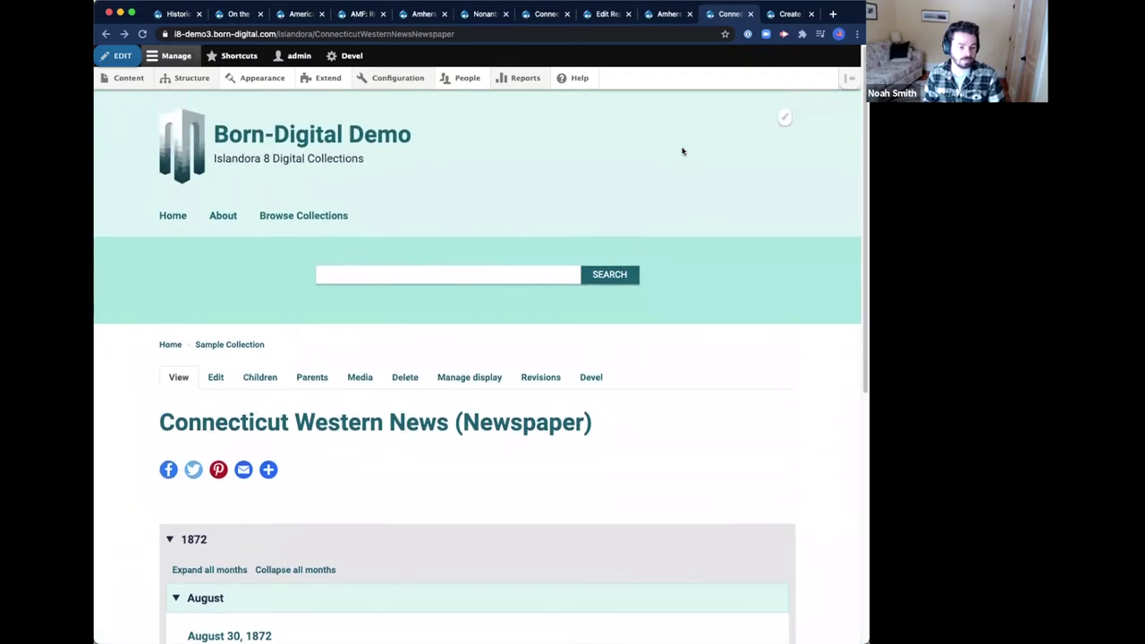
scroll(682, 151, "down", 1)
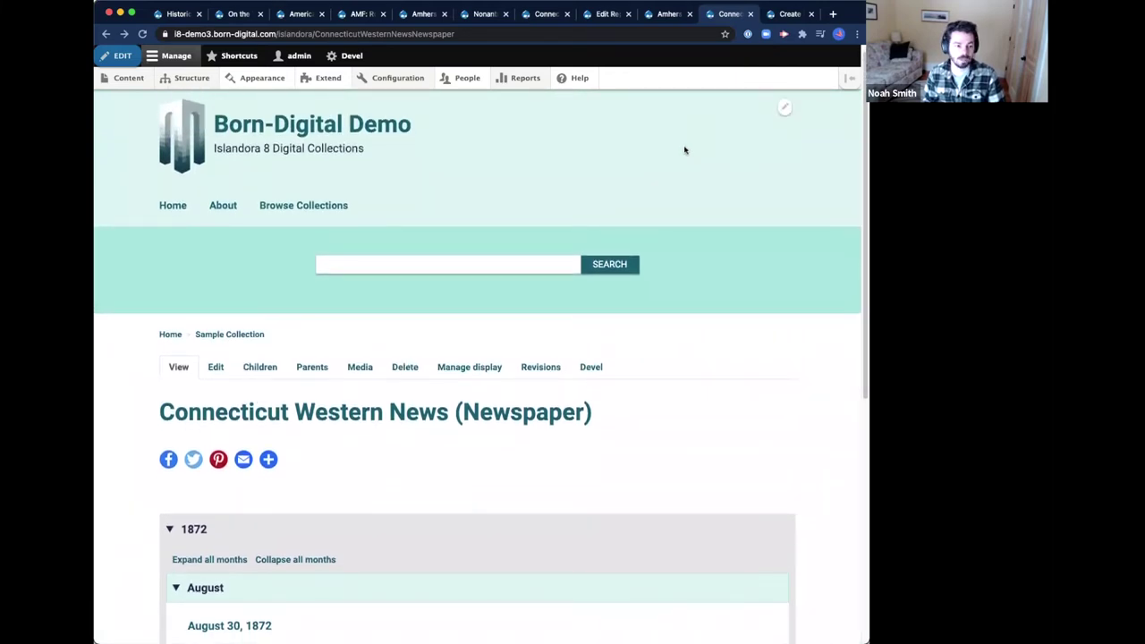
scroll(660, 156, "down", 2)
scroll(659, 156, "up", 3)
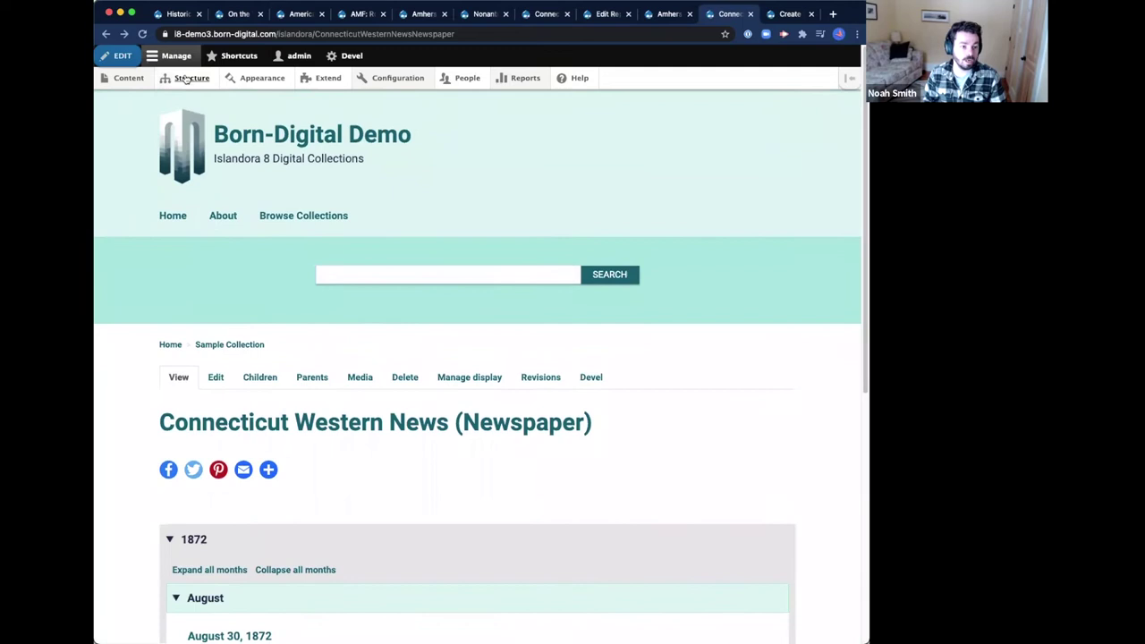
left_click(259, 78)
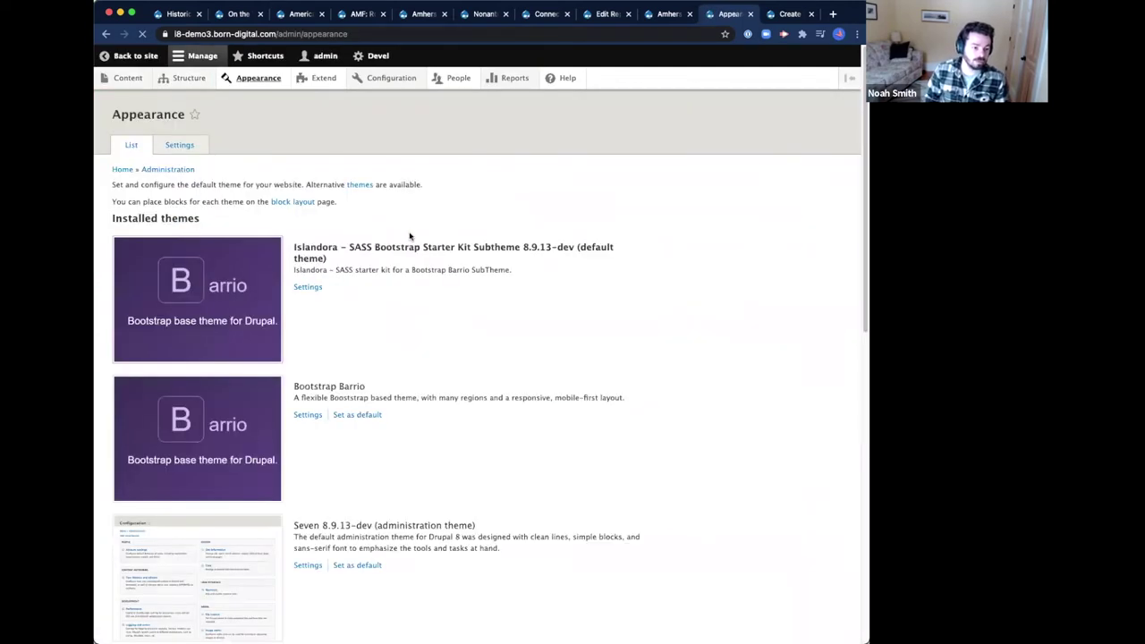
Step: Look through the installed and uninstalled themes and open the settings of the default Islandora – SASS Bootstrap Starter Kit Subtheme
scroll(465, 358, "down", 3)
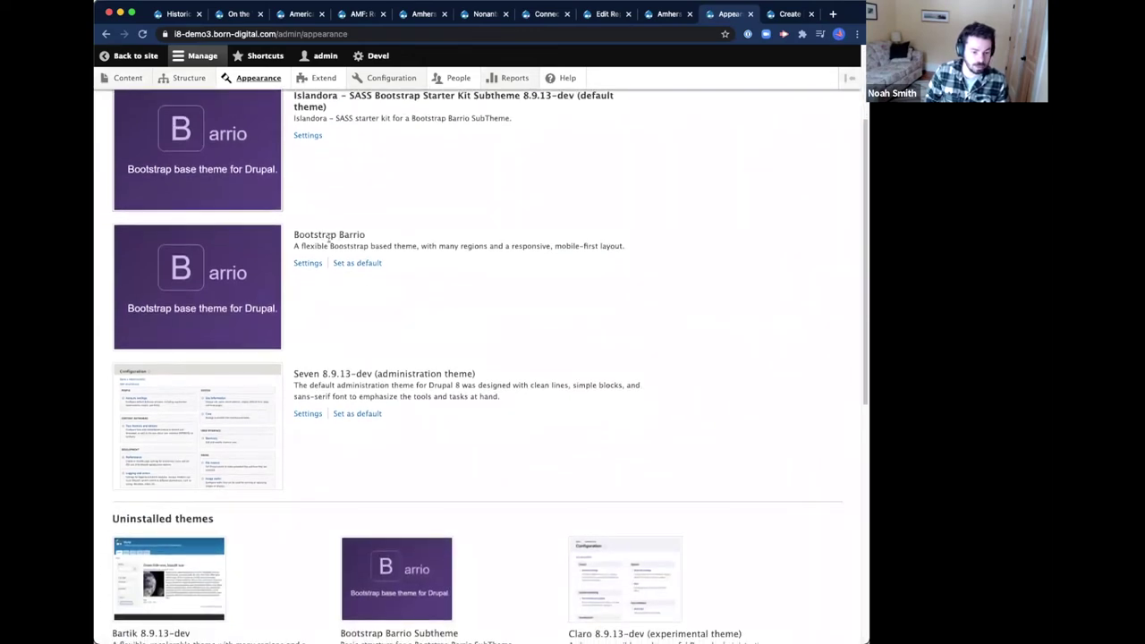
scroll(304, 517, "down", 2)
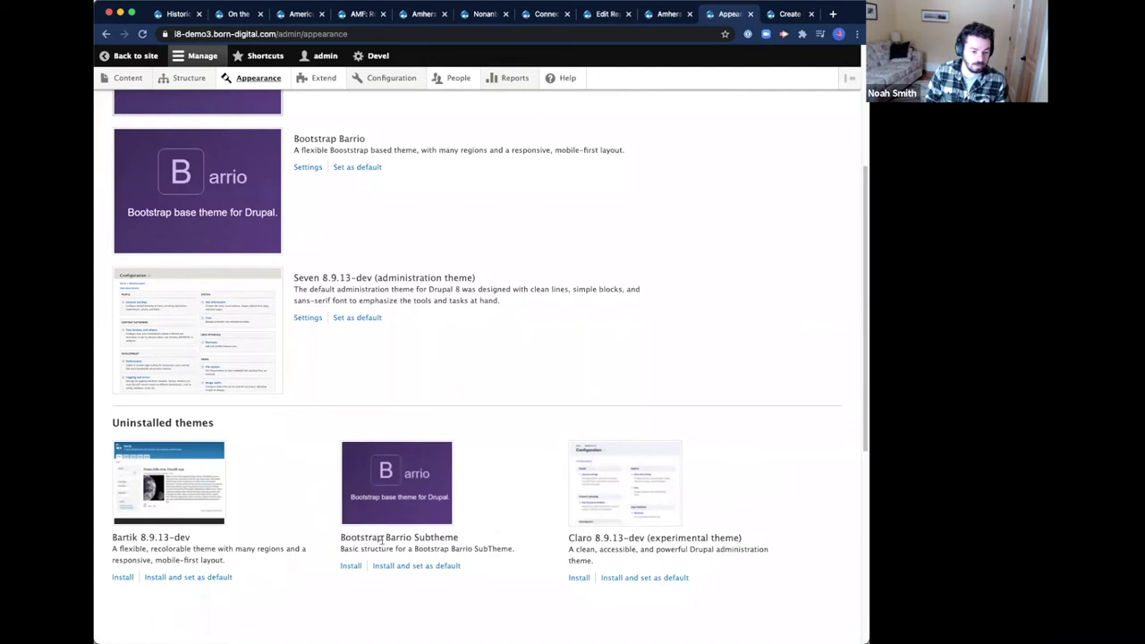
scroll(383, 541, "up", 3)
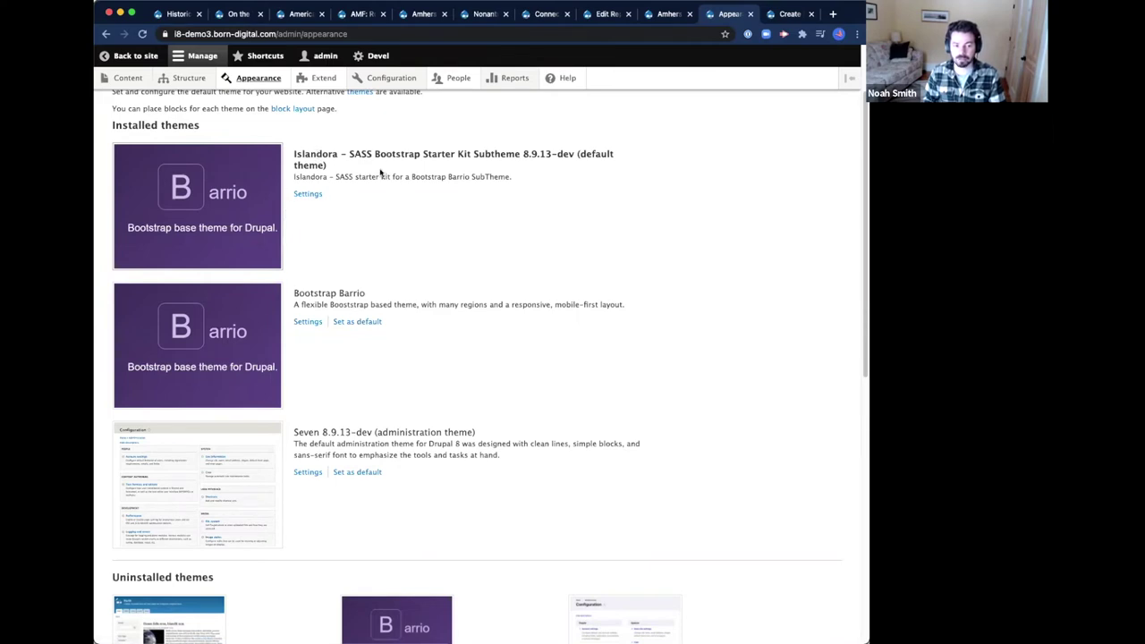
left_click(306, 196)
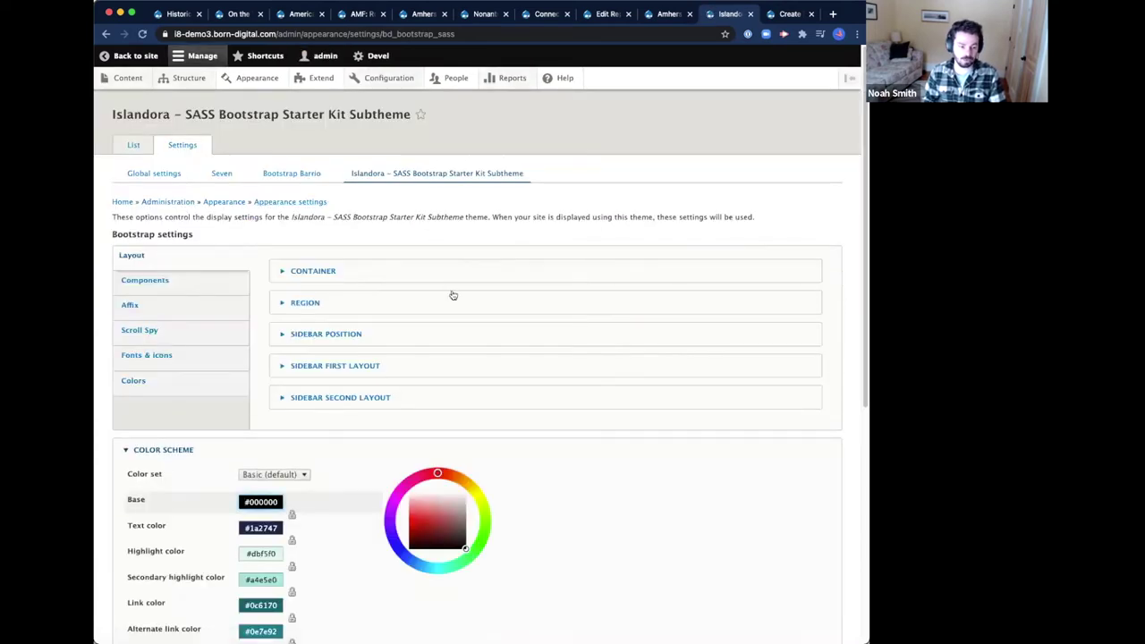
Step: Set the theme's color set to Carapace in the color scheme and save the configuration
scroll(275, 386, "down", 1)
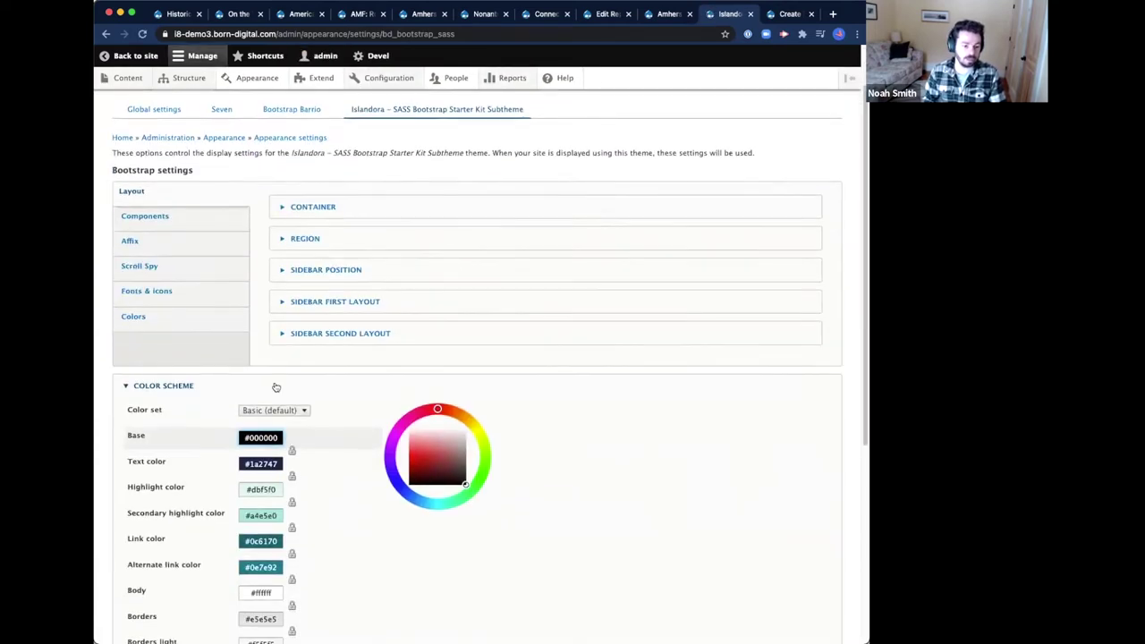
scroll(268, 358, "down", 3)
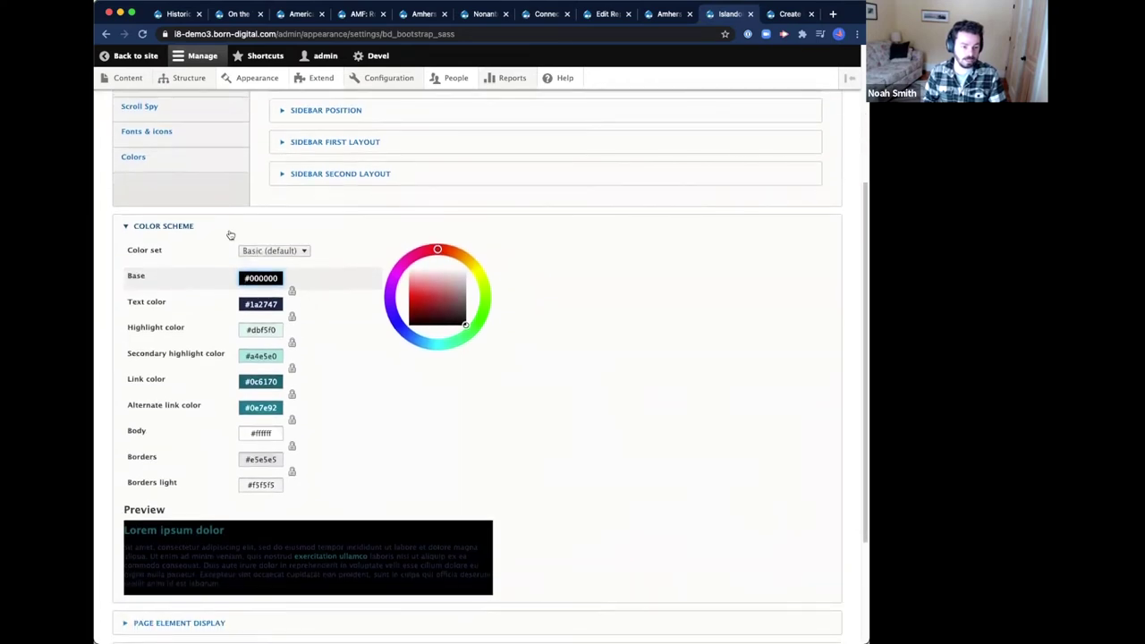
left_click(288, 251)
left_click(286, 265)
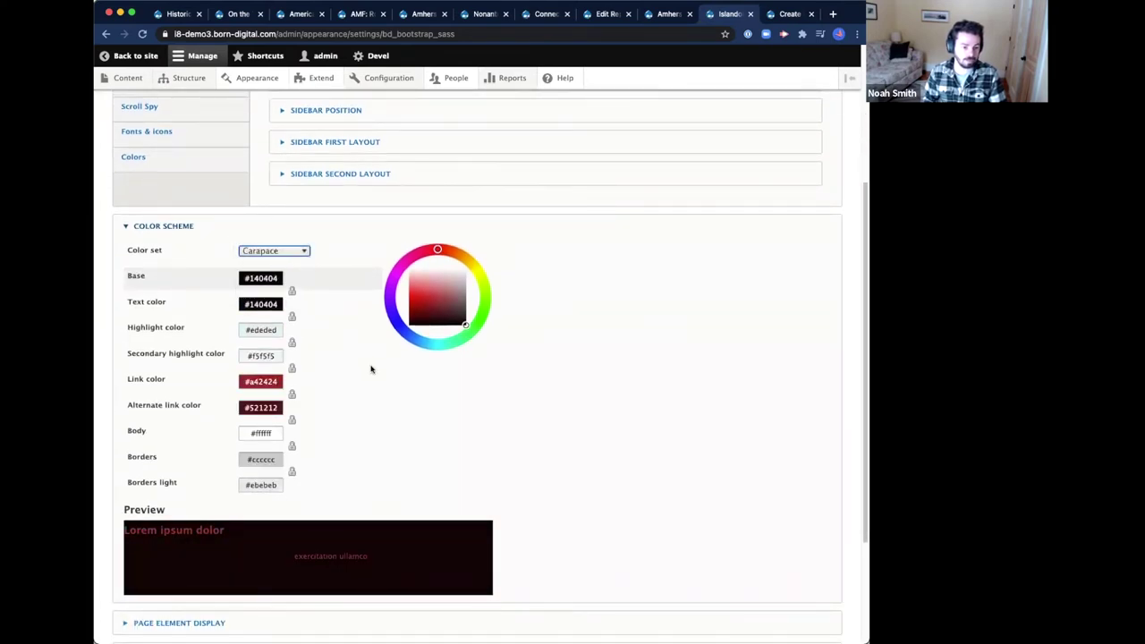
scroll(372, 378, "down", 3)
left_click(163, 585)
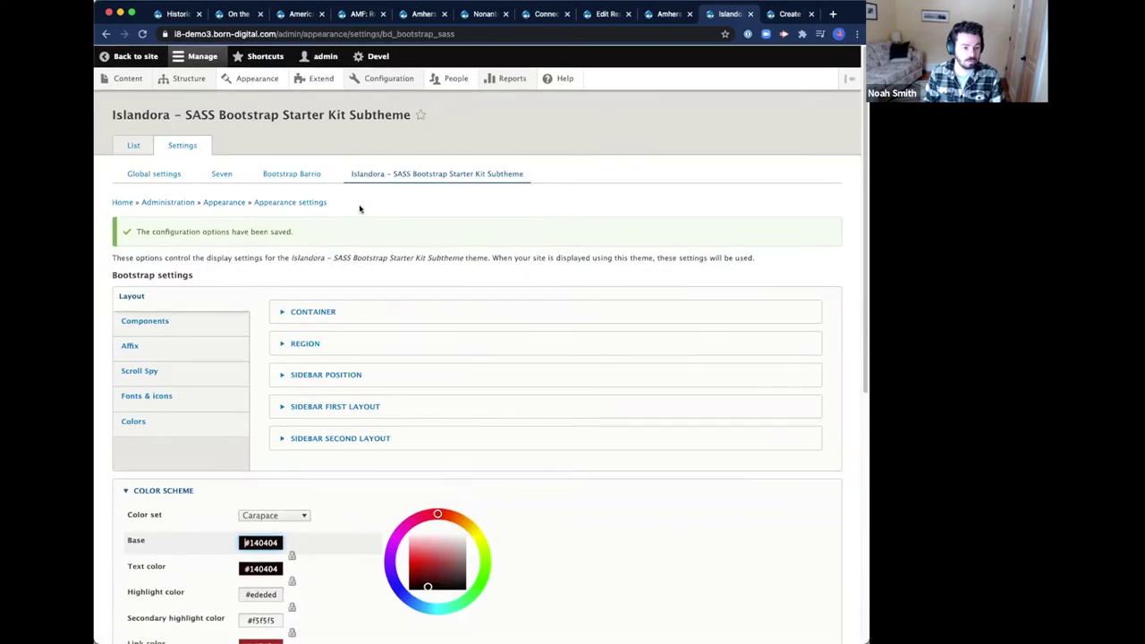
Step: Open the site's home page in a separate browser tab and check its colors
left_click(117, 203, "super")
left_click(750, 14)
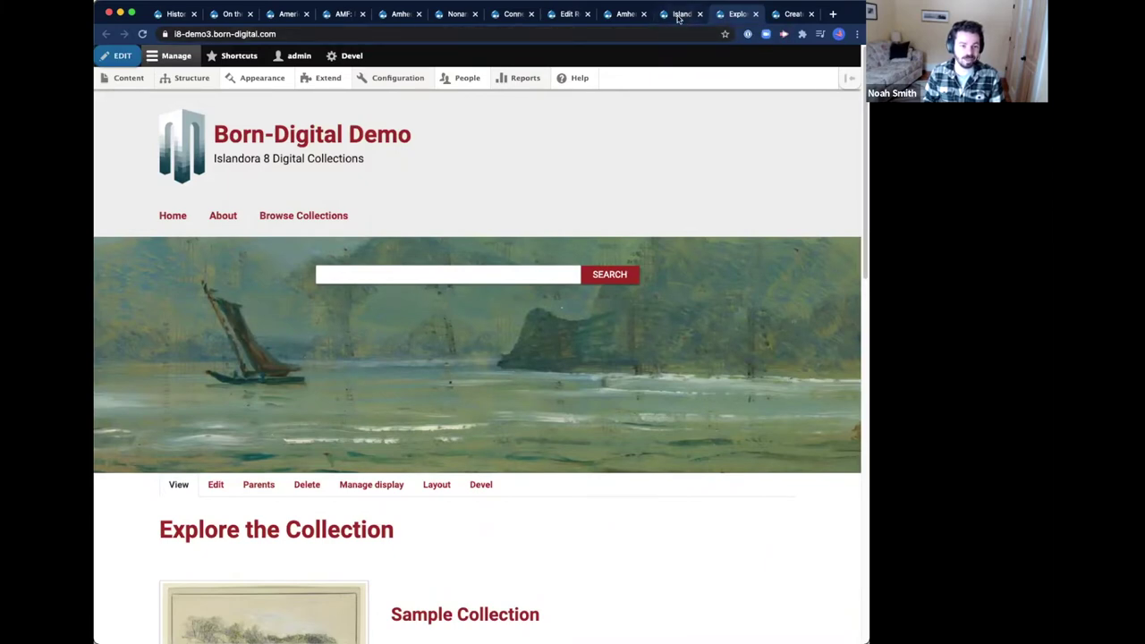
scroll(685, 164, "down", 2)
scroll(685, 164, "up", 2)
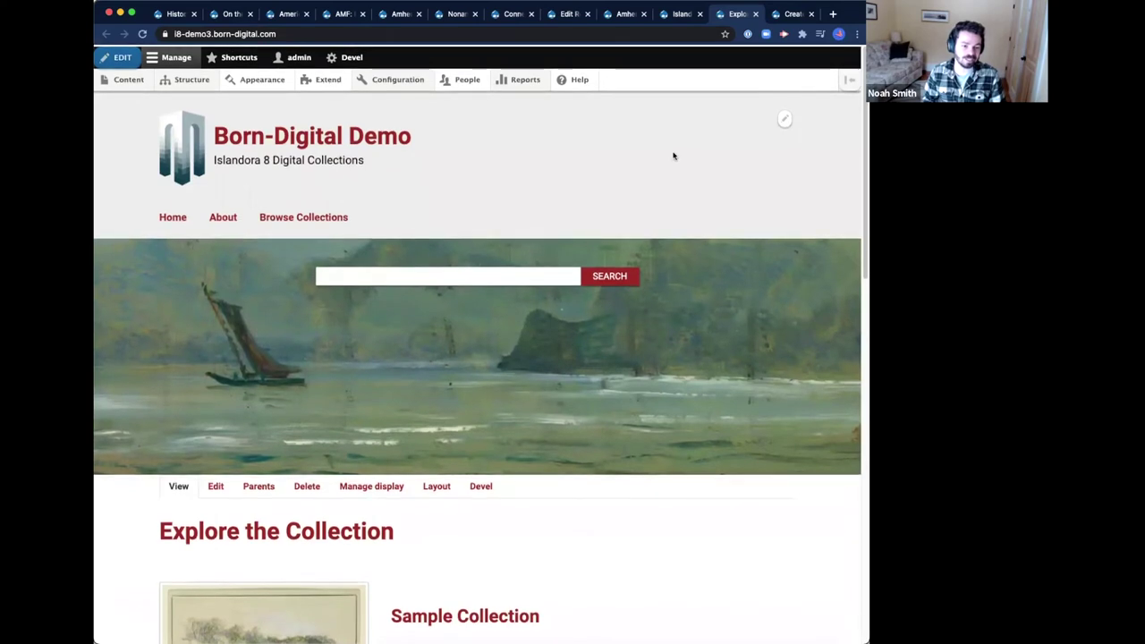
Step: Return to the subtheme settings, review the color scheme, and expand the logo image settings to examine the custom logo path
left_click(668, 15)
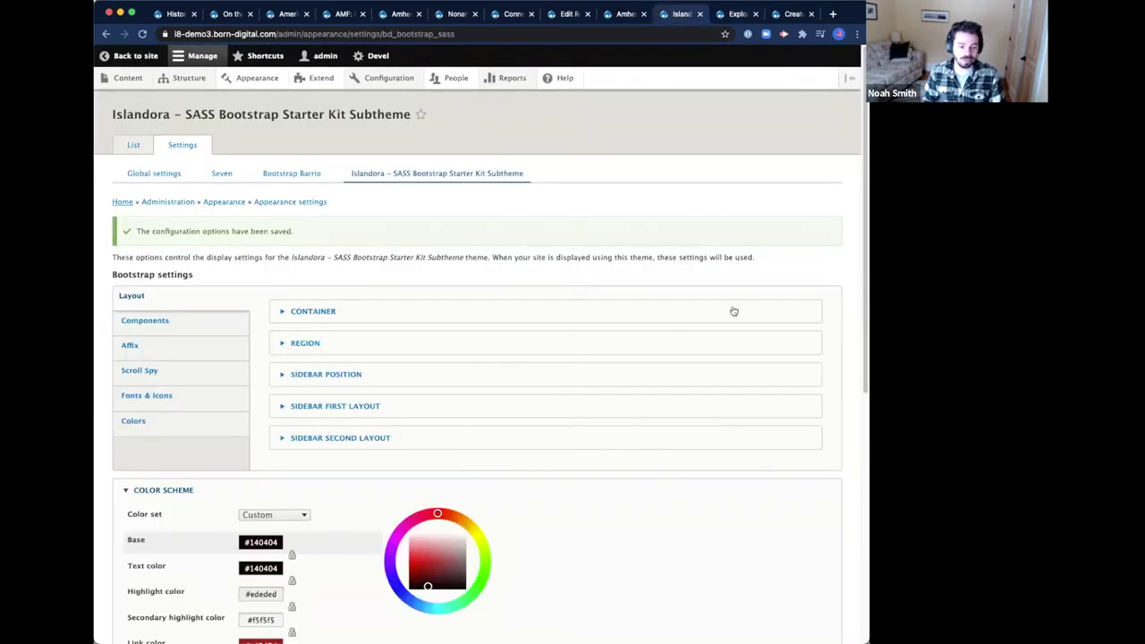
scroll(836, 296, "down", 3)
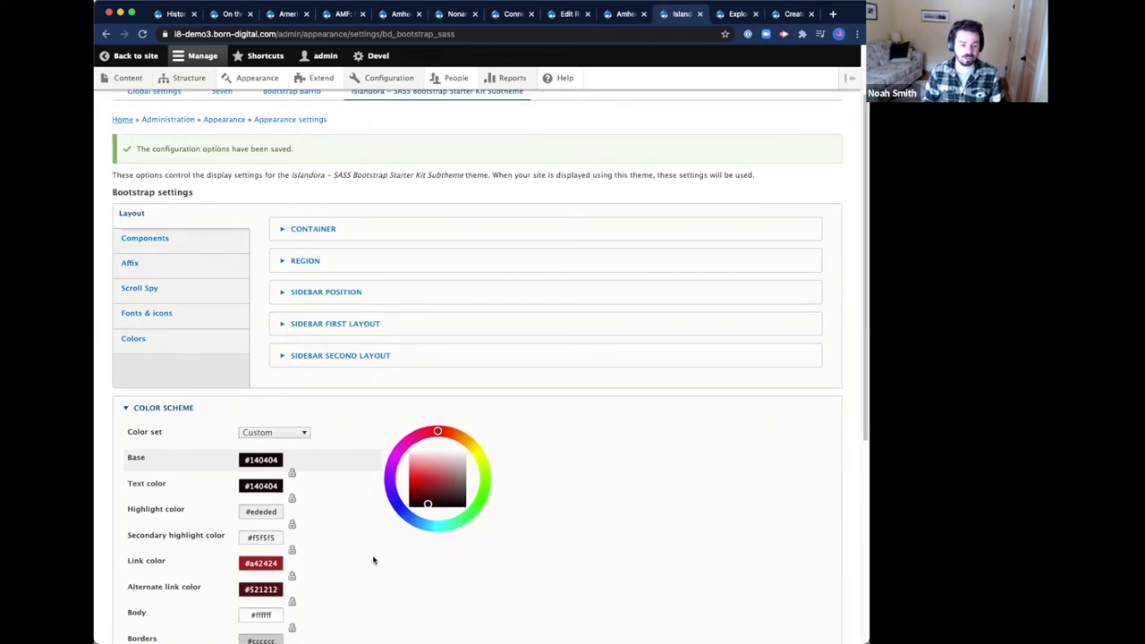
scroll(706, 448, "down", 3)
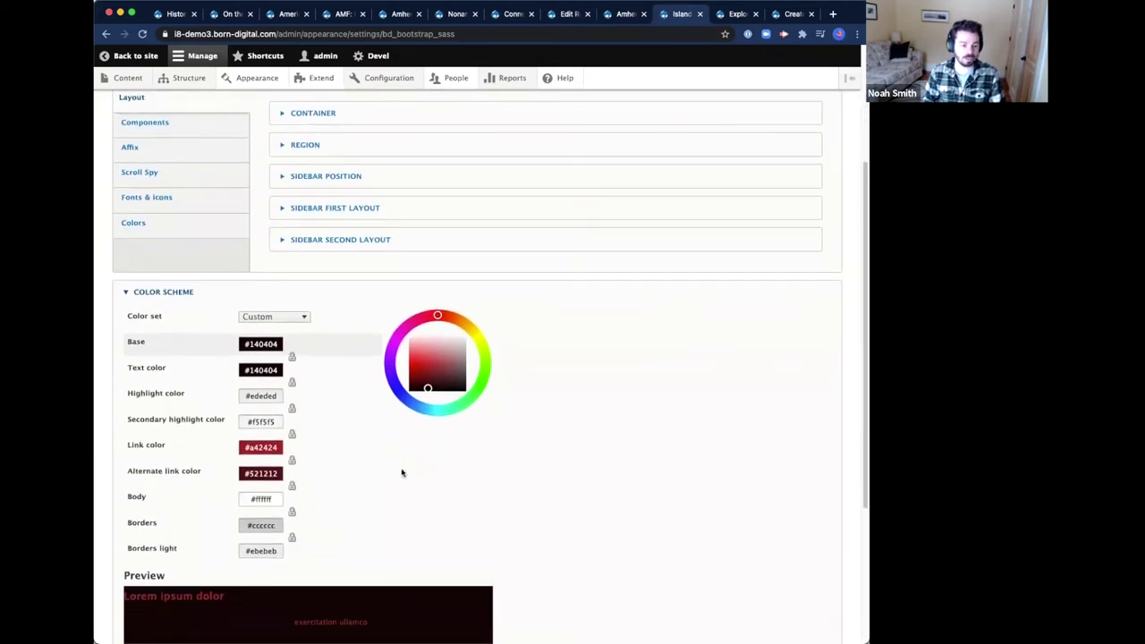
scroll(223, 271, "up", 2)
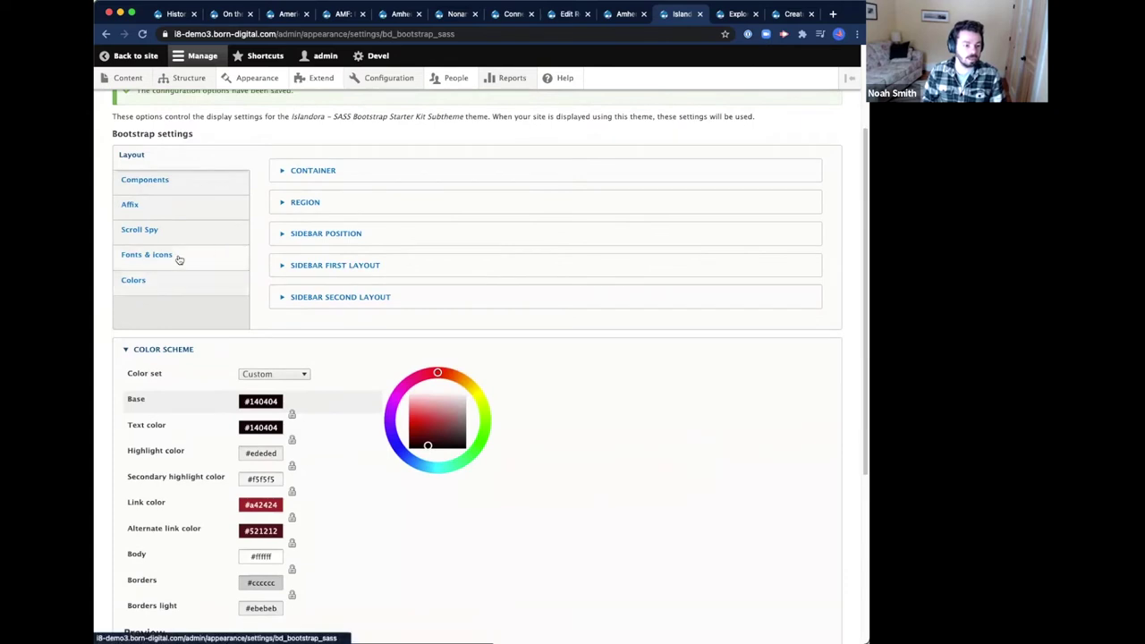
scroll(675, 302, "down", 1)
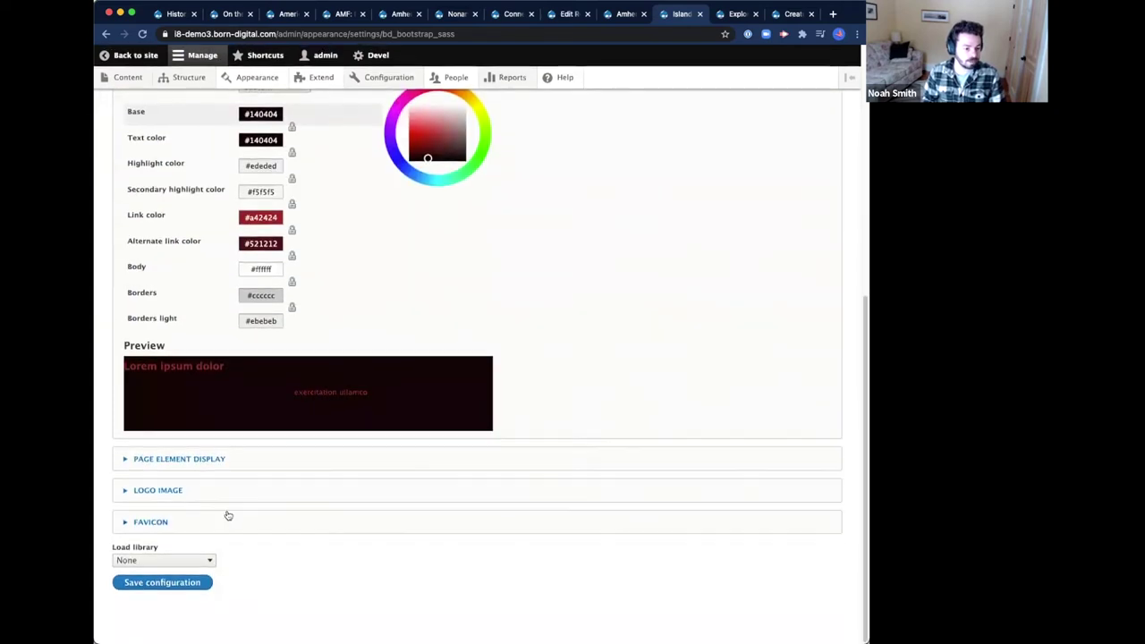
left_click(166, 489)
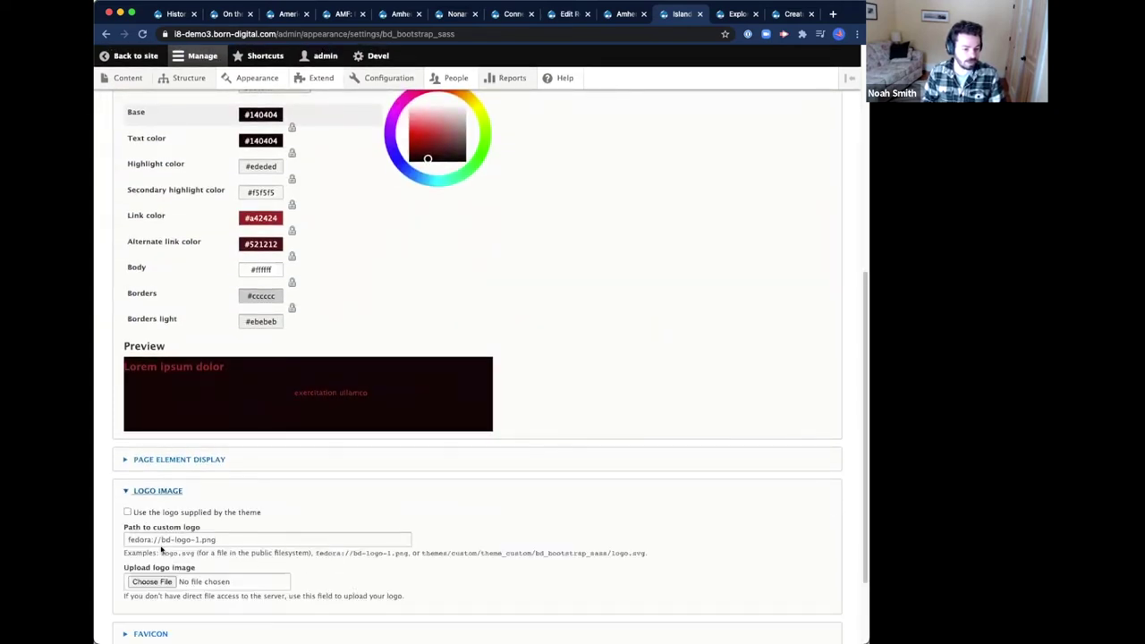
left_click_drag(223, 540, 126, 541)
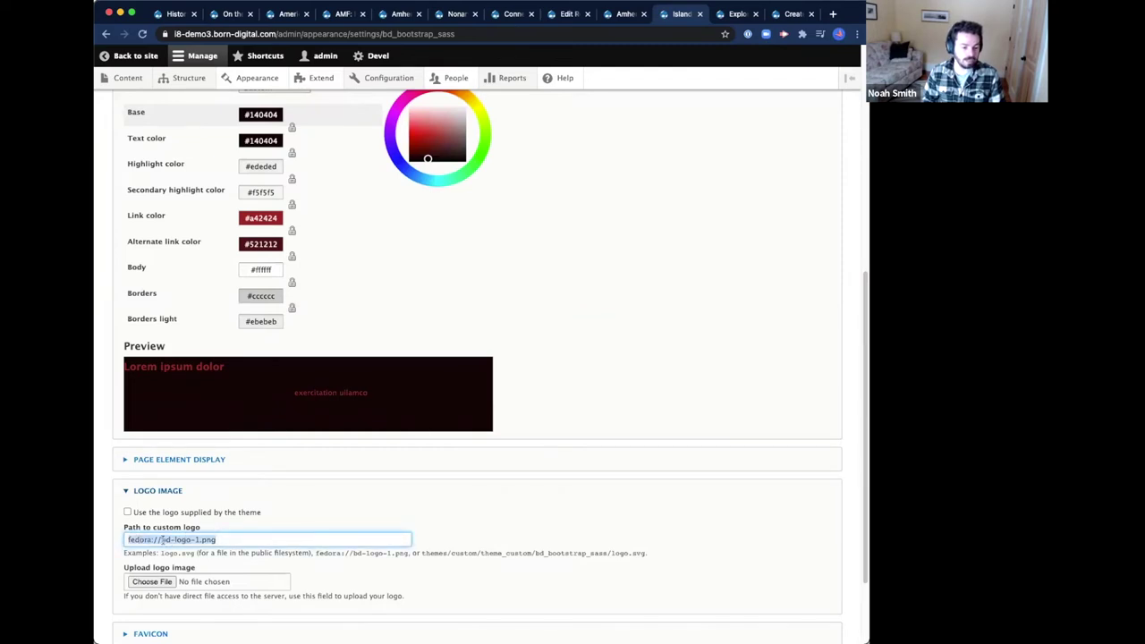
left_click(161, 541)
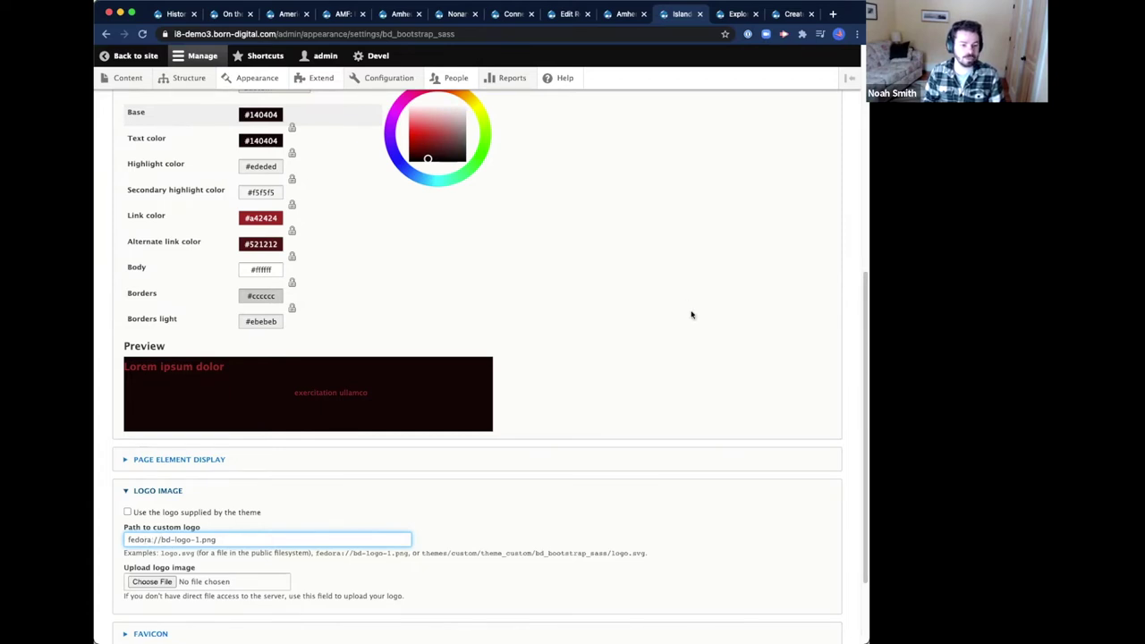
Step: Open the media File system settings, select public local files served by the webserver as default download method, and return to the theme settings without saving
mouse_move(377, 81)
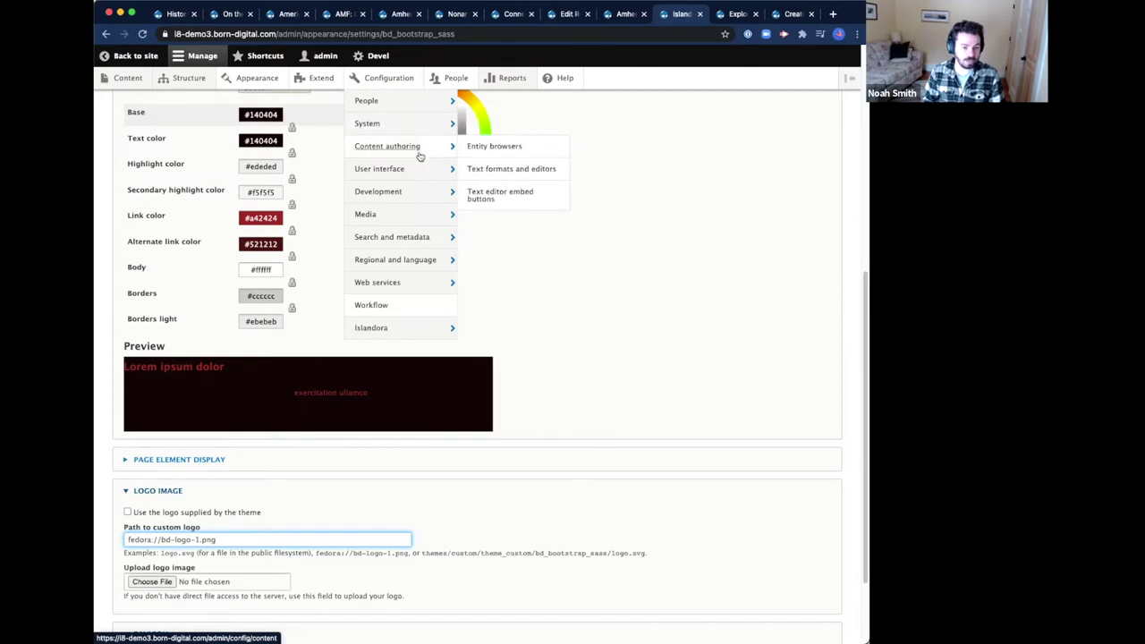
mouse_move(398, 194)
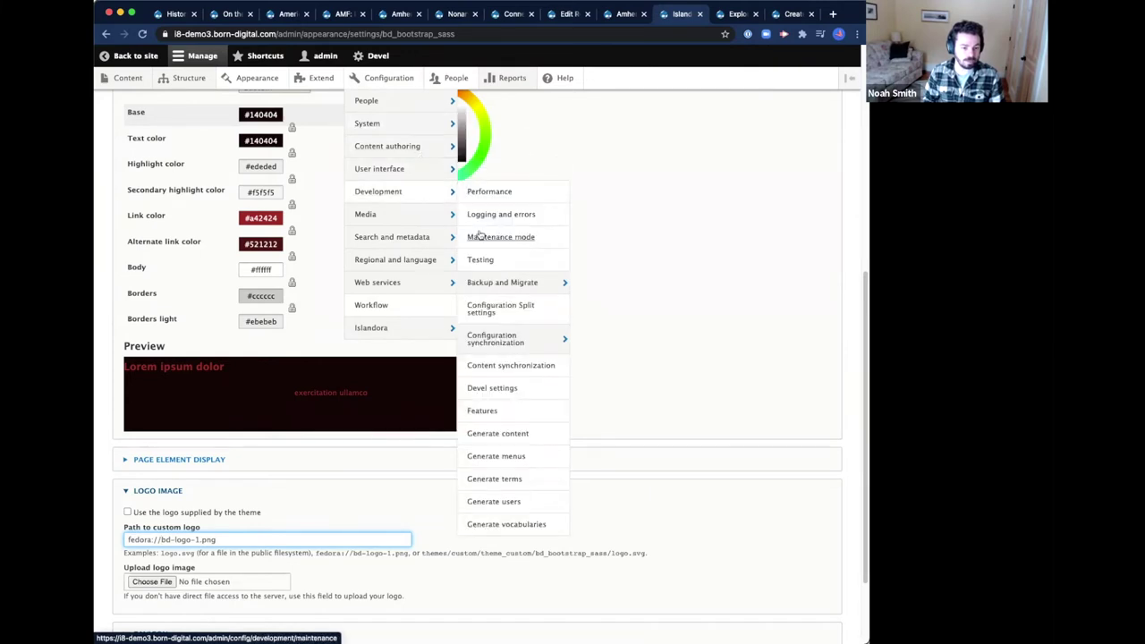
mouse_move(421, 217)
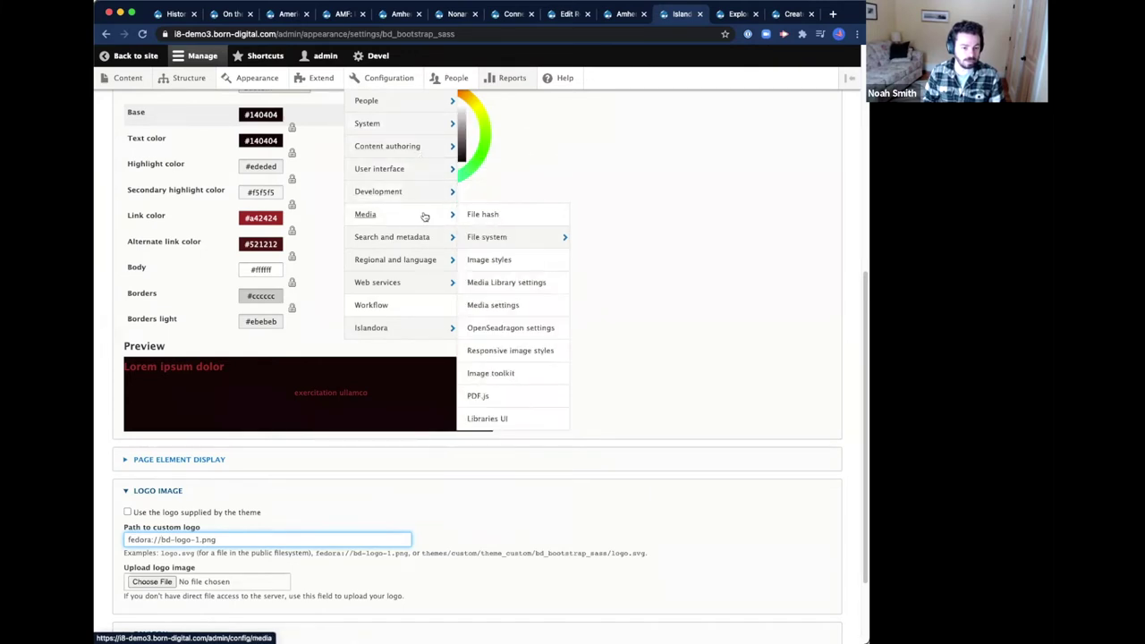
left_click(489, 238)
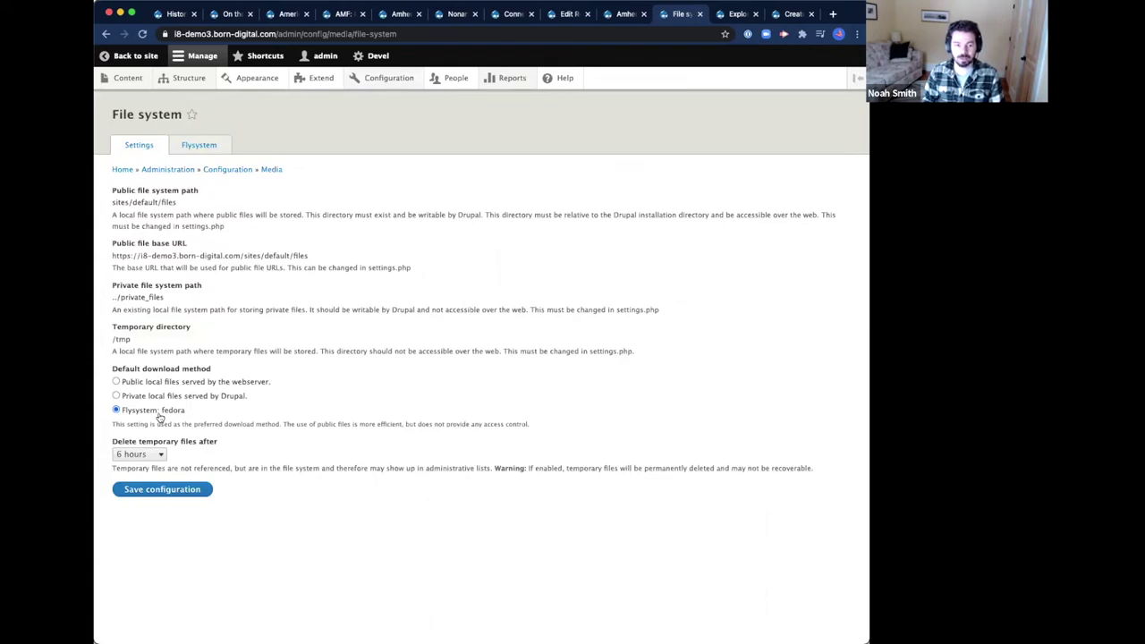
left_click(152, 382)
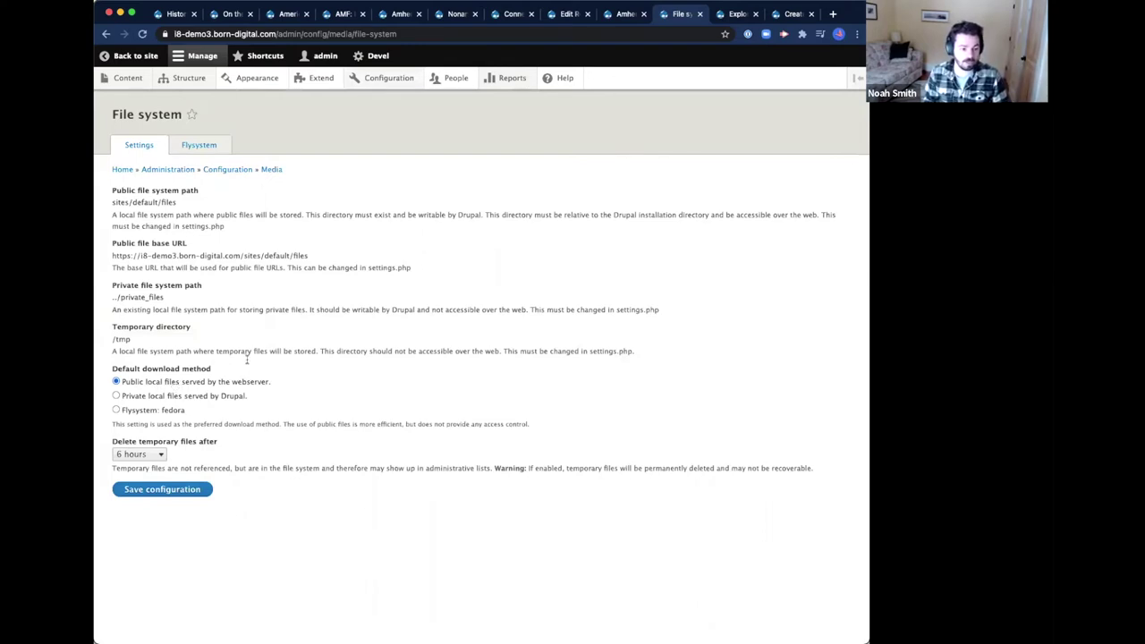
left_click(106, 34)
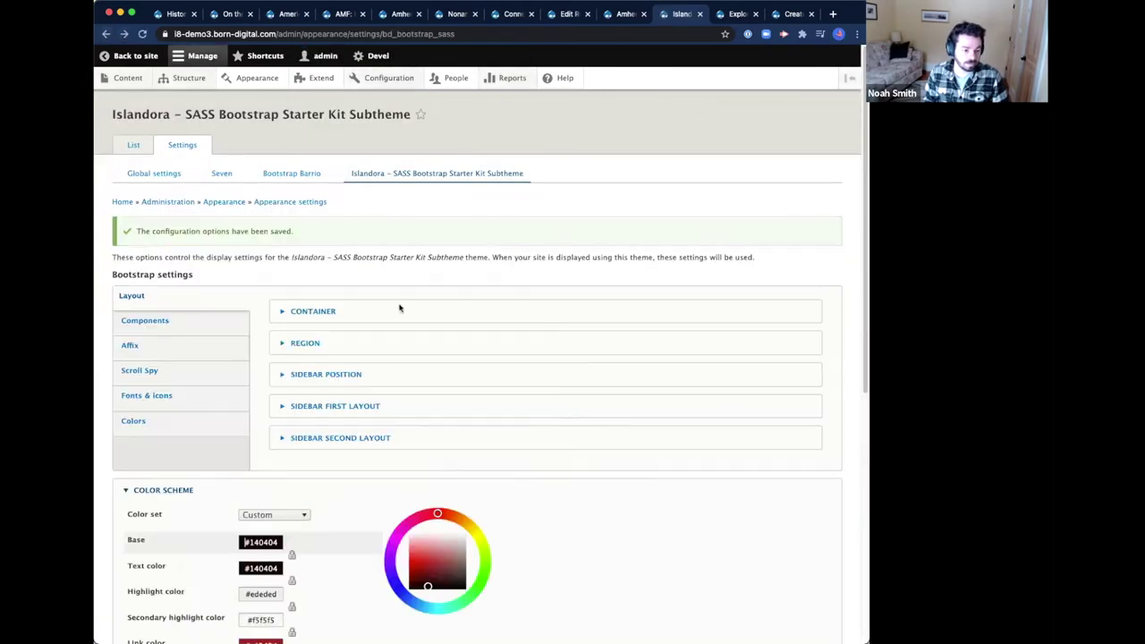
Step: Expand the logo image and favicon sections of the subtheme settings and examine their options
scroll(402, 300, "down", 5)
left_click(169, 490)
scroll(281, 499, "down", 3)
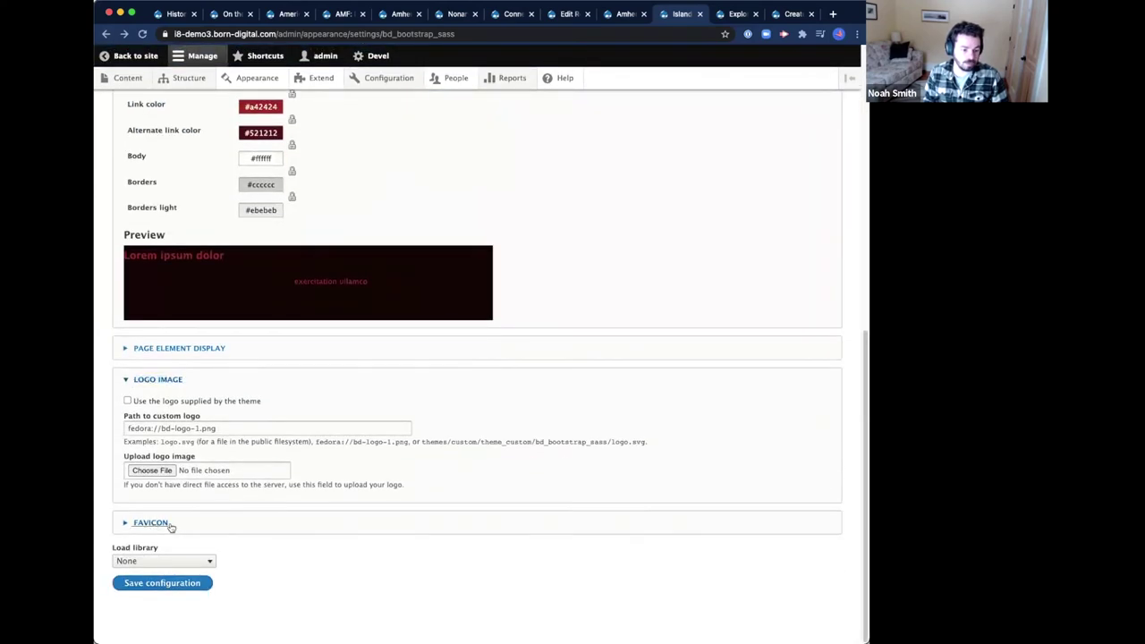
left_click(139, 523)
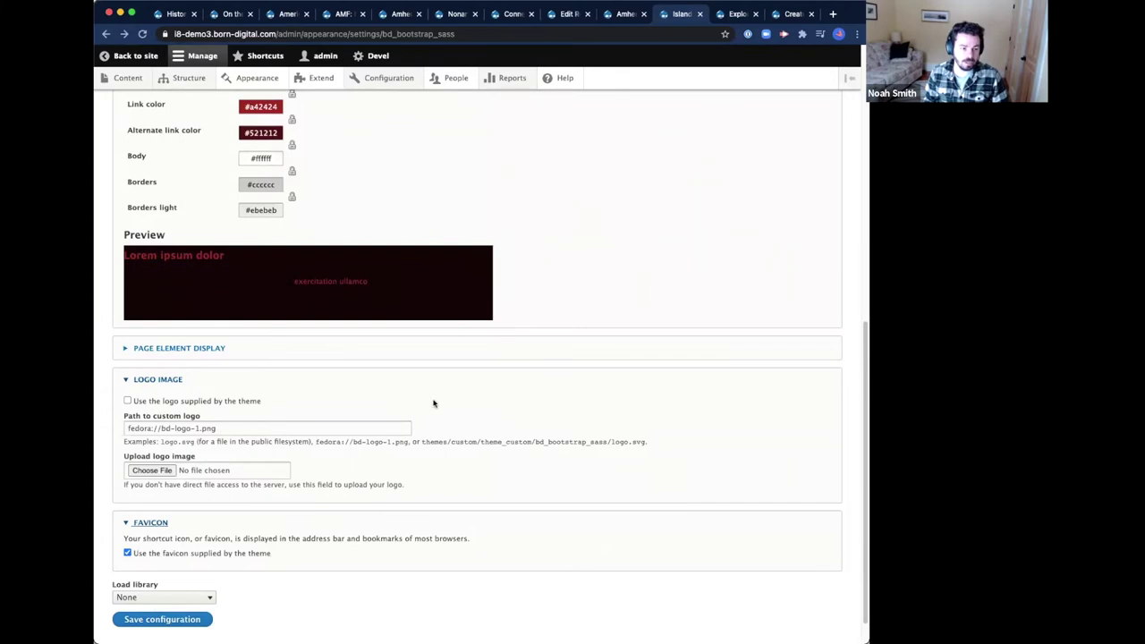
Step: Open the Basic site settings and examine the site name and slogan fields
scroll(447, 398, "up", 6)
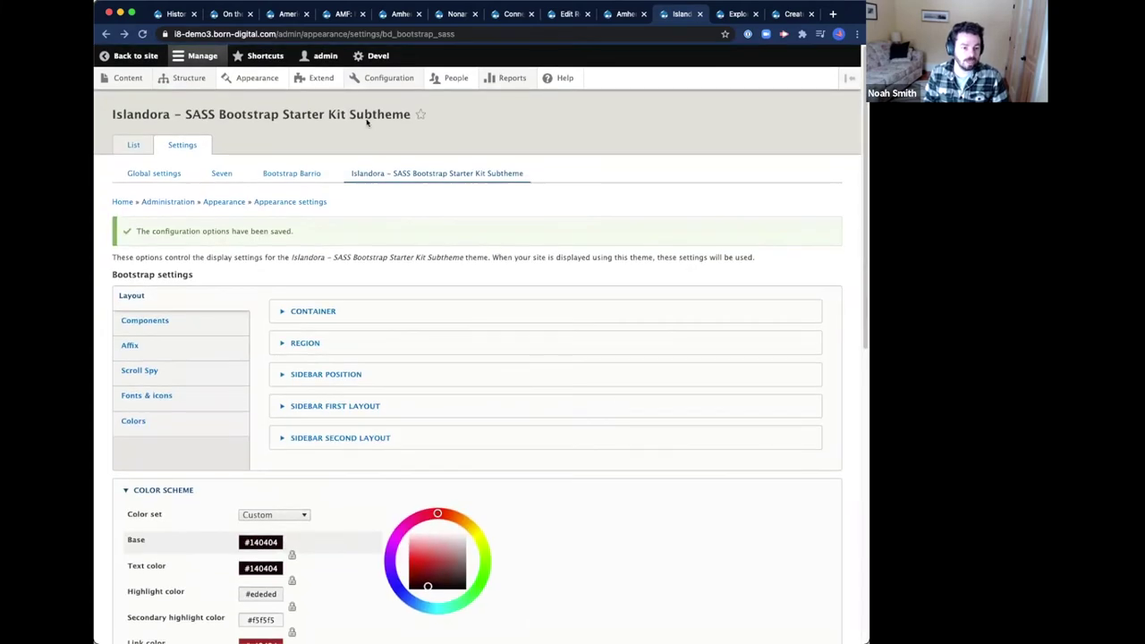
mouse_move(394, 123)
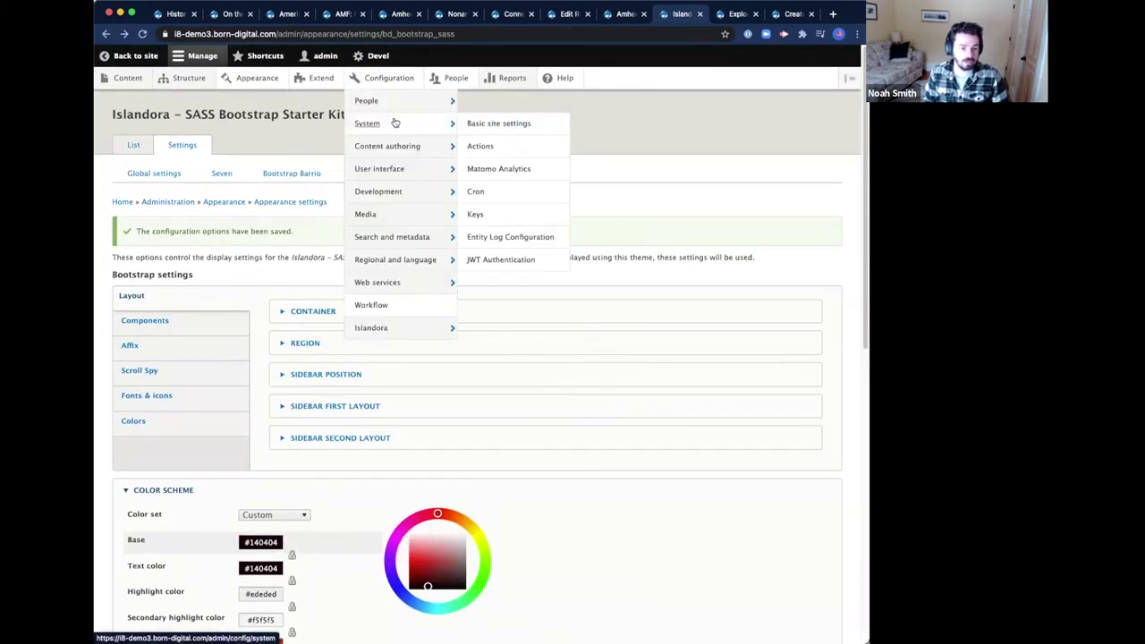
left_click(498, 122)
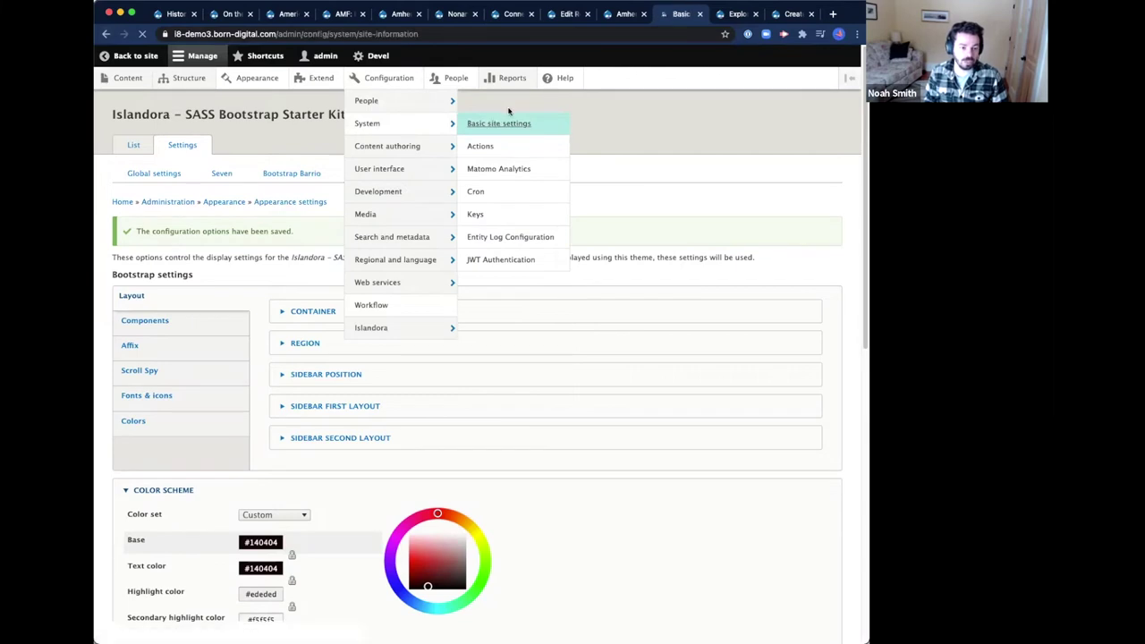
left_click_drag(216, 204, 114, 208)
left_click_drag(253, 236, 148, 248)
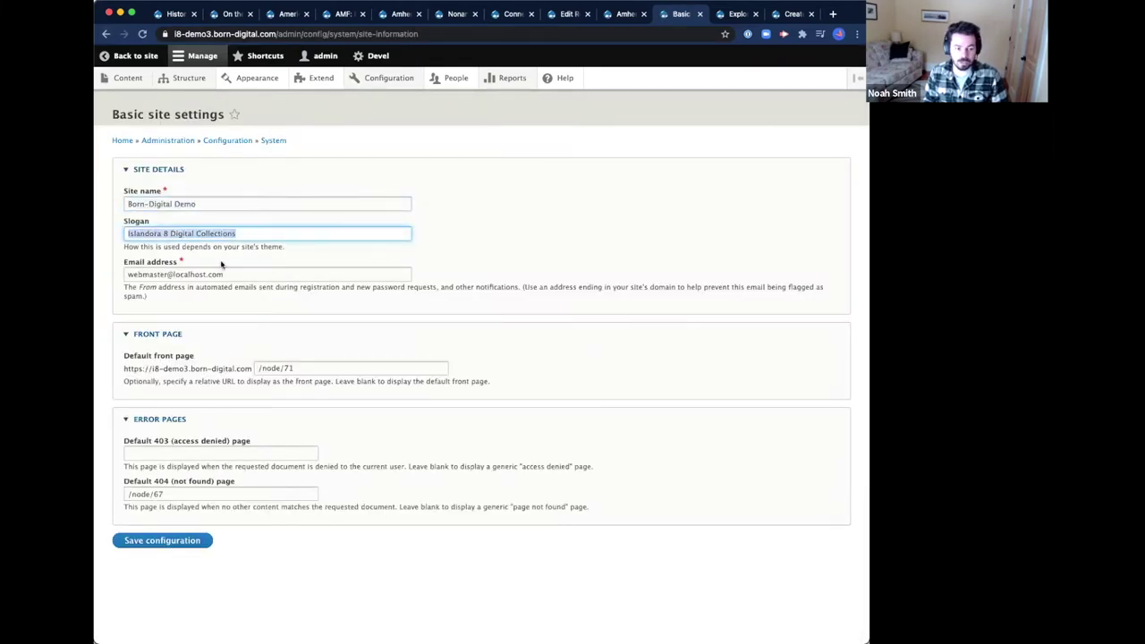
Step: Go to the site's home page and examine the footer's contact details and copyright disclaimer text, then return to the page header
left_click(124, 142)
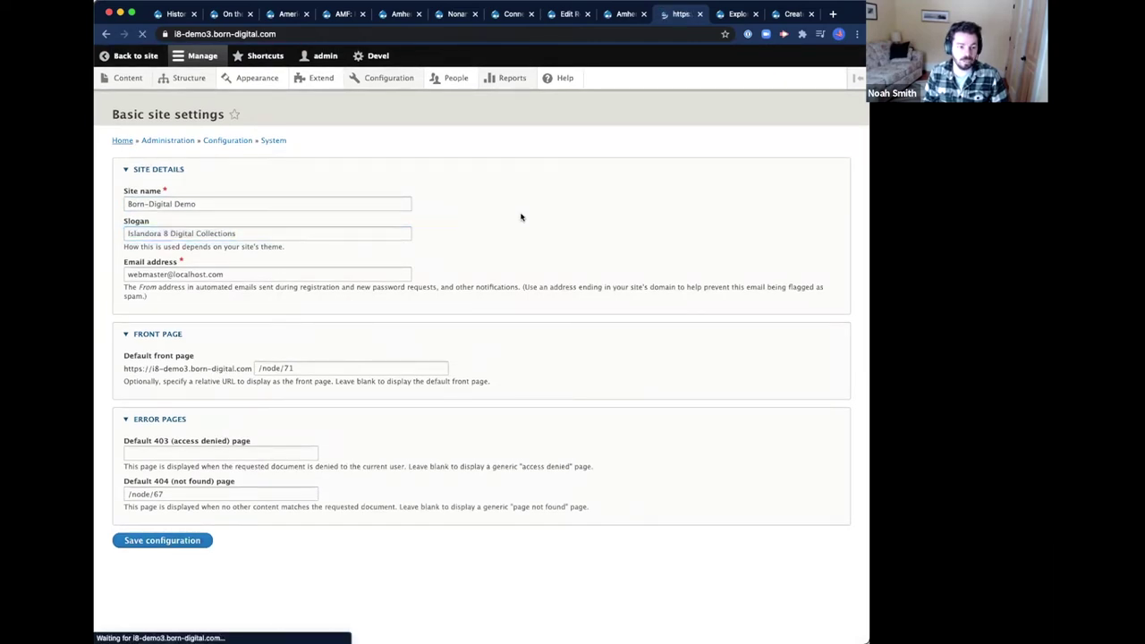
scroll(519, 220, "down", 10)
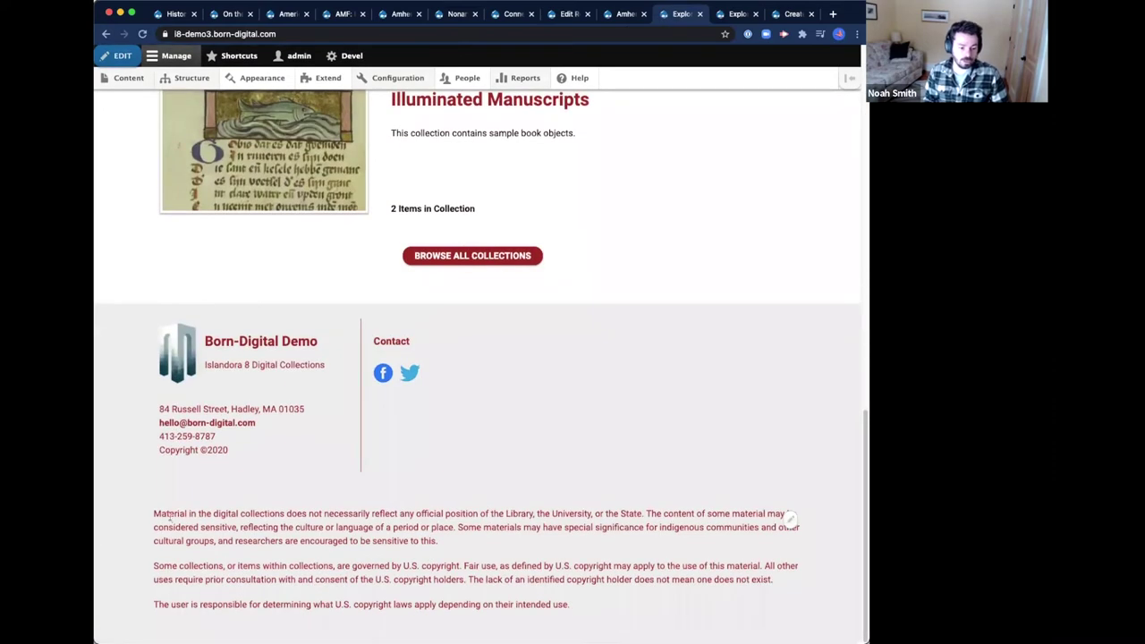
left_click_drag(168, 517, 524, 614)
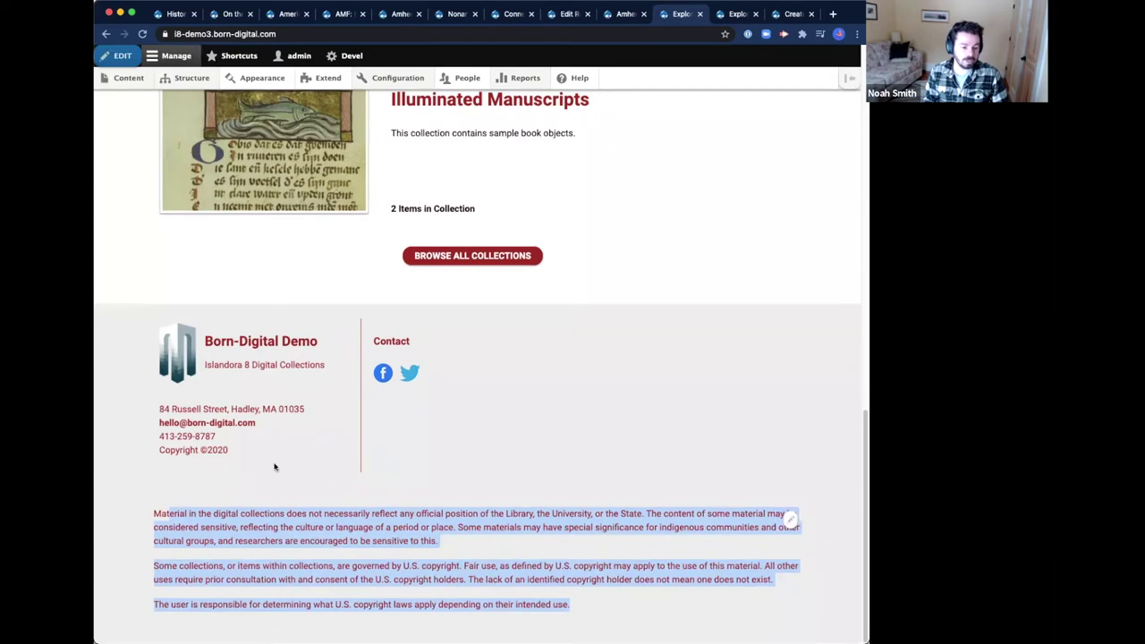
scroll(686, 341, "up", 5)
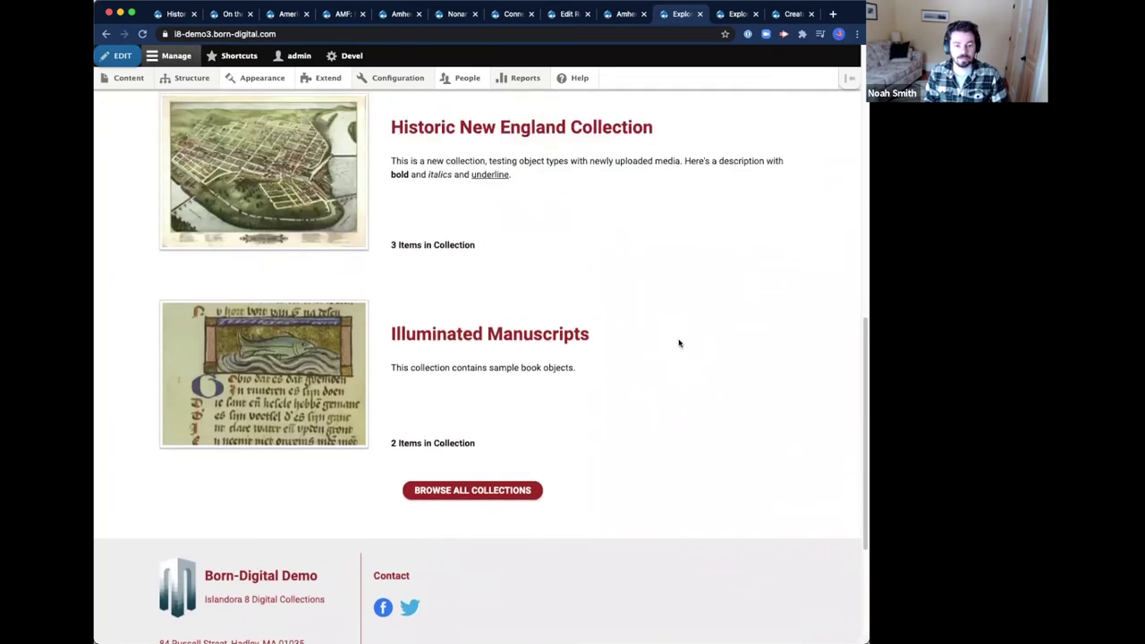
scroll(679, 343, "up", 15)
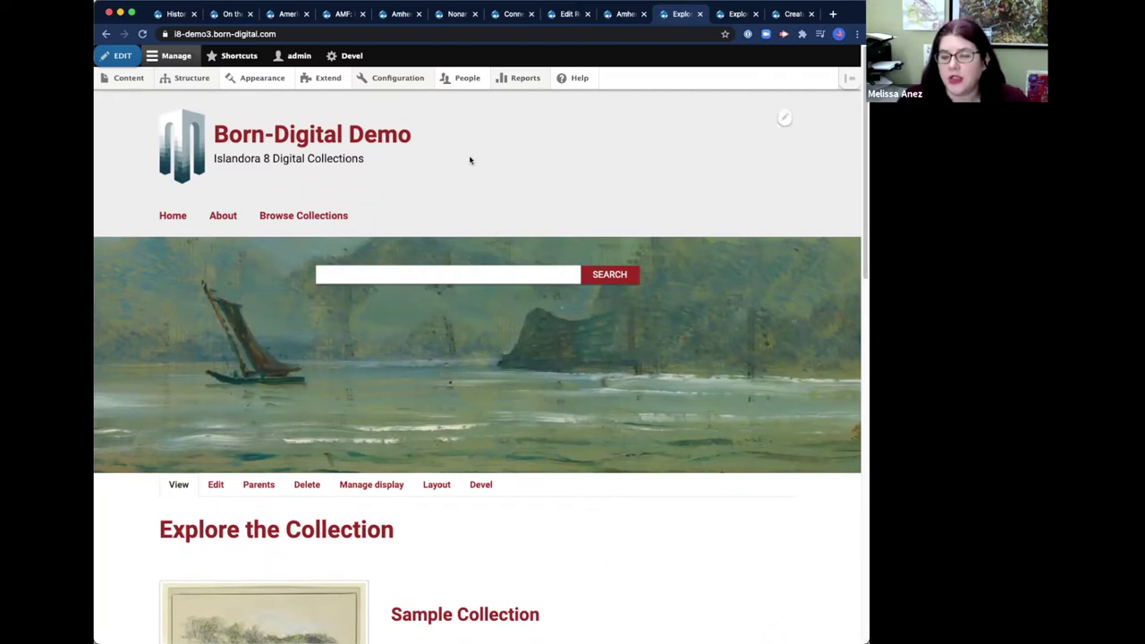
Step: Open the Sample Collection from the home page's list of collections
scroll(501, 207, "down", 5)
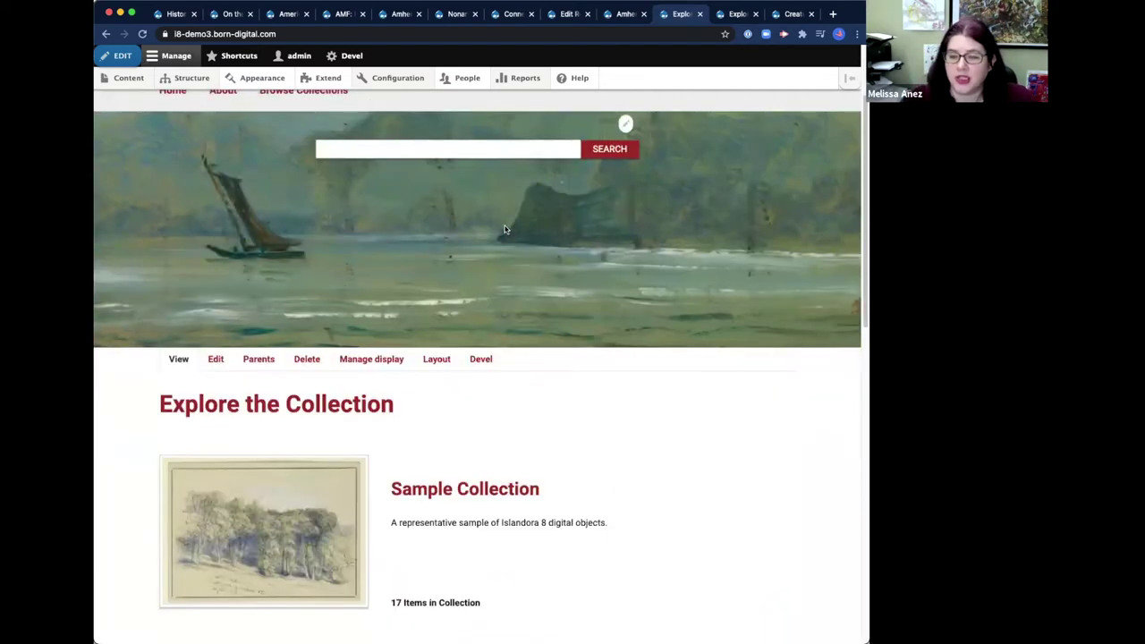
left_click(491, 375)
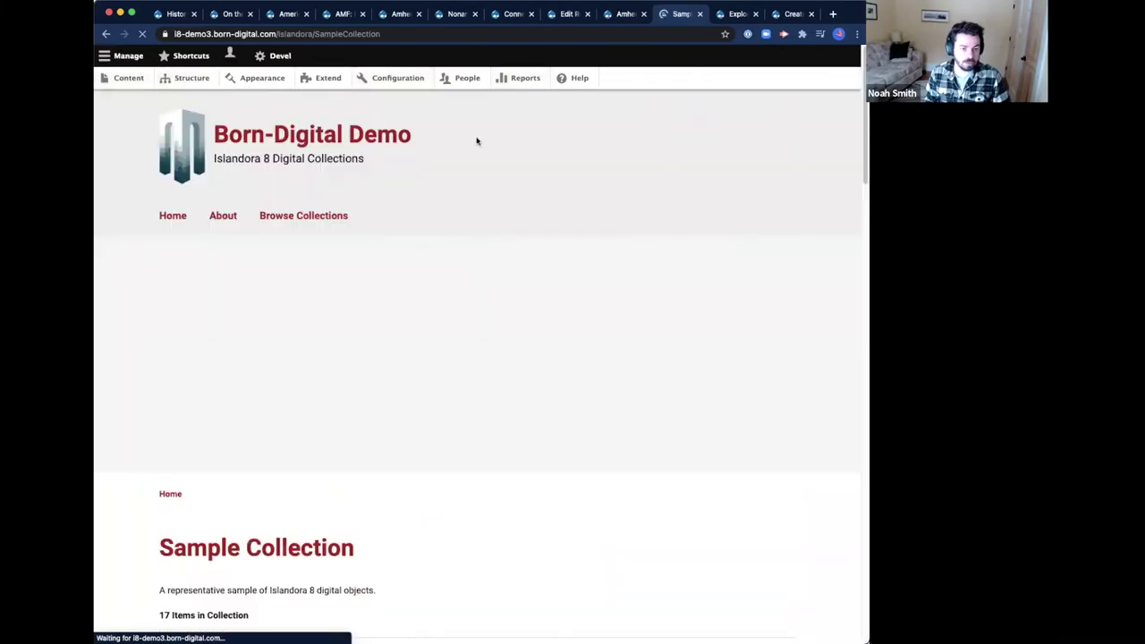
Step: Filter the site's module list by "add" and open the AddToAny module's configuration
left_click(323, 79)
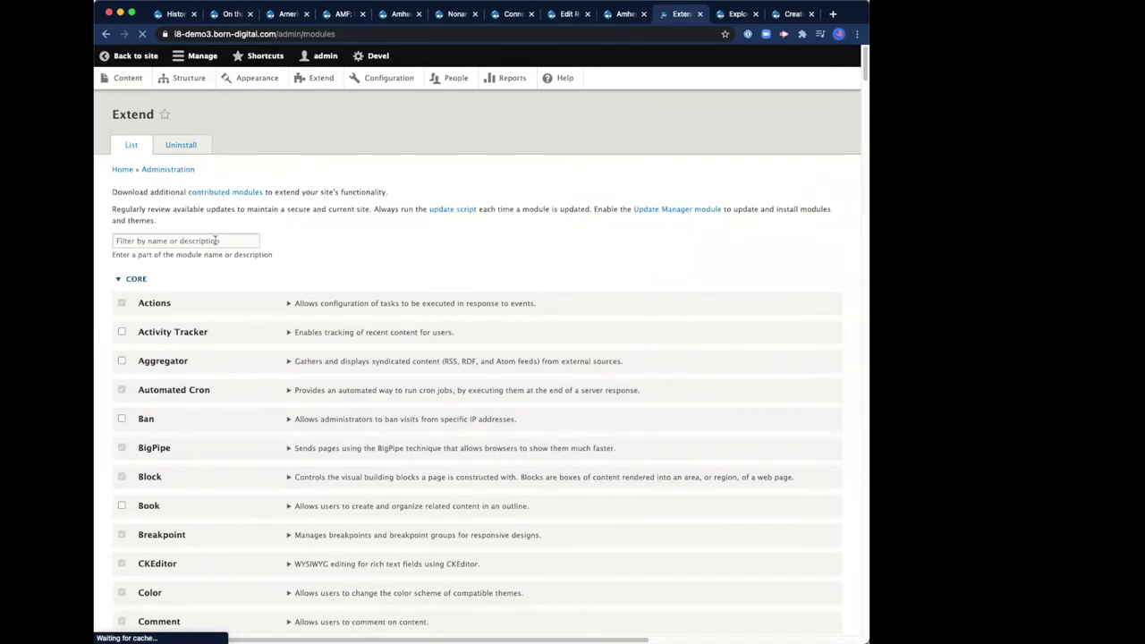
left_click(217, 276)
type("add")
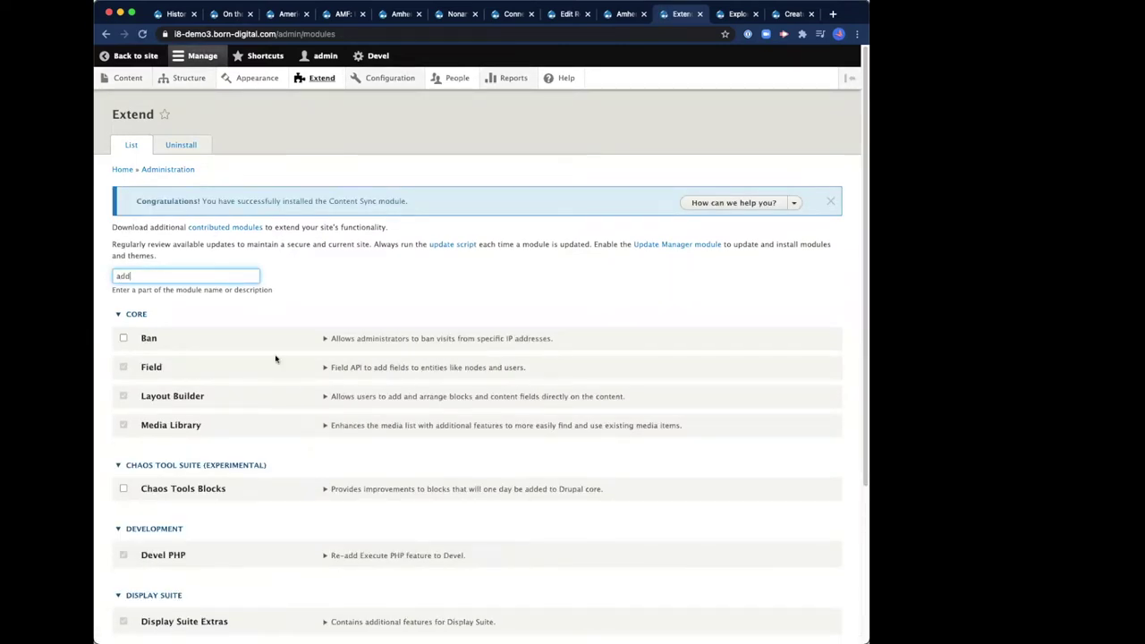
scroll(294, 368, "down", 3)
scroll(293, 367, "down", 2)
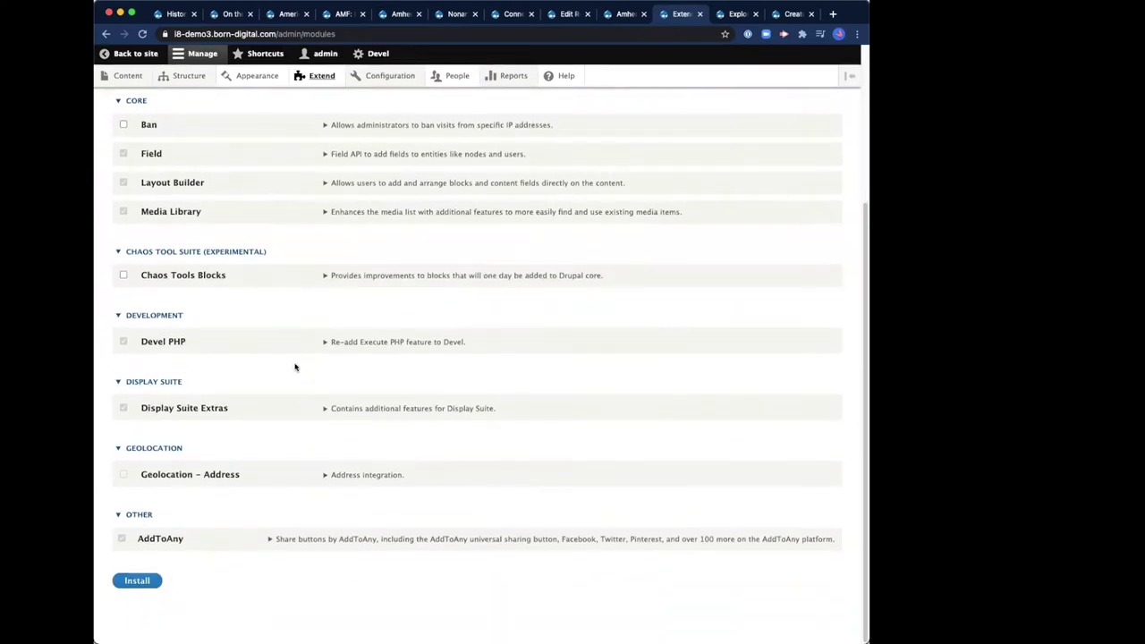
left_click(276, 542)
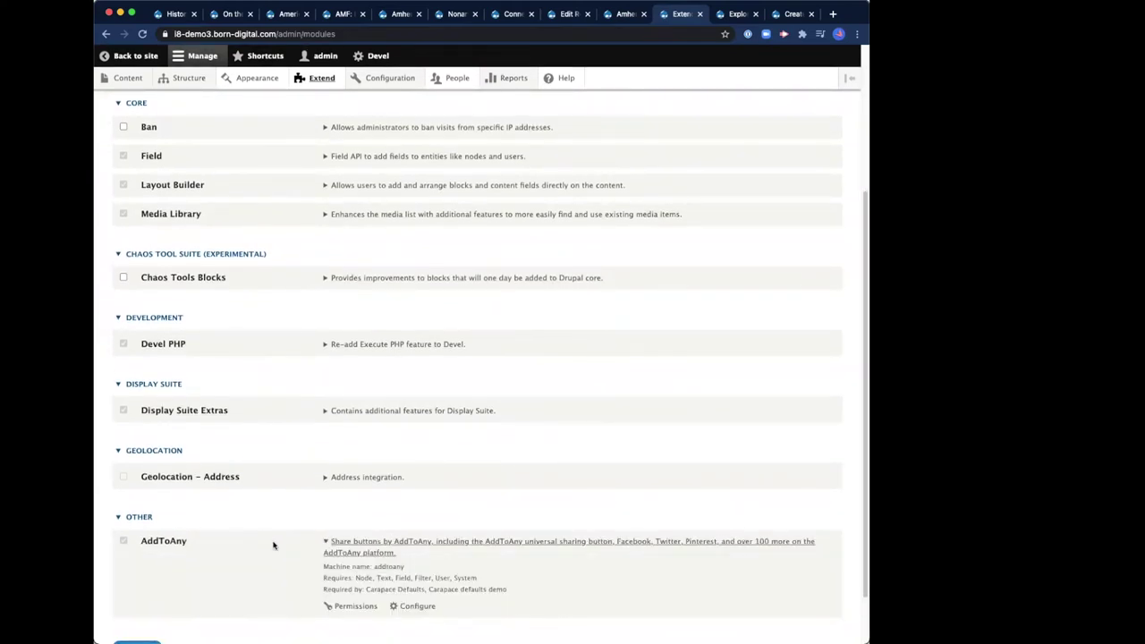
left_click(412, 606)
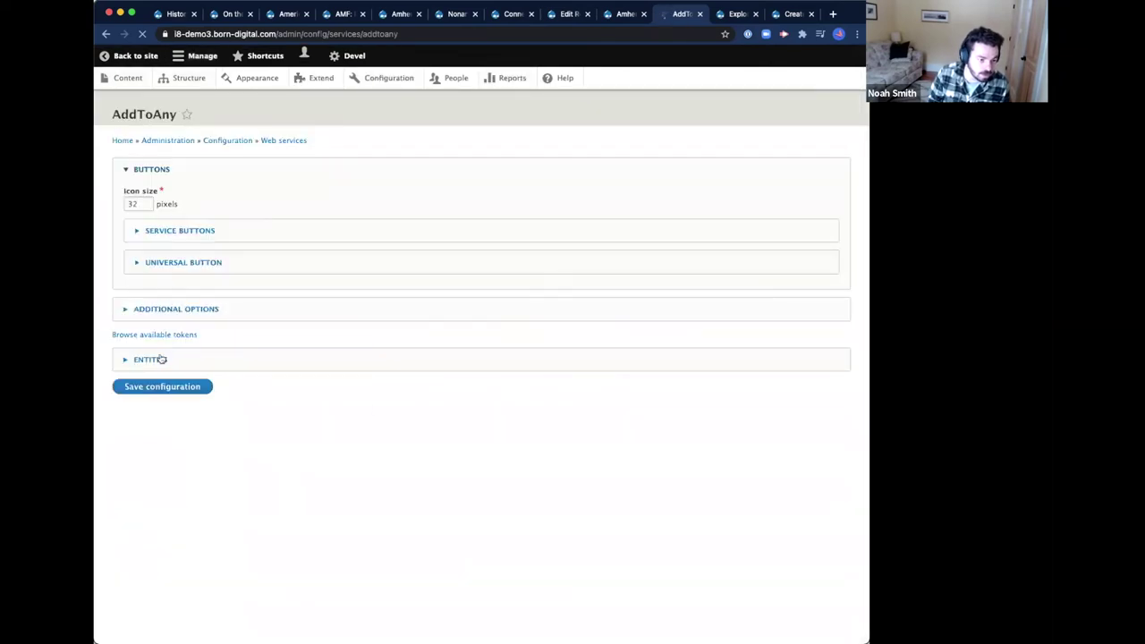
Step: Expand the universal button, service buttons, additional options and entities sections of the AddToAny settings and examine them
left_click(183, 262)
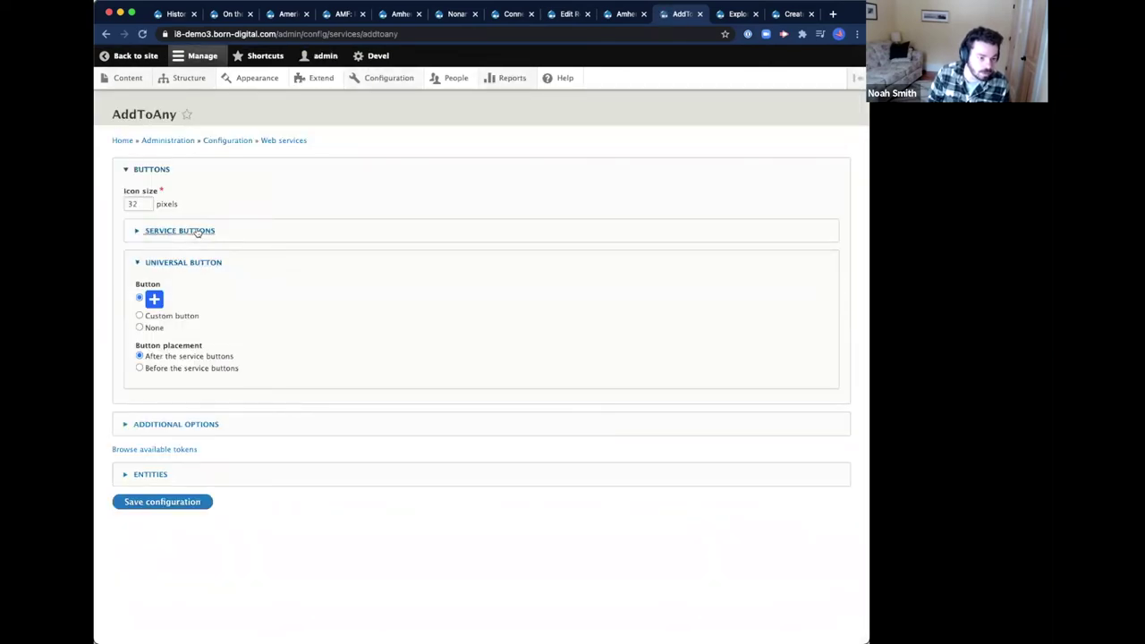
left_click(180, 230)
left_click(186, 541)
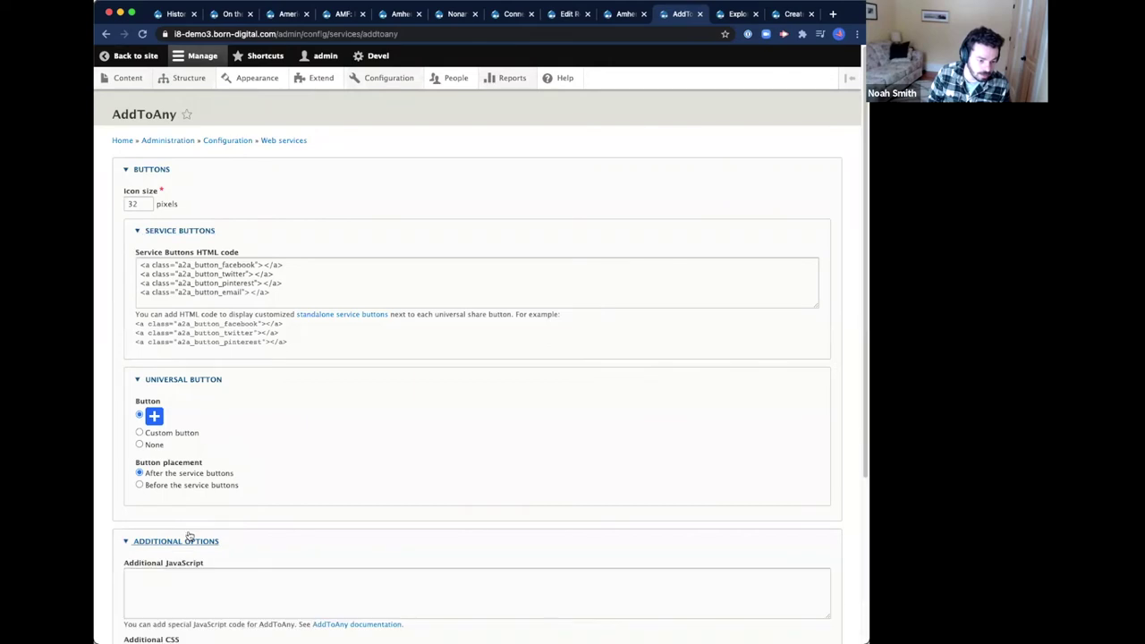
scroll(187, 557, "down", 2)
scroll(164, 597, "down", 3)
left_click(157, 555)
scroll(224, 550, "down", 1)
scroll(224, 550, "down", 4)
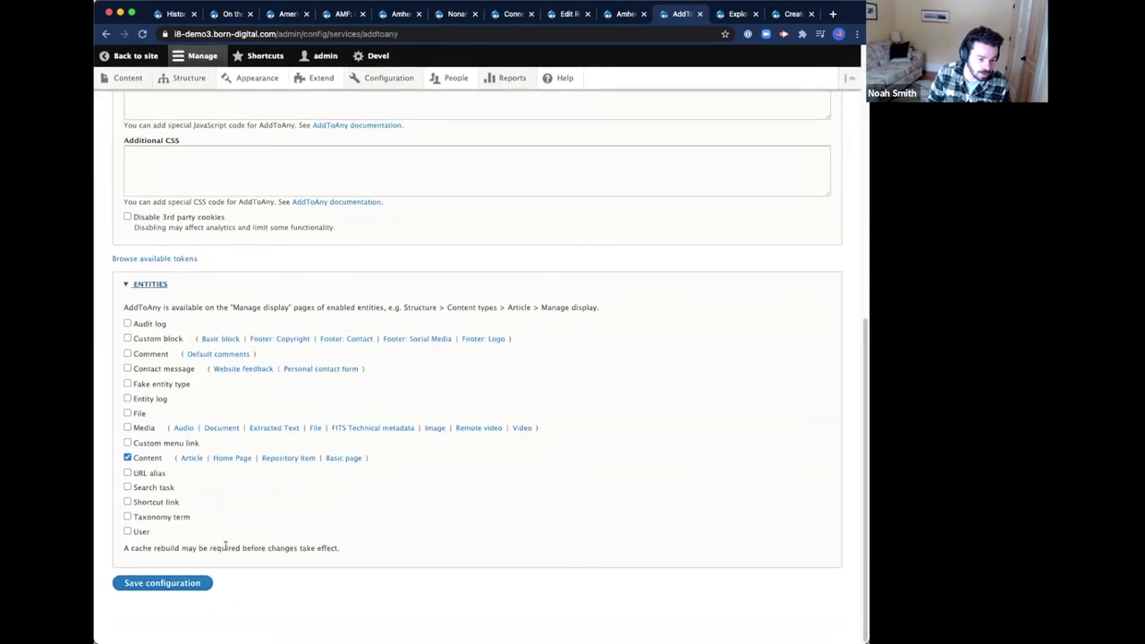
scroll(304, 488, "up", 5)
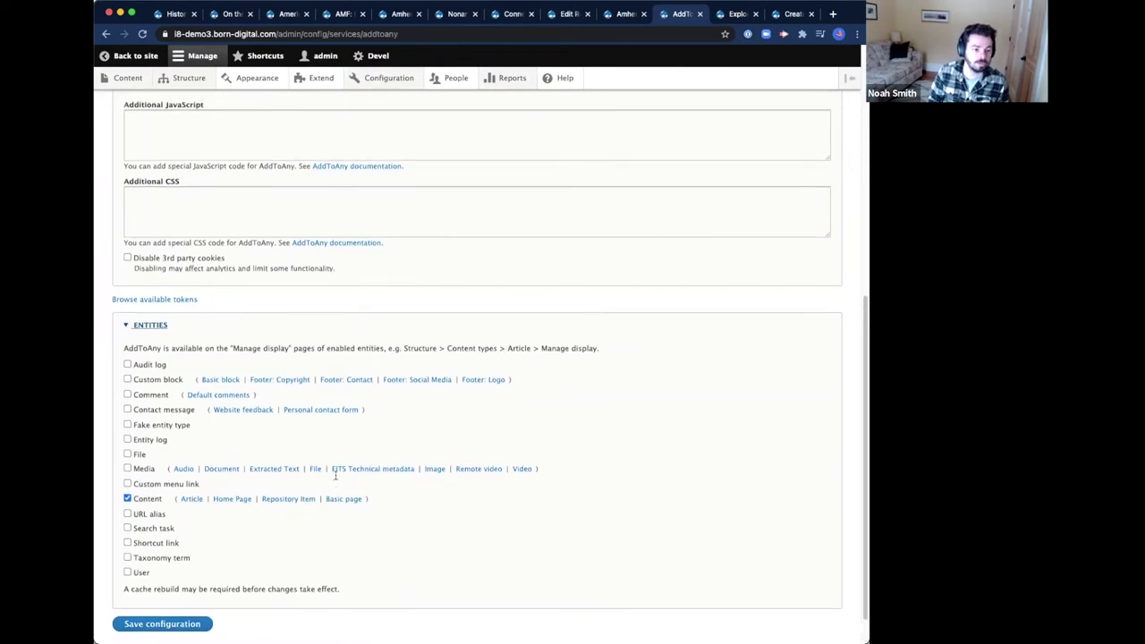
scroll(354, 470, "up", 4)
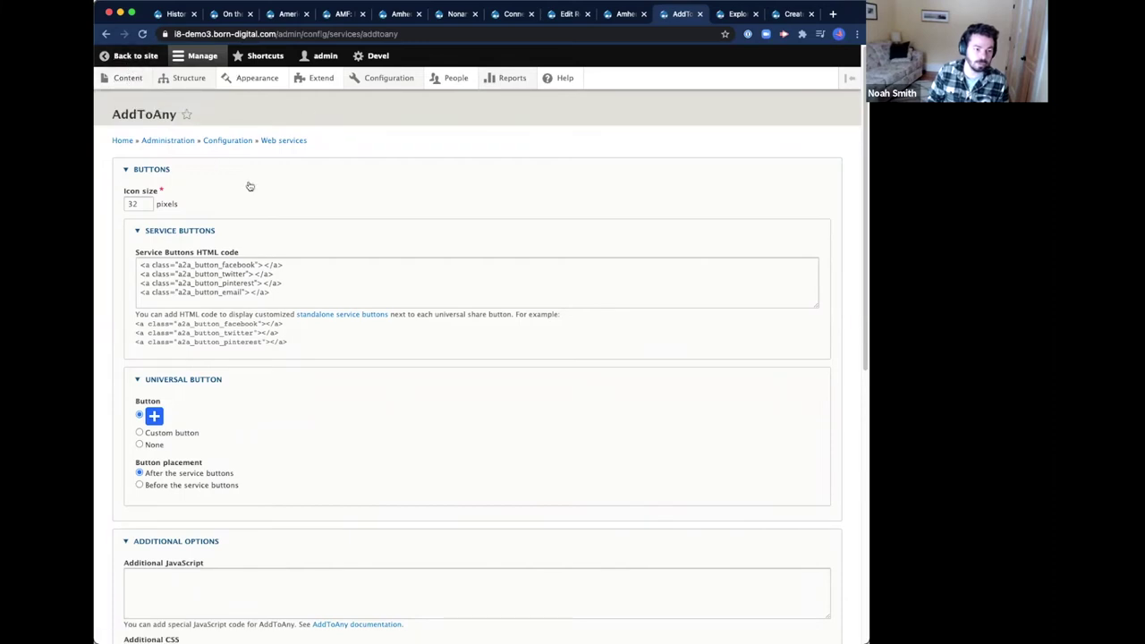
Step: Return to the site's Sample Collection and open the item "On the Tides at Malta (Book)"
left_click(132, 56)
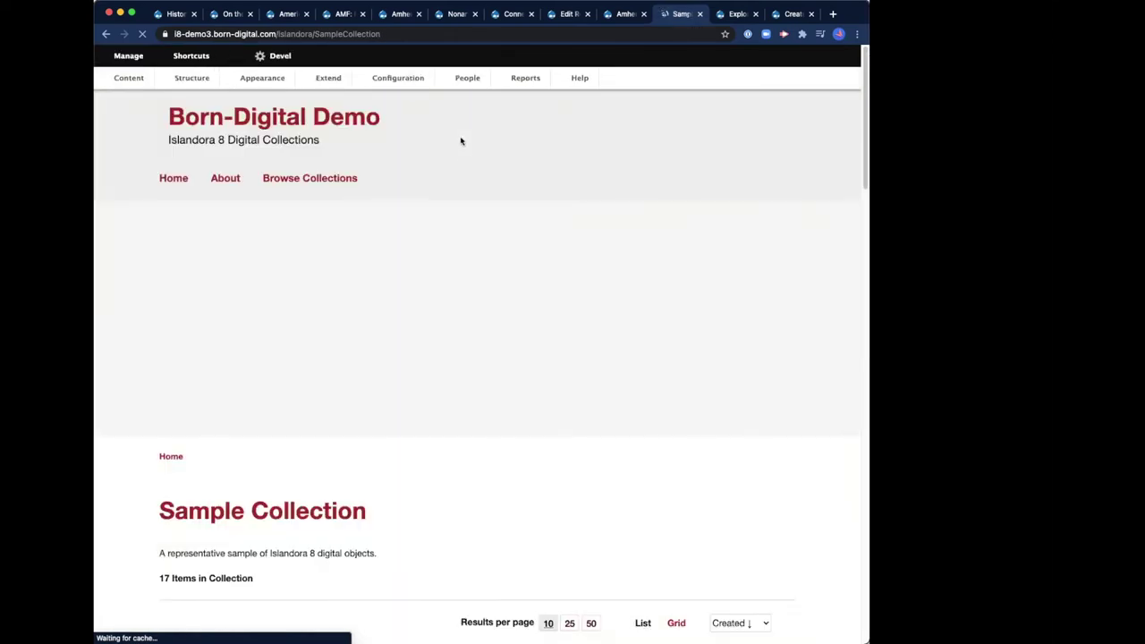
scroll(573, 217, "down", 5)
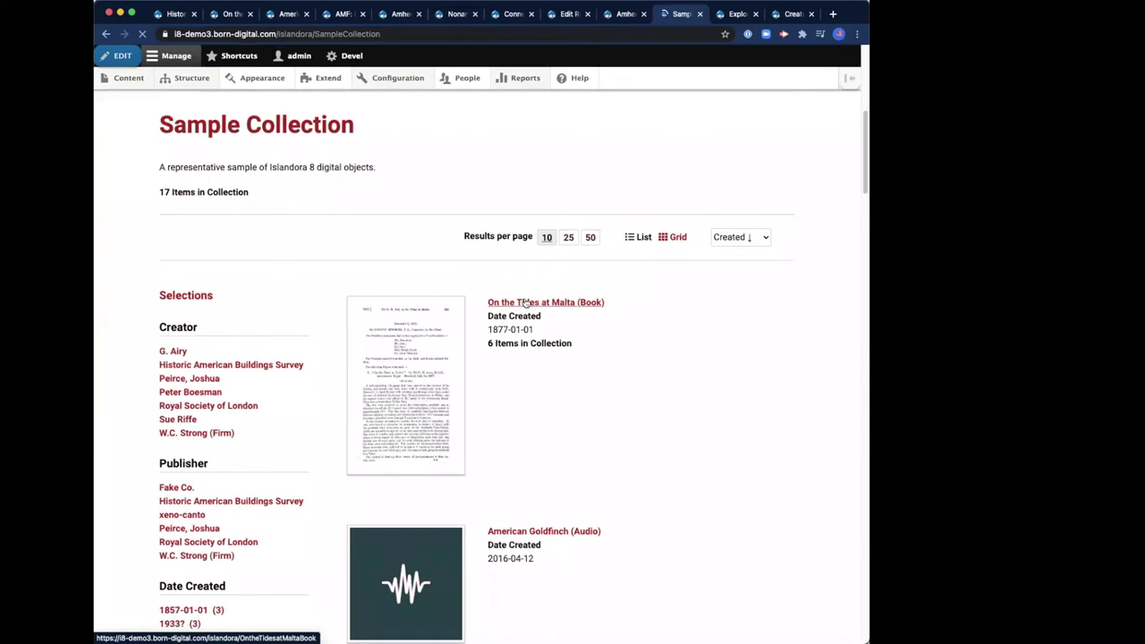
left_click(526, 303)
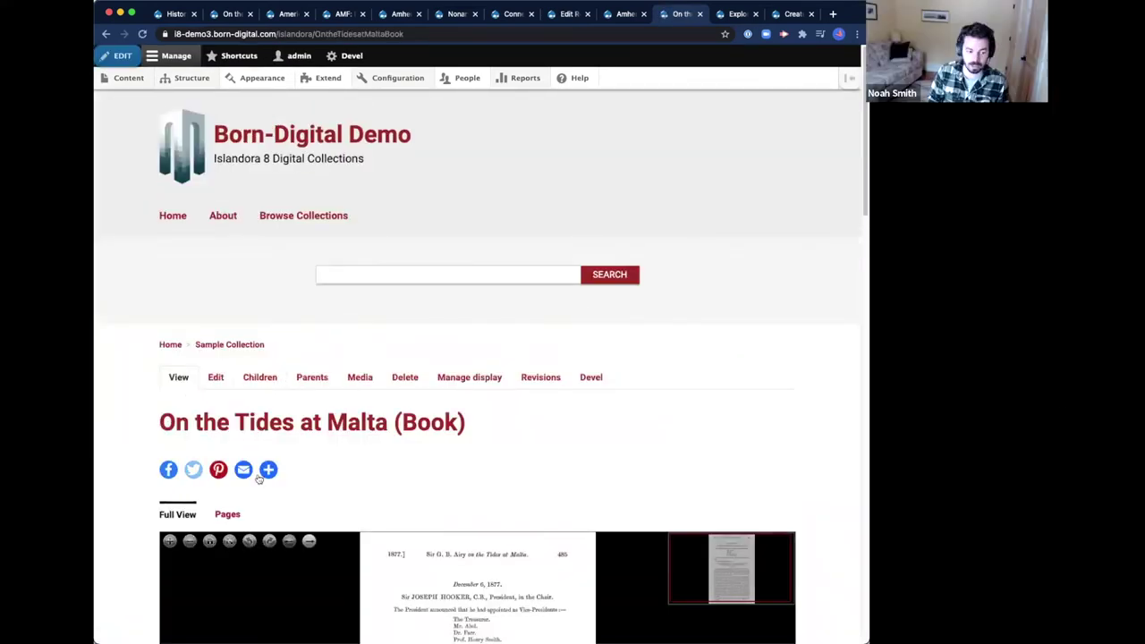
Step: Examine the book item's share buttons, page viewer, item description and the page footer
scroll(606, 448, "down", 5)
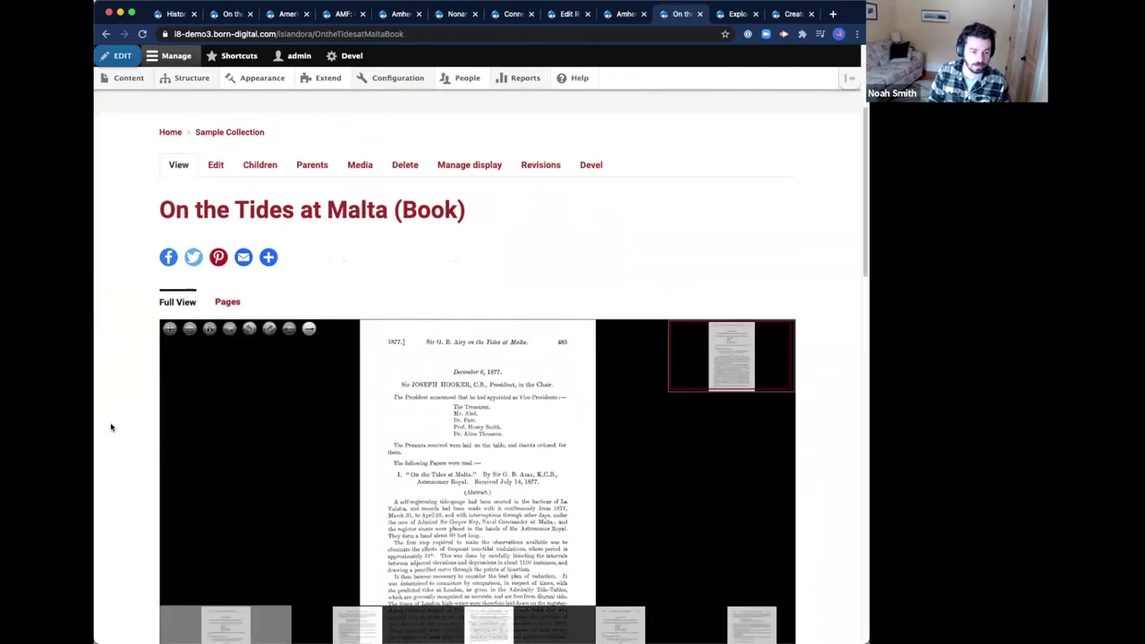
scroll(111, 430, "down", 6)
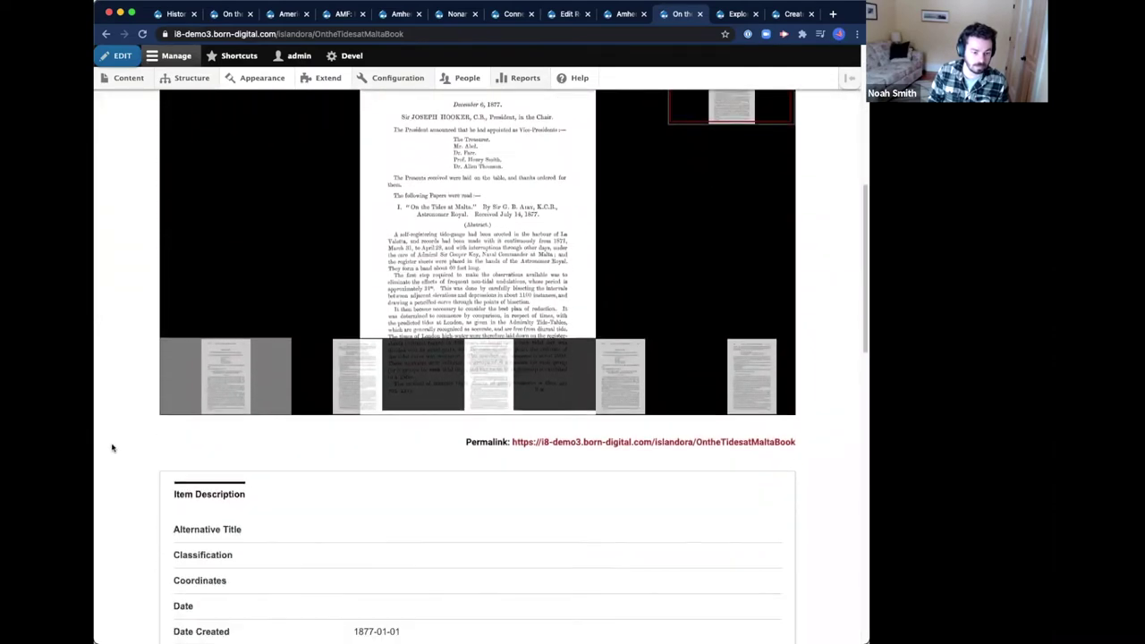
scroll(112, 447, "down", 20)
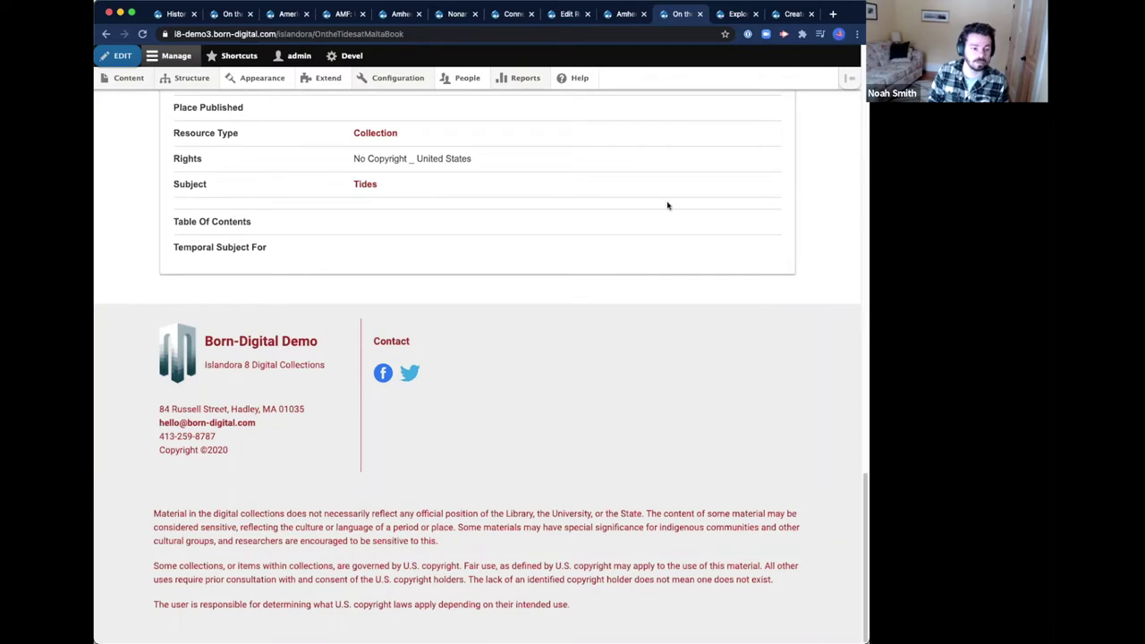
scroll(742, 321, "up", 1)
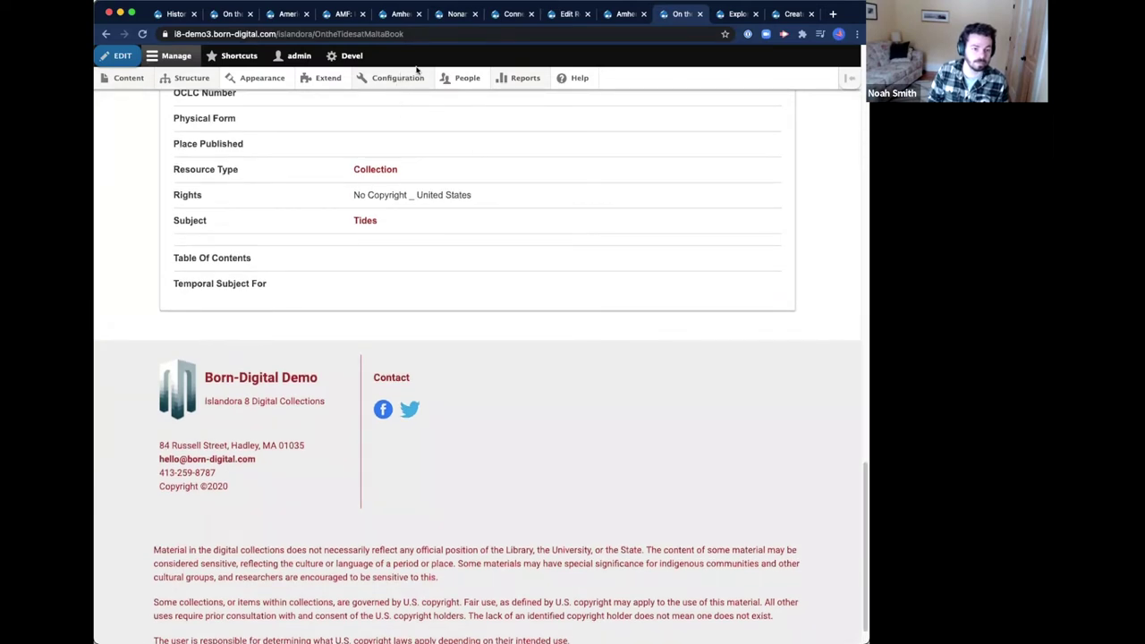
mouse_move(414, 90)
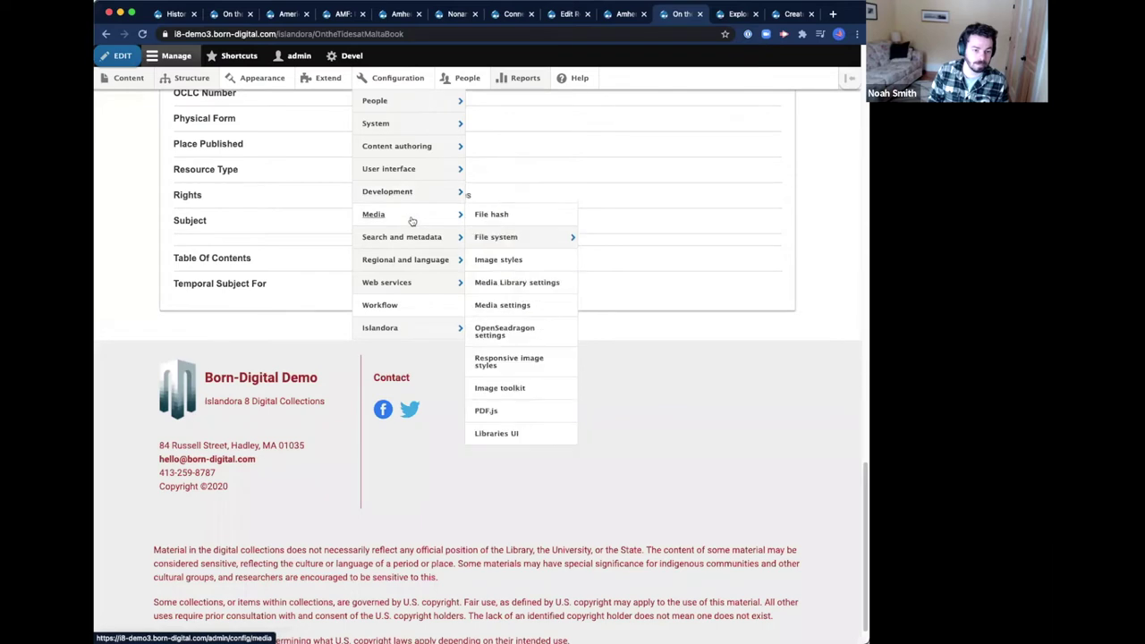
mouse_move(428, 284)
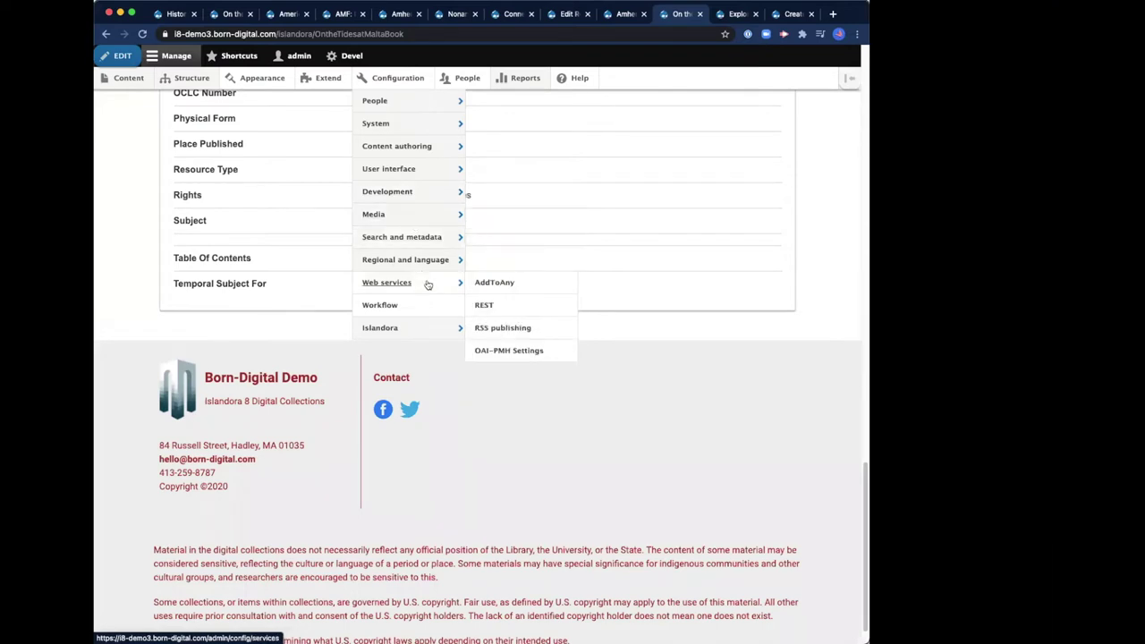
mouse_move(179, 78)
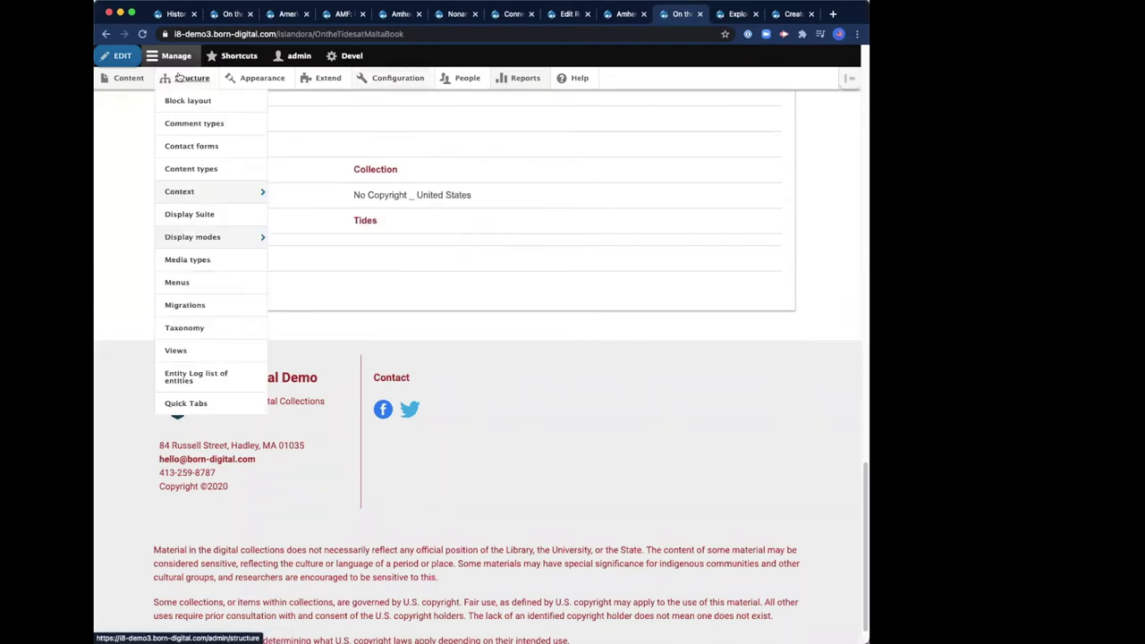
Step: Open the appearance settings of the default Islandora subtheme and examine its layout, color scheme and remaining collapsed sections
left_click(262, 77)
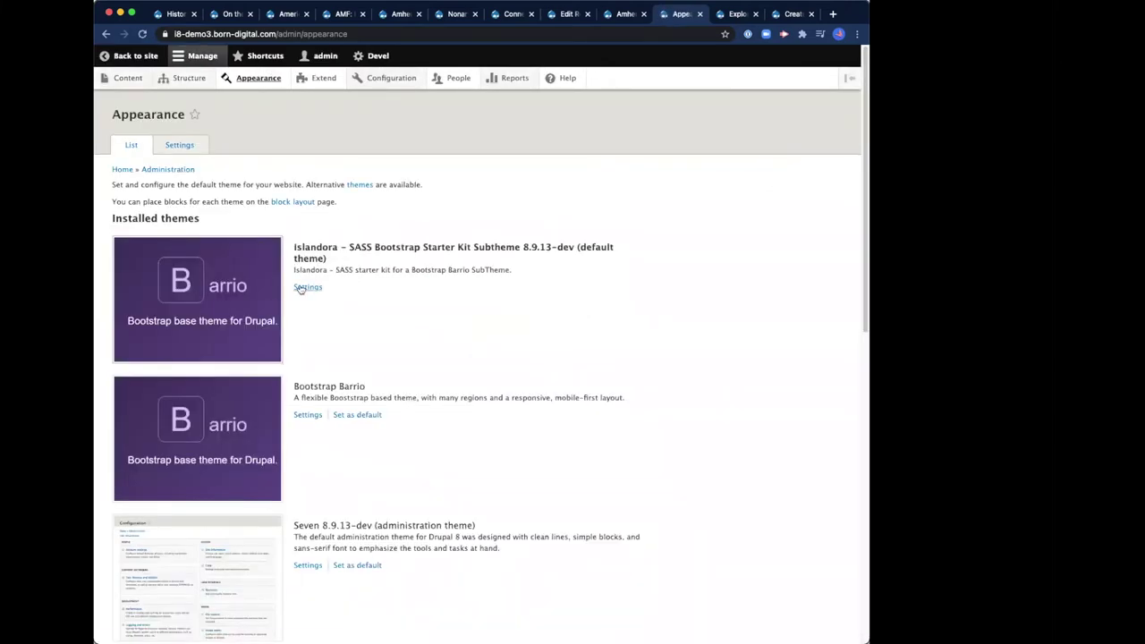
left_click(300, 288)
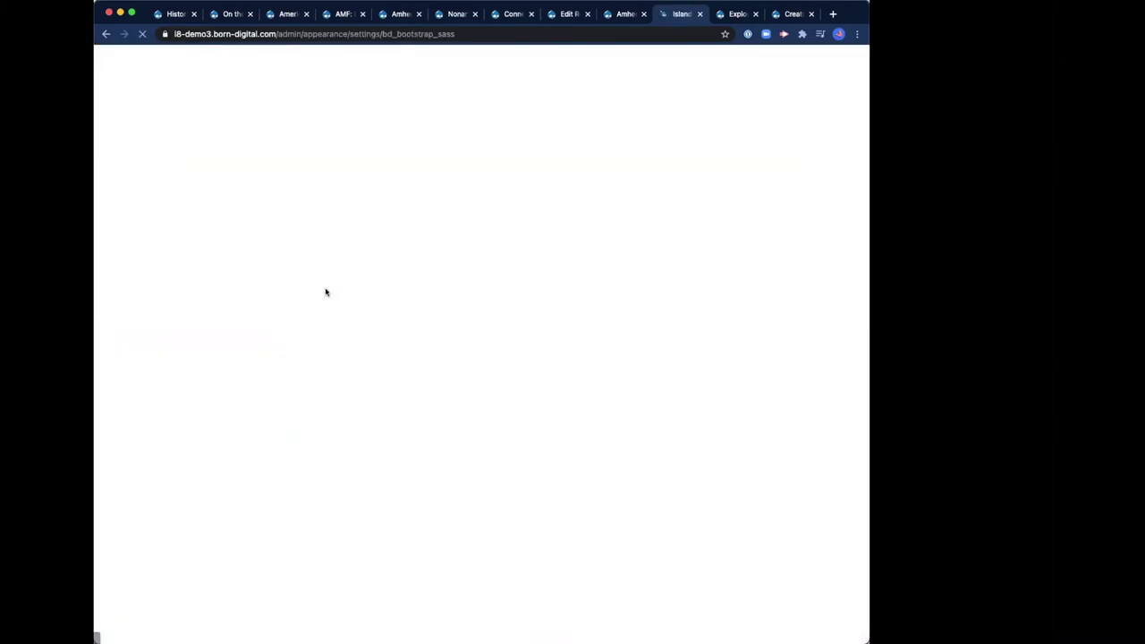
scroll(397, 296, "down", 1)
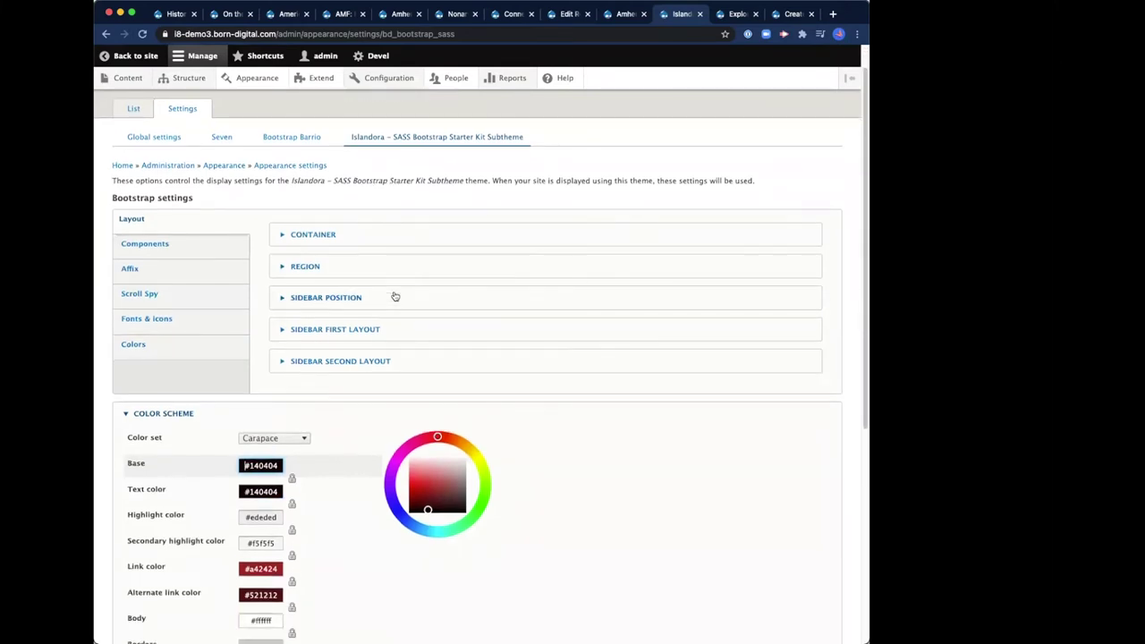
scroll(395, 296, "down", 5)
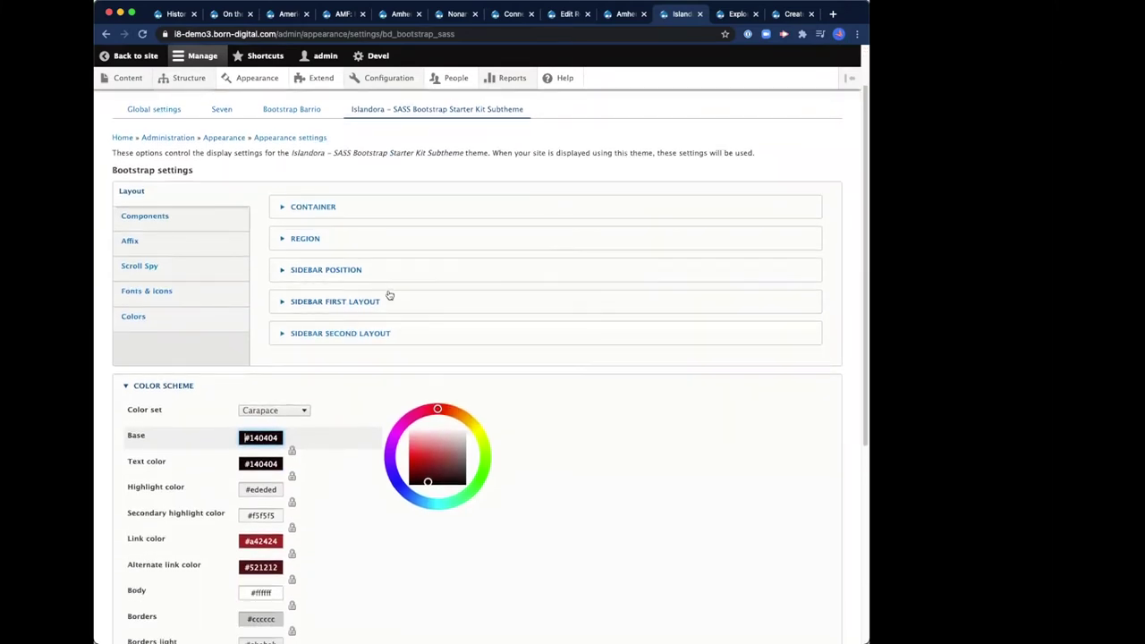
scroll(390, 293, "down", 1)
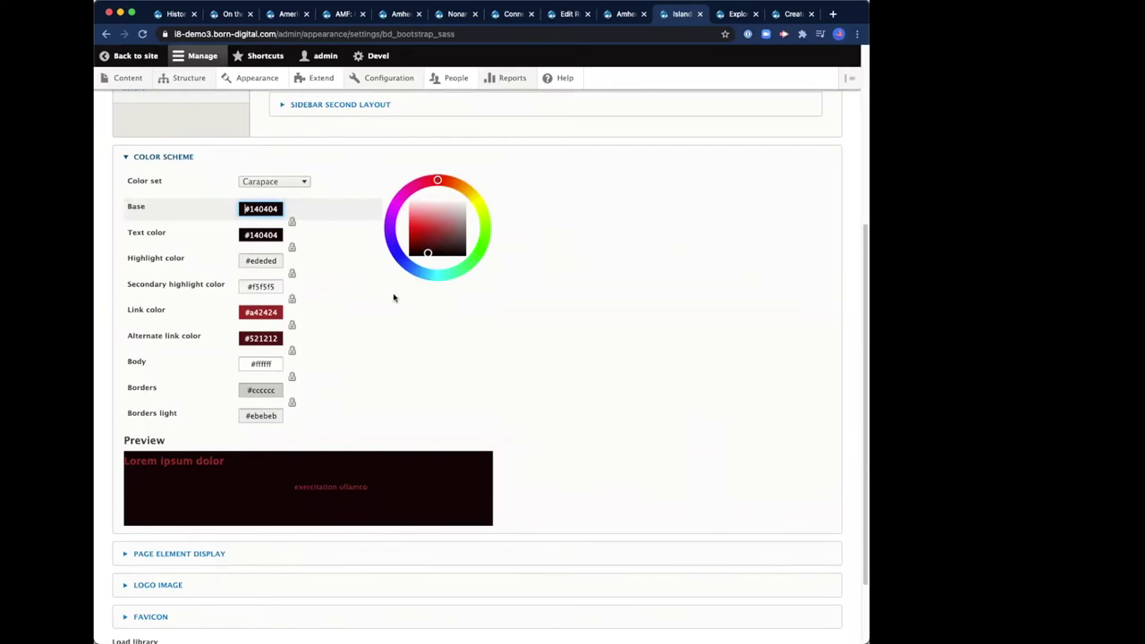
scroll(381, 301, "down", 2)
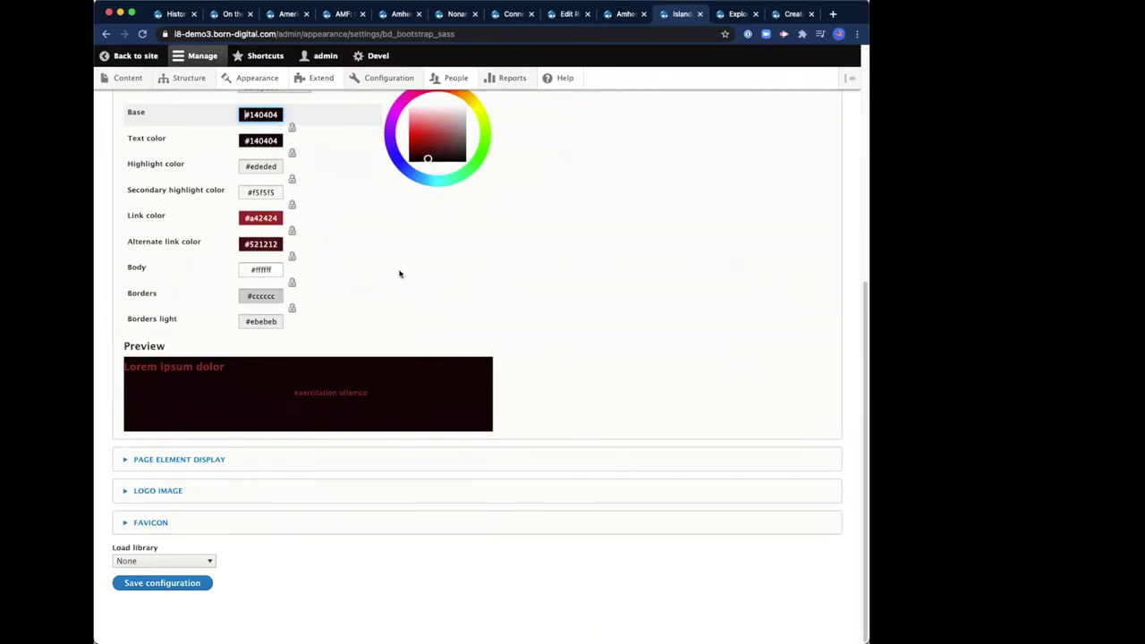
scroll(400, 274, "up", 1)
scroll(399, 275, "up", 2)
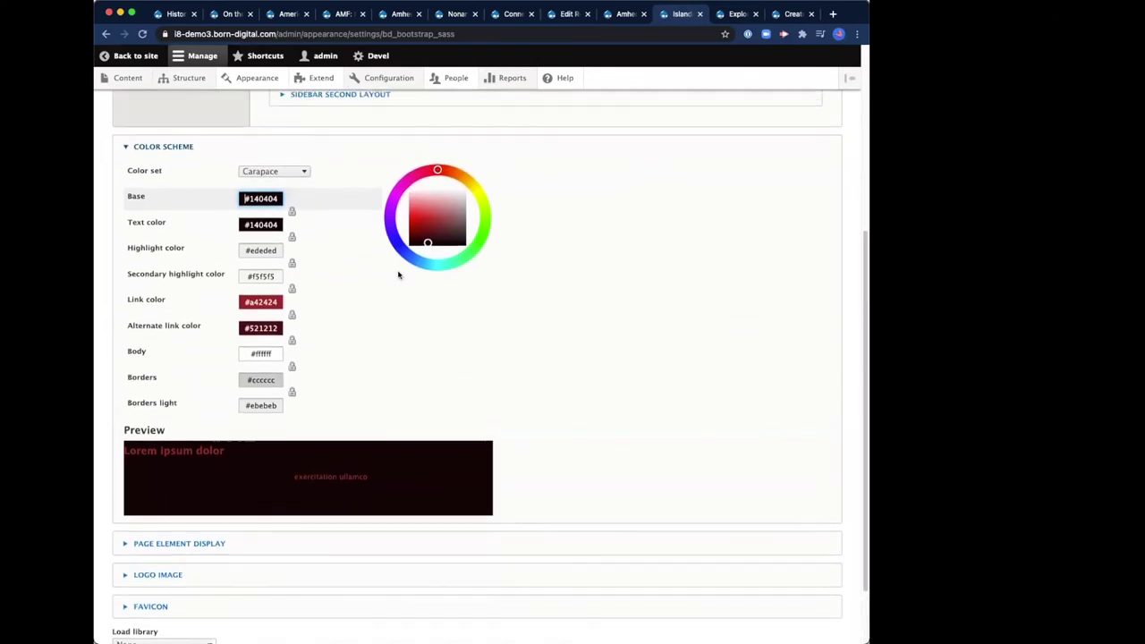
scroll(357, 268, "up", 6)
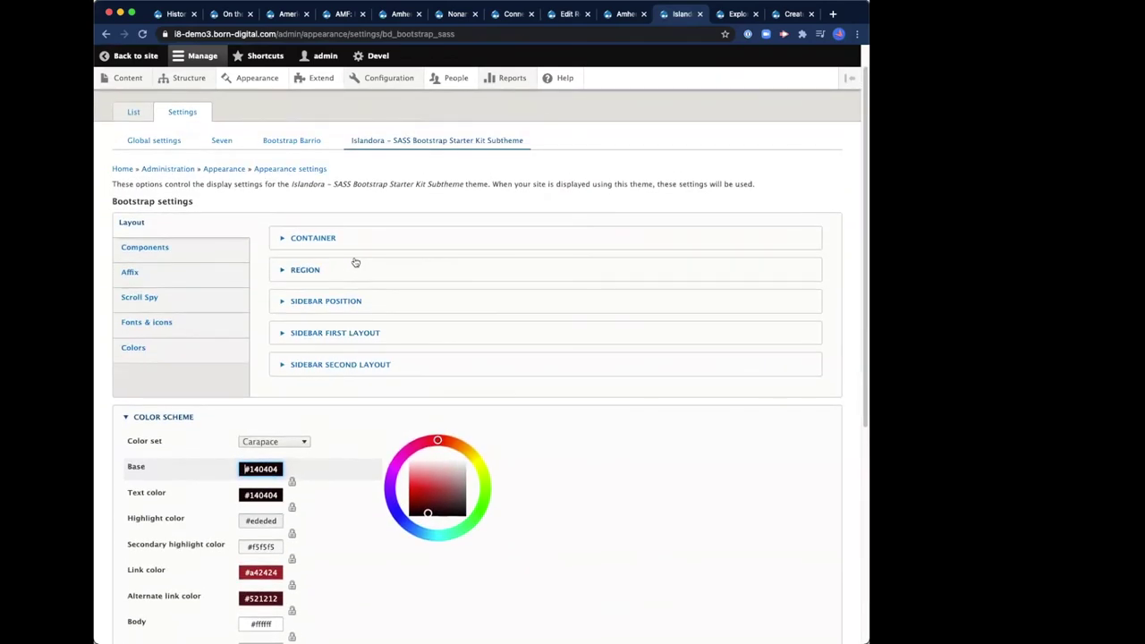
scroll(366, 287, "down", 6)
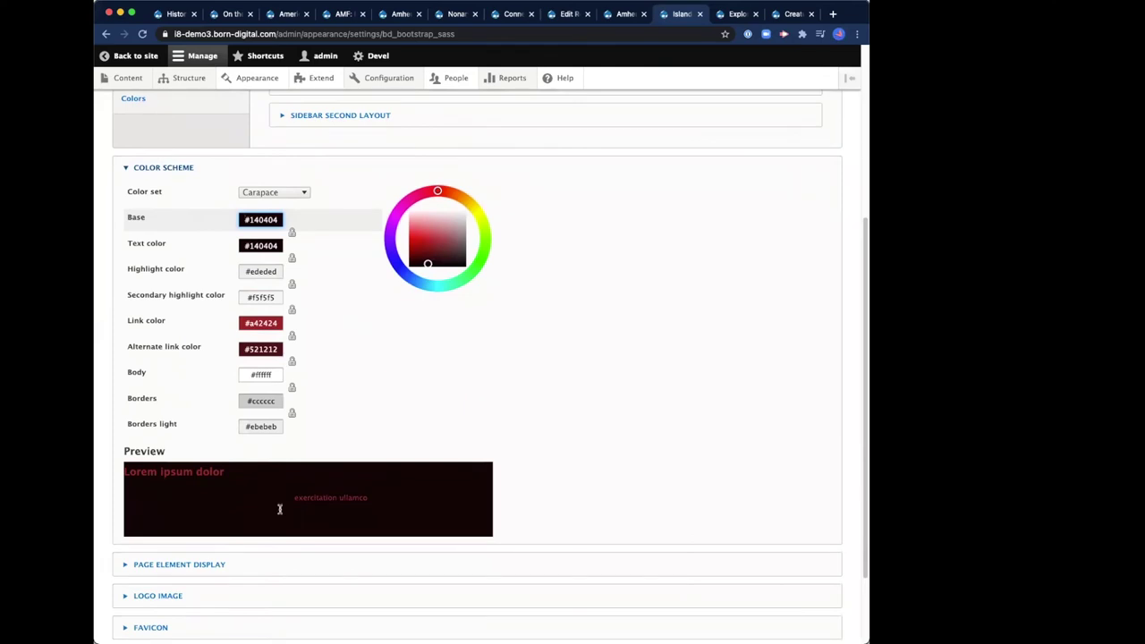
scroll(304, 507, "down", 1)
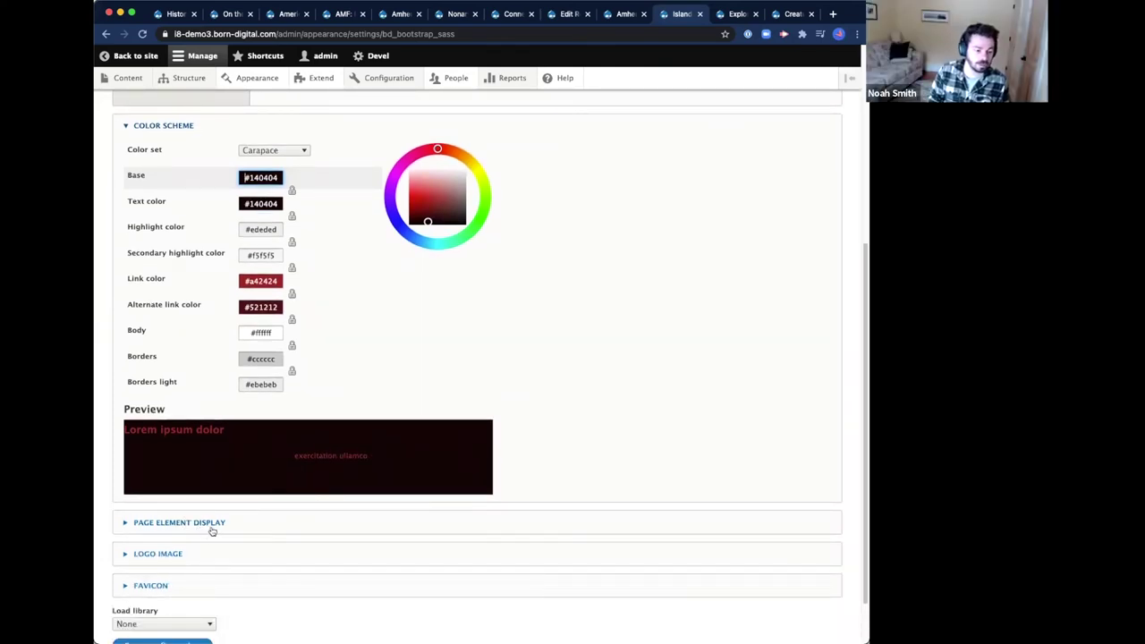
scroll(595, 288, "up", 8)
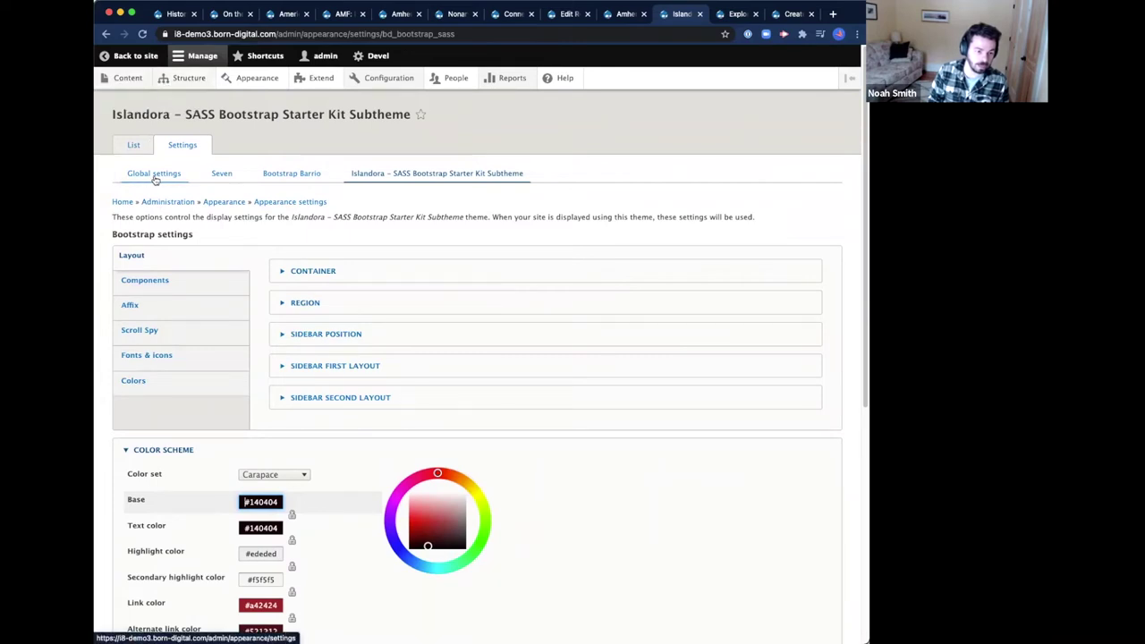
Step: Return to the site's home page and open the Ignore settings under configuration synchronization
left_click(122, 202)
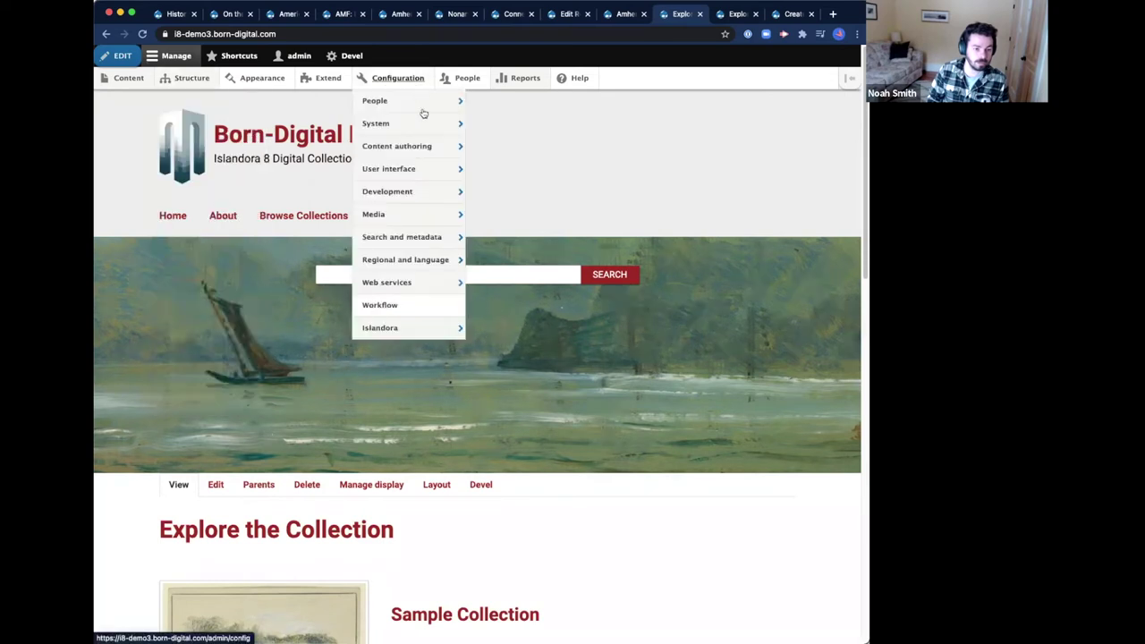
mouse_move(420, 122)
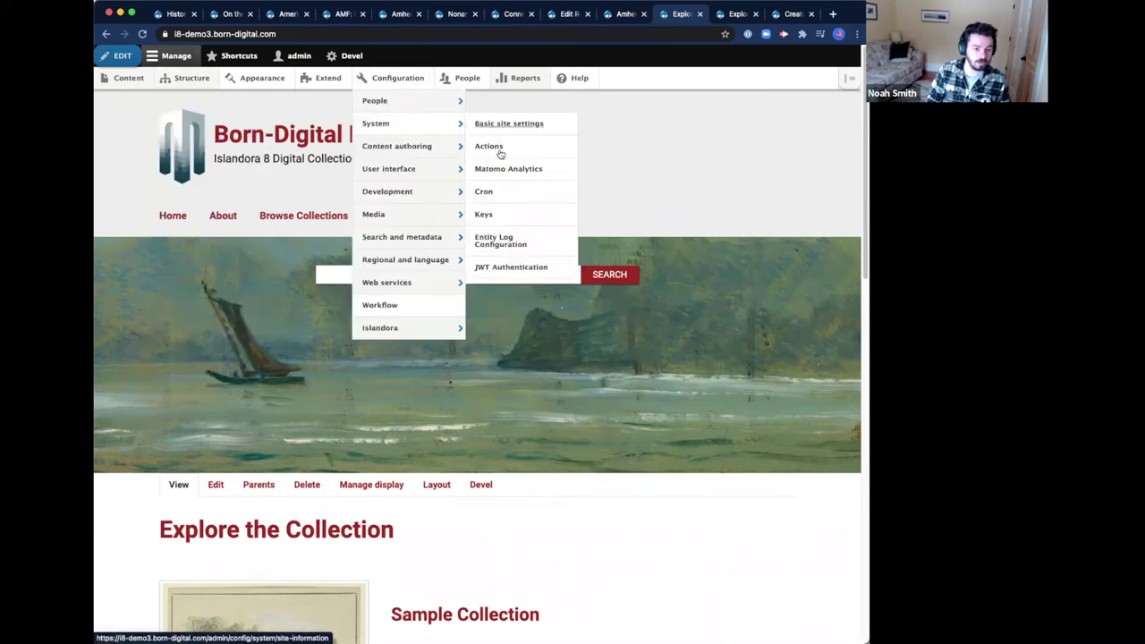
mouse_move(450, 193)
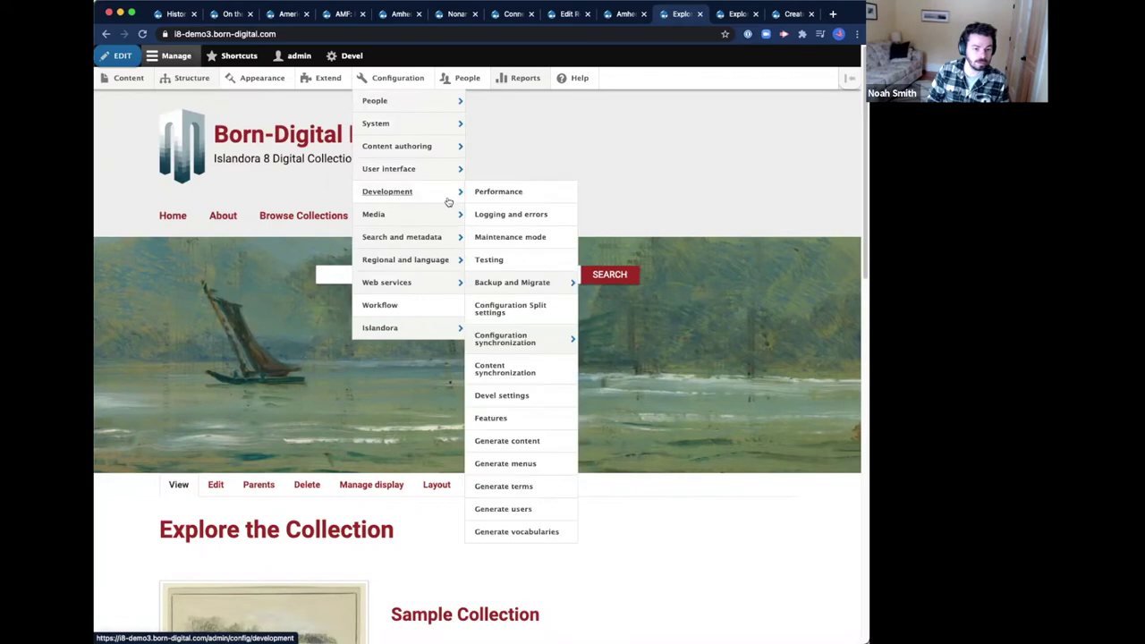
left_click(508, 342)
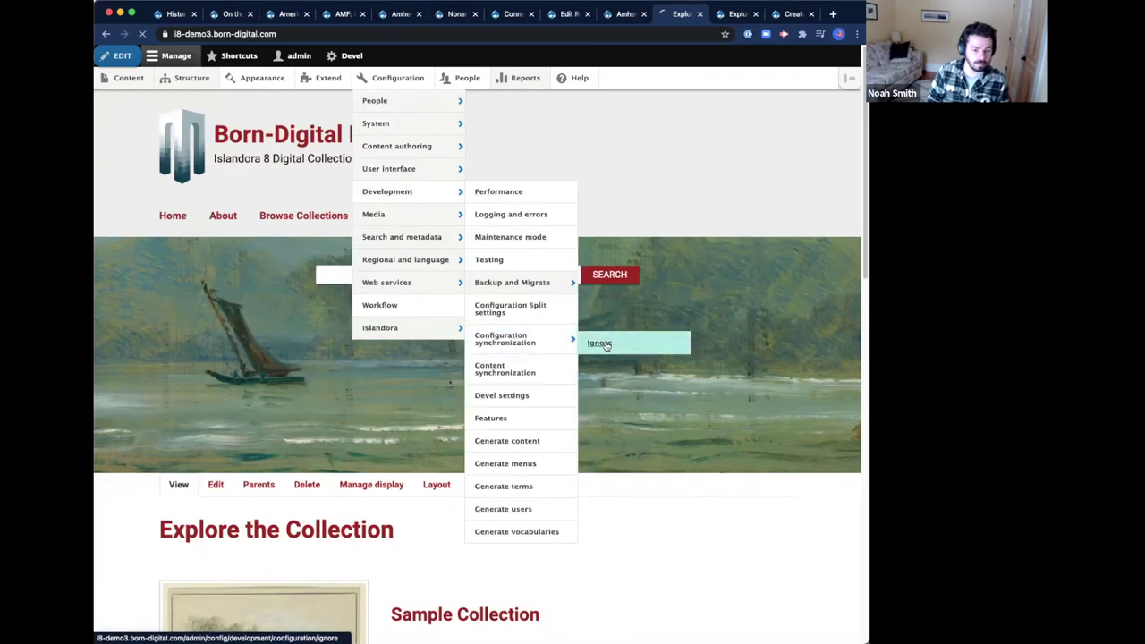
left_click(652, 343)
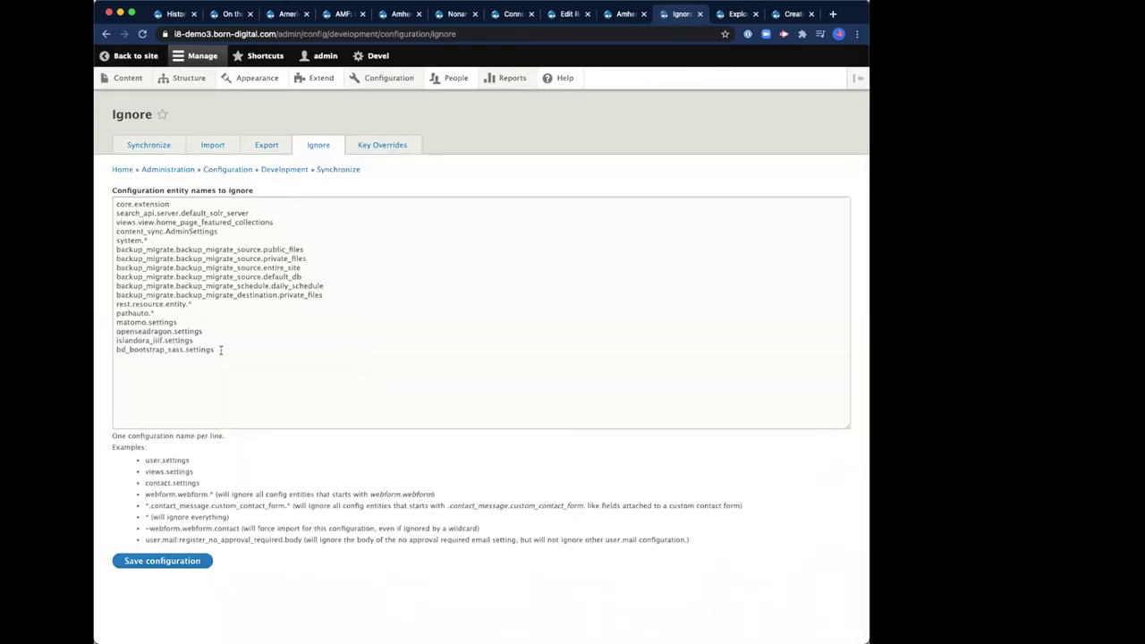
Step: Highlight the bd_bootstrap_sass.settings entry in the list of configuration entity names to ignore
left_click_drag(220, 350, 108, 352)
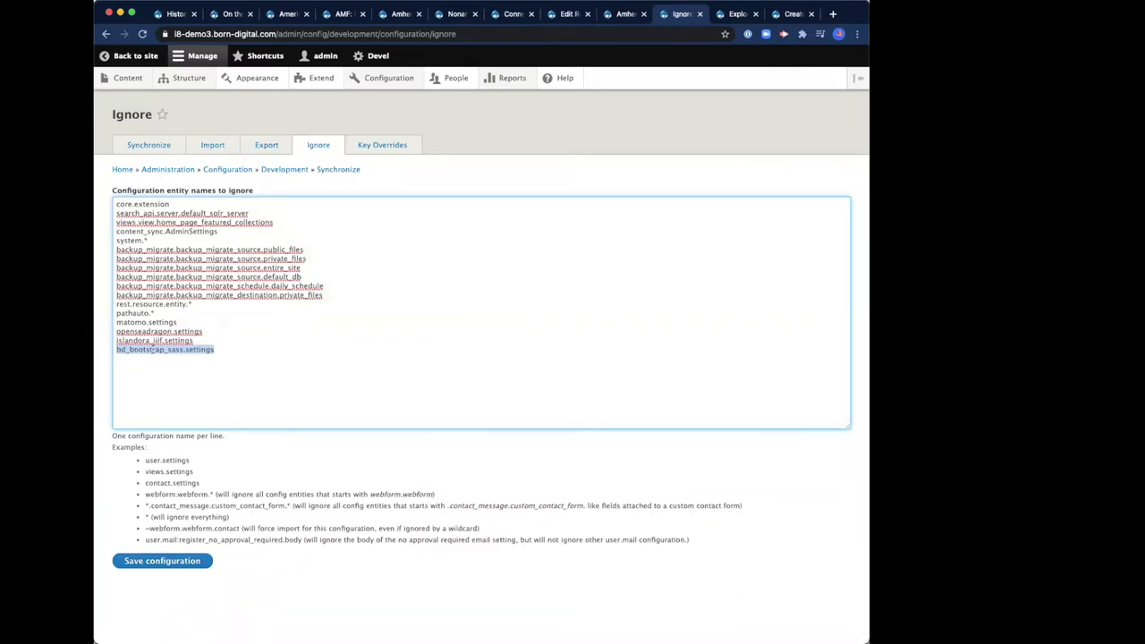
left_click(204, 351)
left_click_drag(224, 350, 111, 351)
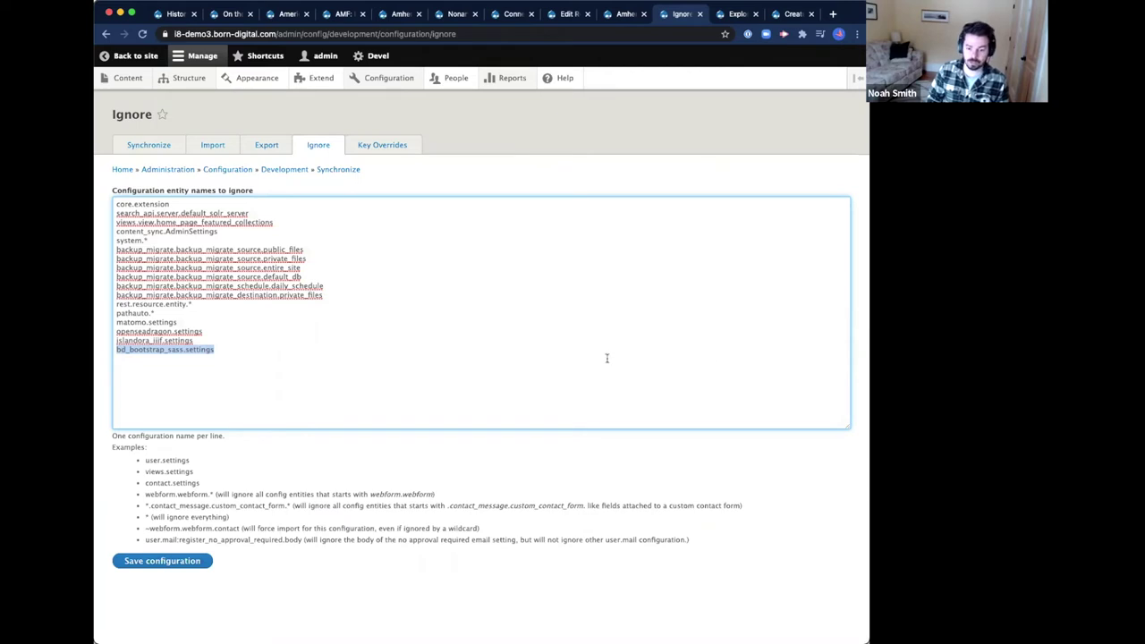
left_click(219, 350)
left_click_drag(215, 349, 117, 350)
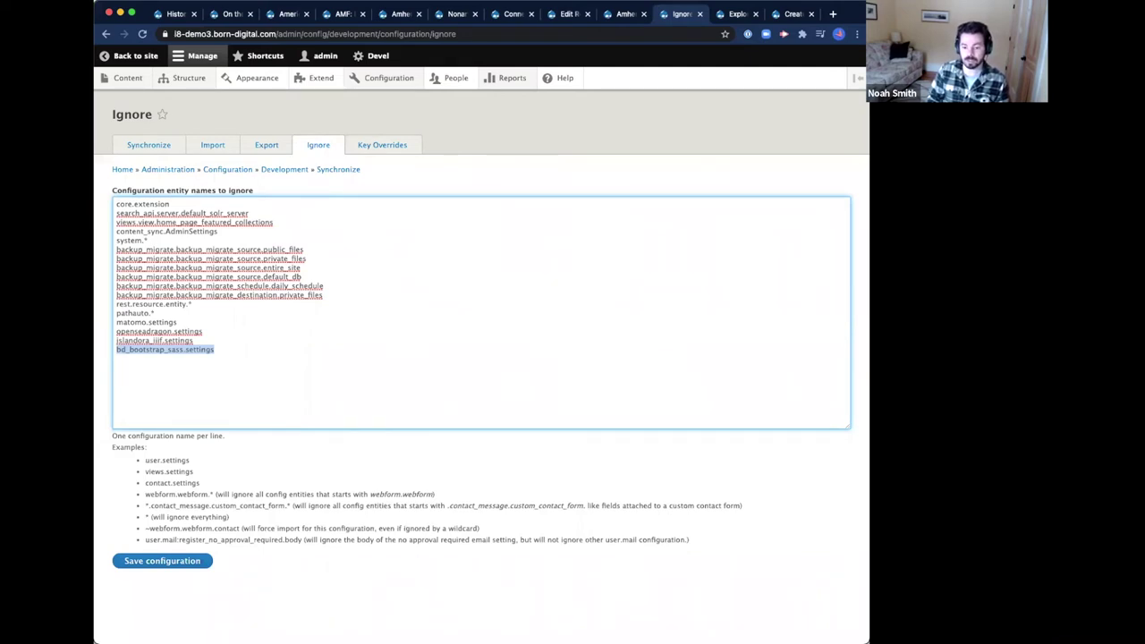
Step: Examine the other ignored configuration entries, highlighting the list from bd_bootstrap_sass.settings up to the search_api.server entry
key("super+Tab")
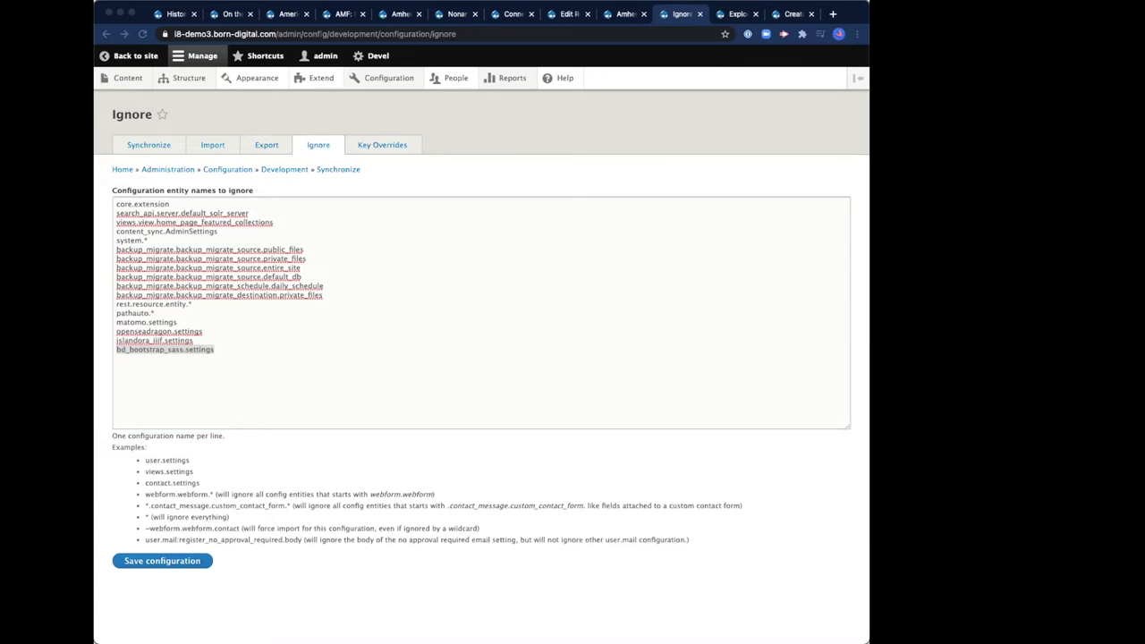
left_click(597, 159)
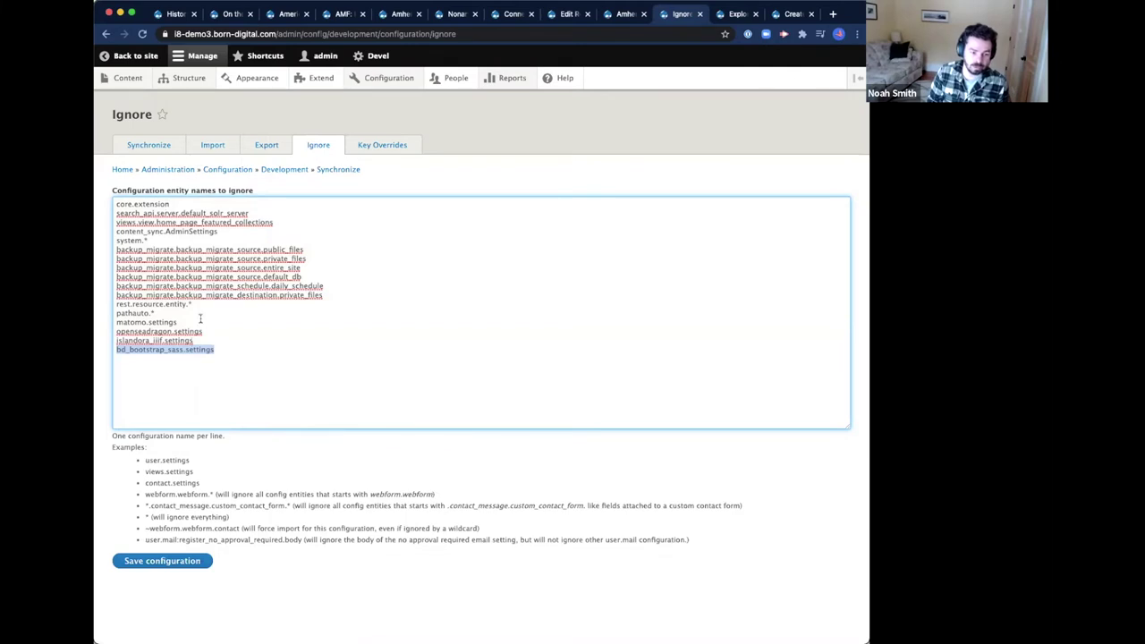
left_click(248, 323)
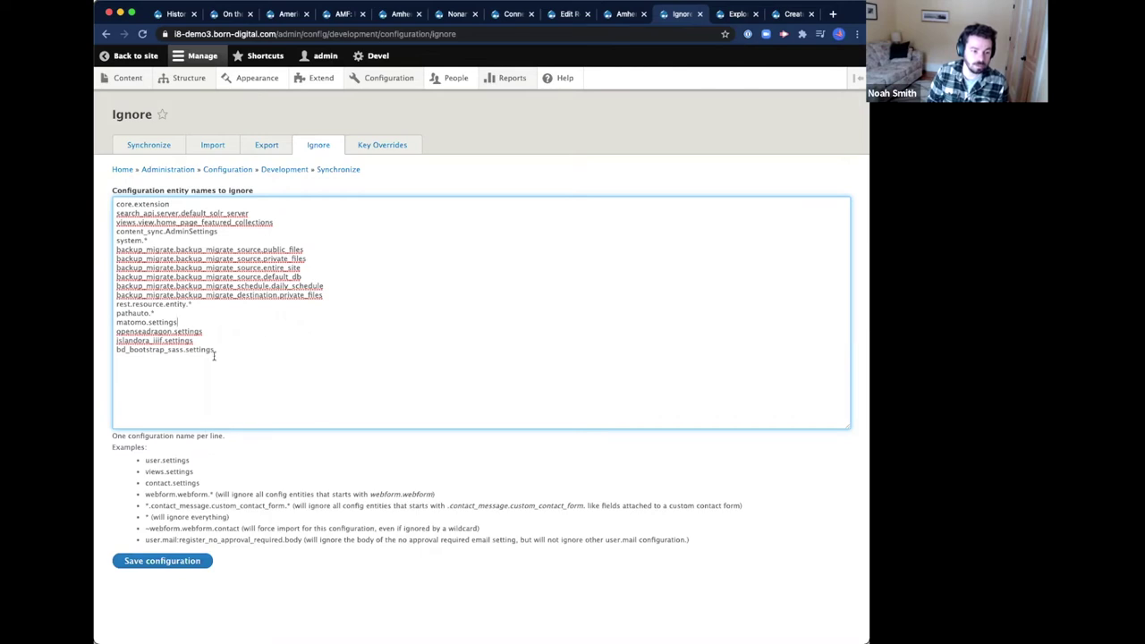
left_click_drag(215, 350, 153, 213)
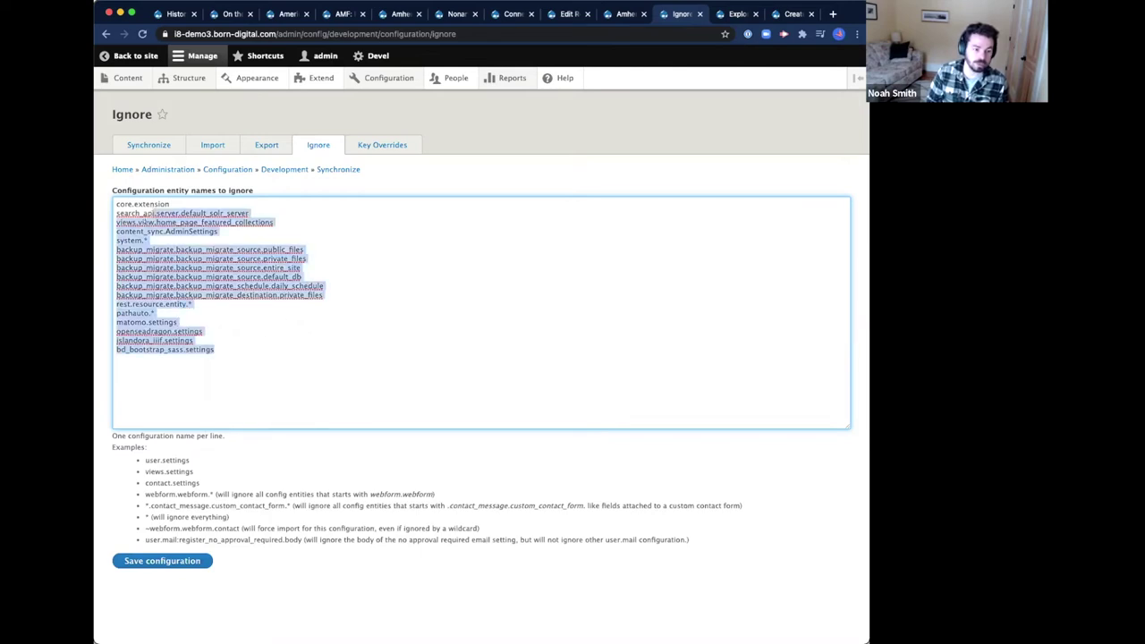
left_click(155, 222)
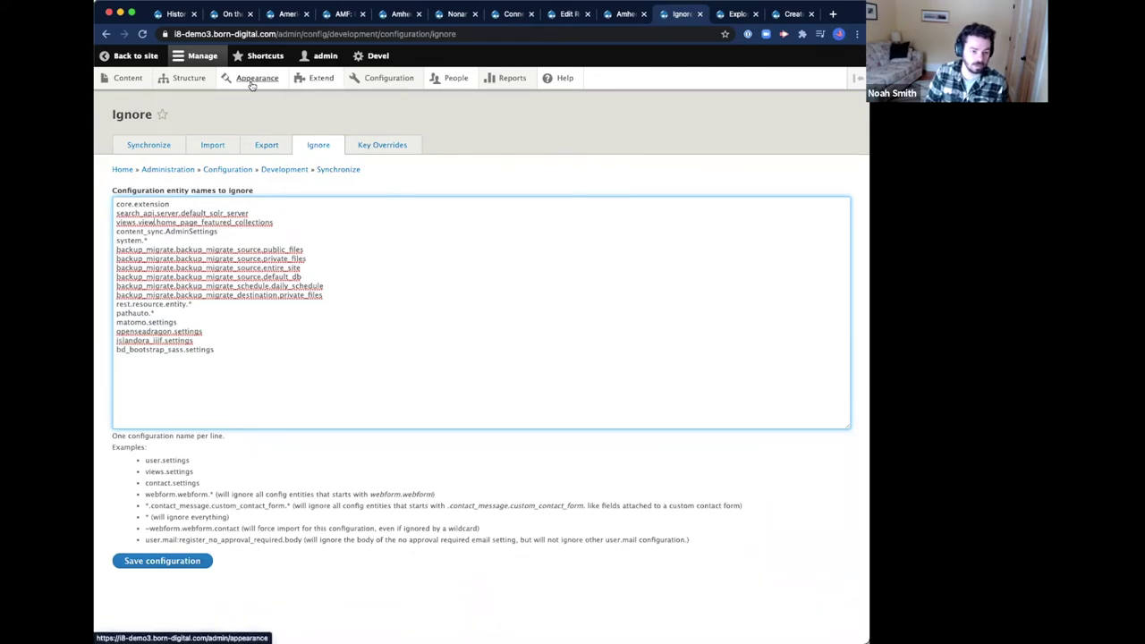
Step: Go back to the site's home page and look over its header, search banner and collection listings
mouse_move(369, 89)
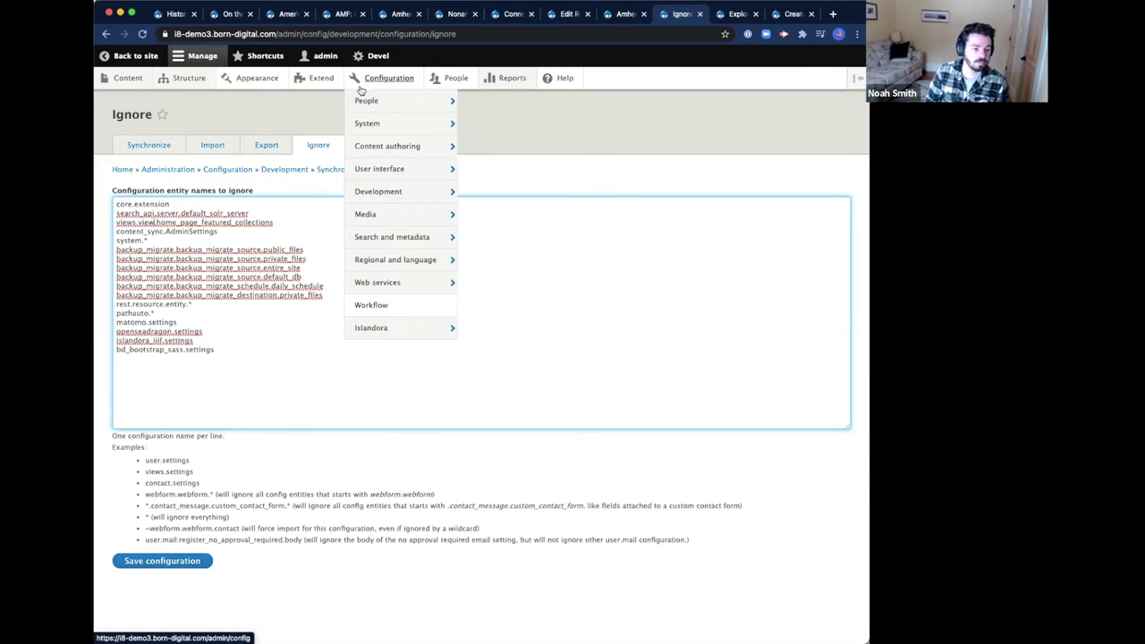
left_click(107, 35)
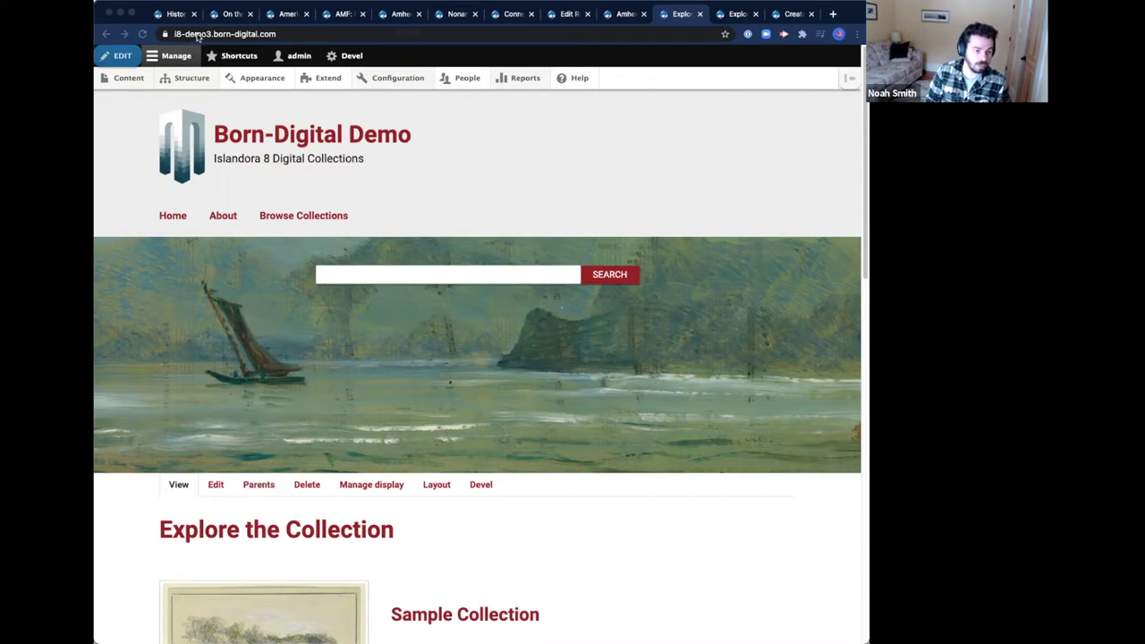
left_click(636, 117)
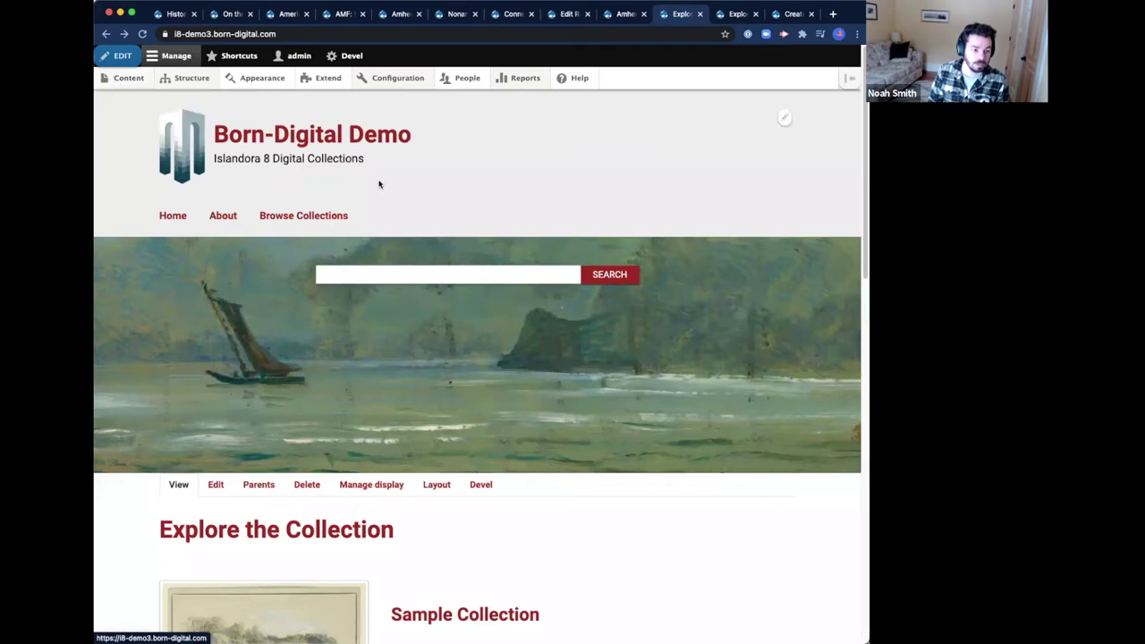
scroll(384, 186, "down", 3)
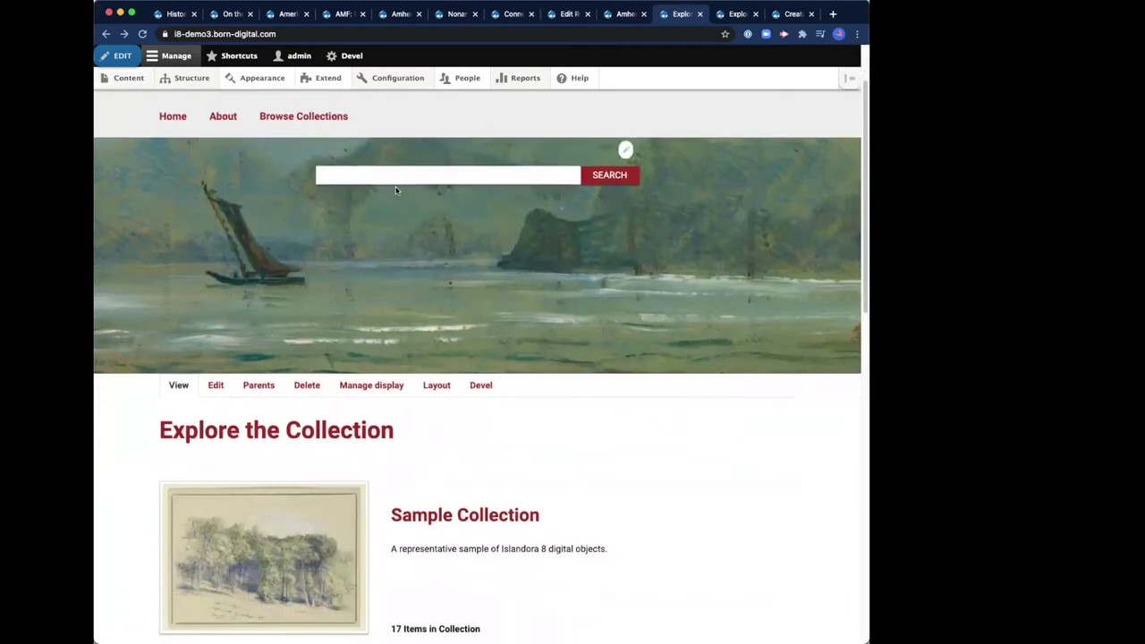
scroll(396, 189, "down", 10)
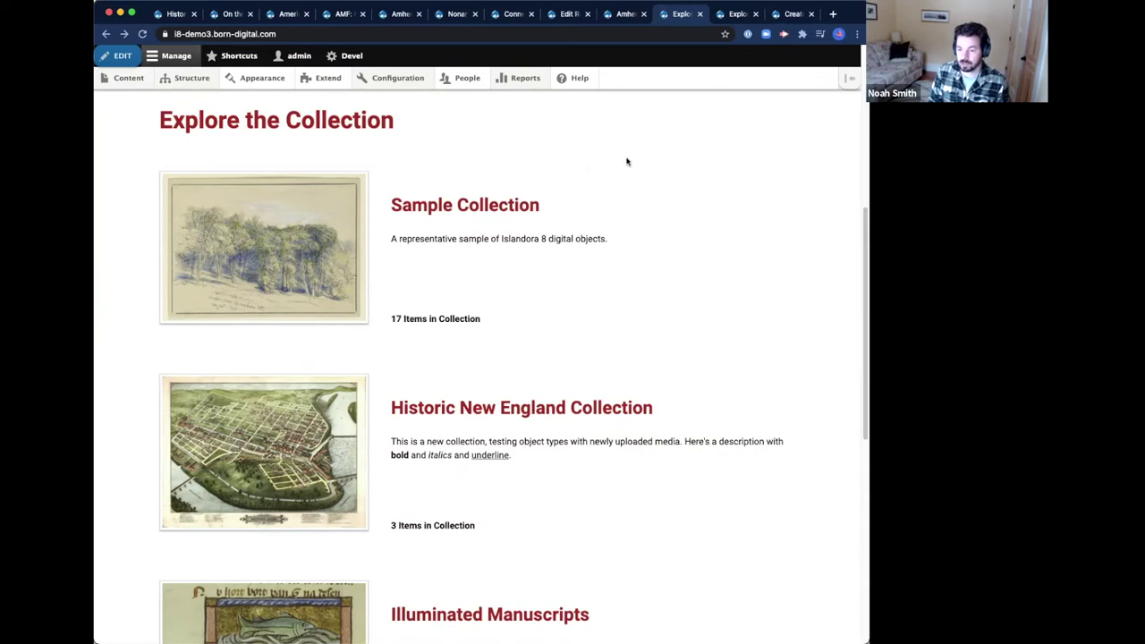
scroll(555, 171, "up", 5)
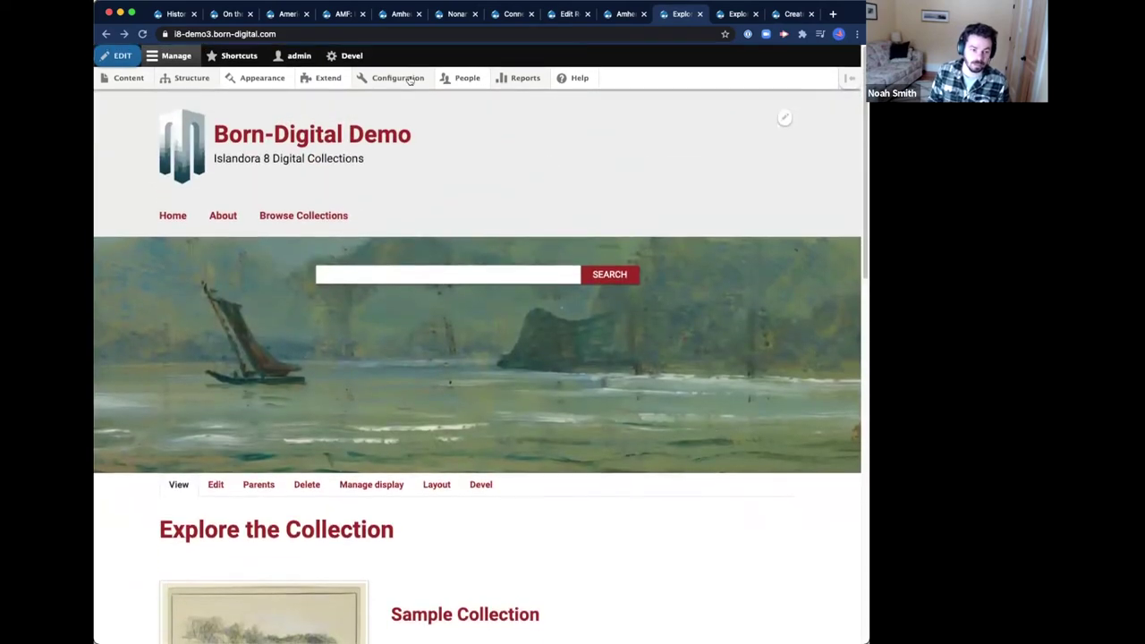
Step: Open the media file system settings and examine the file paths and default download method
mouse_move(410, 80)
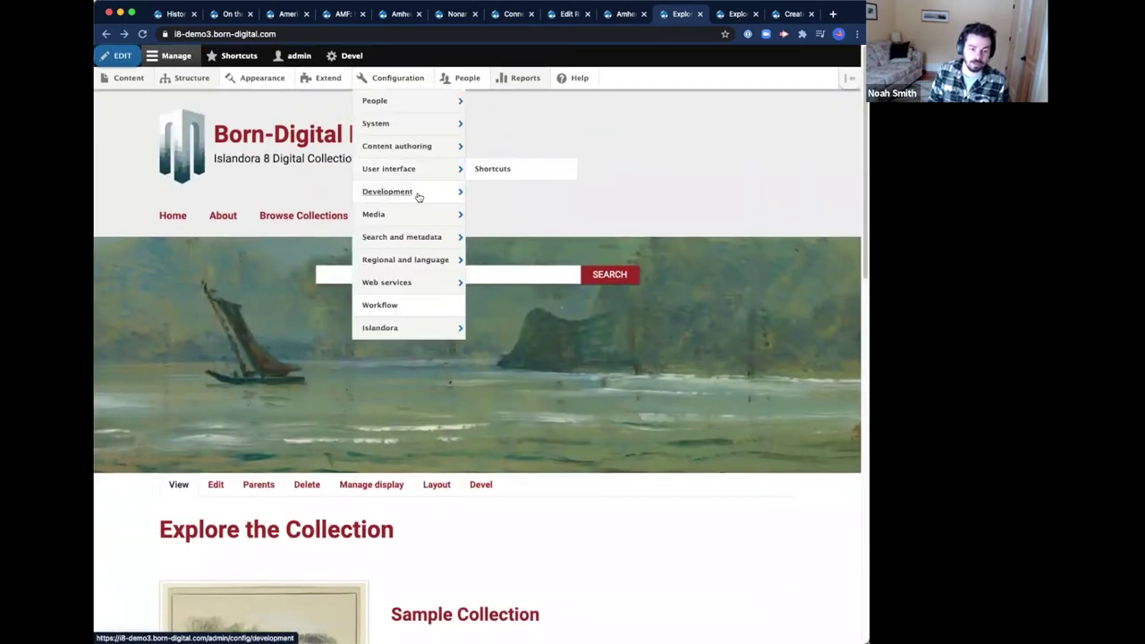
mouse_move(418, 196)
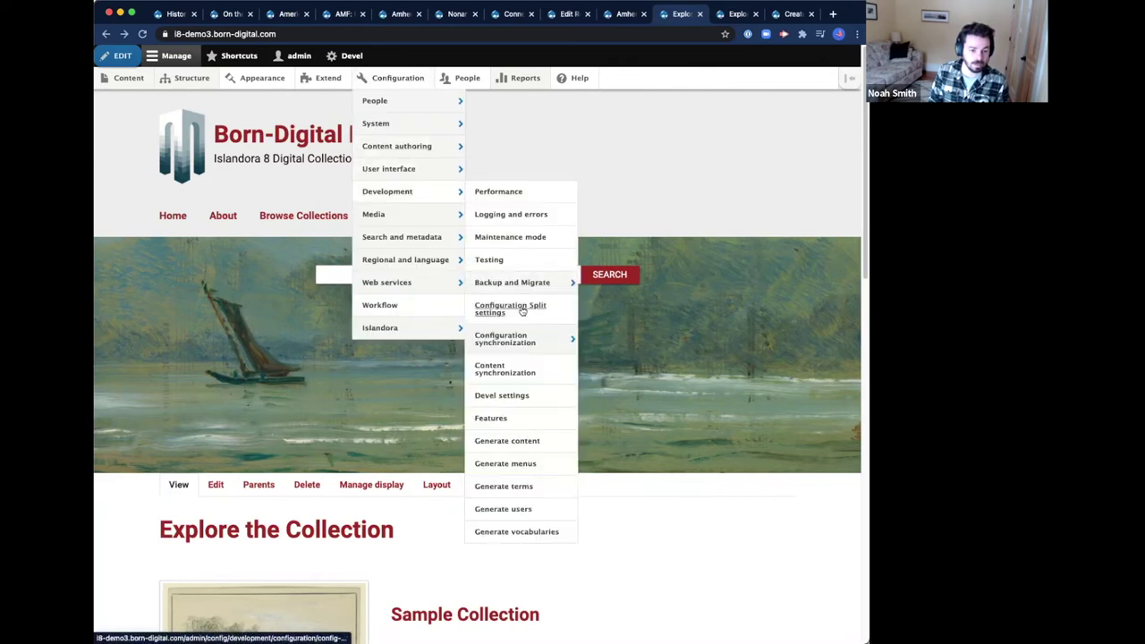
mouse_move(429, 220)
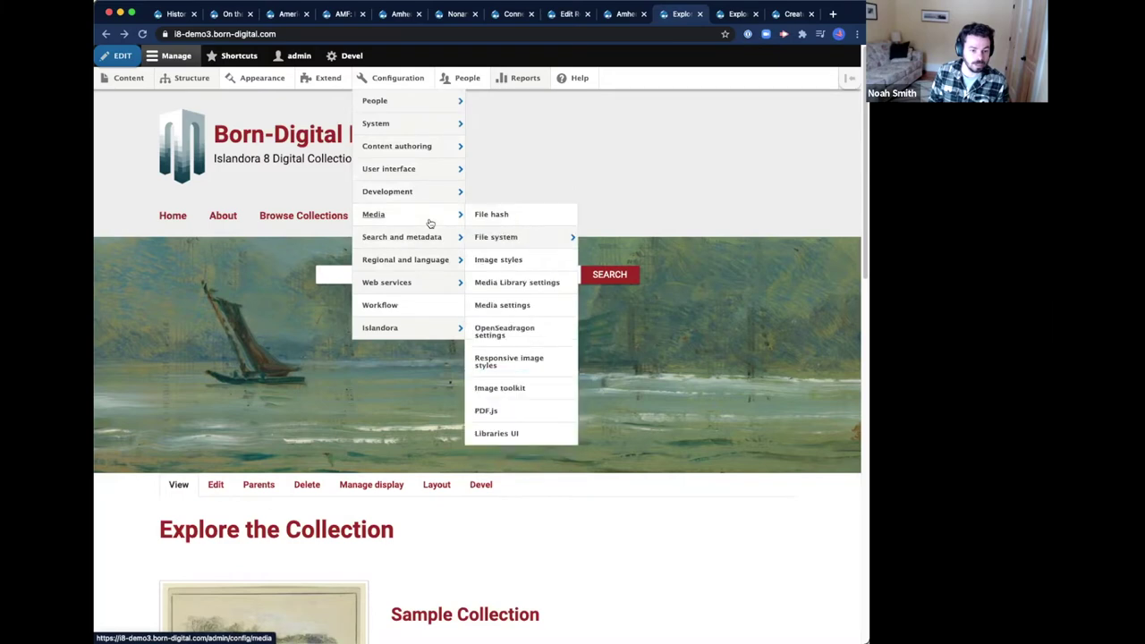
left_click(496, 243)
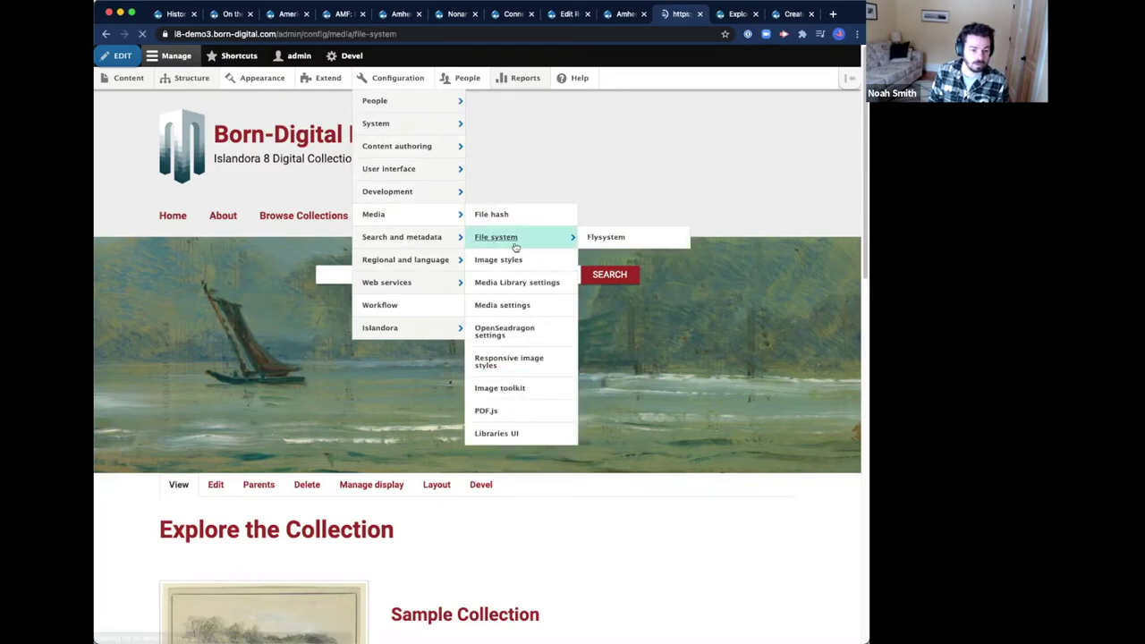
scroll(268, 412, "down", 5)
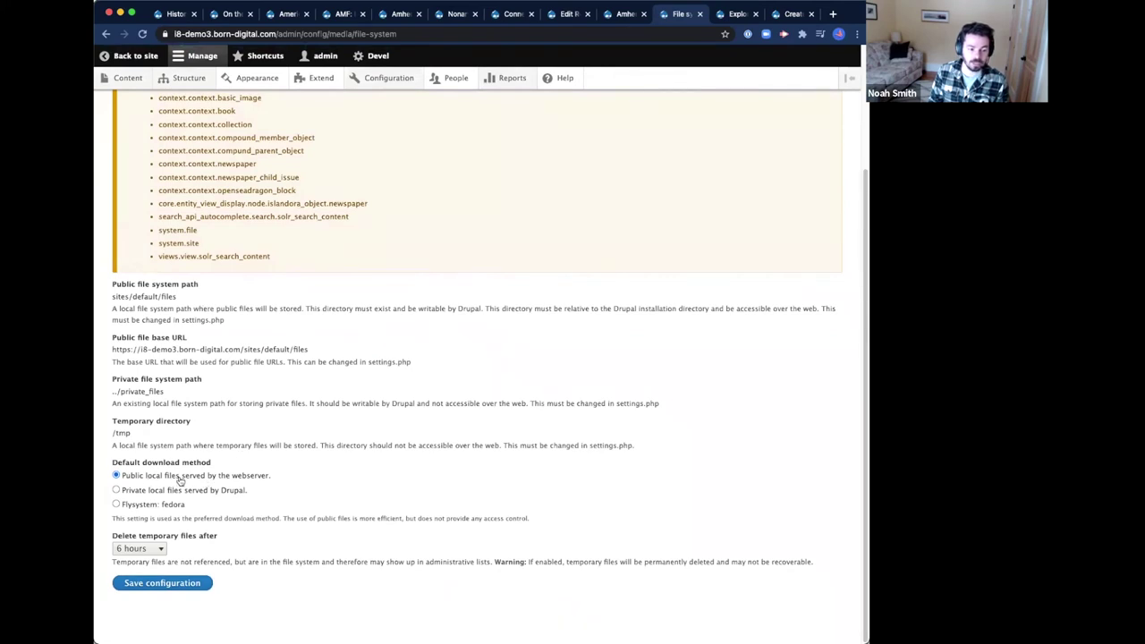
scroll(299, 388, "up", 5)
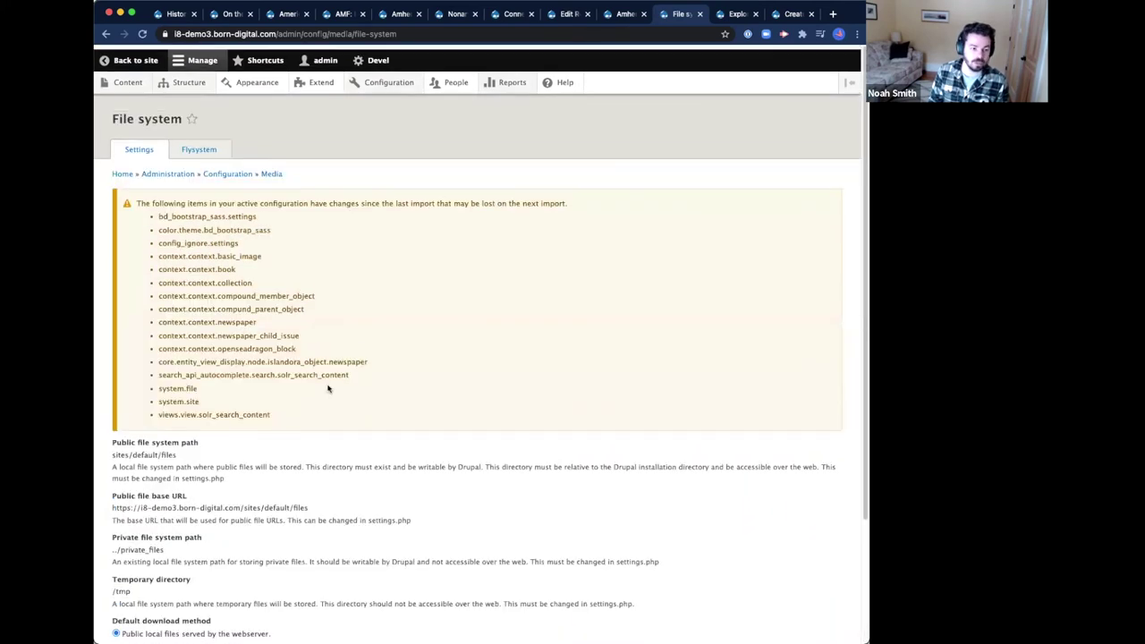
Step: Open the default Islandora subtheme's appearance settings and expand the logo image section to examine the custom logo path
mouse_move(189, 81)
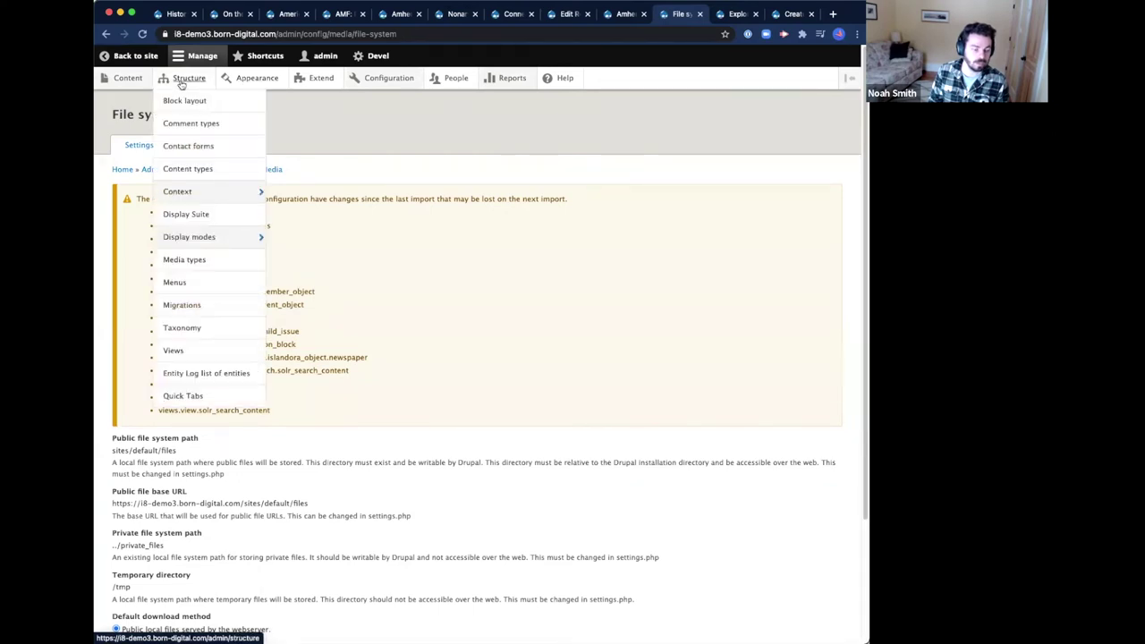
left_click(257, 79)
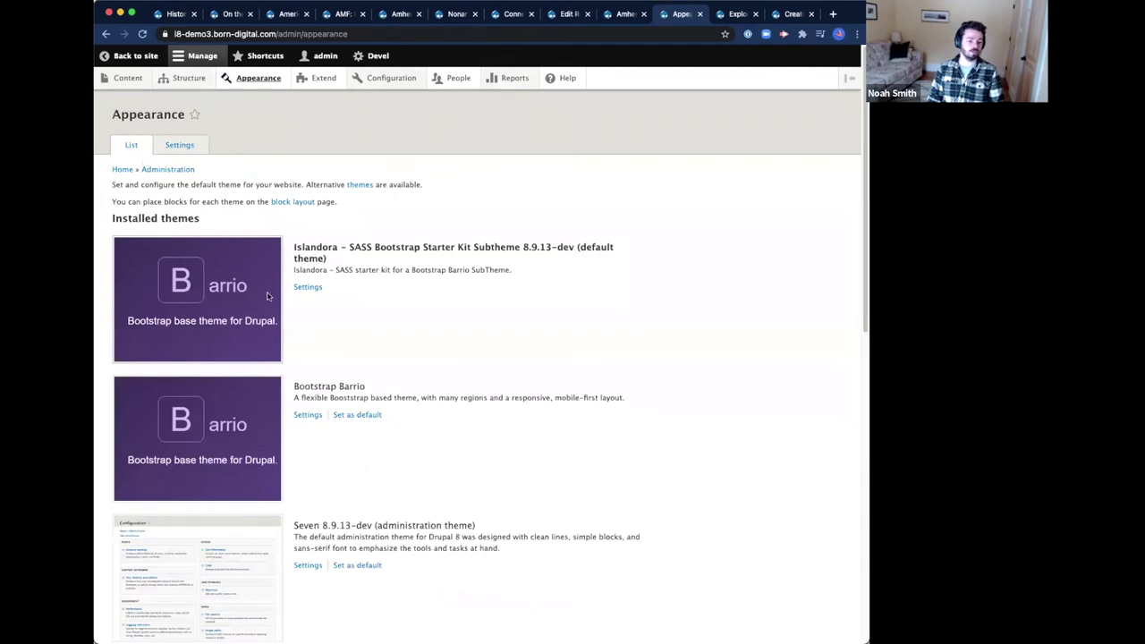
scroll(289, 296, "down", 10)
scroll(289, 296, "up", 10)
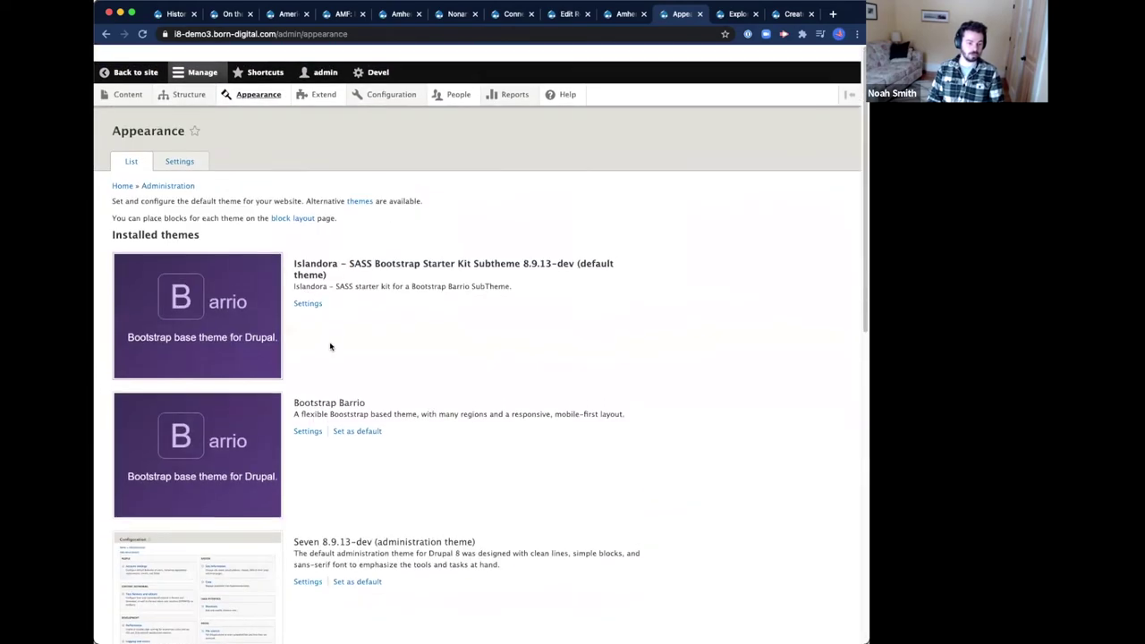
left_click(326, 292)
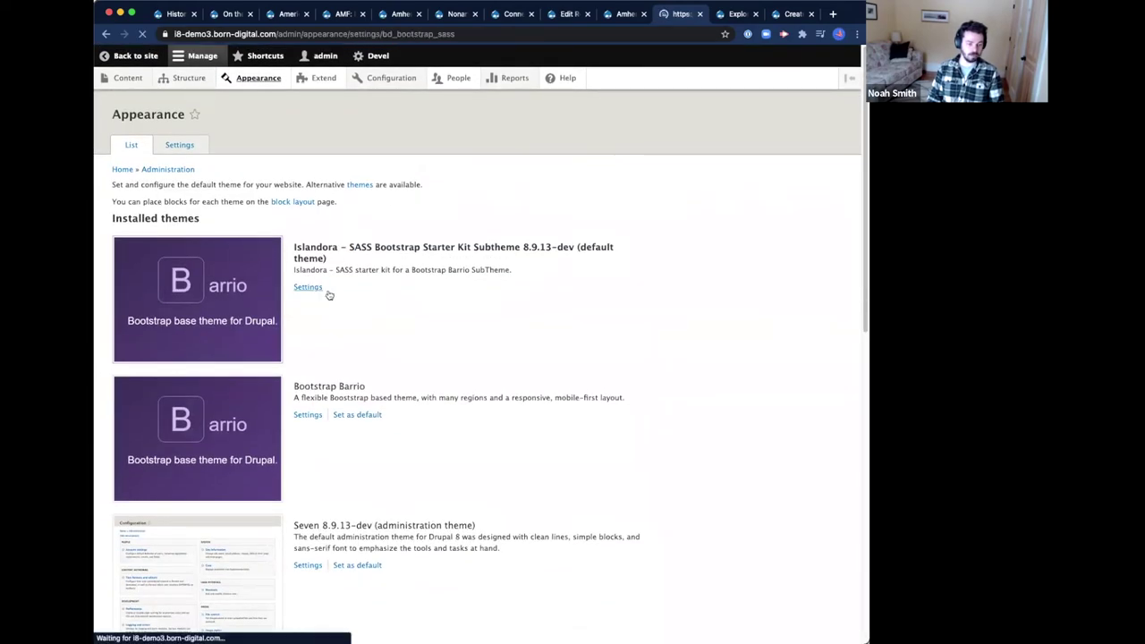
scroll(487, 407, "down", 5)
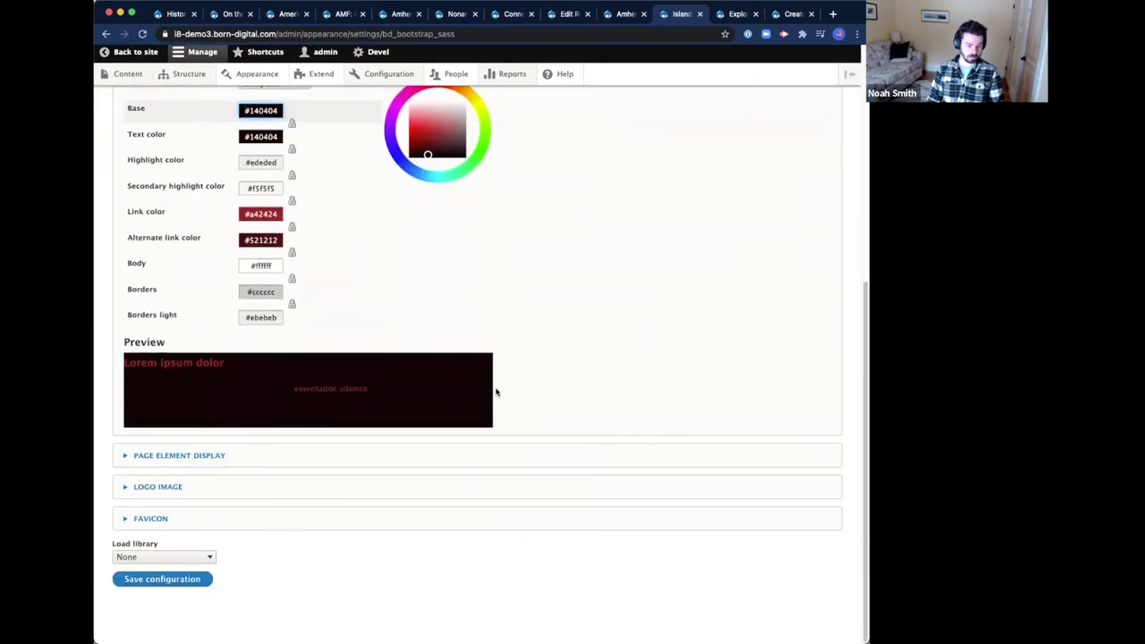
left_click(158, 491)
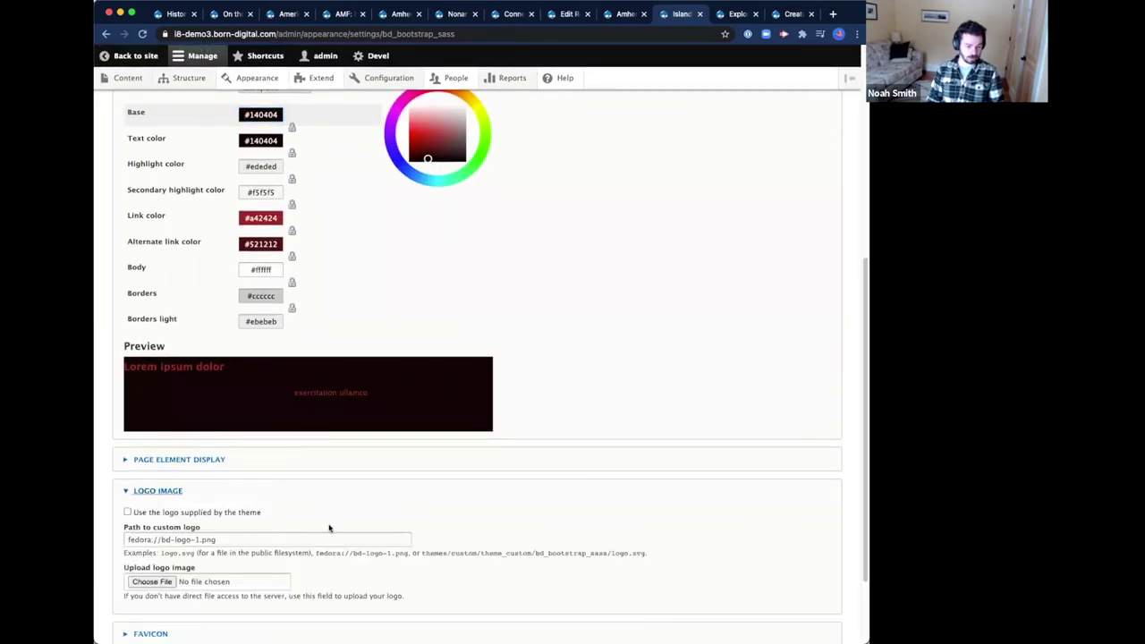
scroll(340, 514, "up", 10)
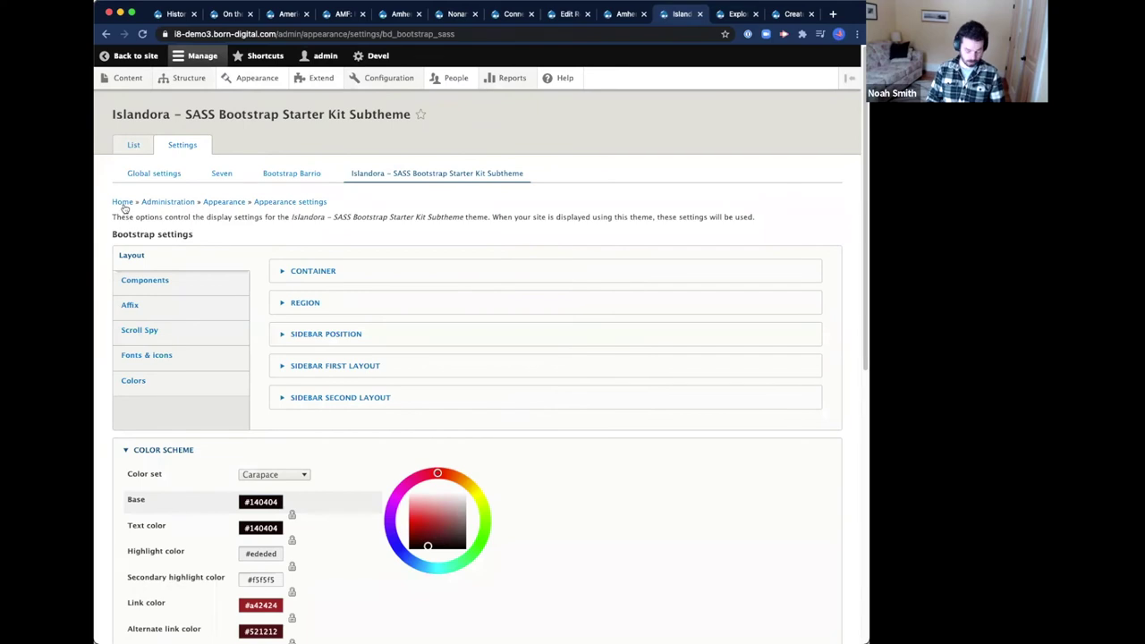
Step: Open the site's home page in a separate tab and save its header logo image as bd-logo-1.png
left_click(122, 202, "super")
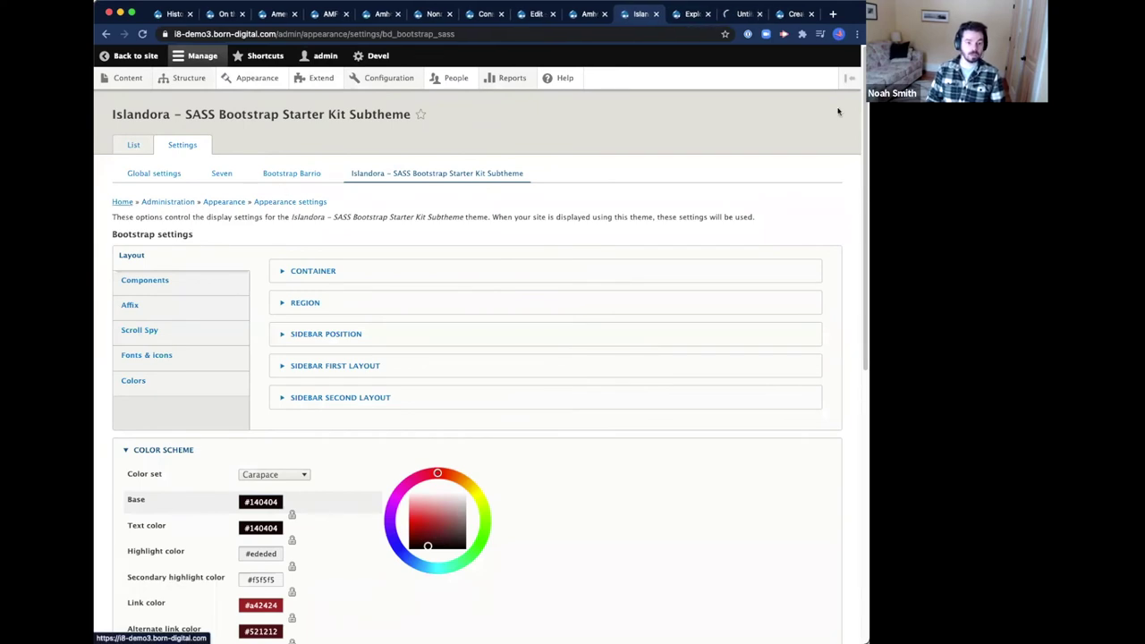
left_click(739, 13)
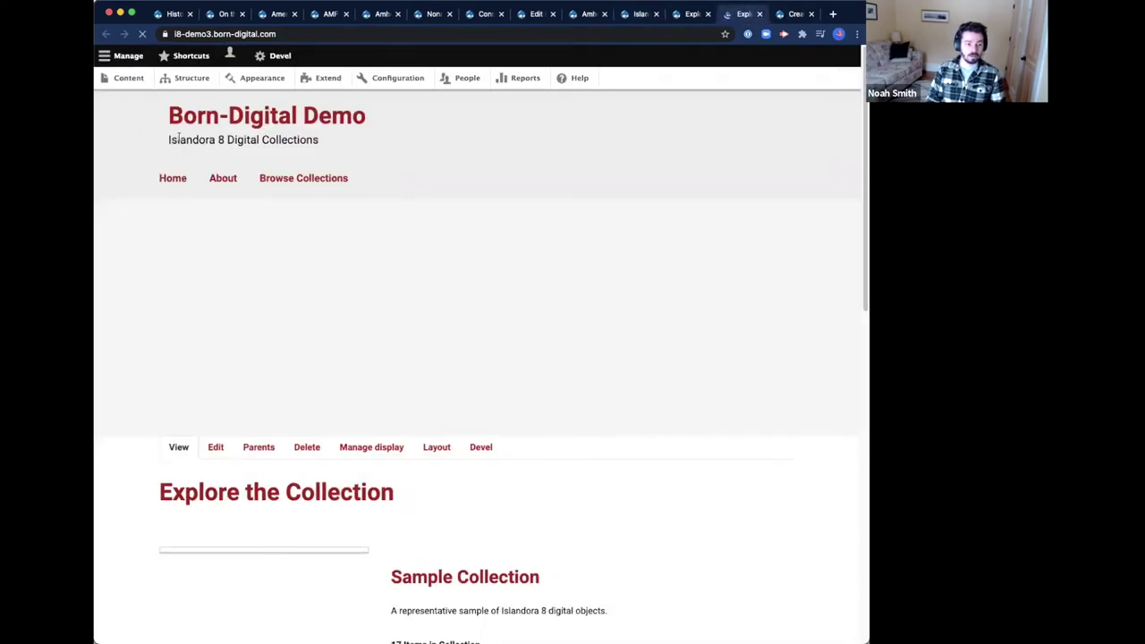
right_click(179, 143)
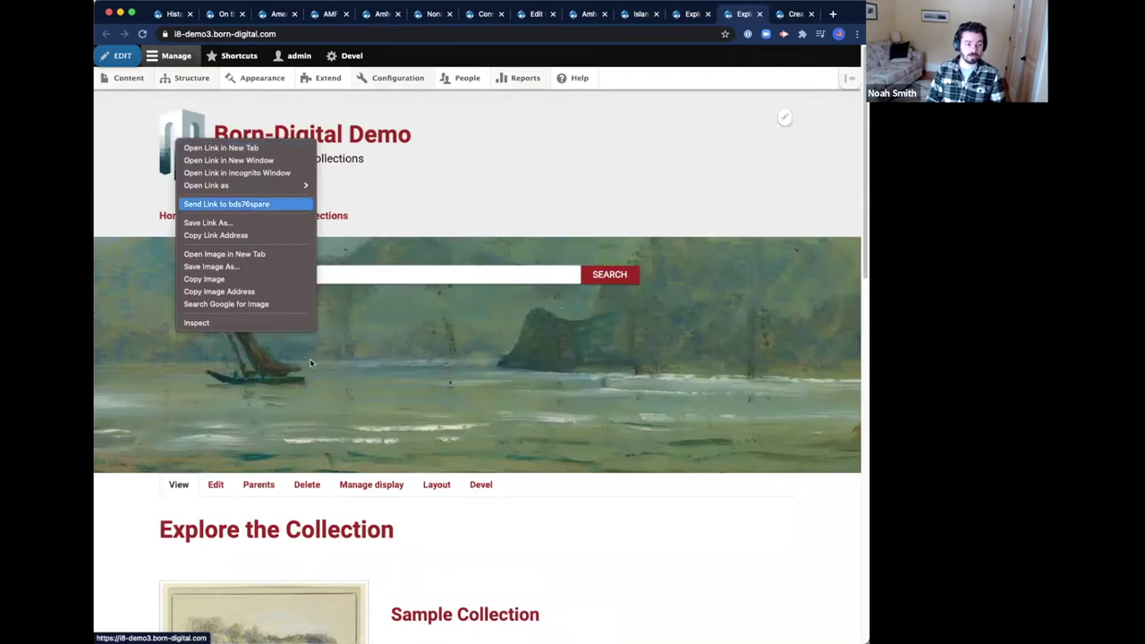
left_click(252, 266)
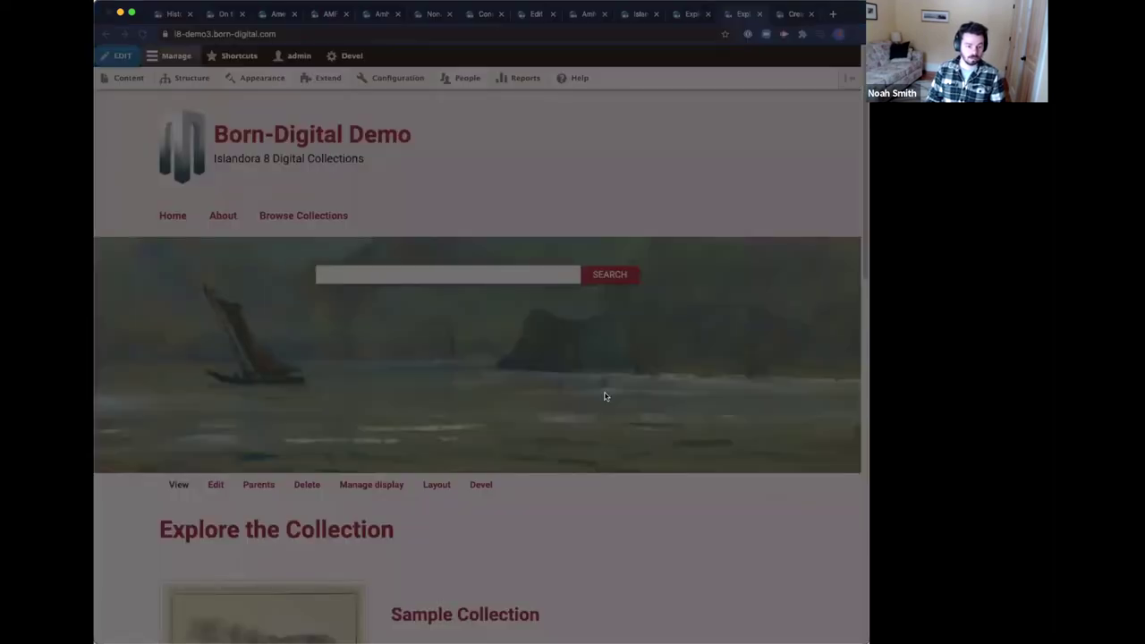
key("Return")
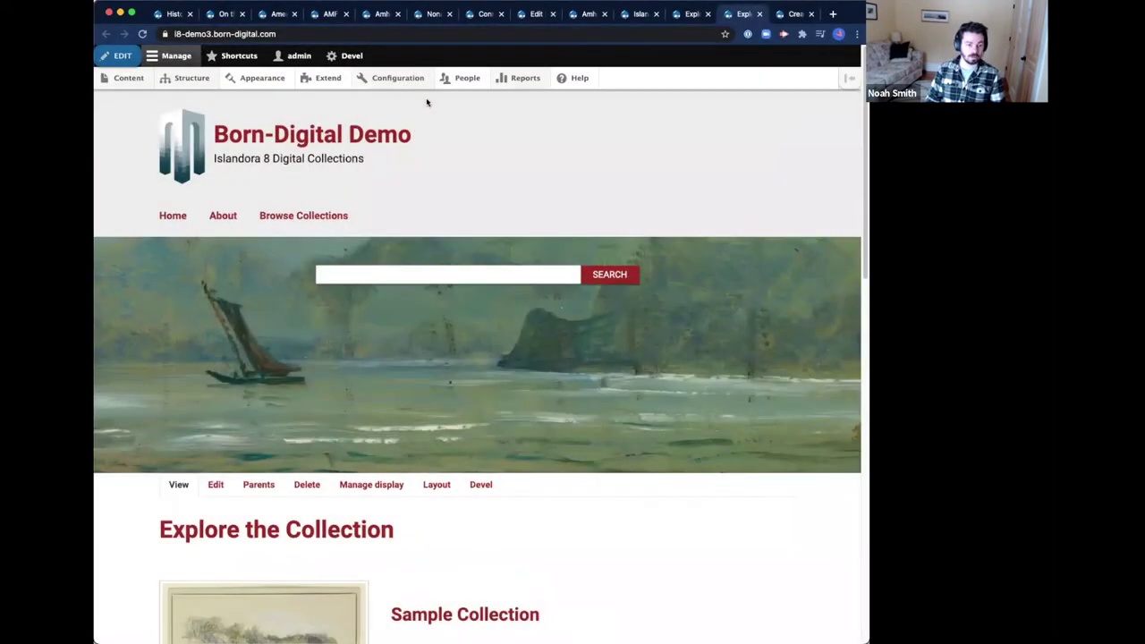
Step: Close the leftover item edit form and the Amherst 1886 item page, returning to the subtheme settings
left_click(529, 15)
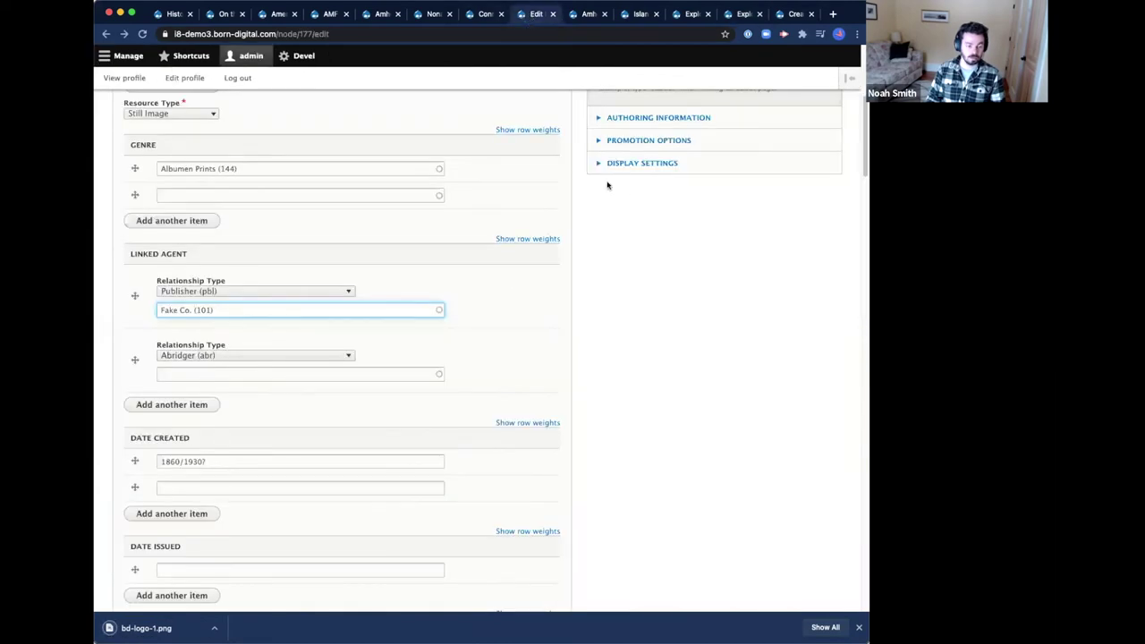
left_click(552, 13)
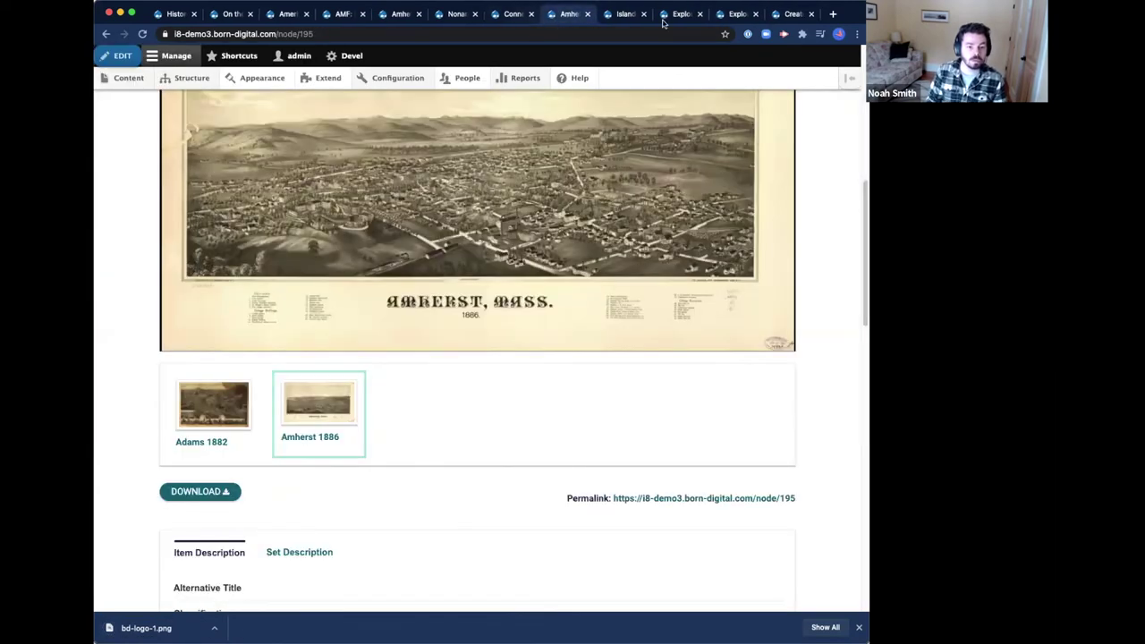
key("super+w")
Step: Clear the custom logo path, choose bd-logo-1.png as the logo image upload, and save the theme configuration
scroll(506, 276, "down", 10)
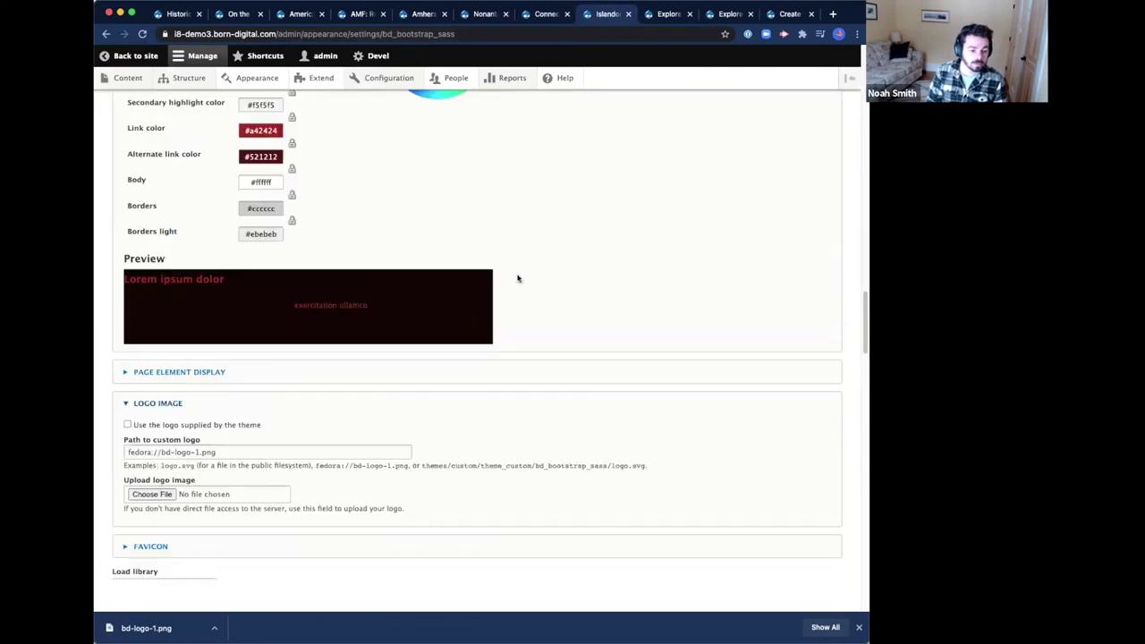
left_click_drag(217, 394, 125, 395)
key("BackSpace")
left_click(158, 439)
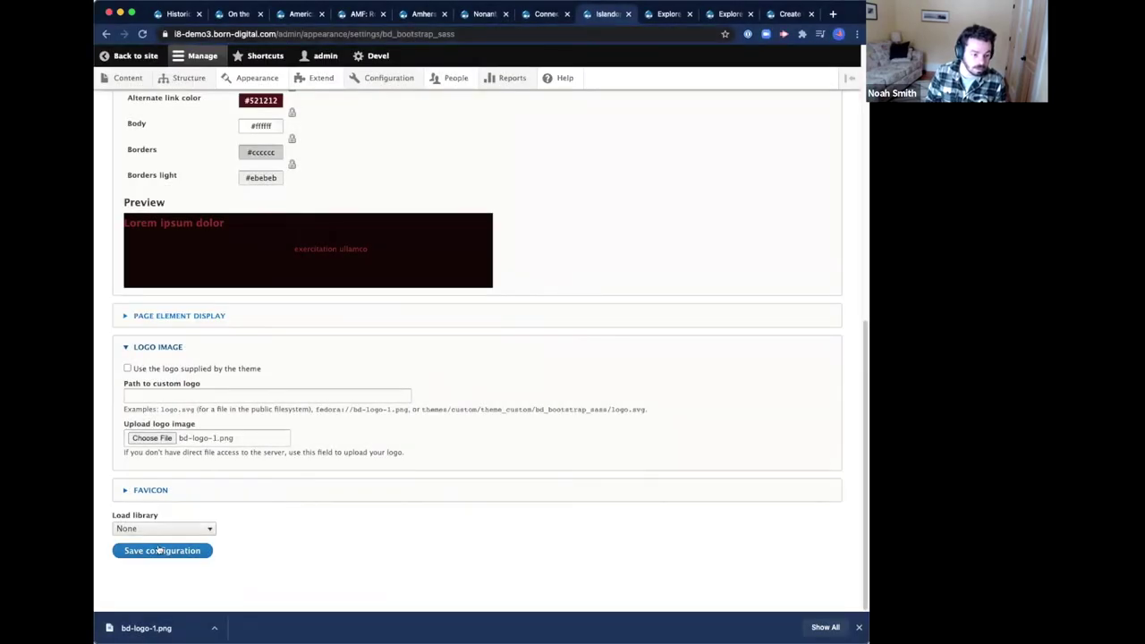
left_click(159, 550)
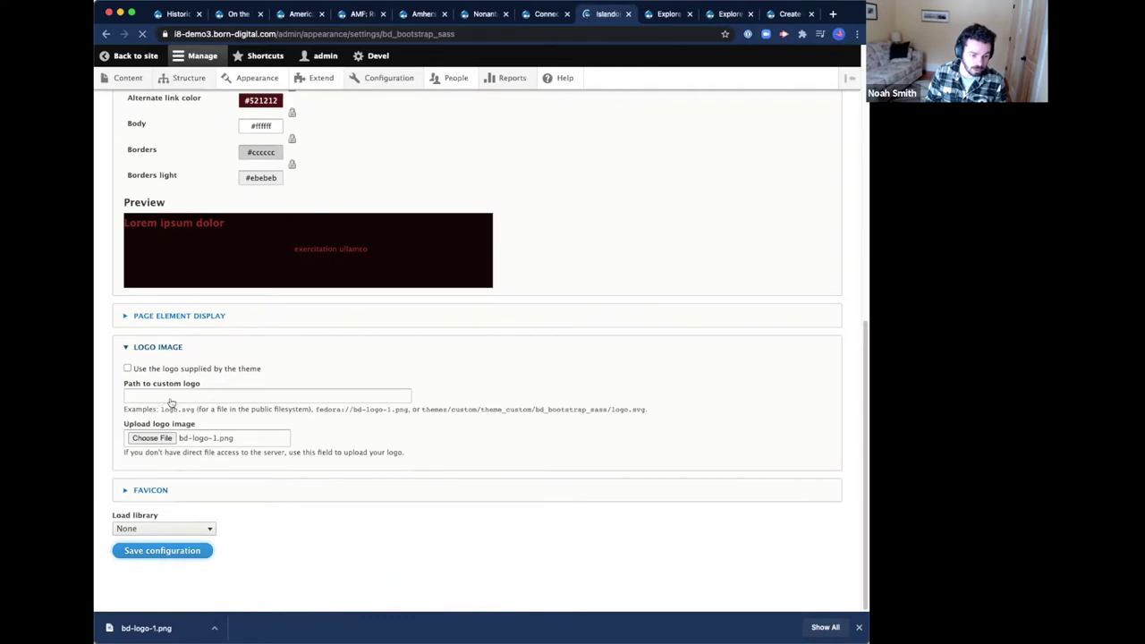
Step: Expand the logo image and favicon sections and examine the custom logo path, highlighting the public:// example
scroll(332, 442, "down", 10)
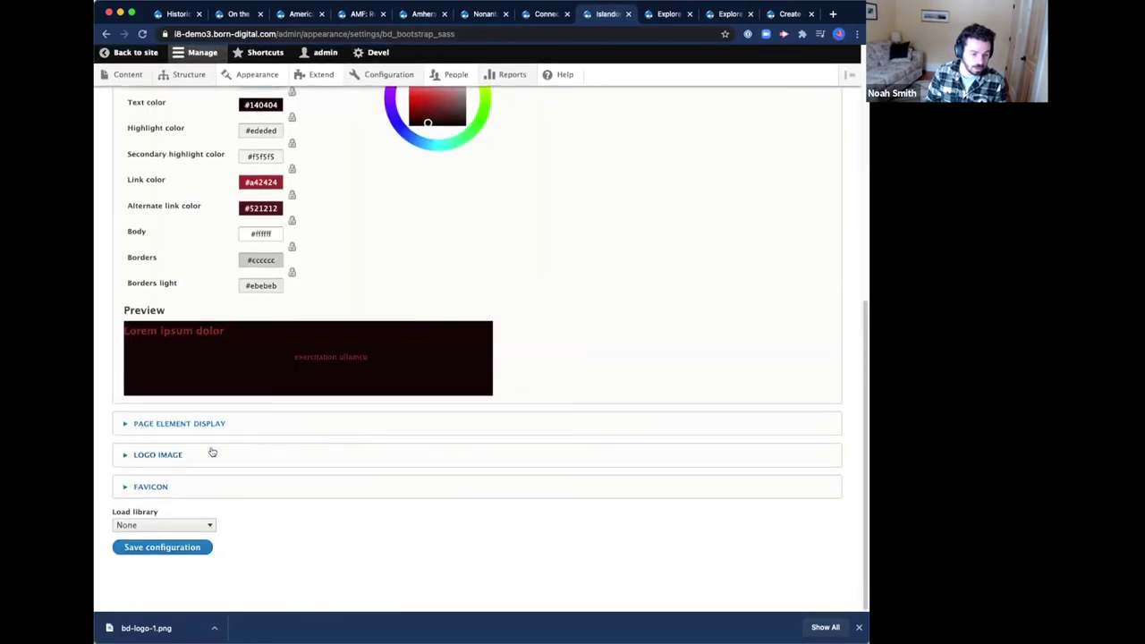
left_click(160, 488)
left_click(167, 458)
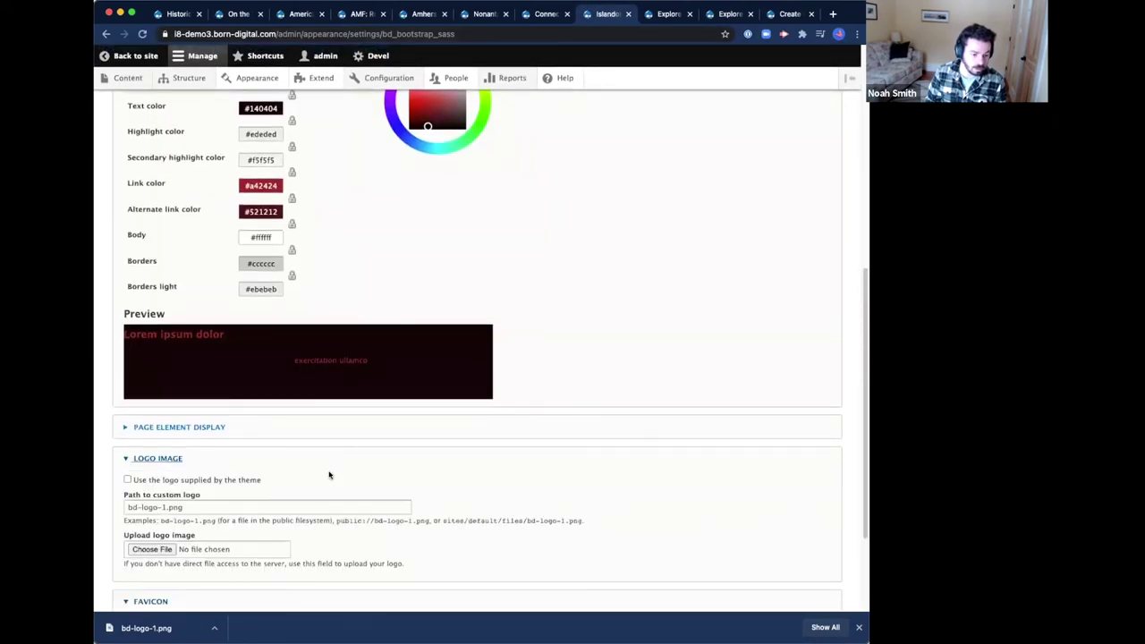
scroll(170, 488, "down", 1)
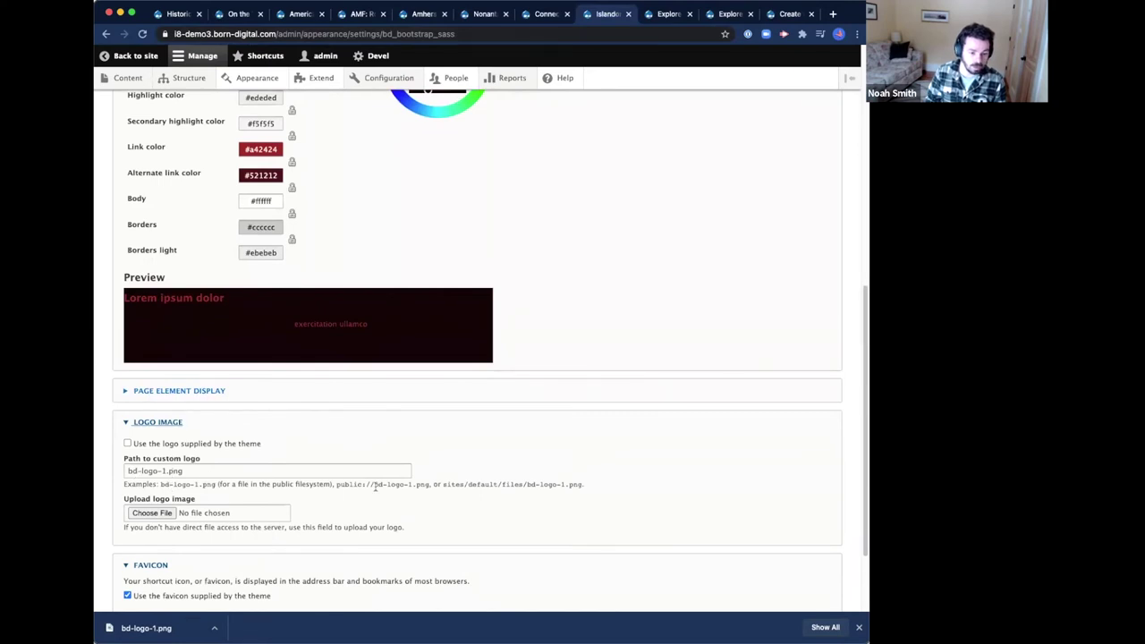
left_click_drag(336, 484, 407, 487)
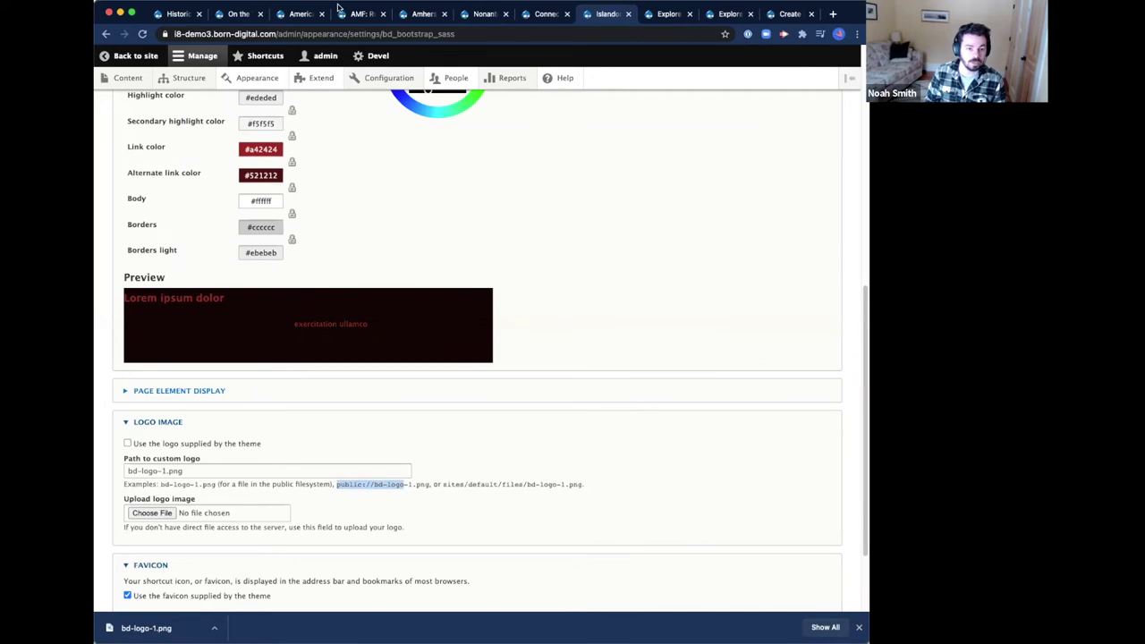
scroll(419, 144, "down", 3)
key("Return")
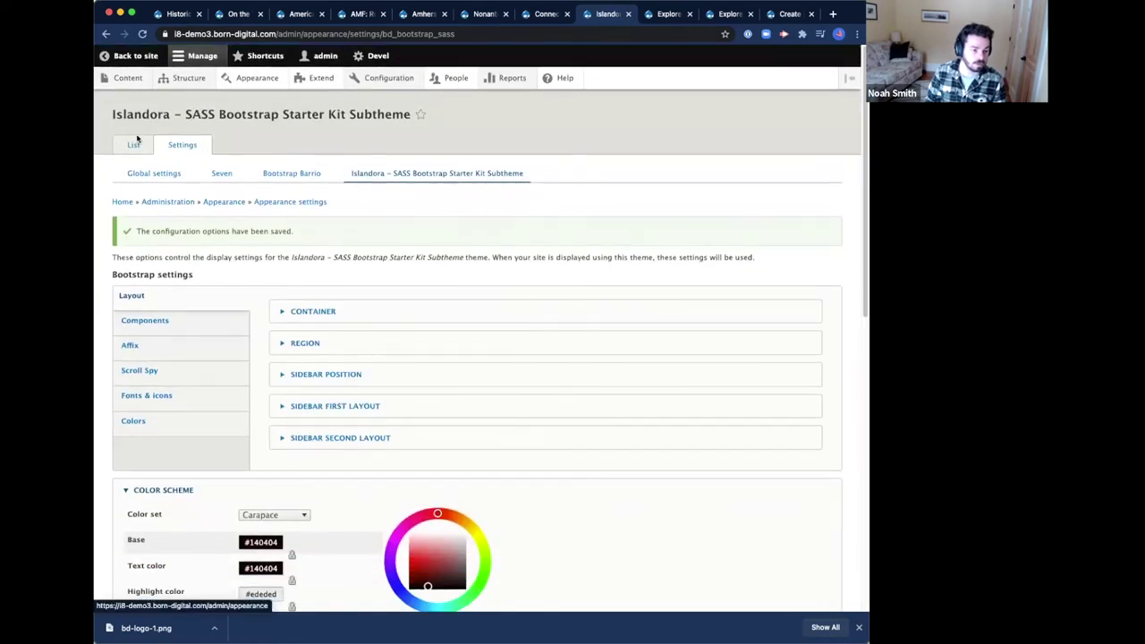
Step: Check the logo on the site's home page, then open Sample Collection and look over its header, banner and item listing
left_click(123, 203)
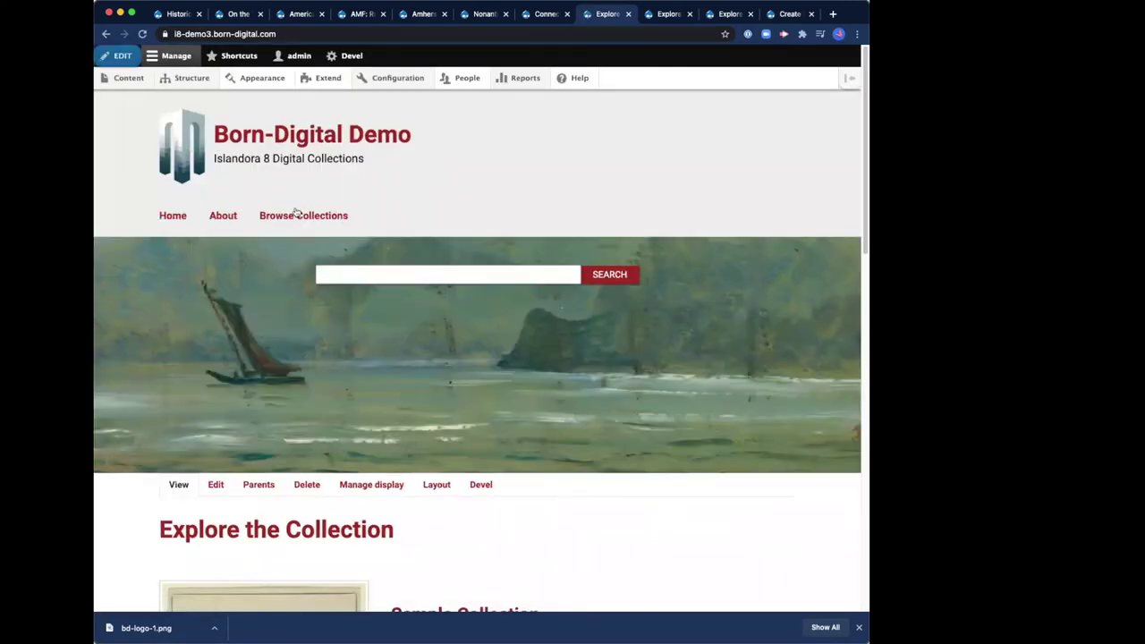
scroll(309, 276, "down", 1)
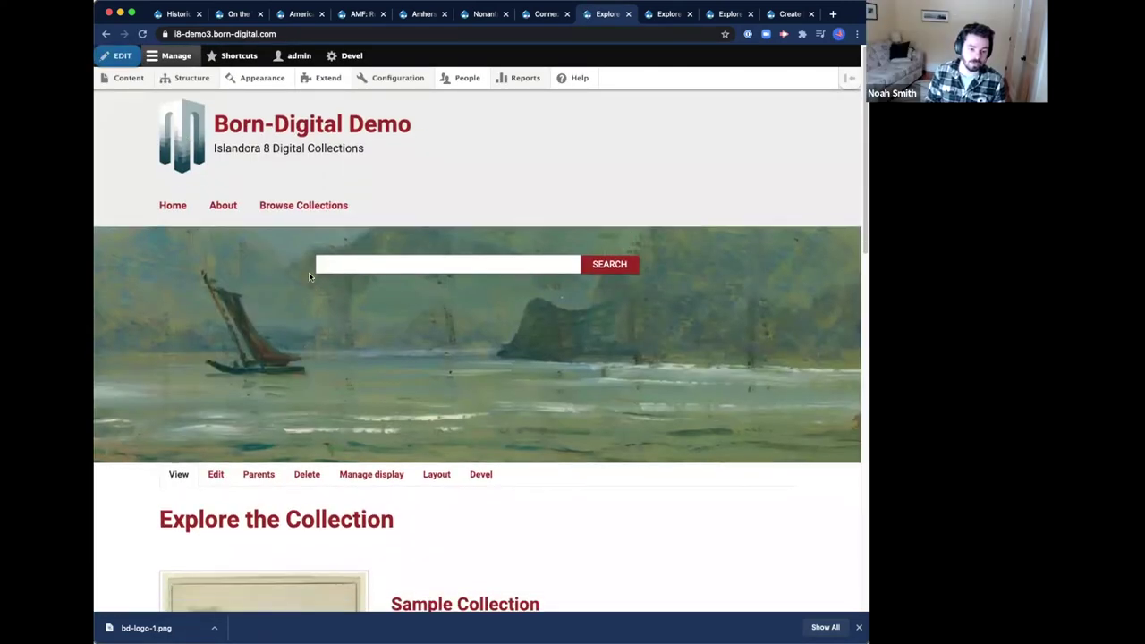
scroll(310, 276, "down", 3)
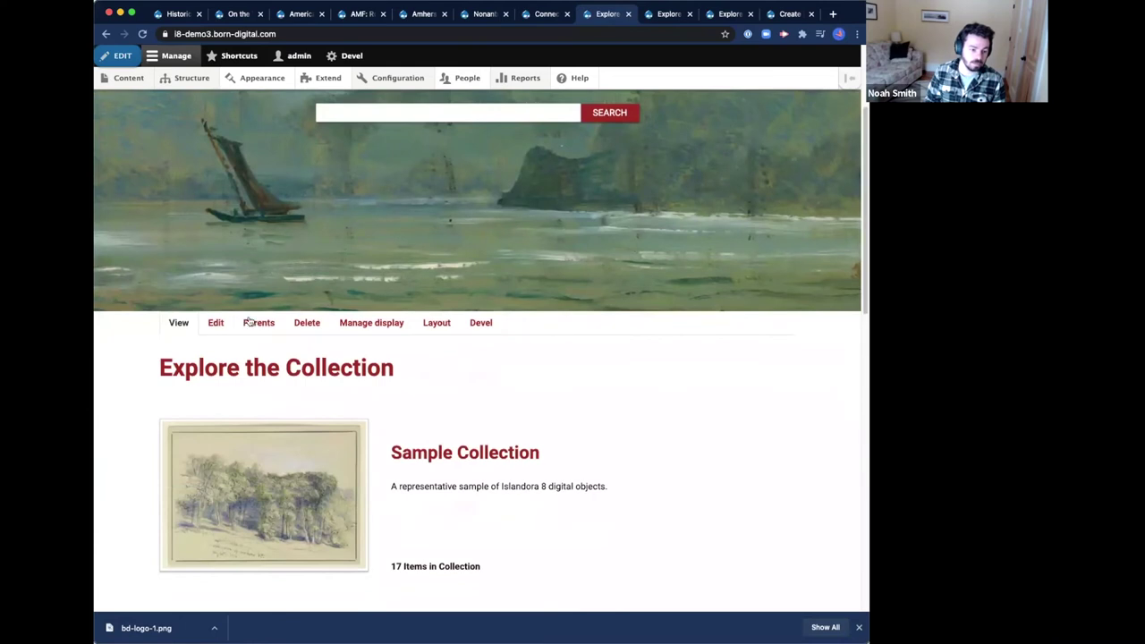
left_click(537, 459)
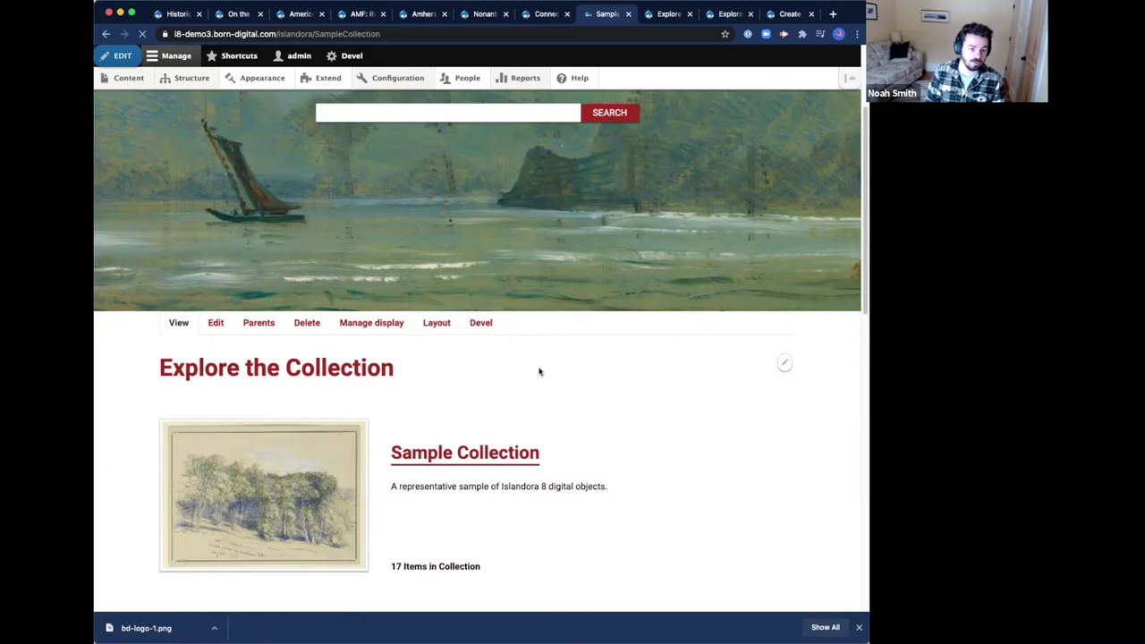
scroll(307, 402, "down", 5)
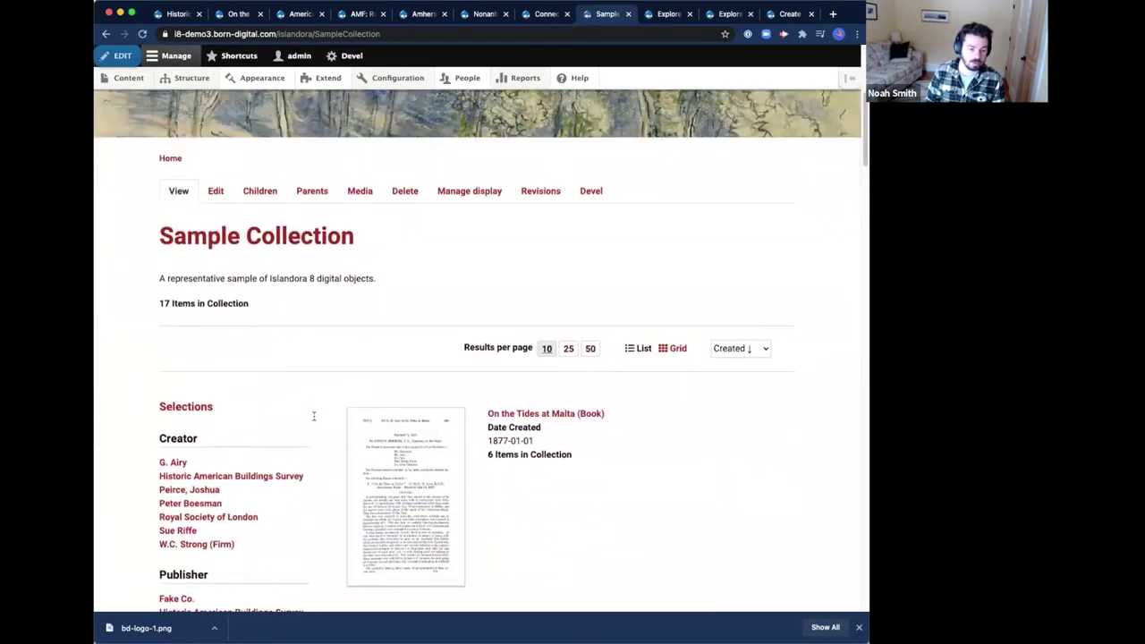
scroll(205, 227, "up", 5)
scroll(206, 227, "up", 1)
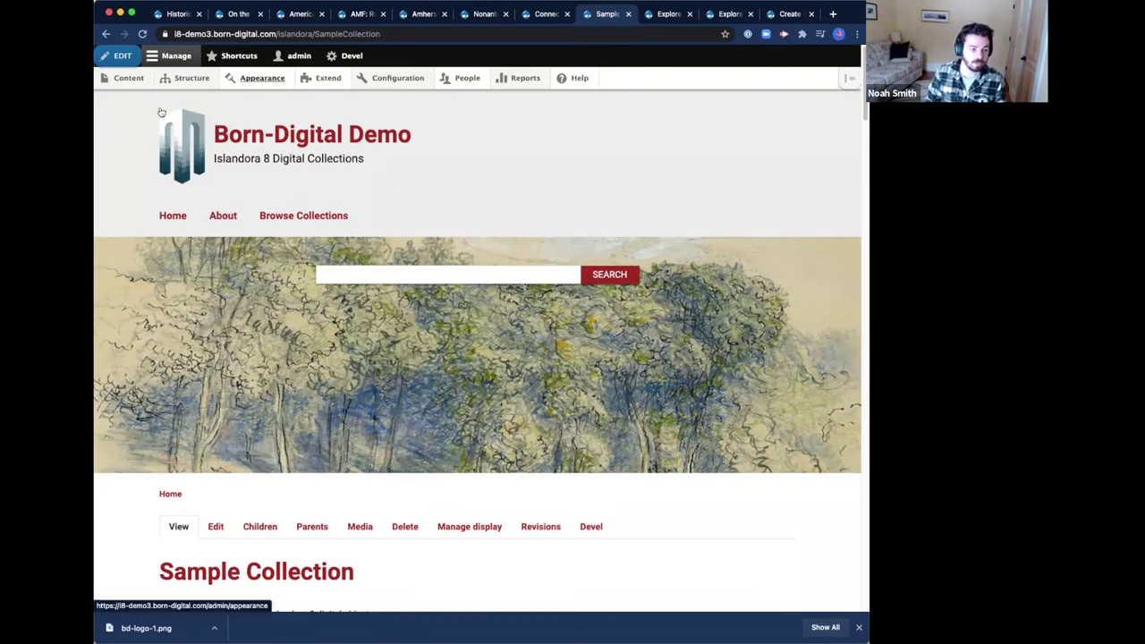
Step: Go to the content administration overview and start adding a new Repository Item
mouse_move(118, 81)
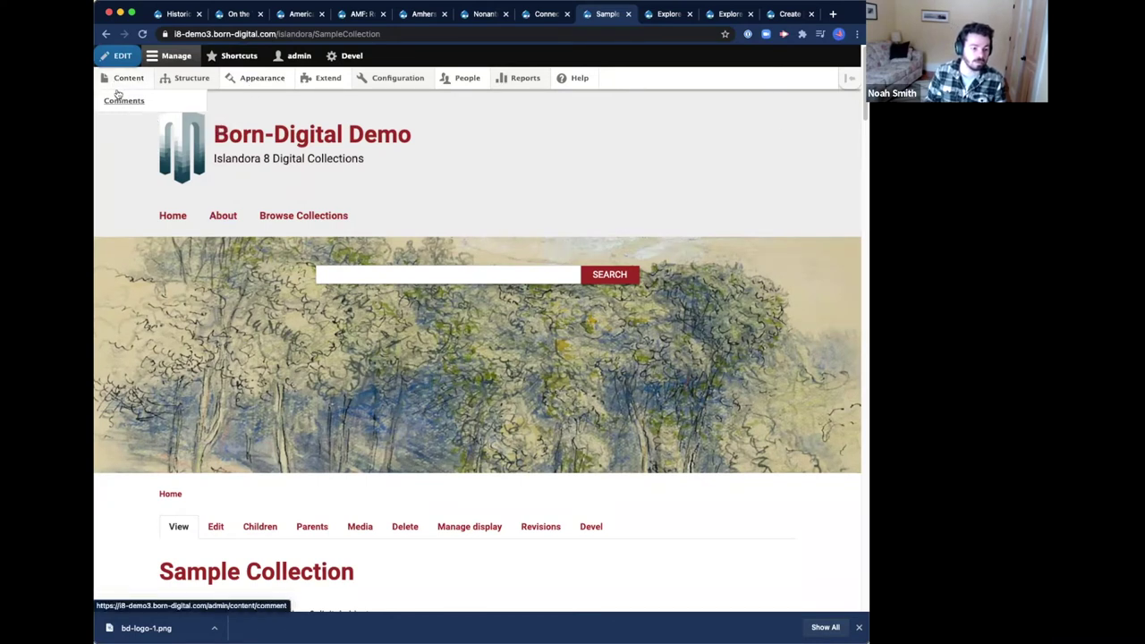
left_click(125, 103)
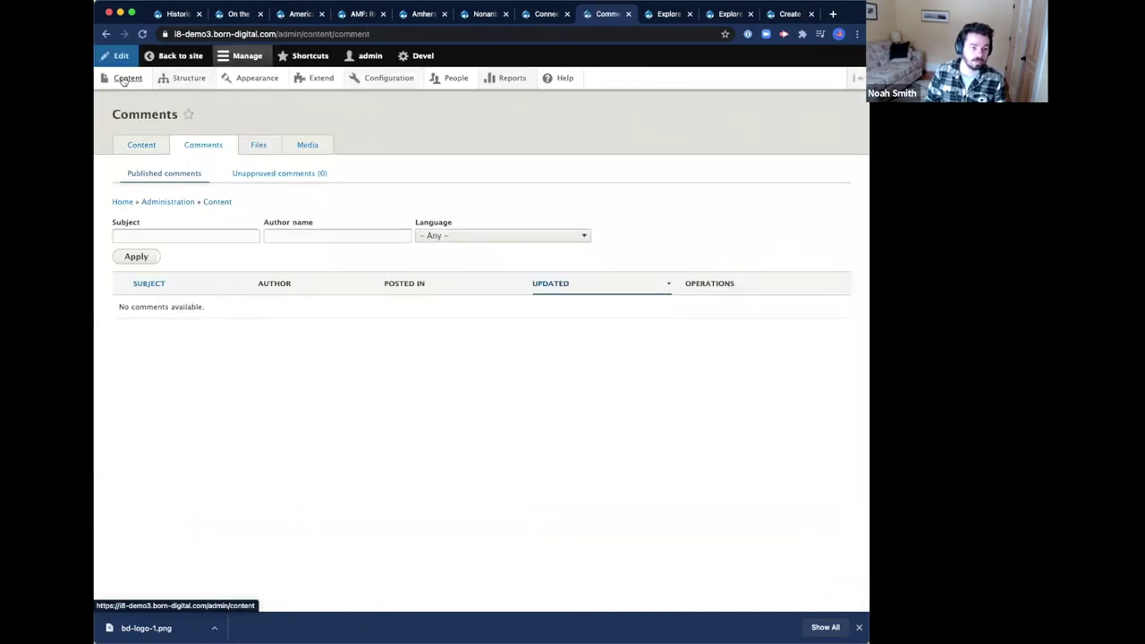
left_click(123, 80)
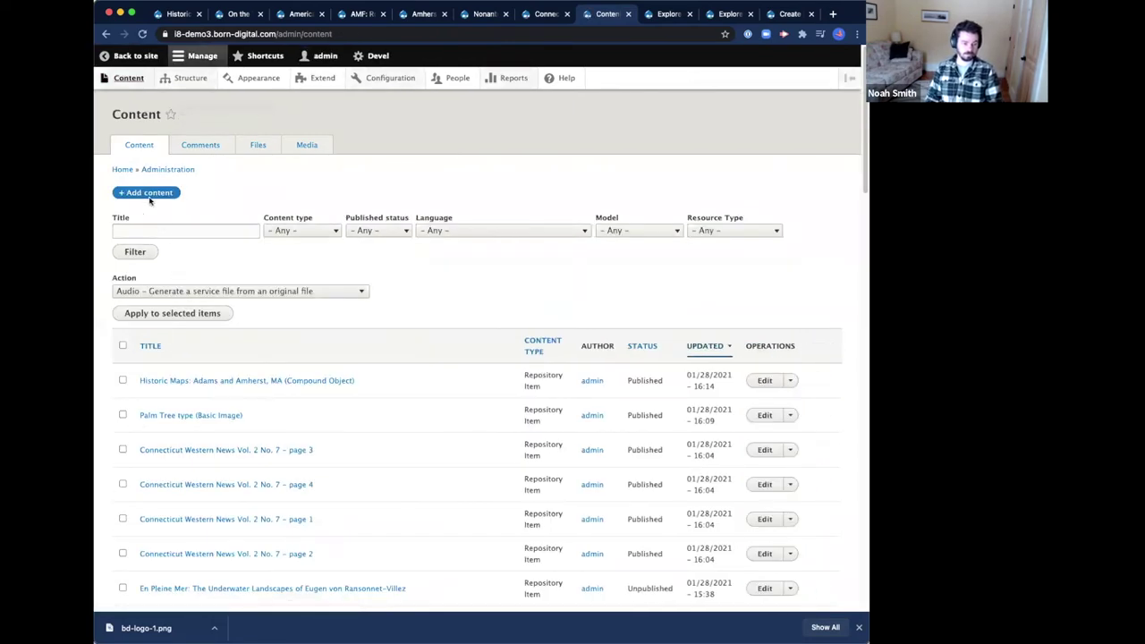
left_click(154, 193)
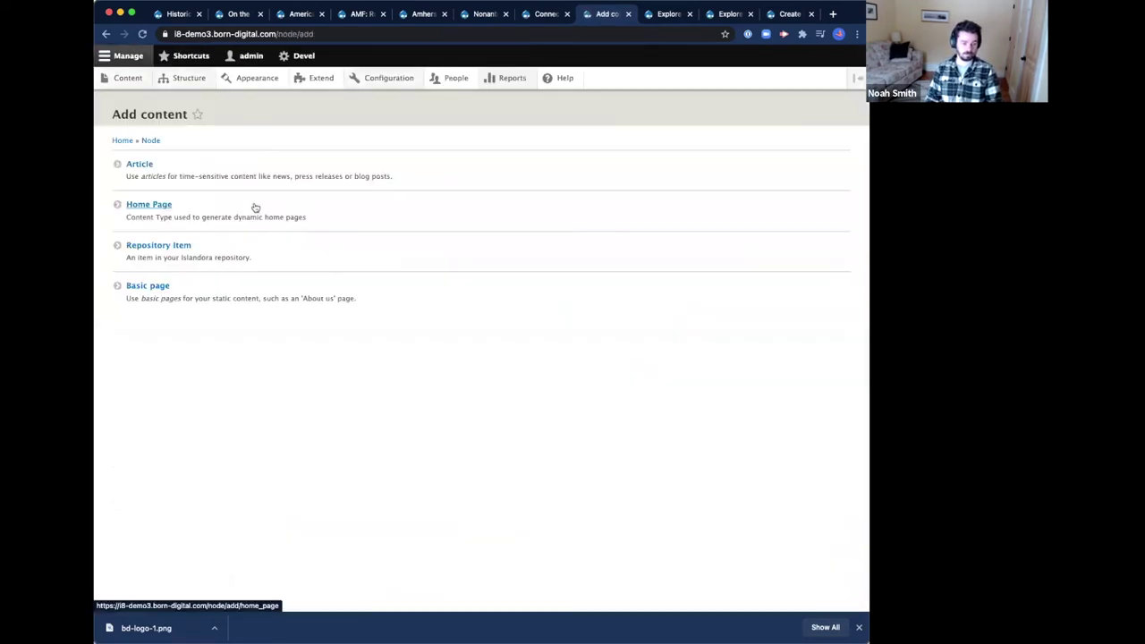
left_click(144, 249)
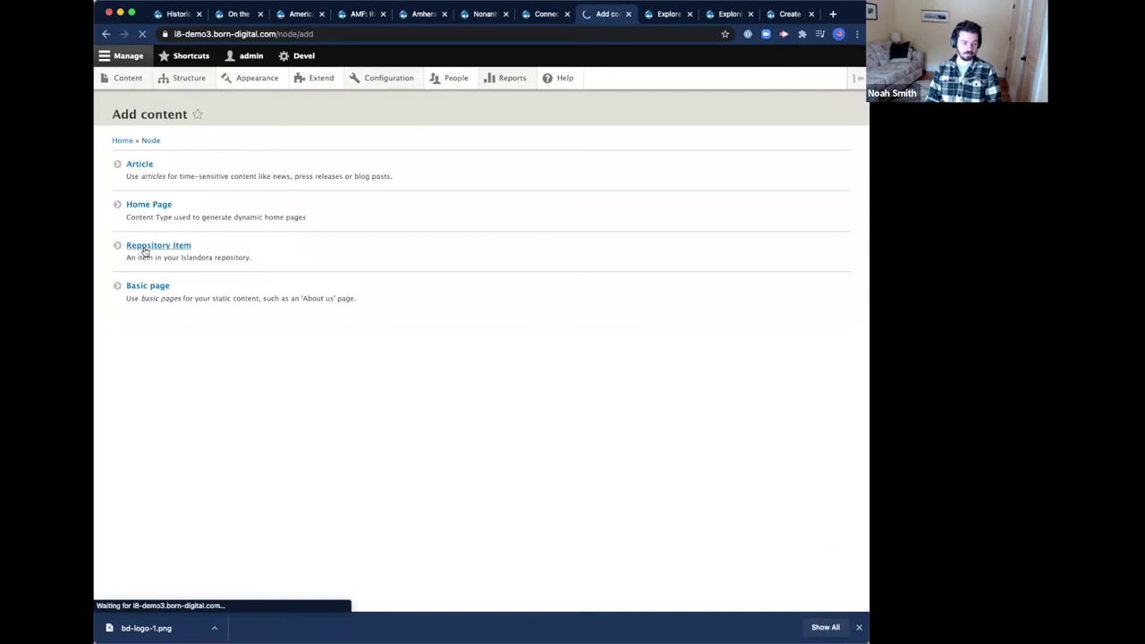
Step: Title the new item "Test image - live", look over its metadata fields, and set the resource type to Still Image
left_click(195, 201)
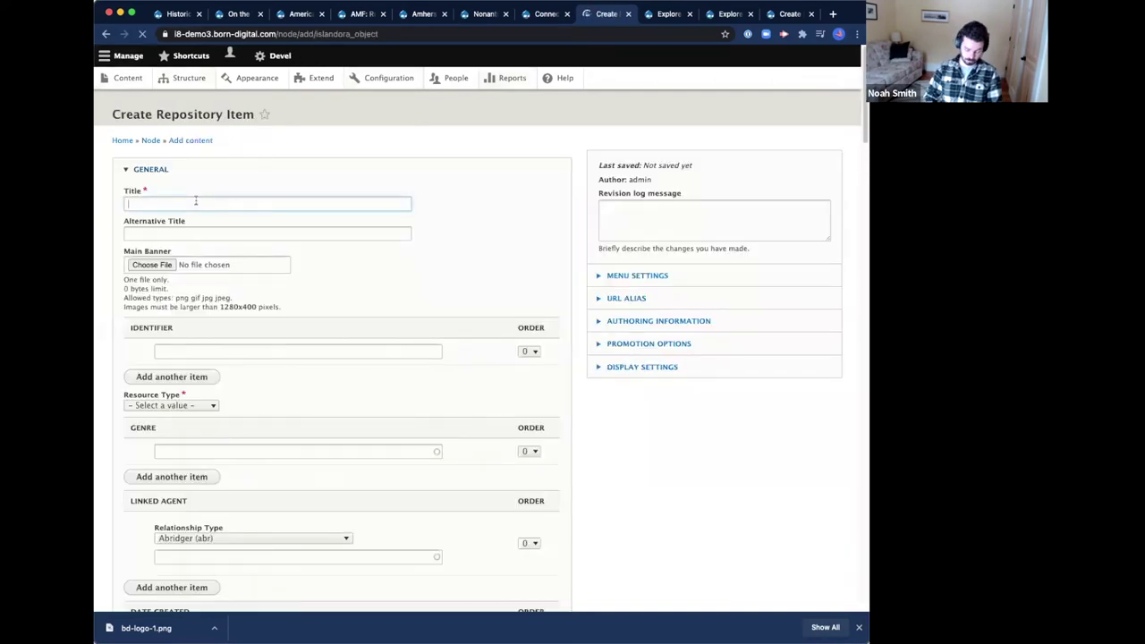
type("Test image - live")
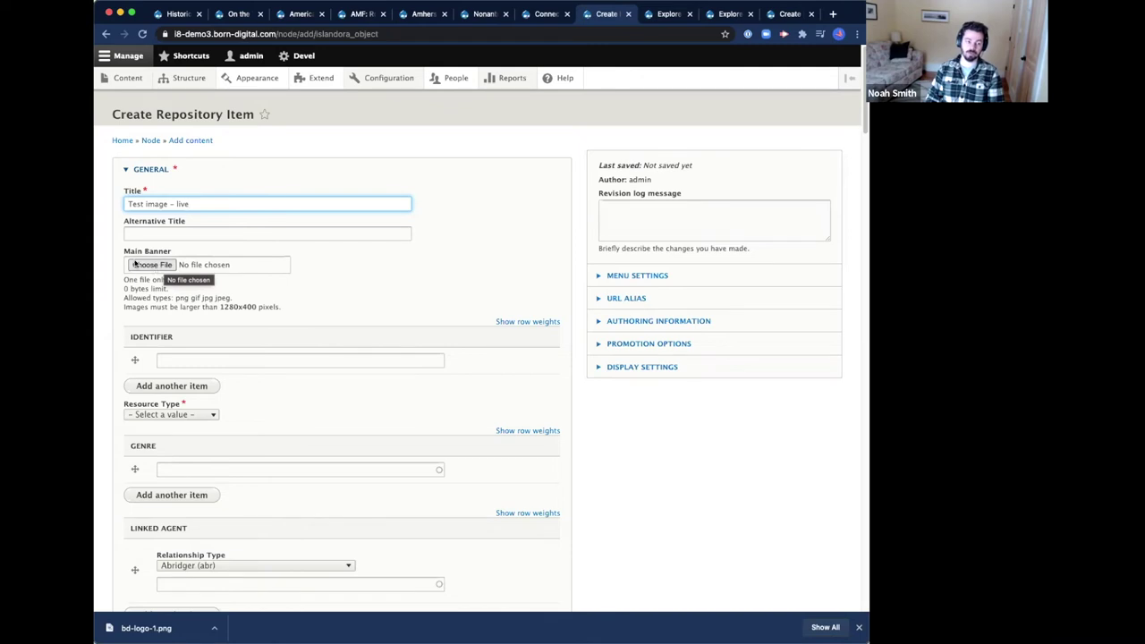
scroll(305, 293, "down", 10)
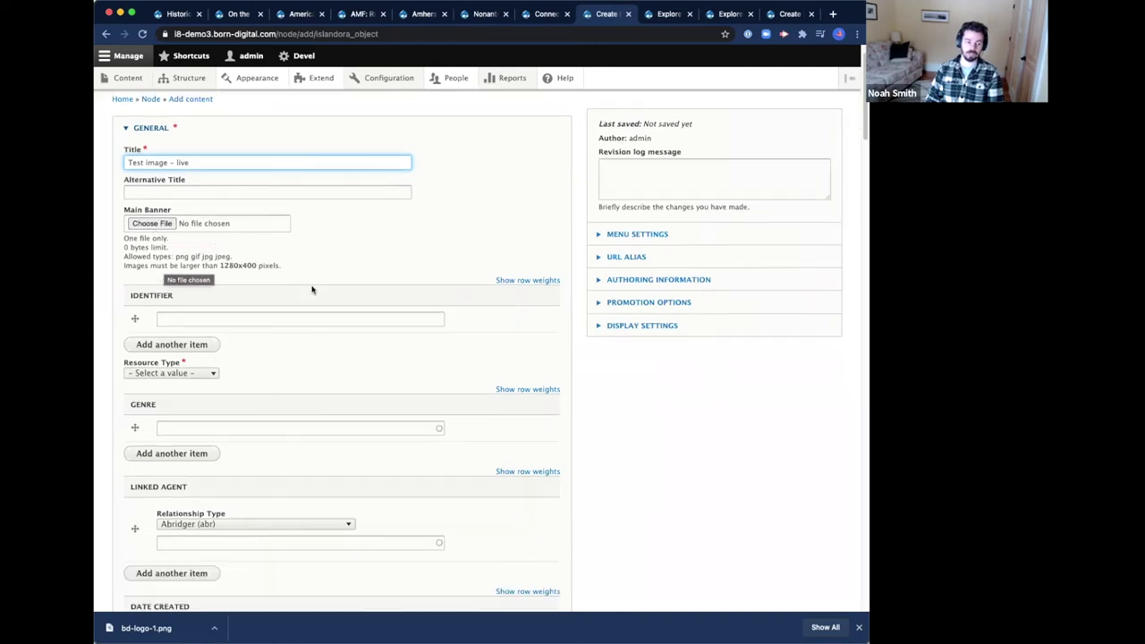
scroll(309, 294, "down", 5)
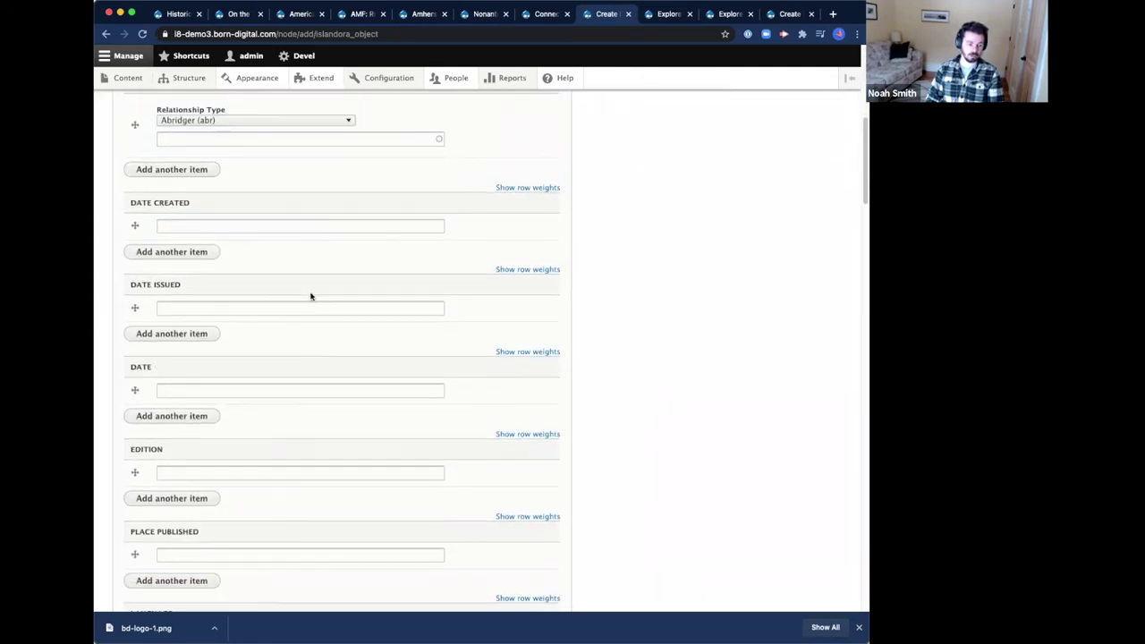
scroll(332, 296, "up", 15)
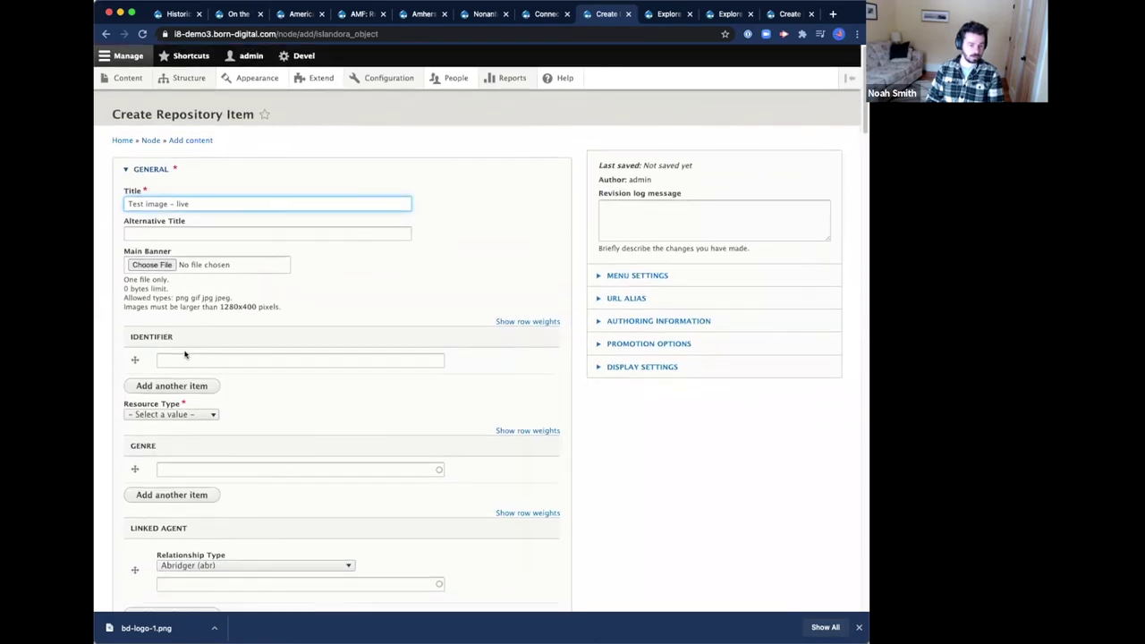
left_click(188, 415)
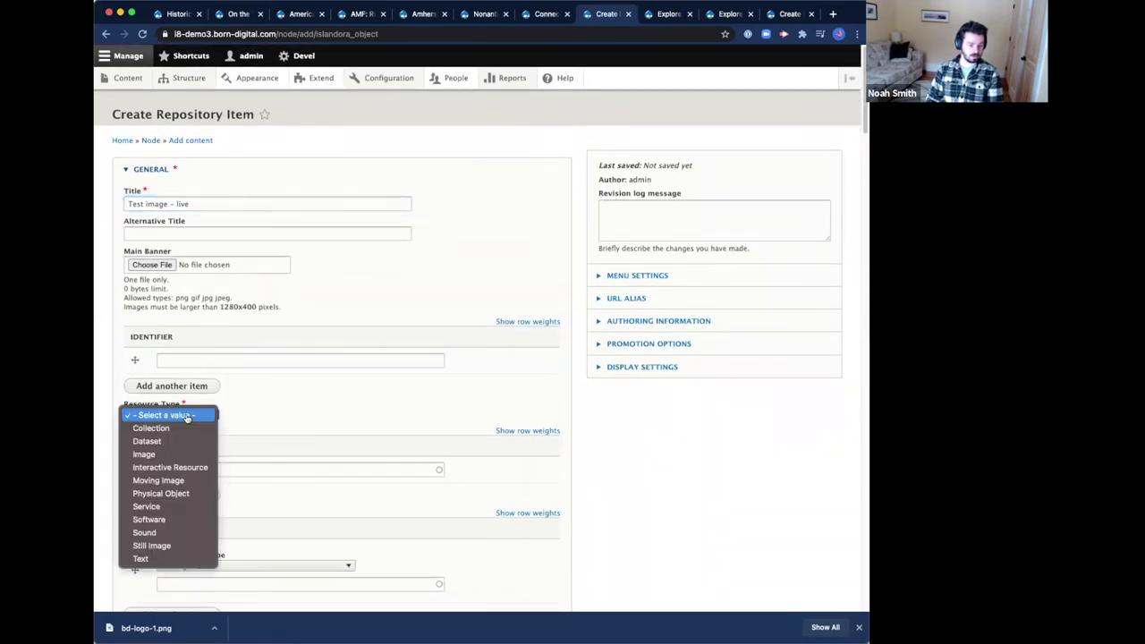
left_click(193, 545)
Step: Set the new item's model to Image in the System section and check the model choices
scroll(636, 512, "down", 5)
scroll(636, 513, "down", 20)
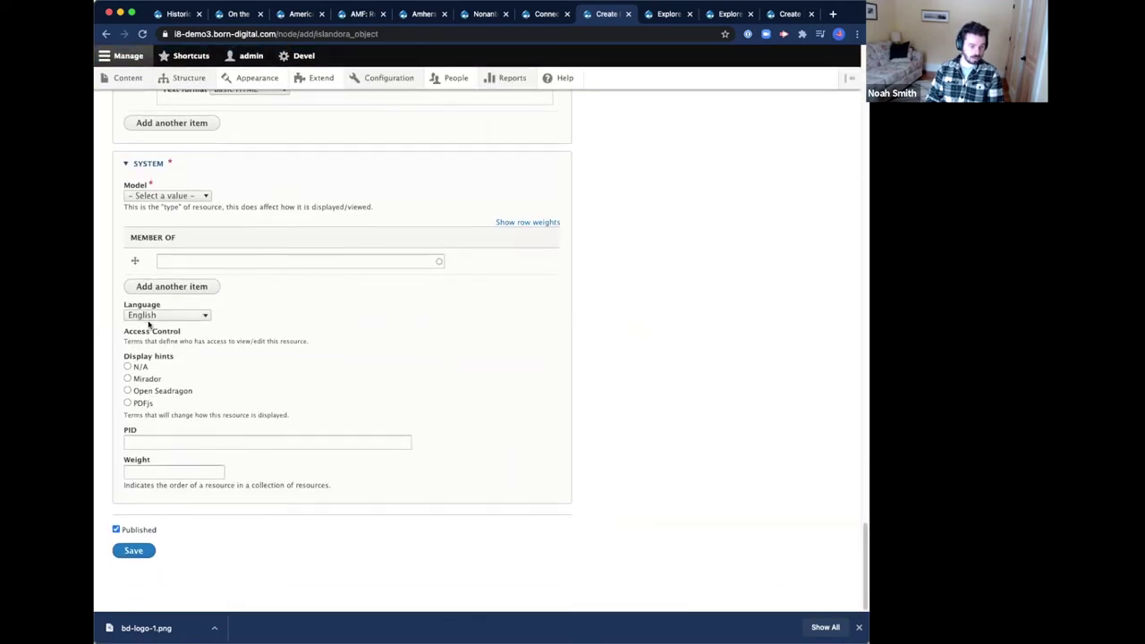
left_click(159, 199)
left_click(179, 291)
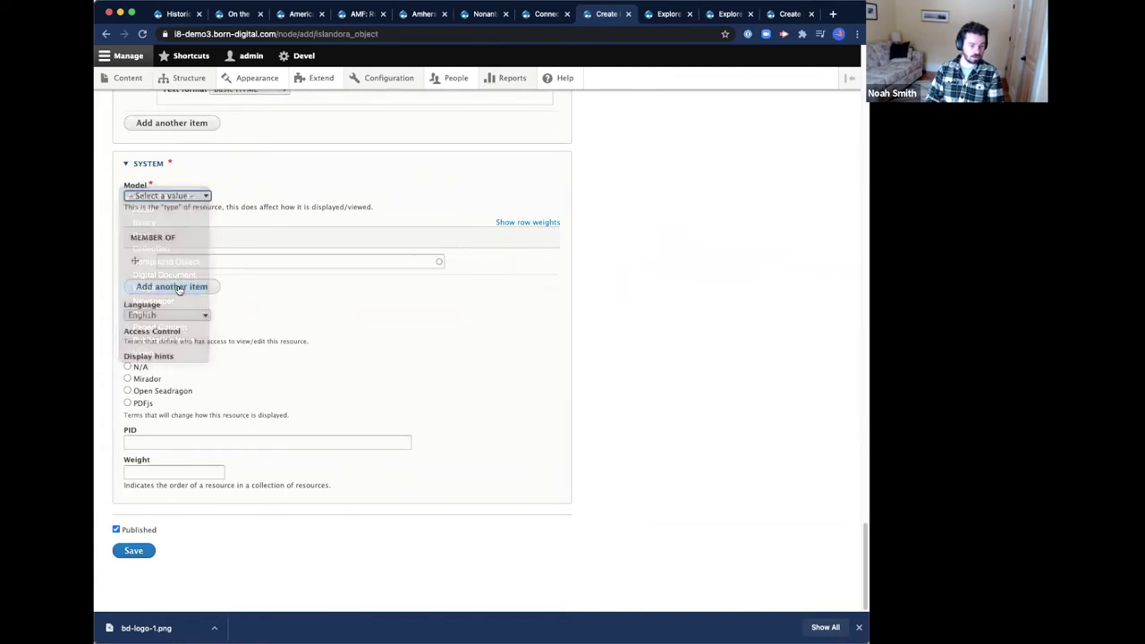
left_click(206, 198)
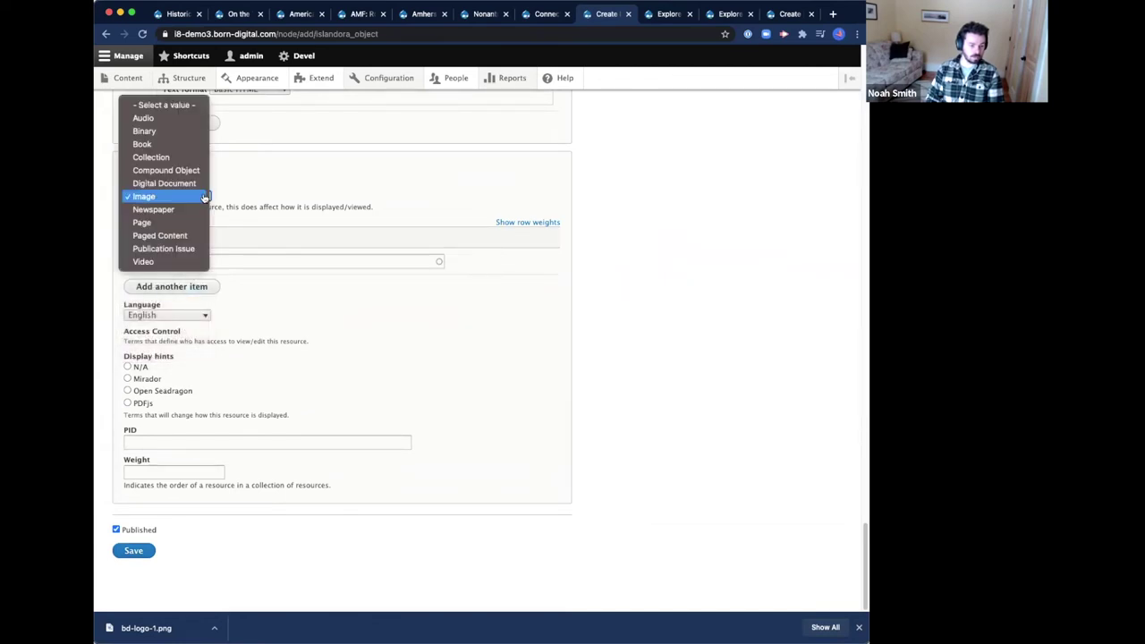
Step: Keep the Image model, set the display hint to Open Seadragon, and save the new repository item
left_click(450, 193)
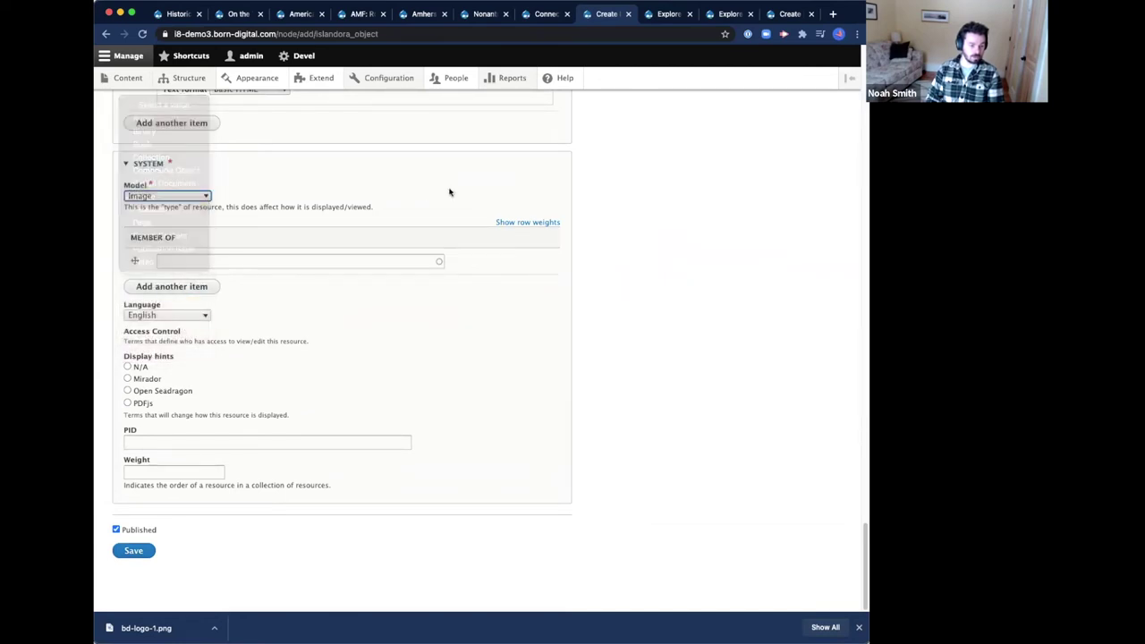
left_click(162, 394)
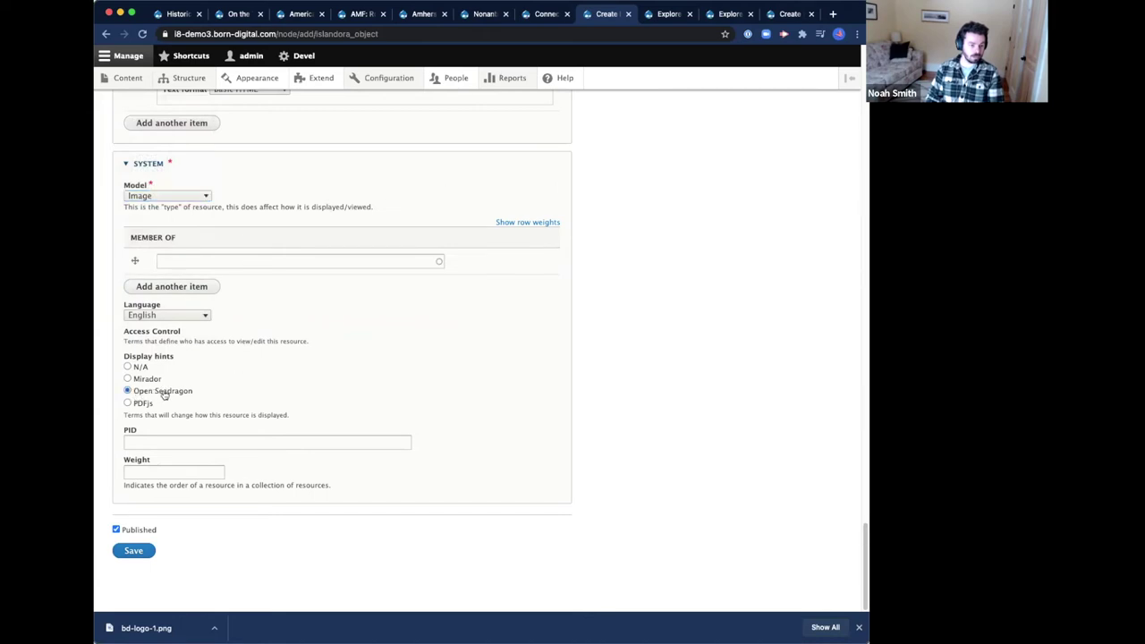
left_click(140, 551)
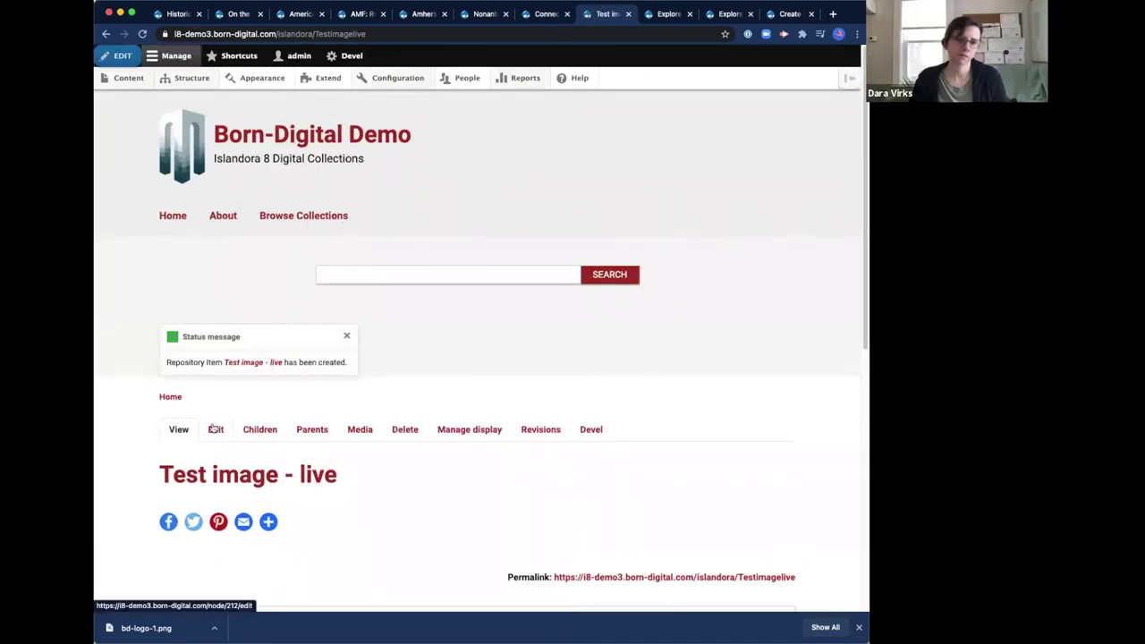
Step: Edit the Test image - live item to make it a member of Sample Collection and save it
left_click(213, 430)
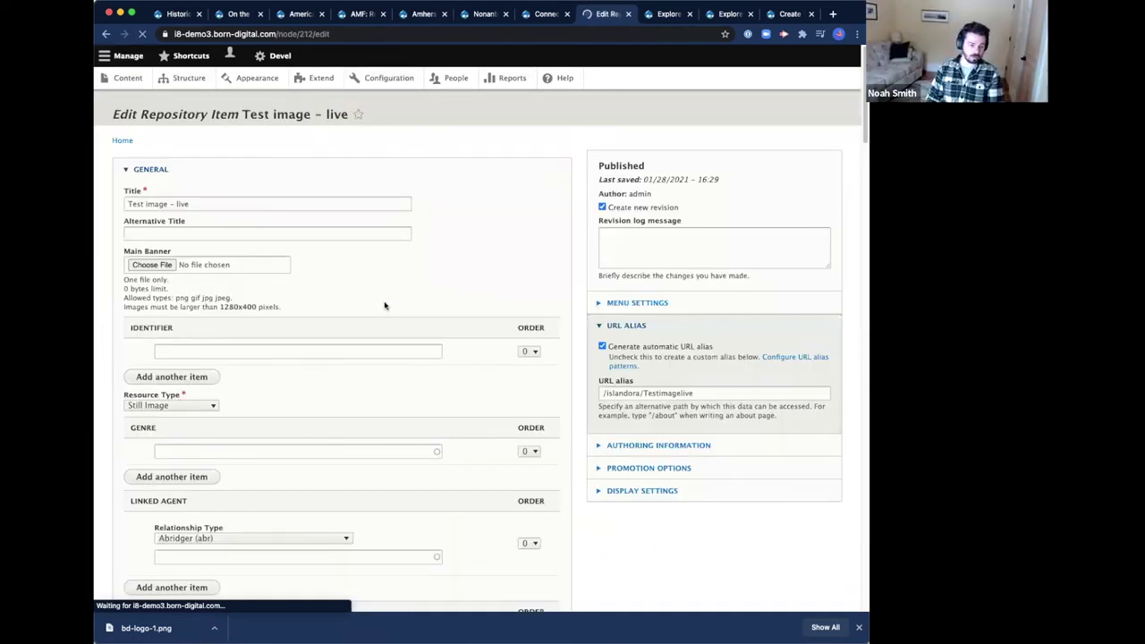
scroll(386, 311, "down", 5)
scroll(385, 311, "down", 10)
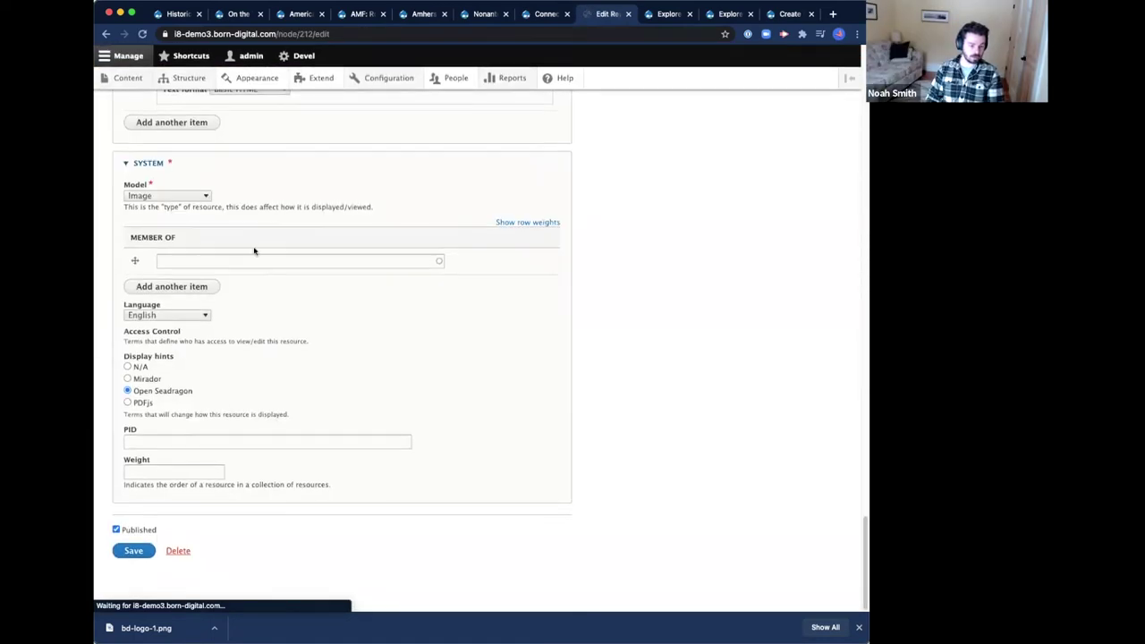
left_click(244, 310)
type("sa")
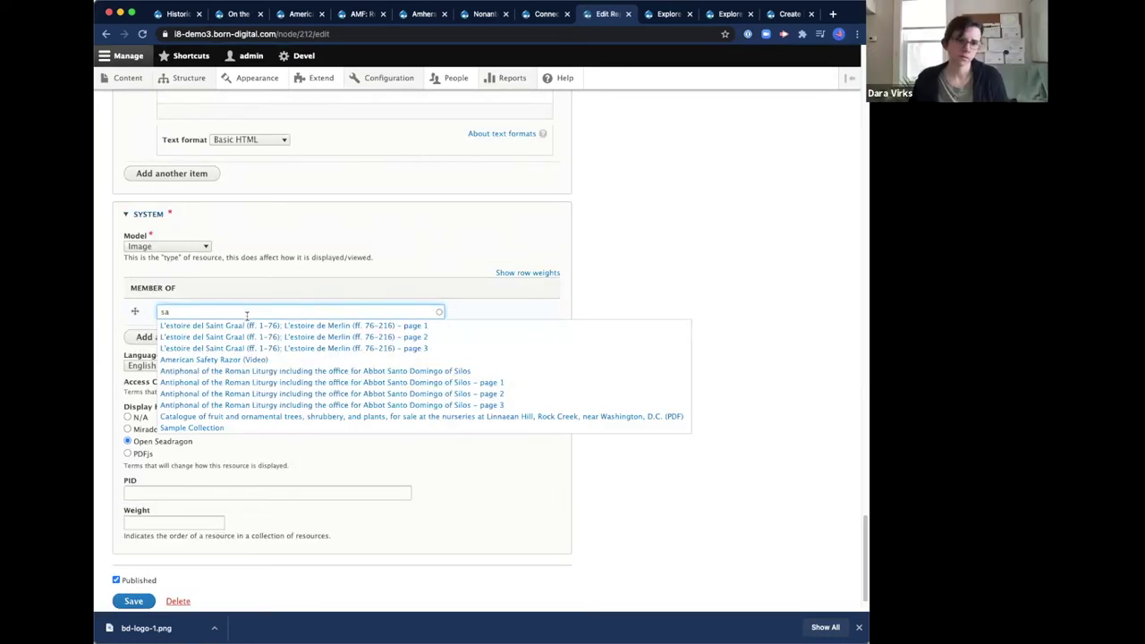
type("mpl")
left_click(212, 324)
left_click(132, 601)
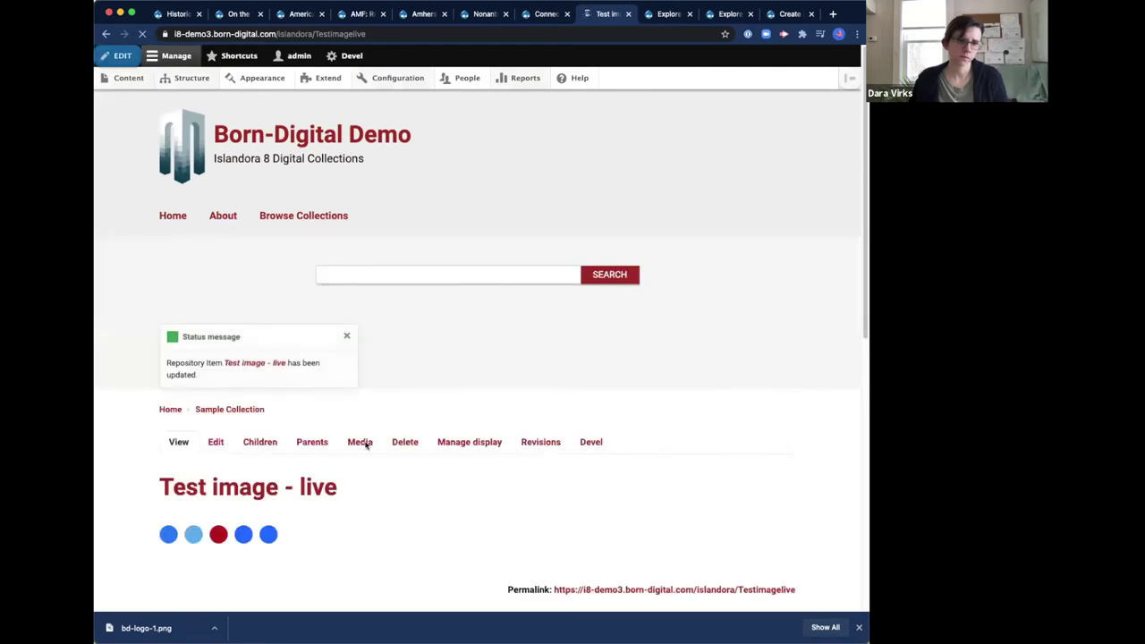
Step: Add an Image media to the Test image - live item, upload the portrait JPG file, and save it
left_click(361, 431)
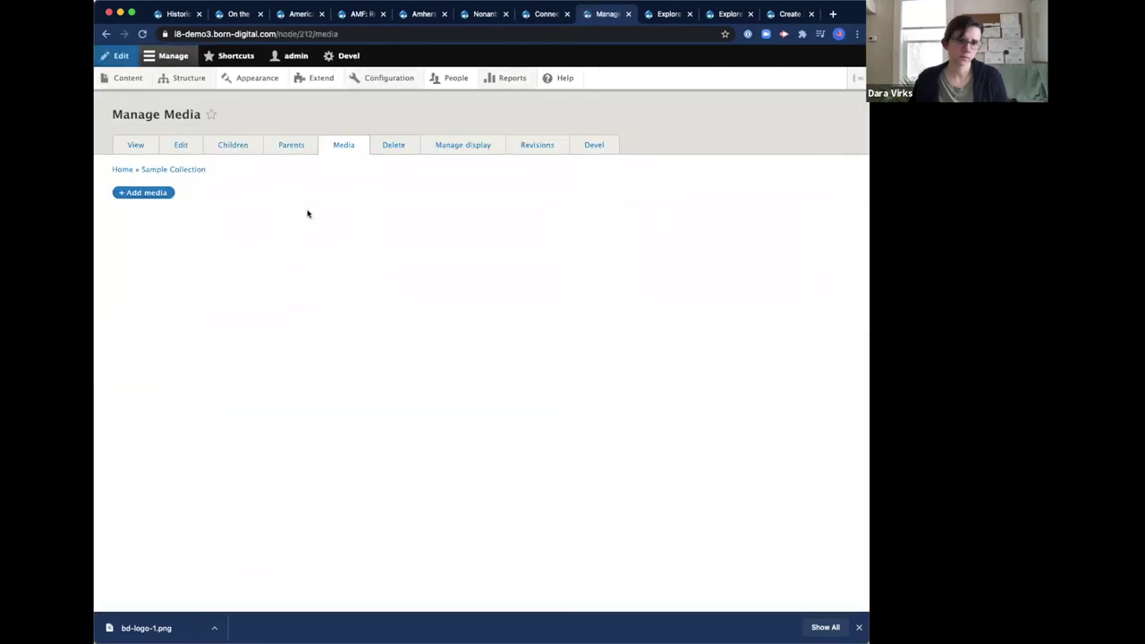
left_click(140, 191)
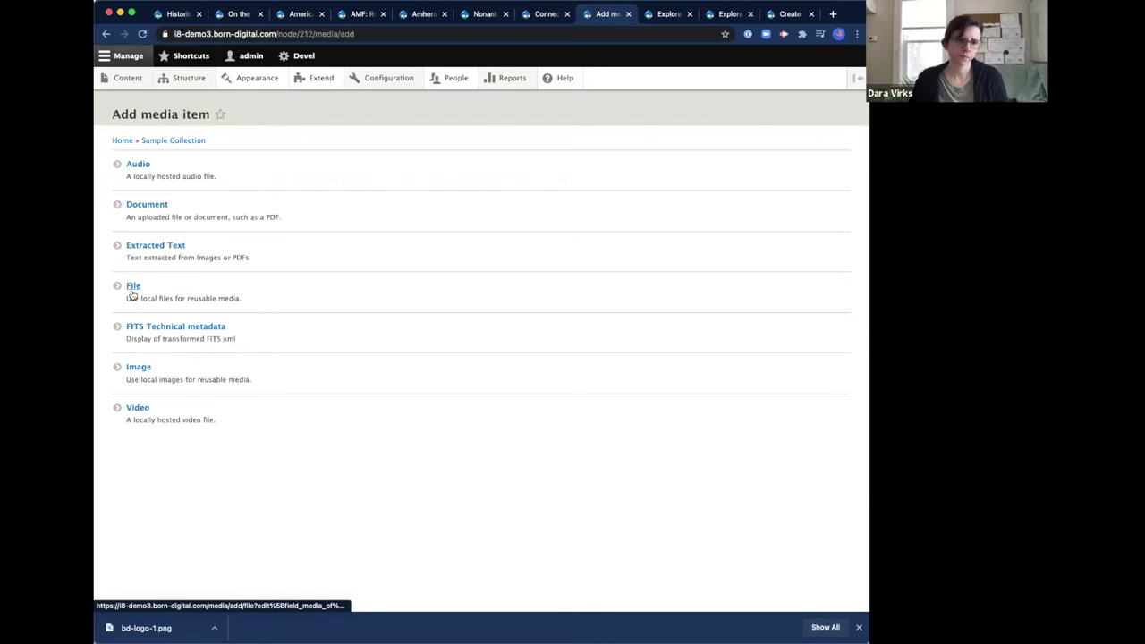
left_click(139, 373)
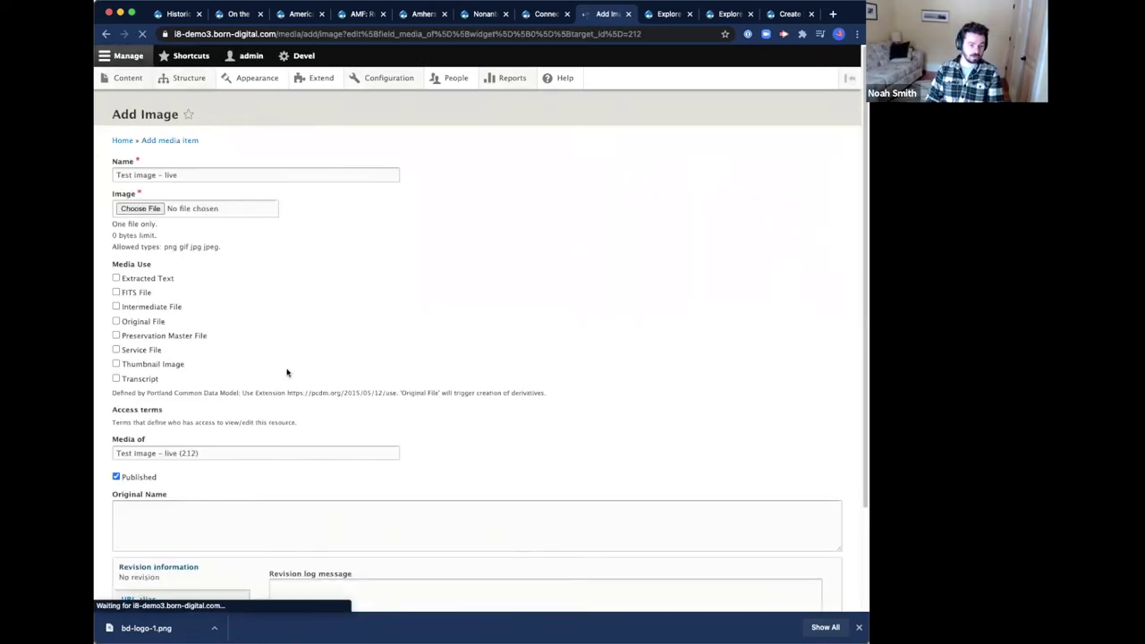
left_click(157, 209)
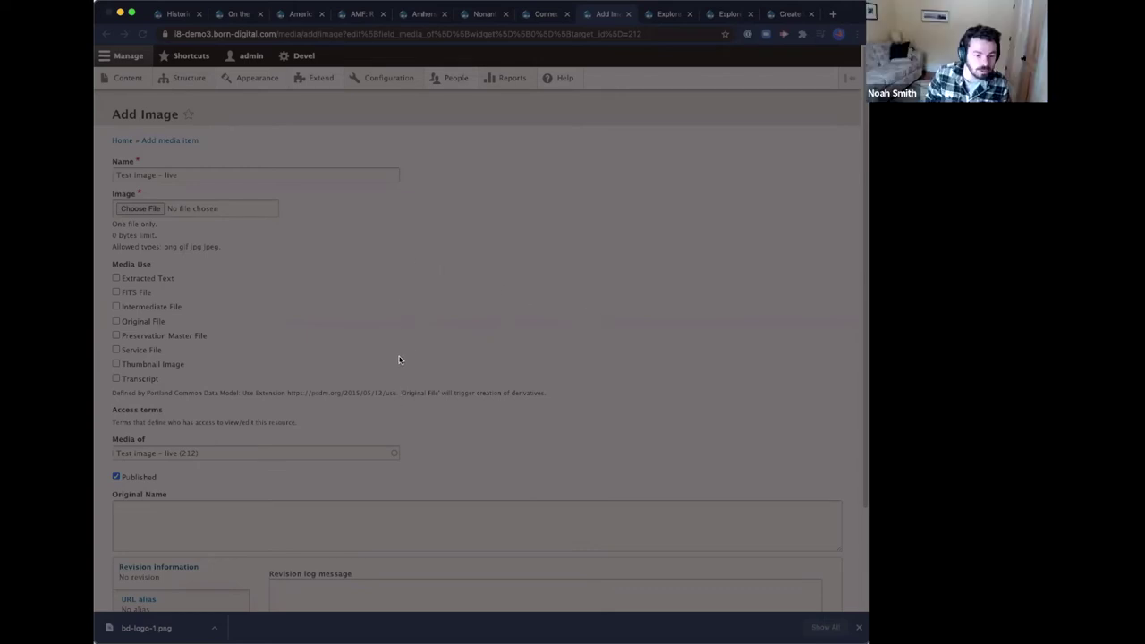
left_click(663, 422)
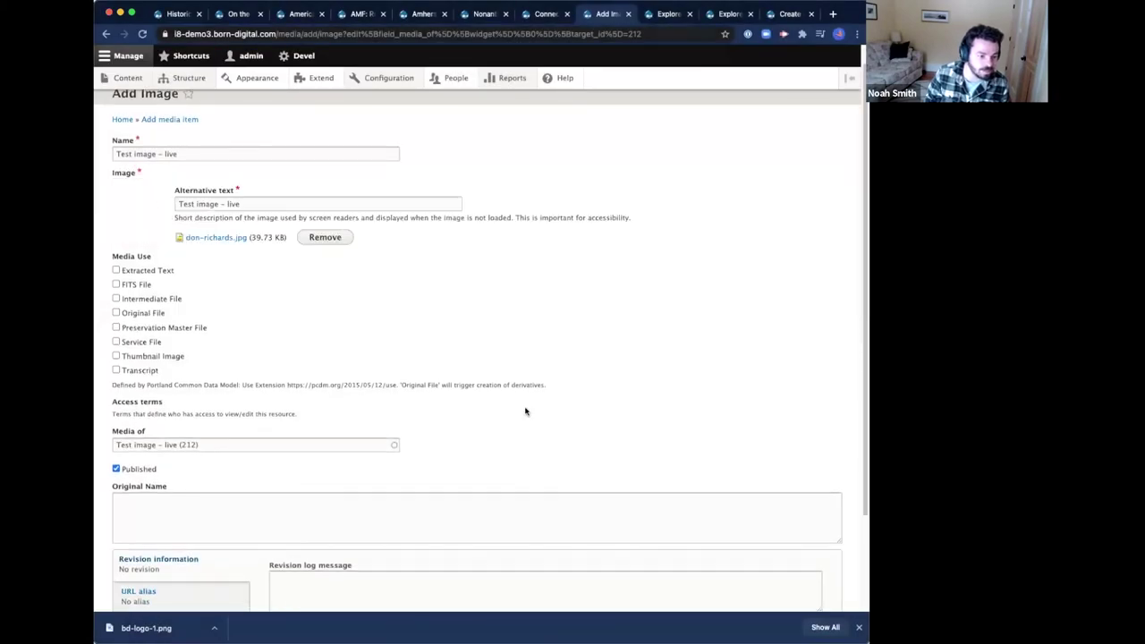
scroll(526, 413, "down", 3)
left_click(134, 551)
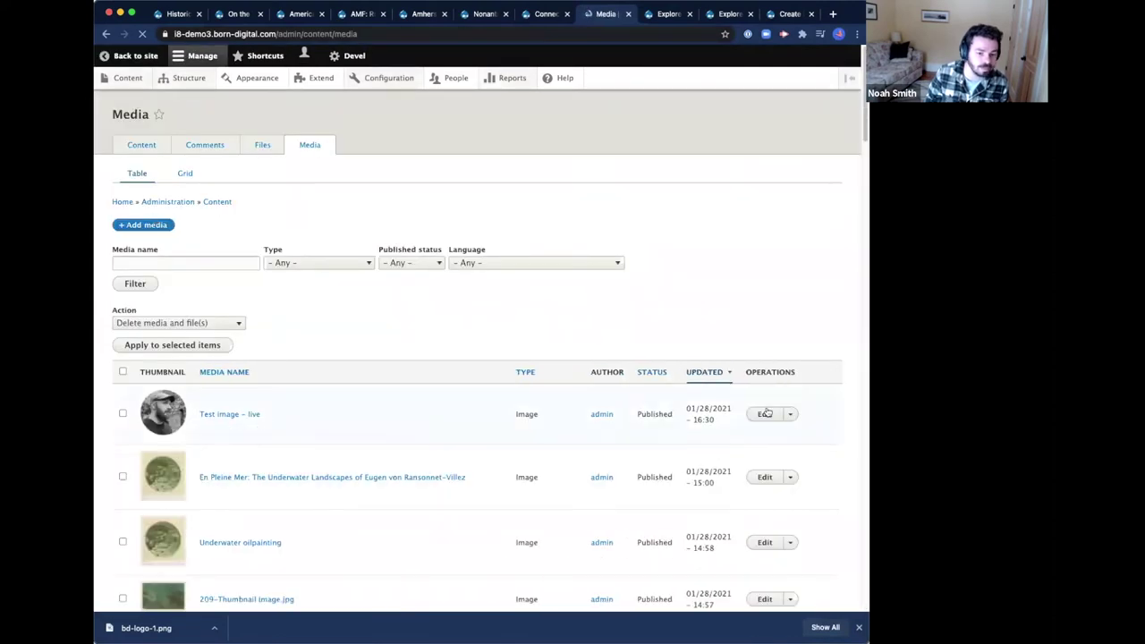
Step: Edit the Test image - live media to set its media use to Original File and save it
left_click(754, 448)
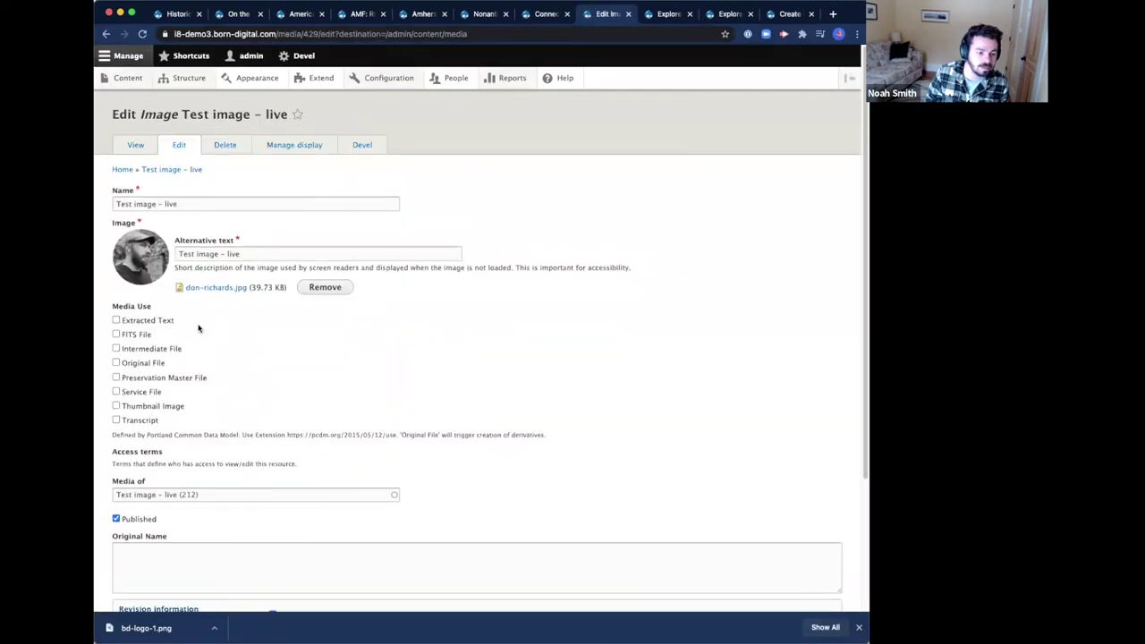
left_click(134, 363)
scroll(312, 365, "down", 4)
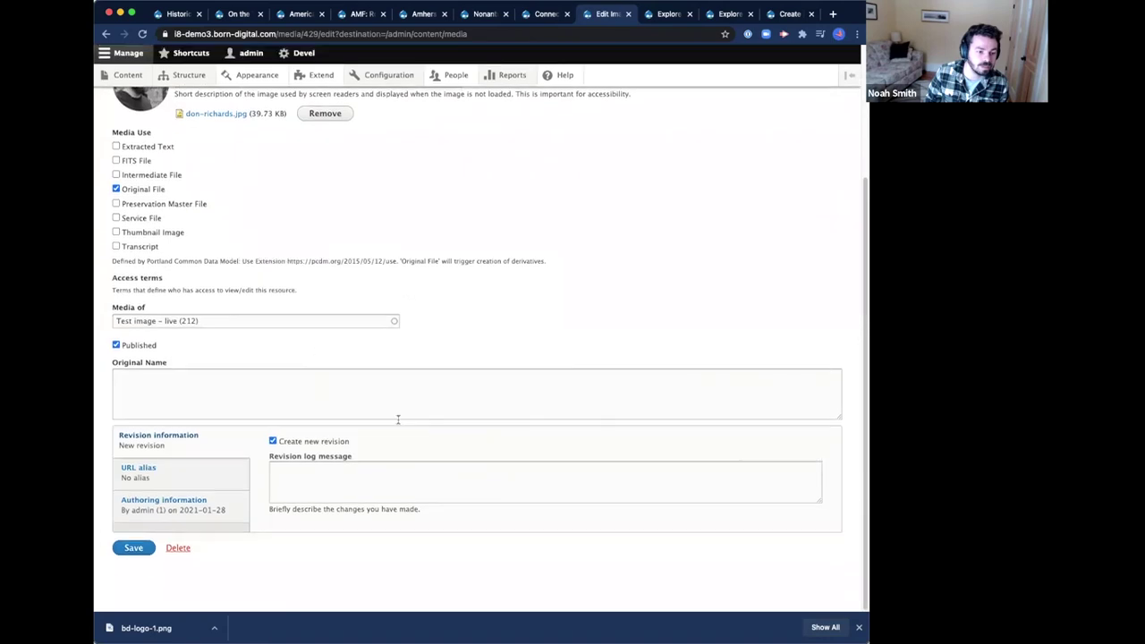
left_click(123, 551)
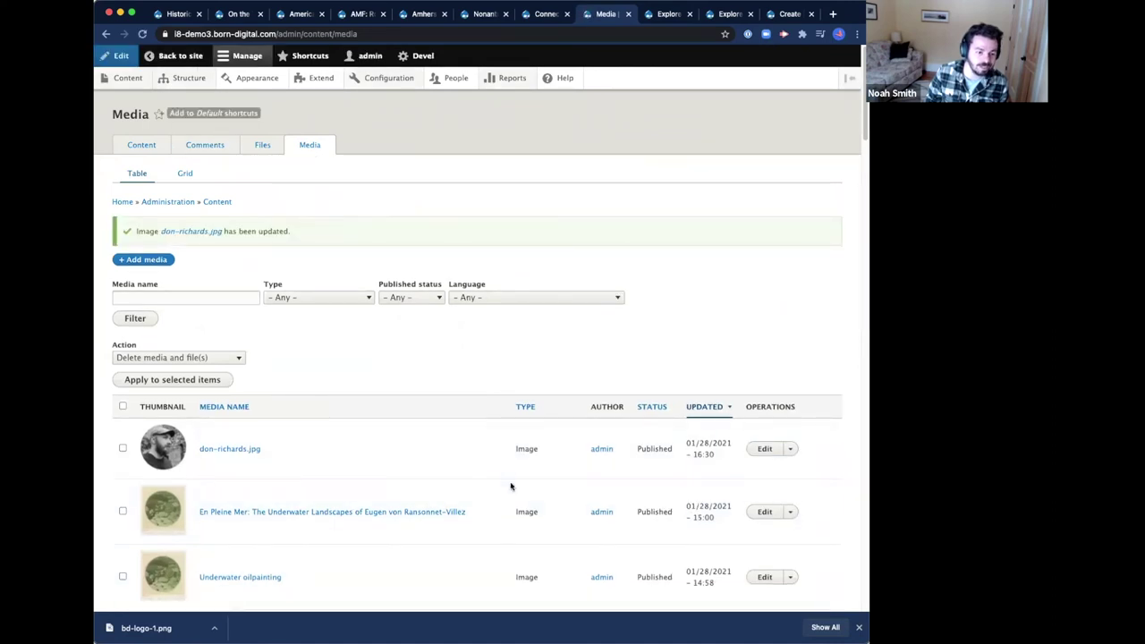
Step: Return to the item's Manage Media page, reload its media listing, and look at the image on the item's page
left_click(792, 450)
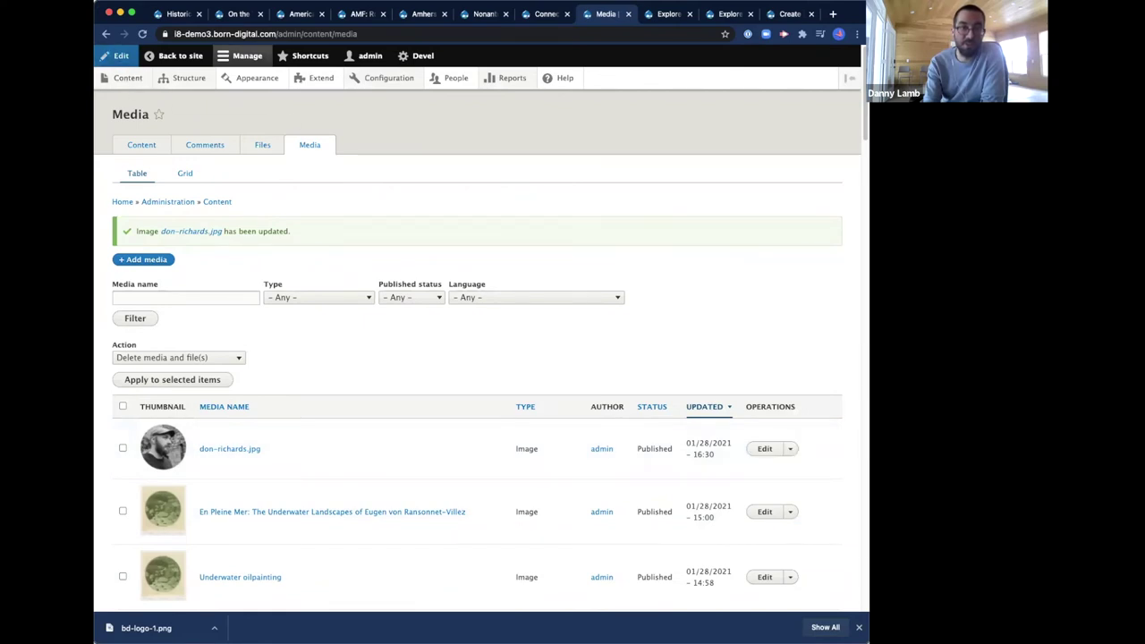
right_click(106, 35)
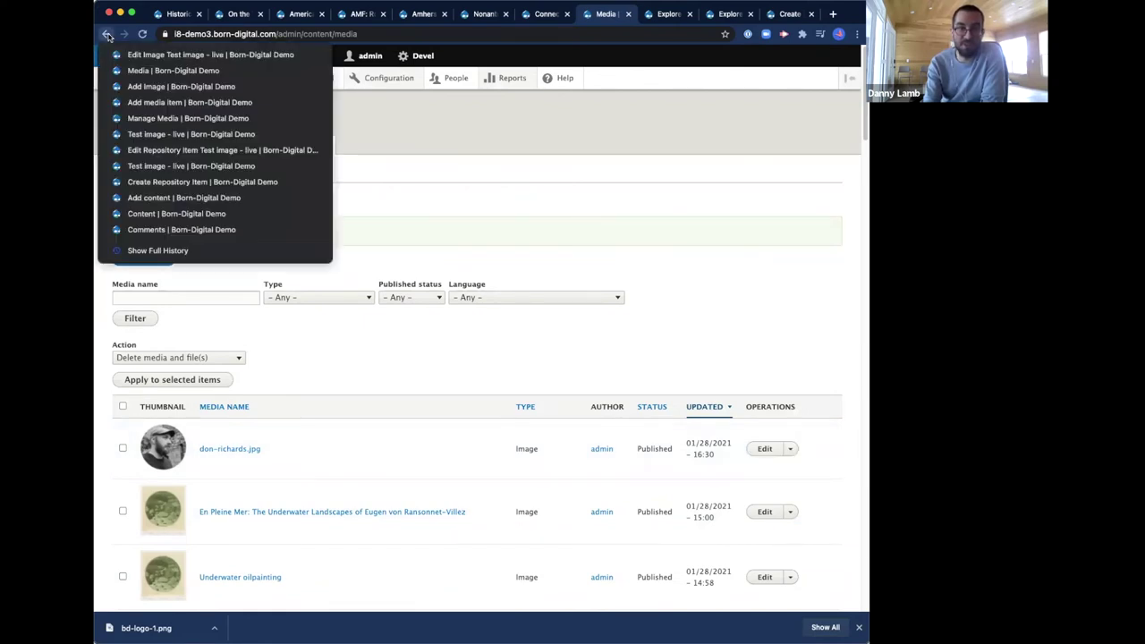
left_click(179, 119)
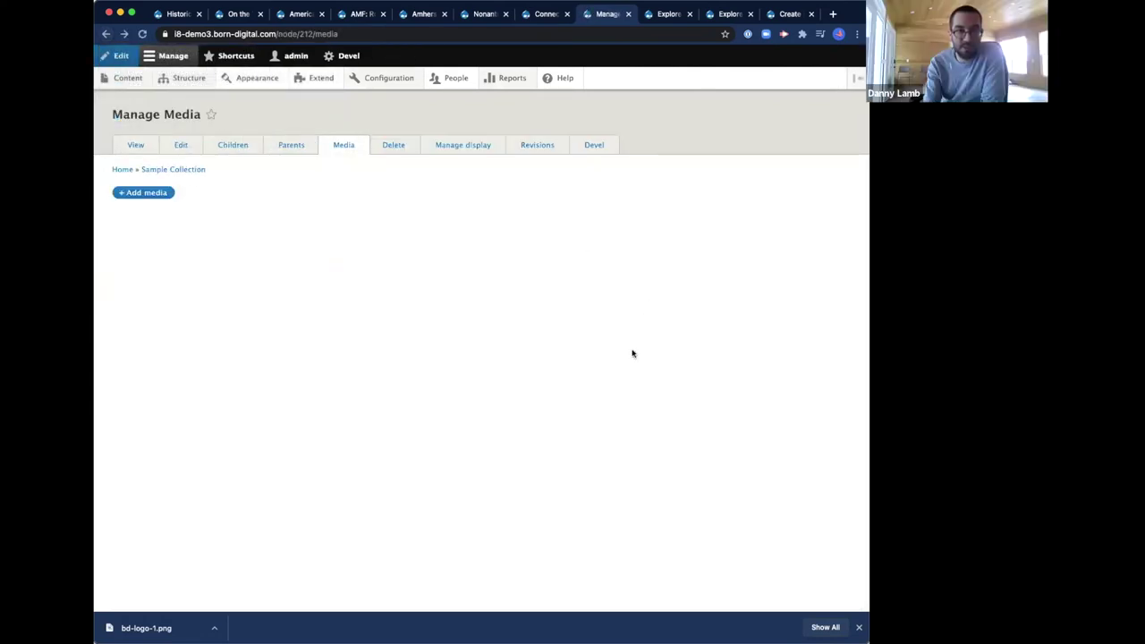
left_click(343, 149)
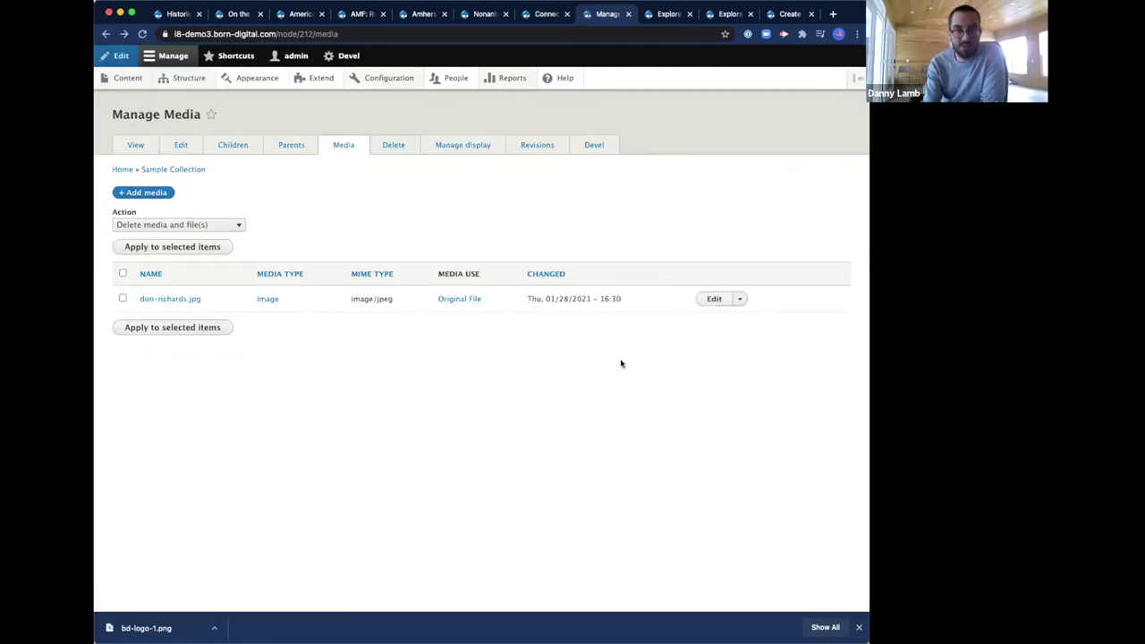
left_click(740, 299)
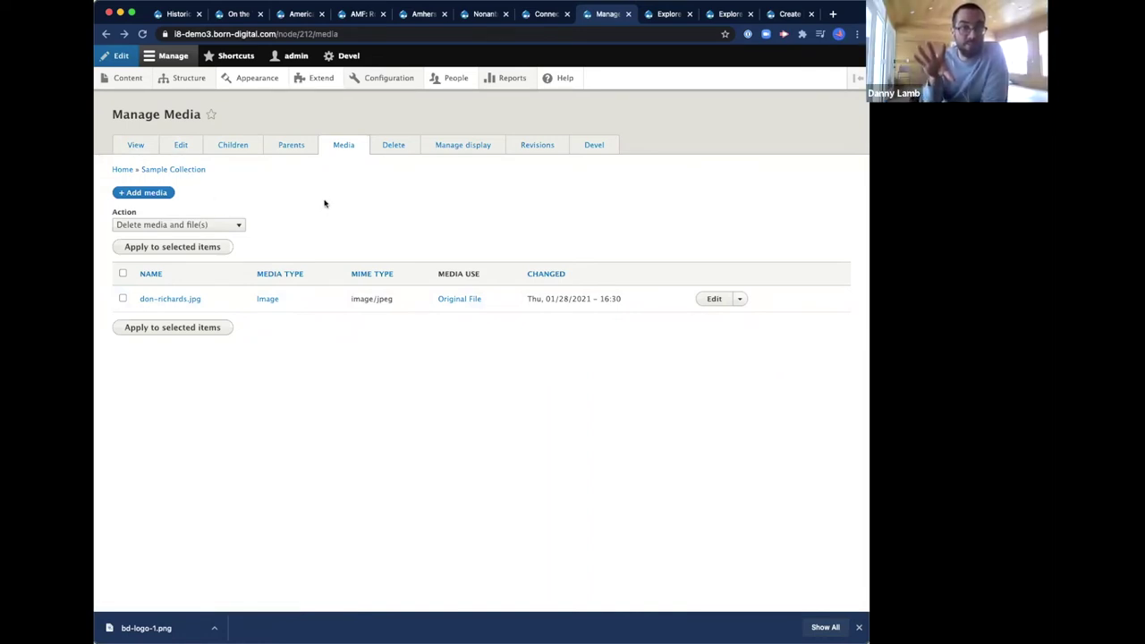
left_click(136, 145)
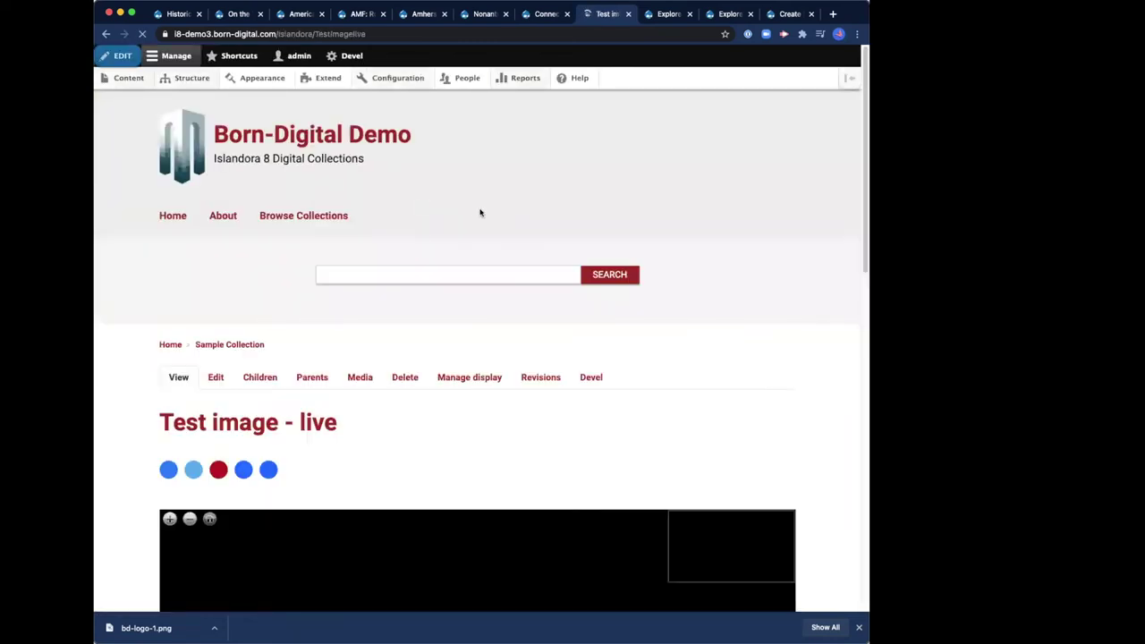
scroll(412, 399, "down", 2)
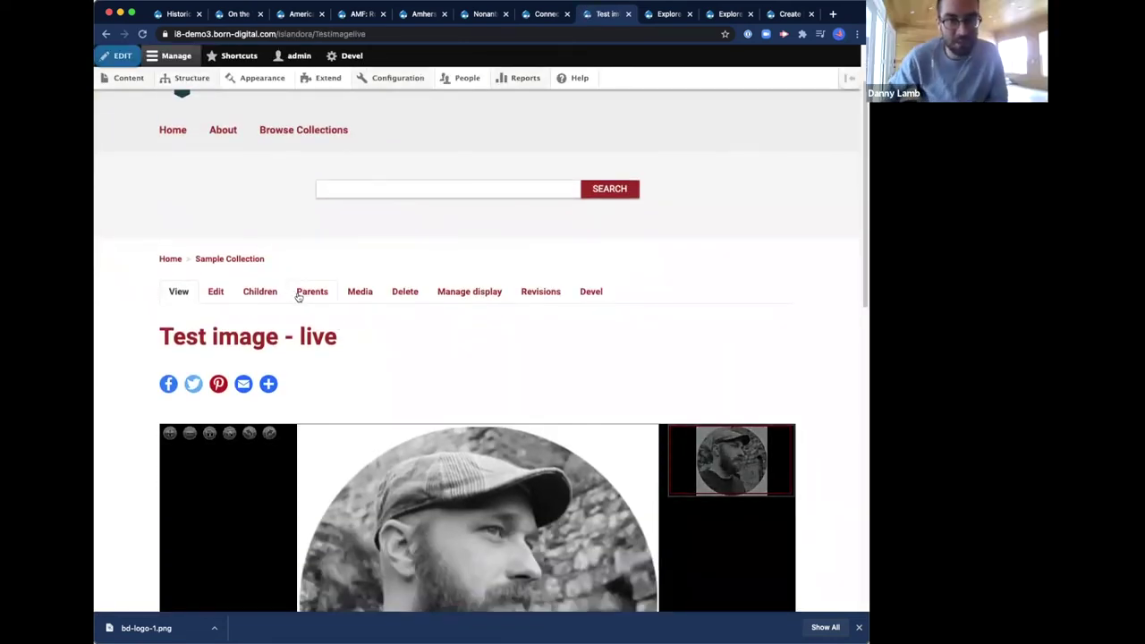
Step: In the content administration overview, apply "Image - Generate a thumbnail from an original file" to Test image - live
left_click(129, 78)
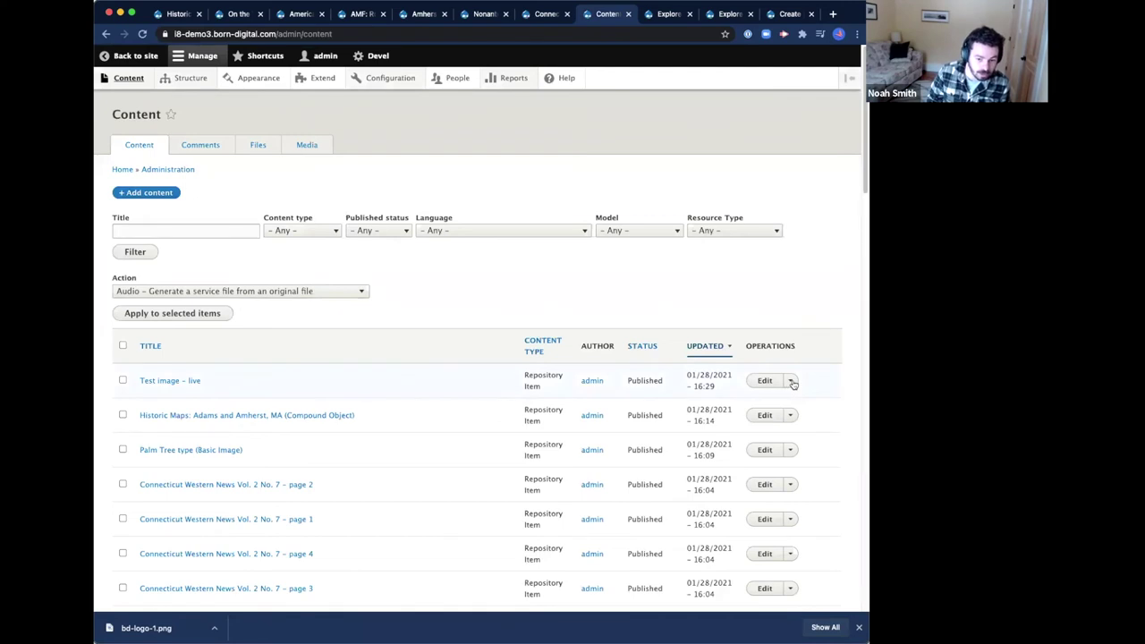
left_click(792, 381)
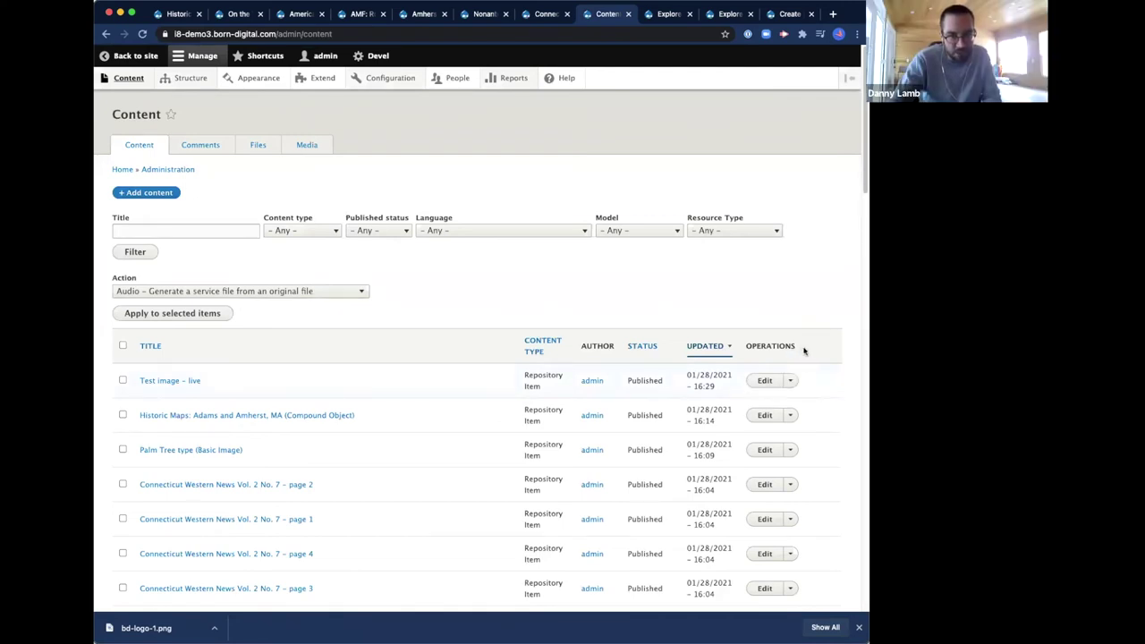
left_click(793, 382)
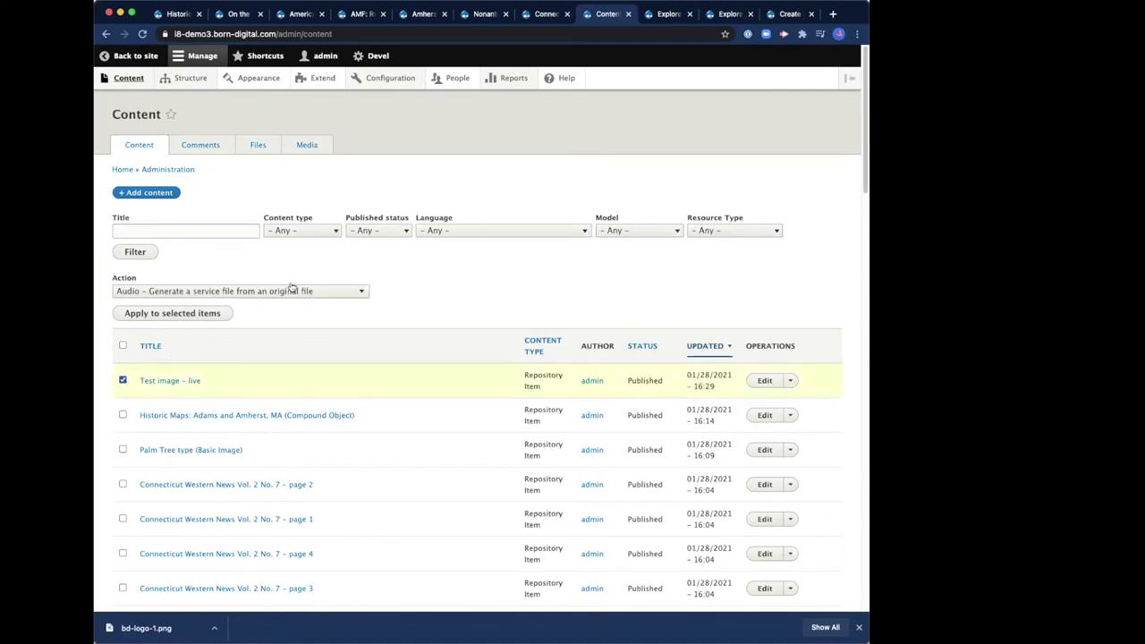
left_click(336, 291)
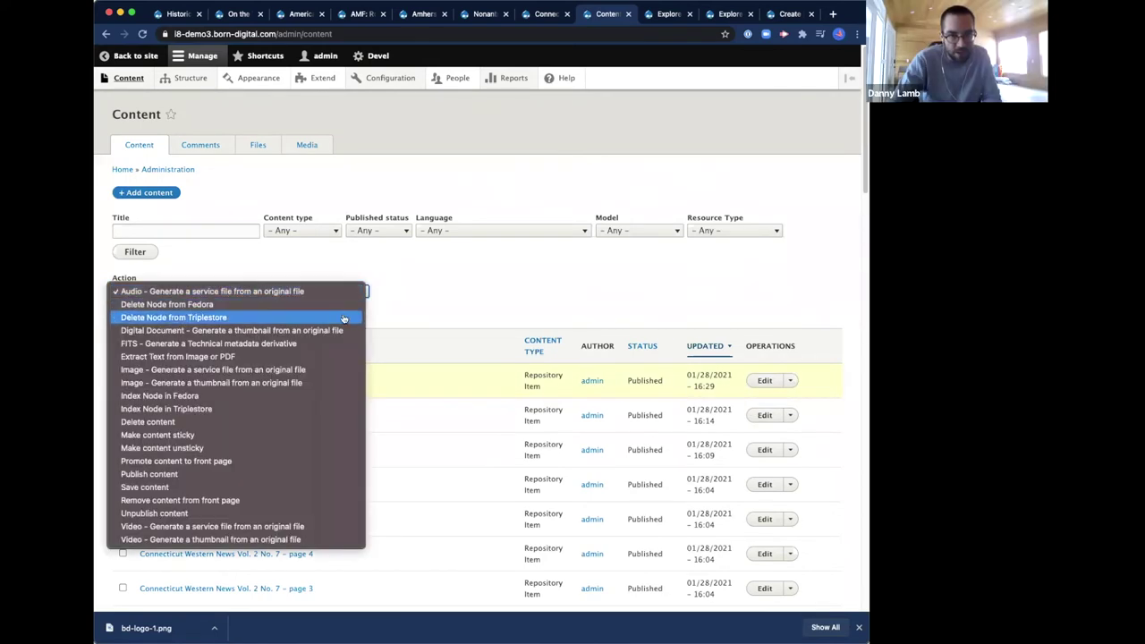
left_click(323, 385)
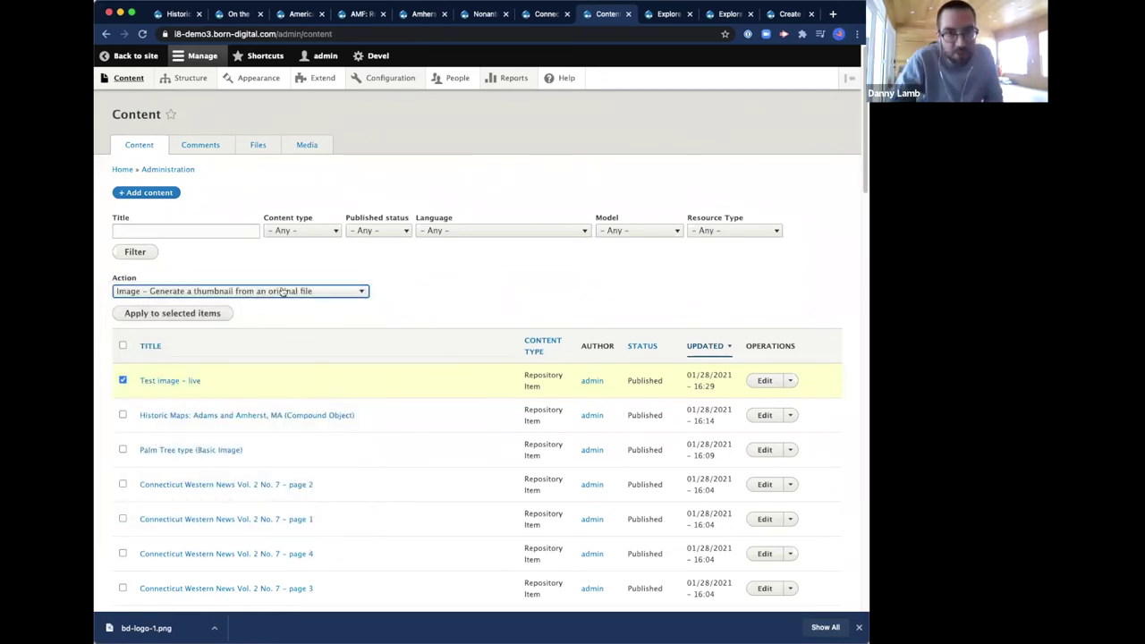
left_click(194, 314)
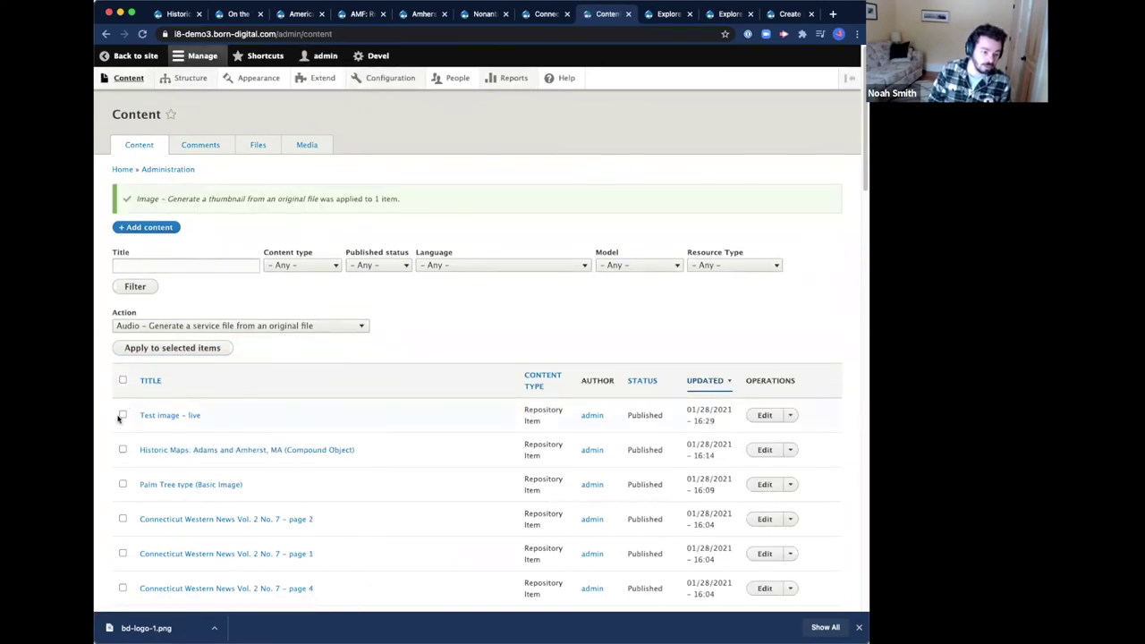
Step: Apply the "Image - Generate a service file from an original file" action to Test image - live
left_click(123, 416)
left_click(293, 328)
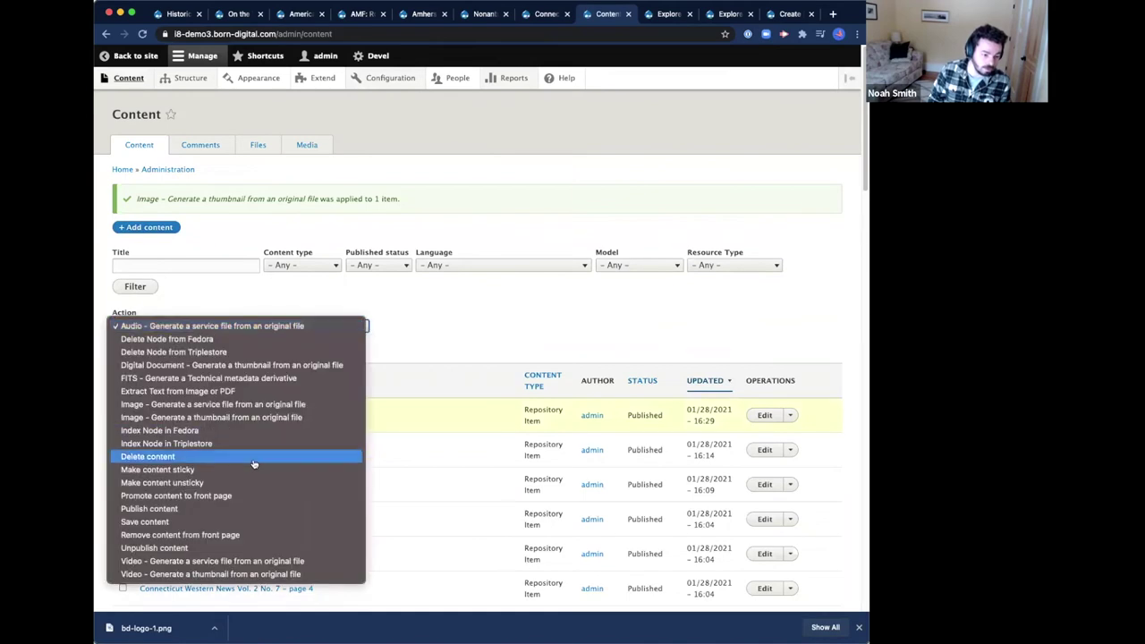
left_click(261, 404)
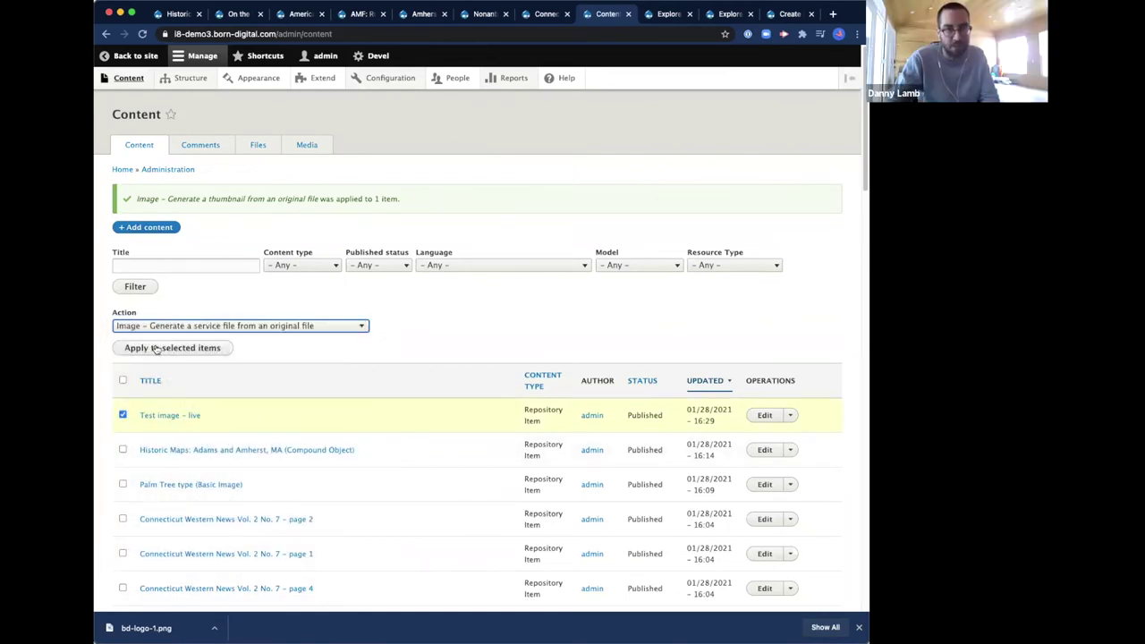
left_click(158, 348)
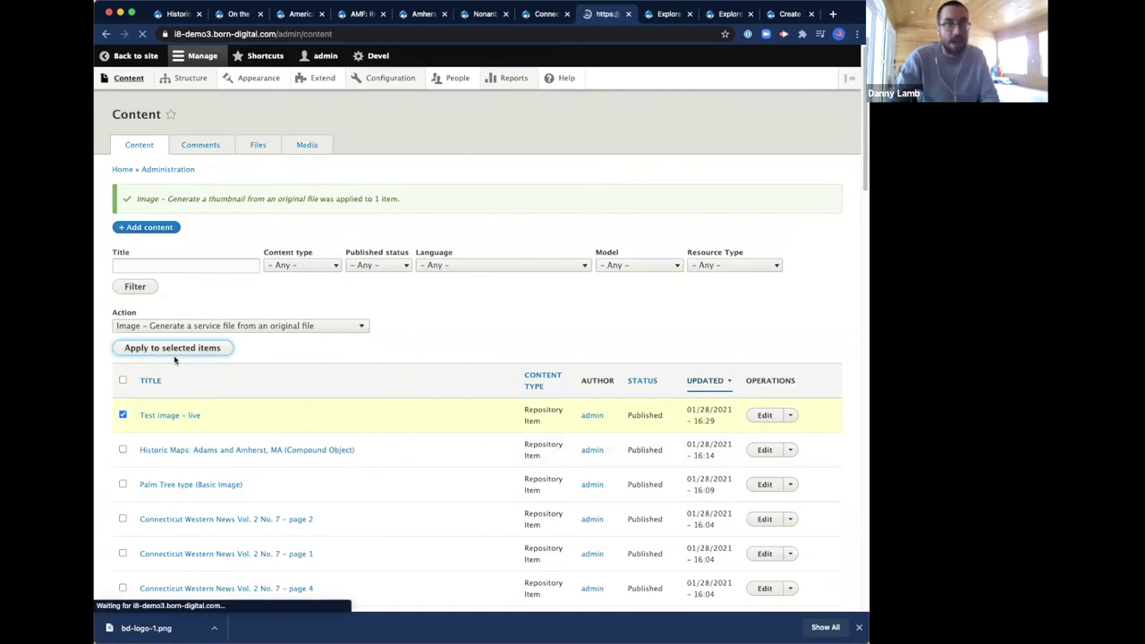
Step: Look over the bulk actions available for Test image - live, then open the item and check its media listing
left_click(123, 415)
left_click(227, 327)
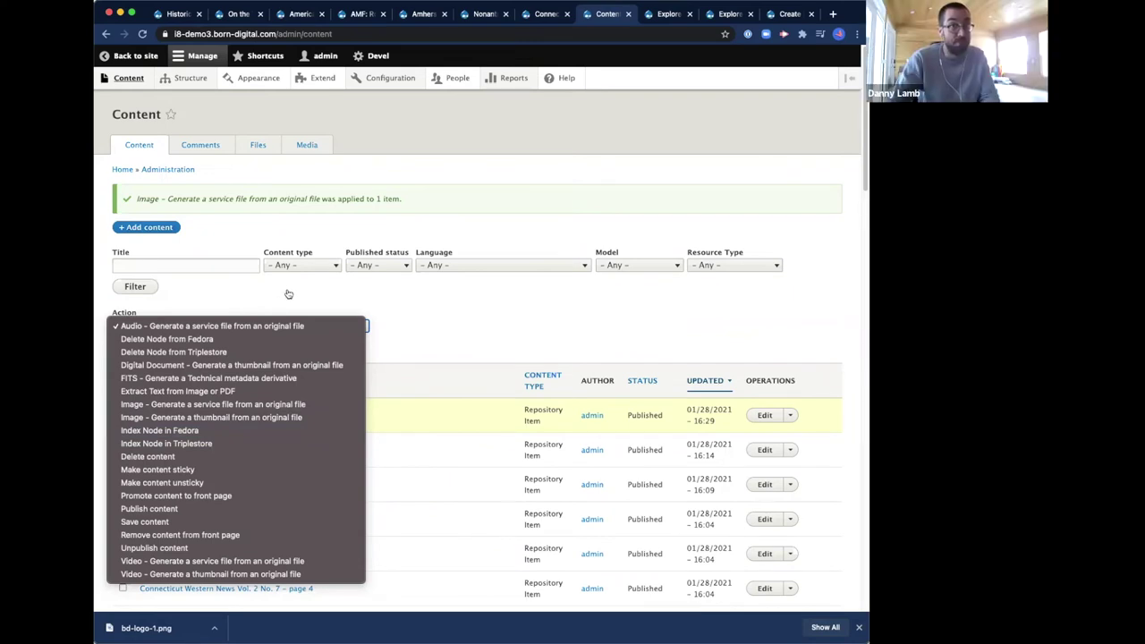
left_click(306, 312)
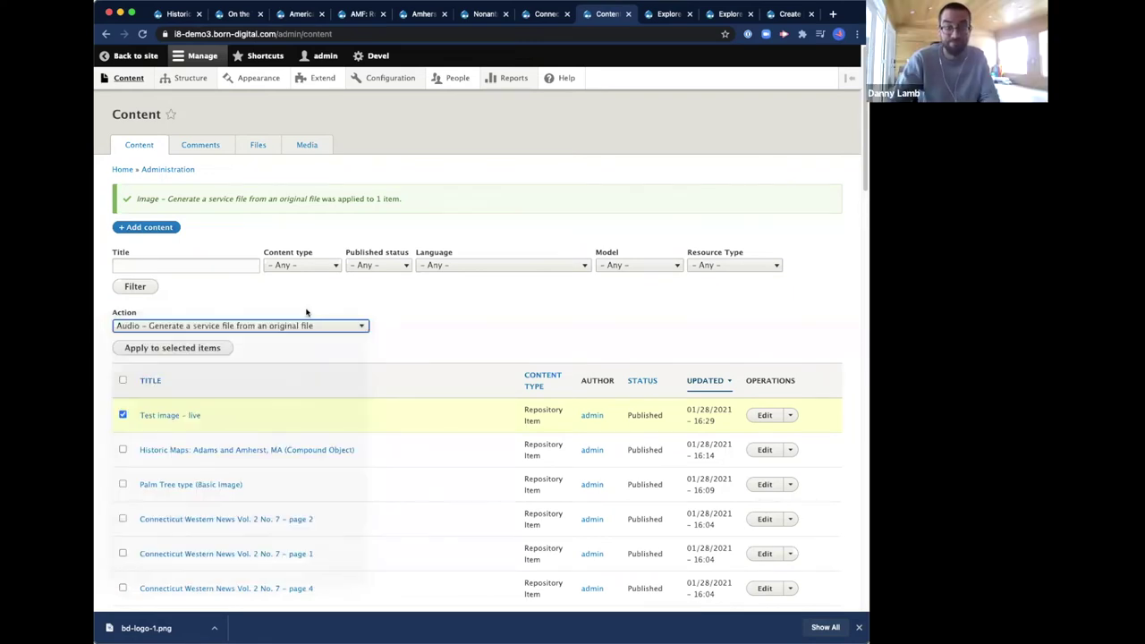
left_click(152, 415)
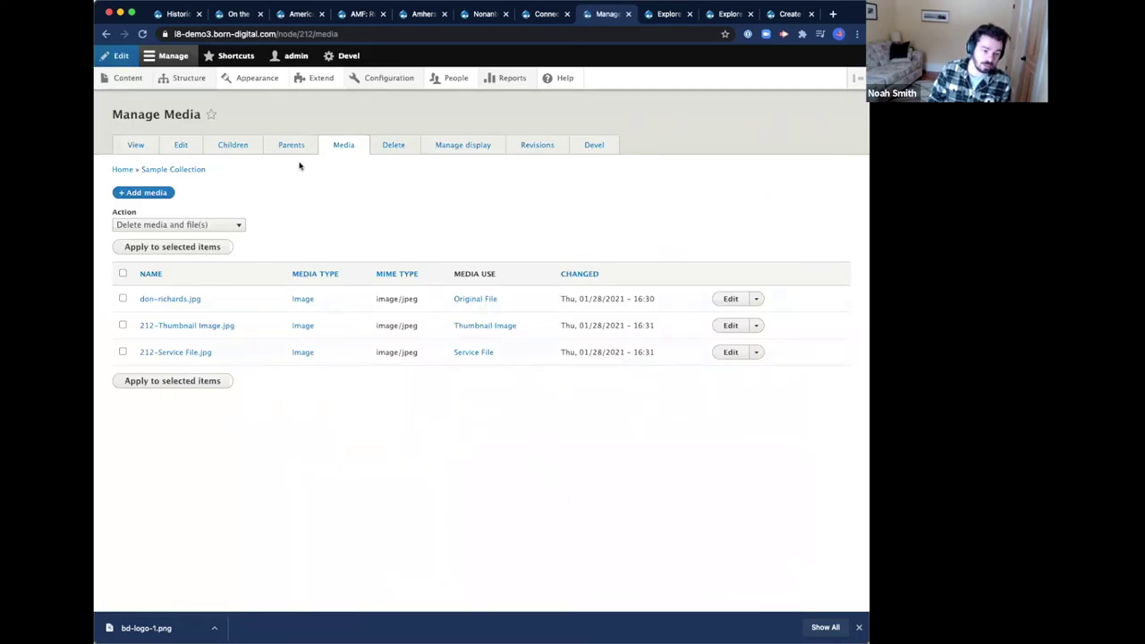
Step: Open the Original File media, view its image file in a separate browser tab, and highlight the flysystem/fedora path in its address
left_click(169, 300)
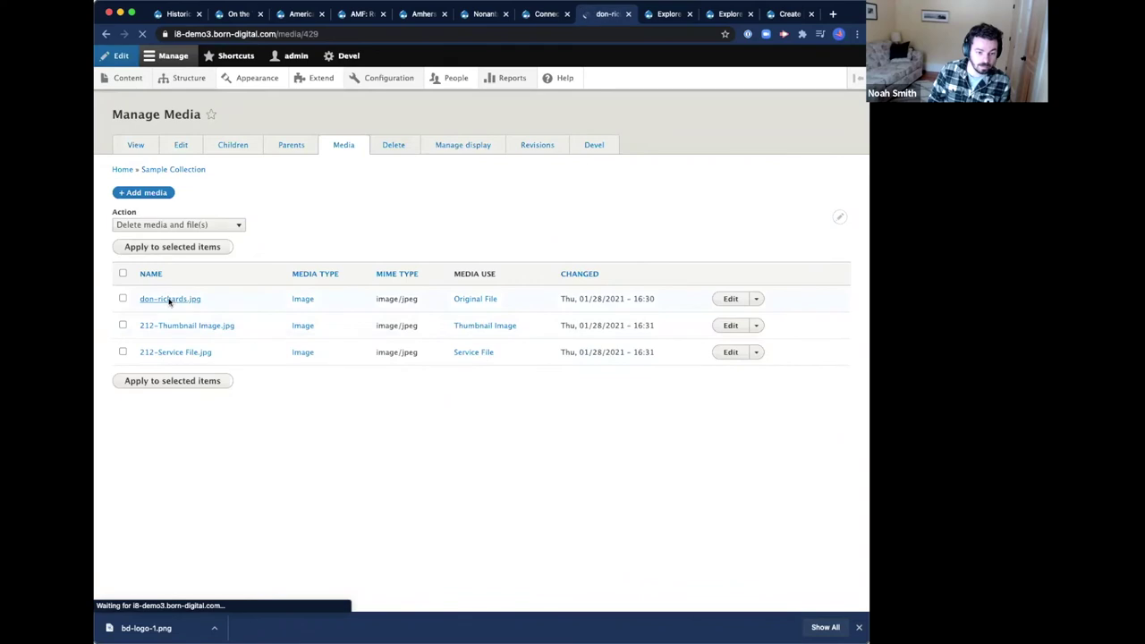
scroll(606, 353, "down", 5)
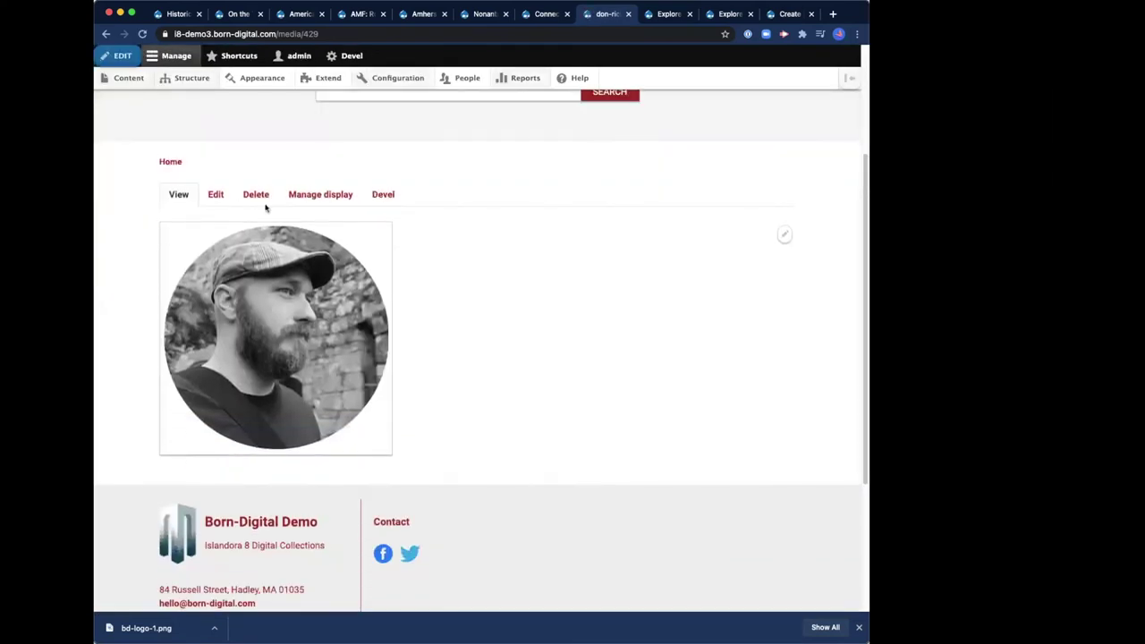
right_click(296, 299)
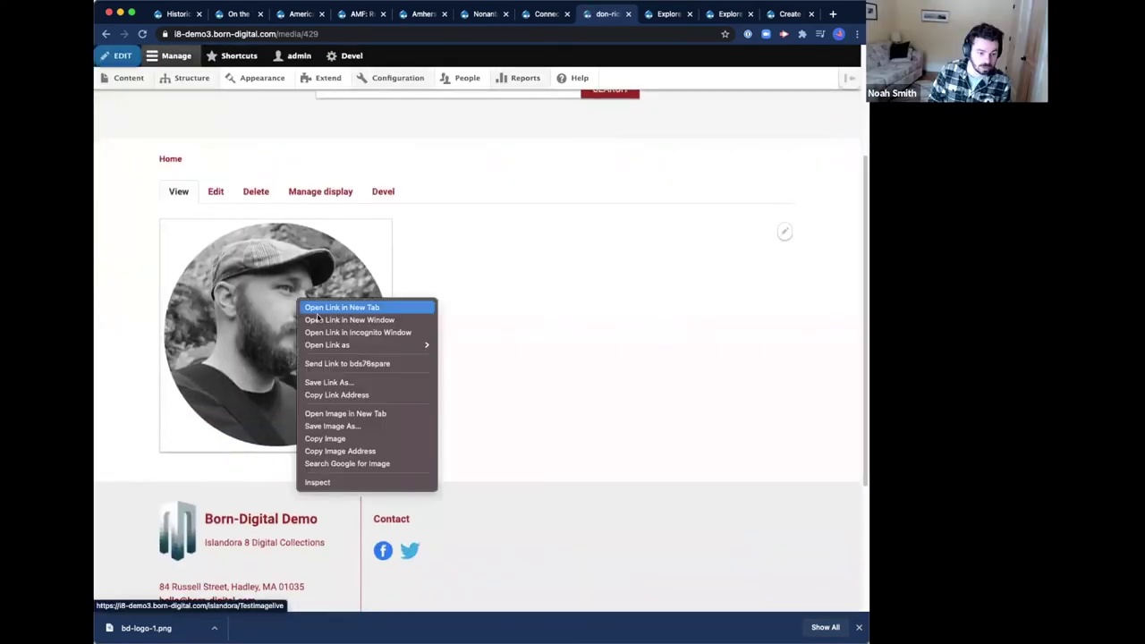
left_click(392, 415)
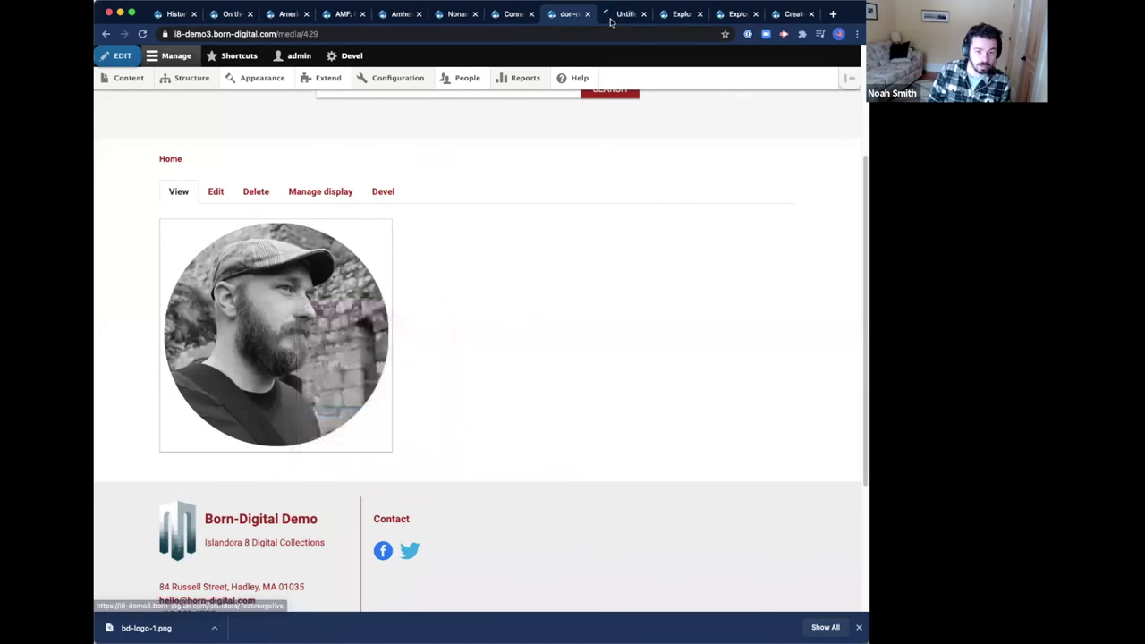
left_click(619, 13)
left_click_drag(281, 34, 503, 34)
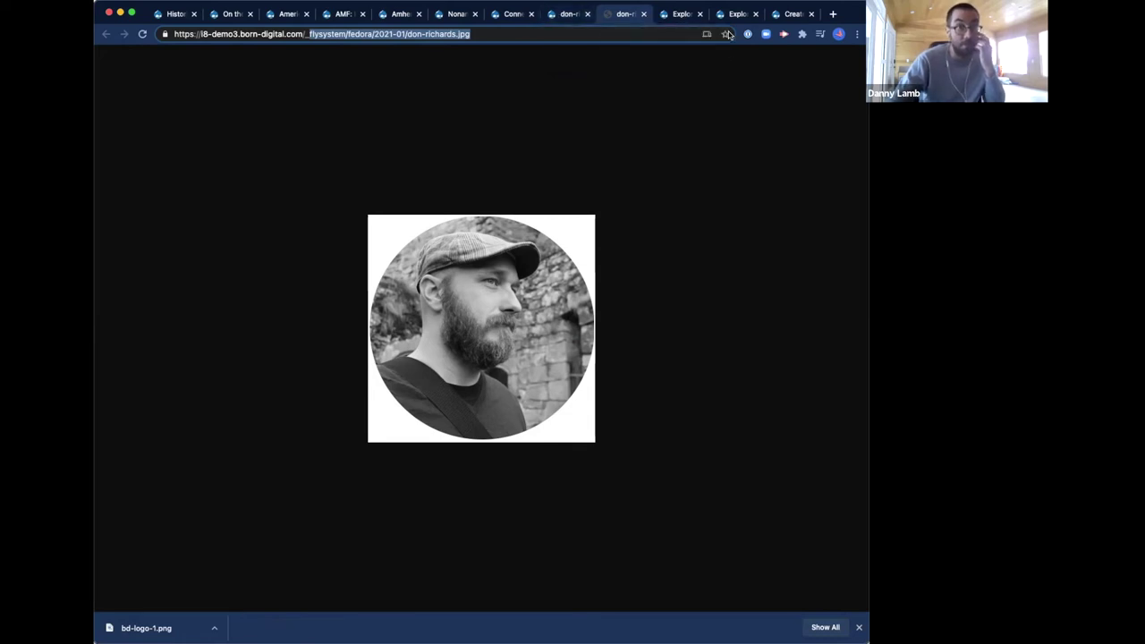
Step: Return from the original file's media page to Manage Media, then view the image viewer on the Test image - live page
left_click(564, 16)
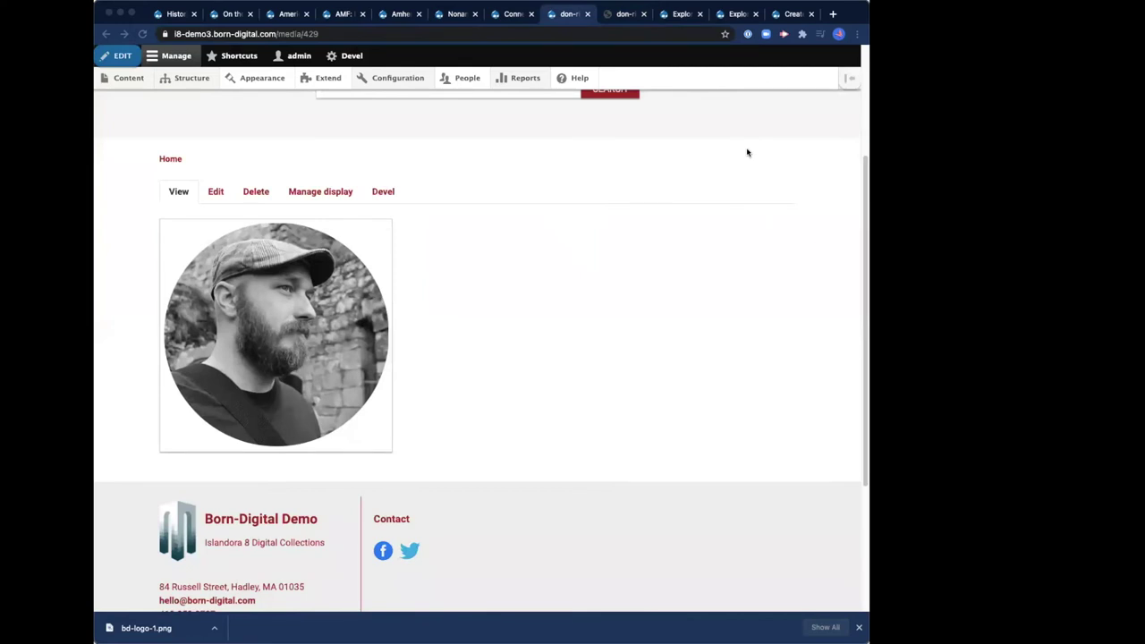
scroll(538, 169, "up", 5)
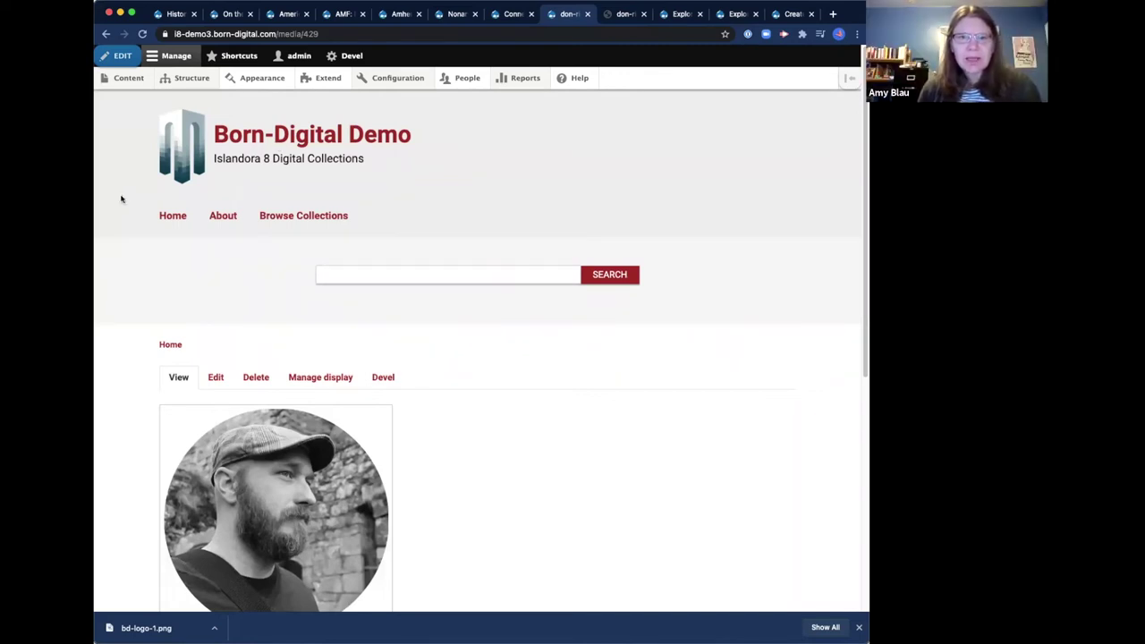
left_click(104, 34)
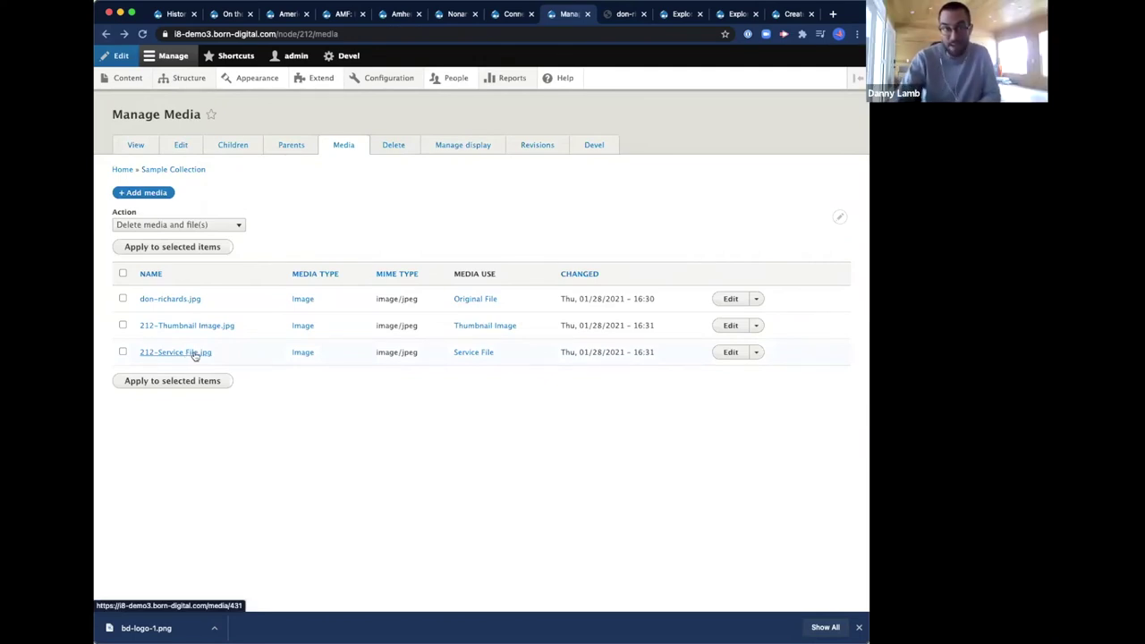
left_click(134, 147)
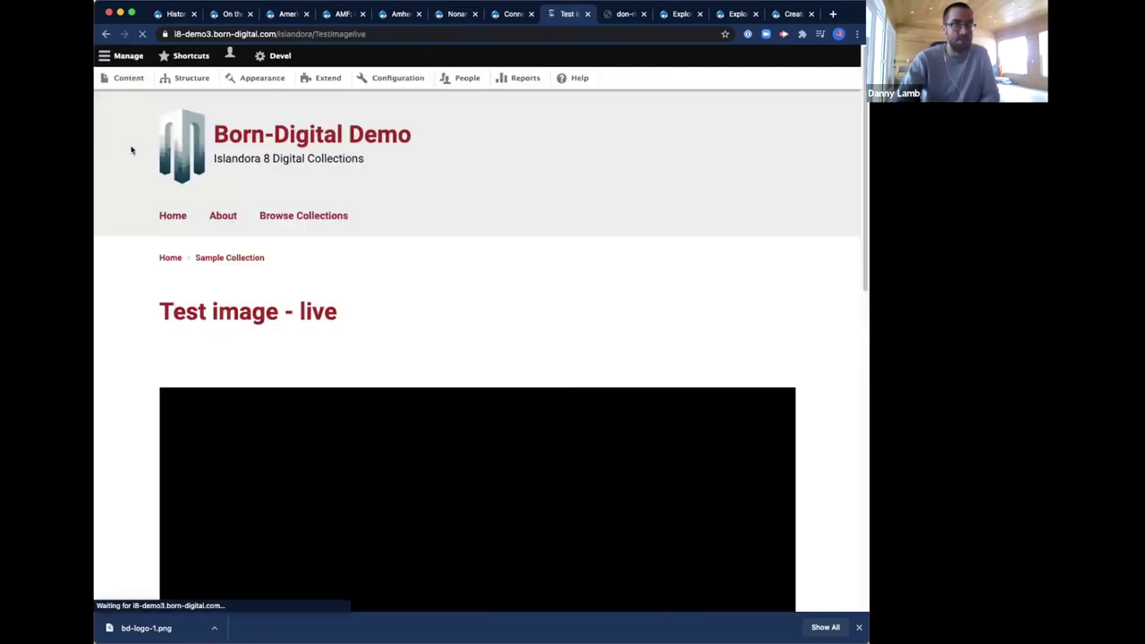
scroll(157, 311, "down", 5)
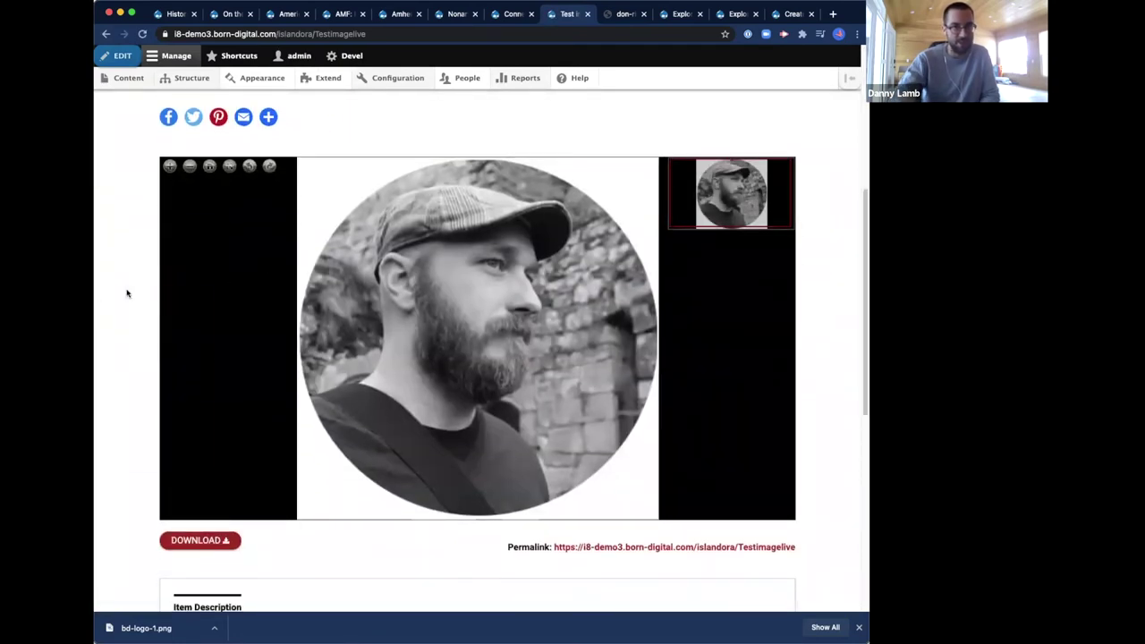
Step: Inspect the Test image - live page with the browser's developer tools and reload it to record its network requests
right_click(126, 294)
left_click(179, 453)
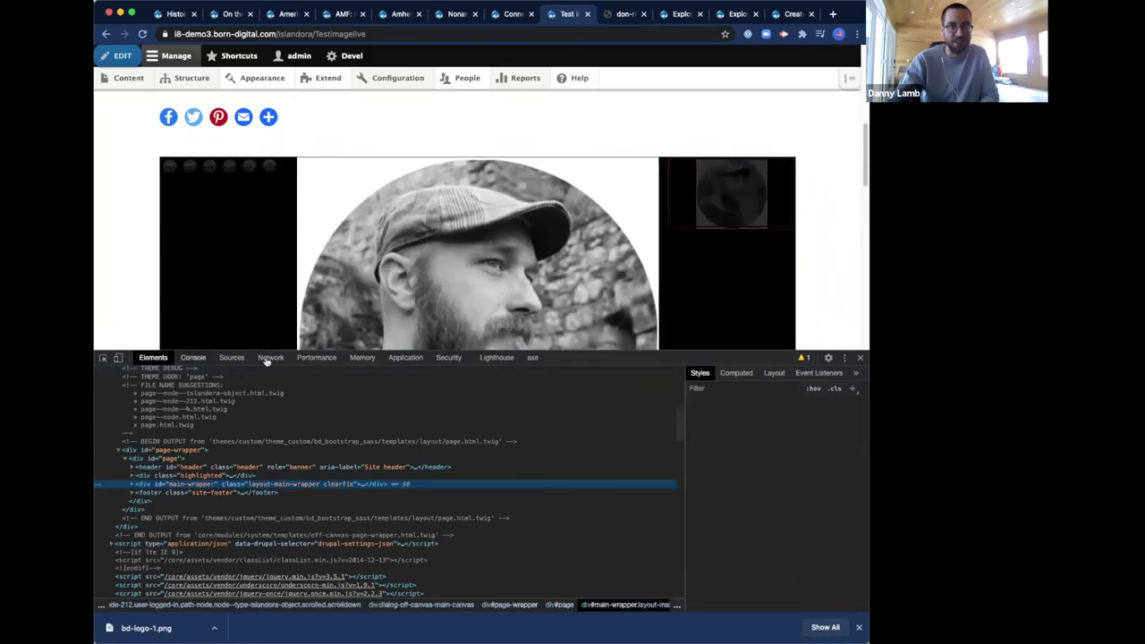
left_click(269, 358)
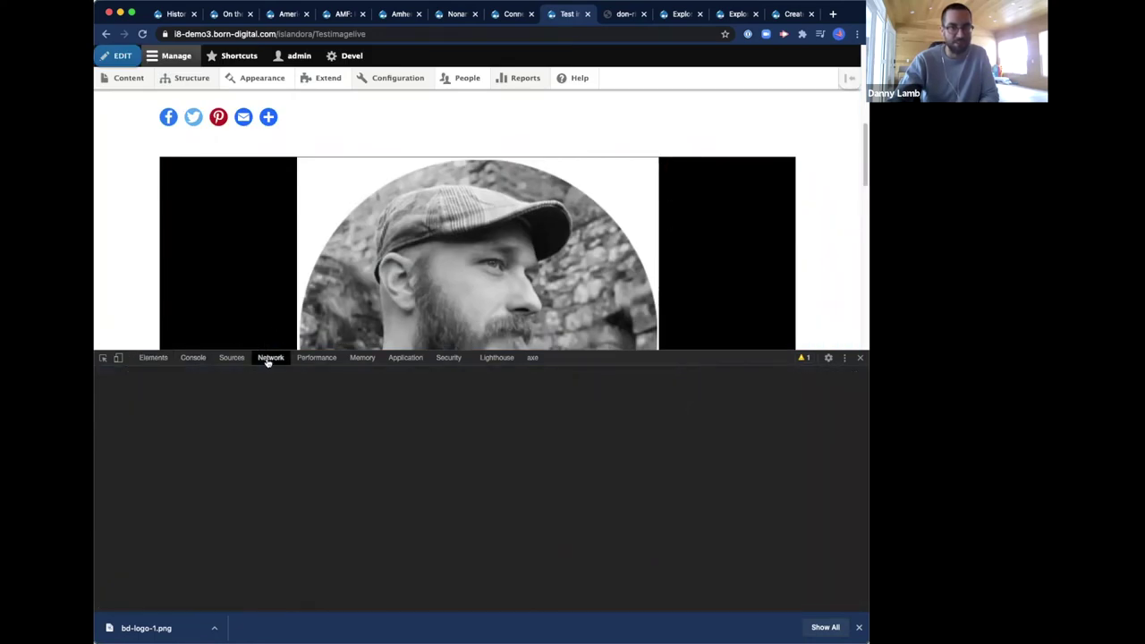
left_click(142, 34)
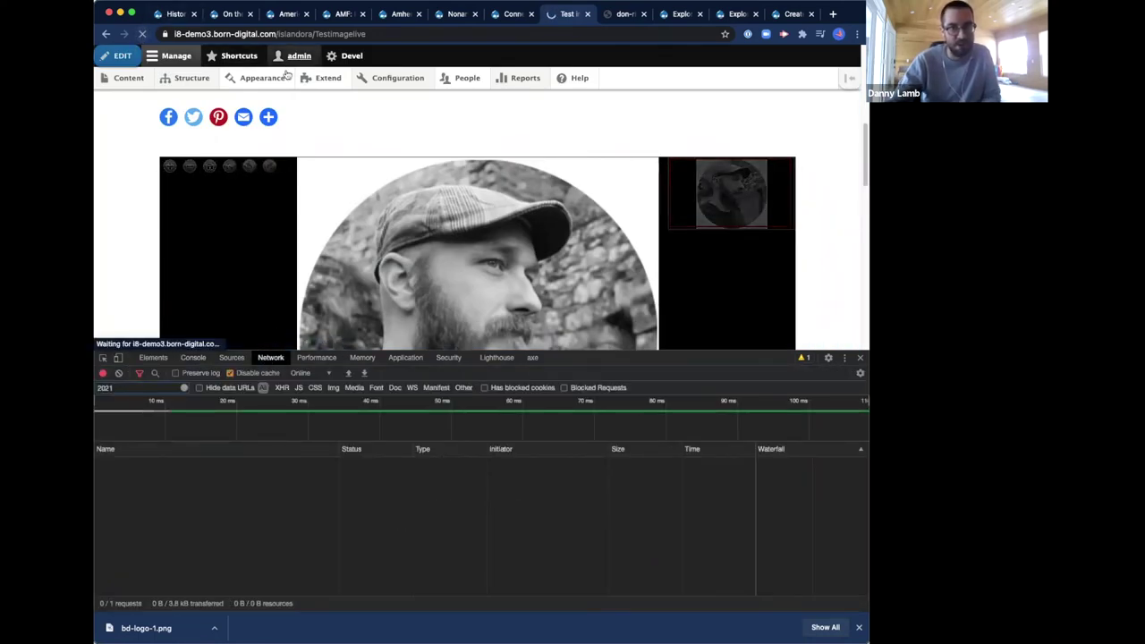